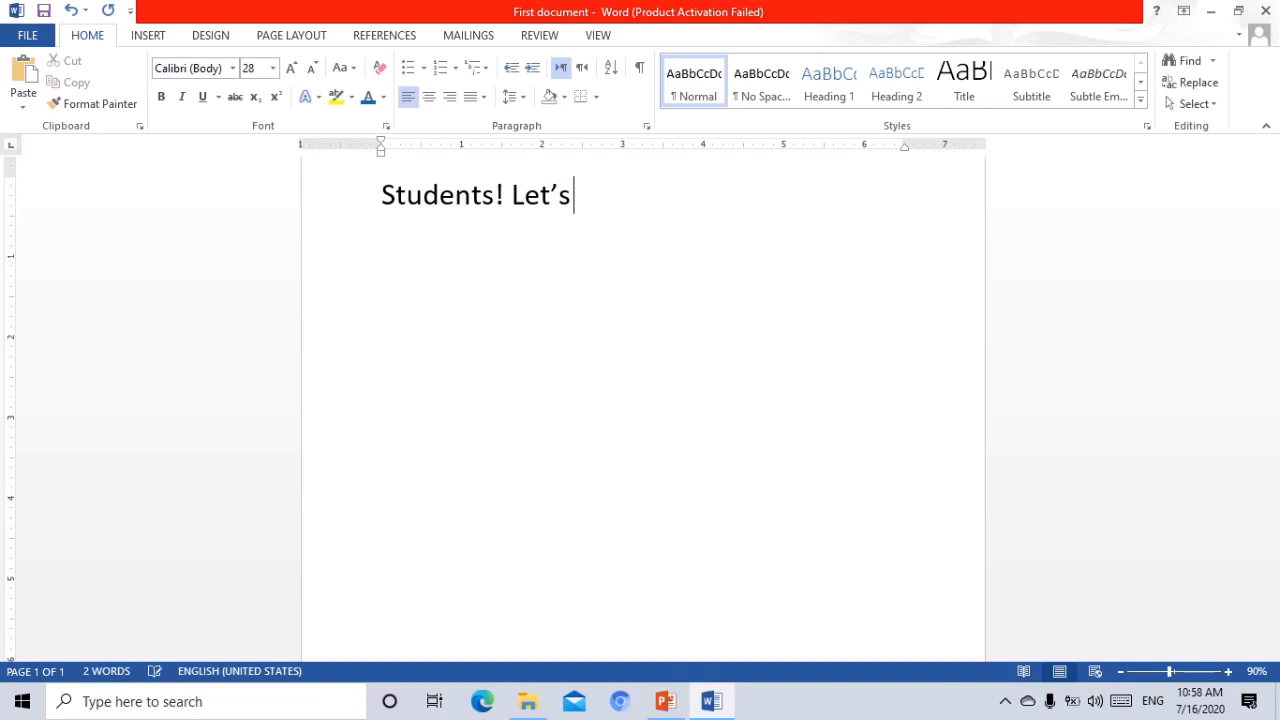
Step: Complete the opening sentence so it reads "Students! Let’s use some basic Home menu options in this document."
type("use so")
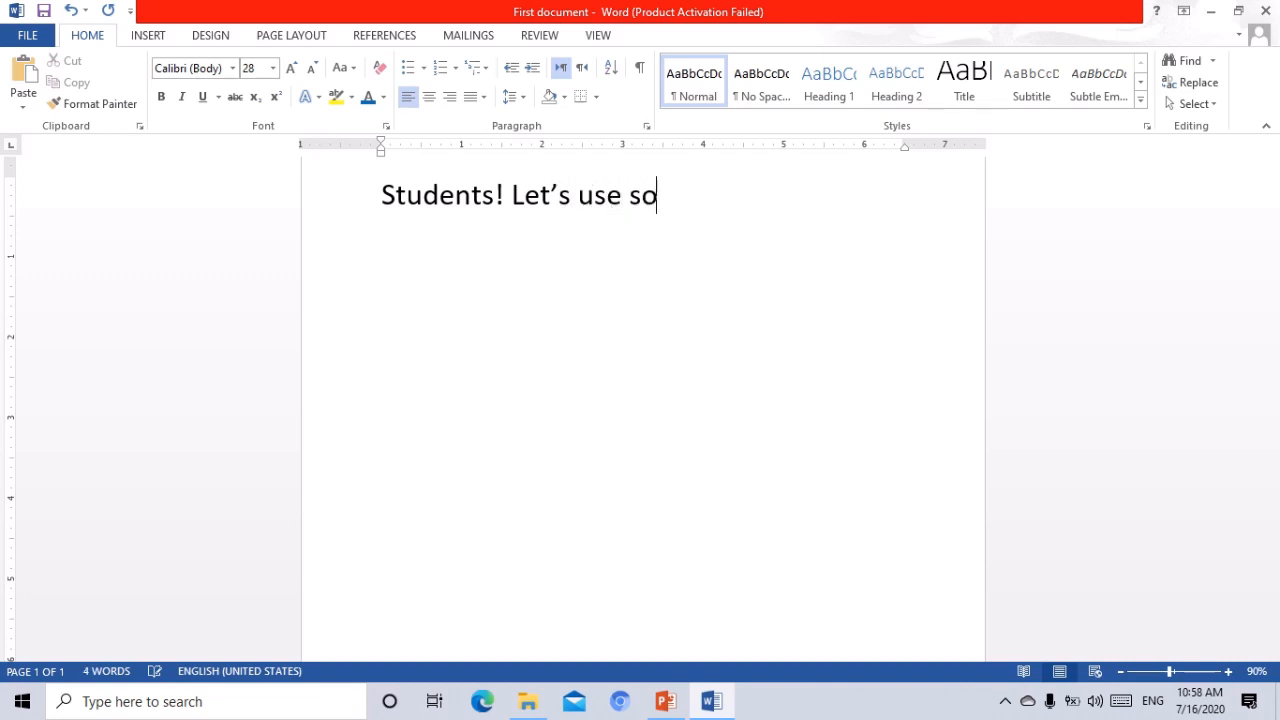
type("me ba")
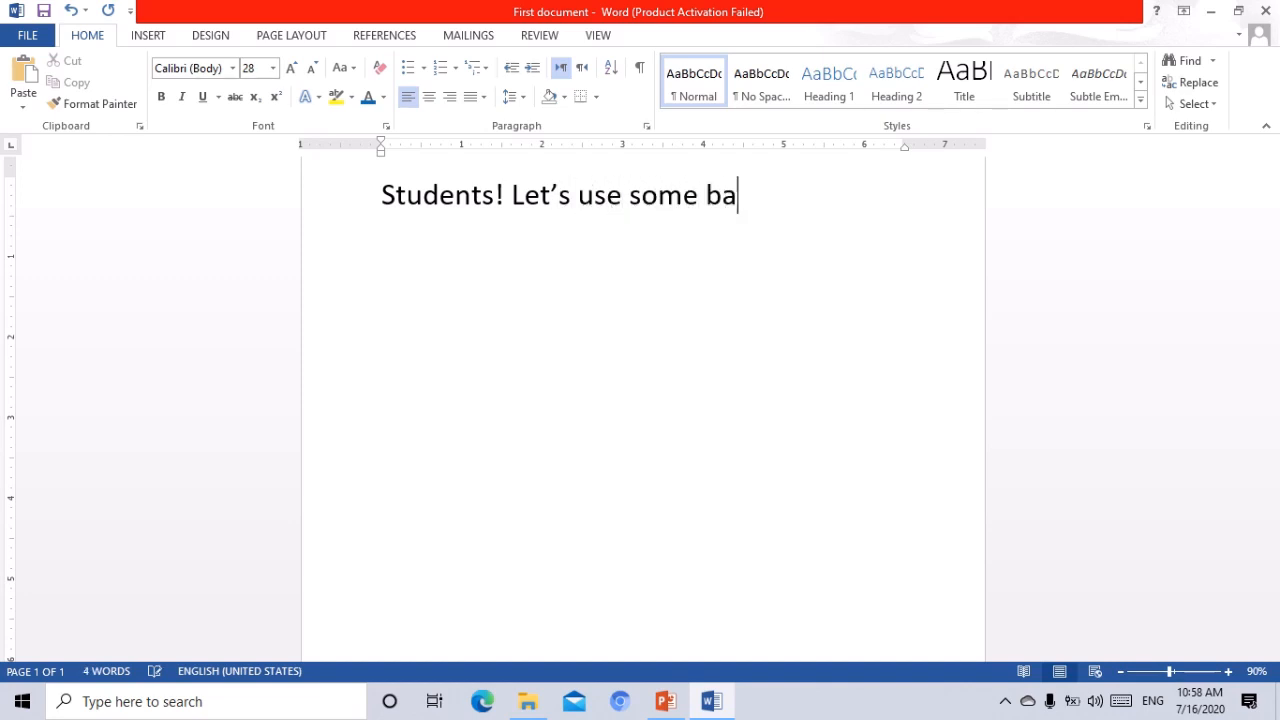
type("sic Home m")
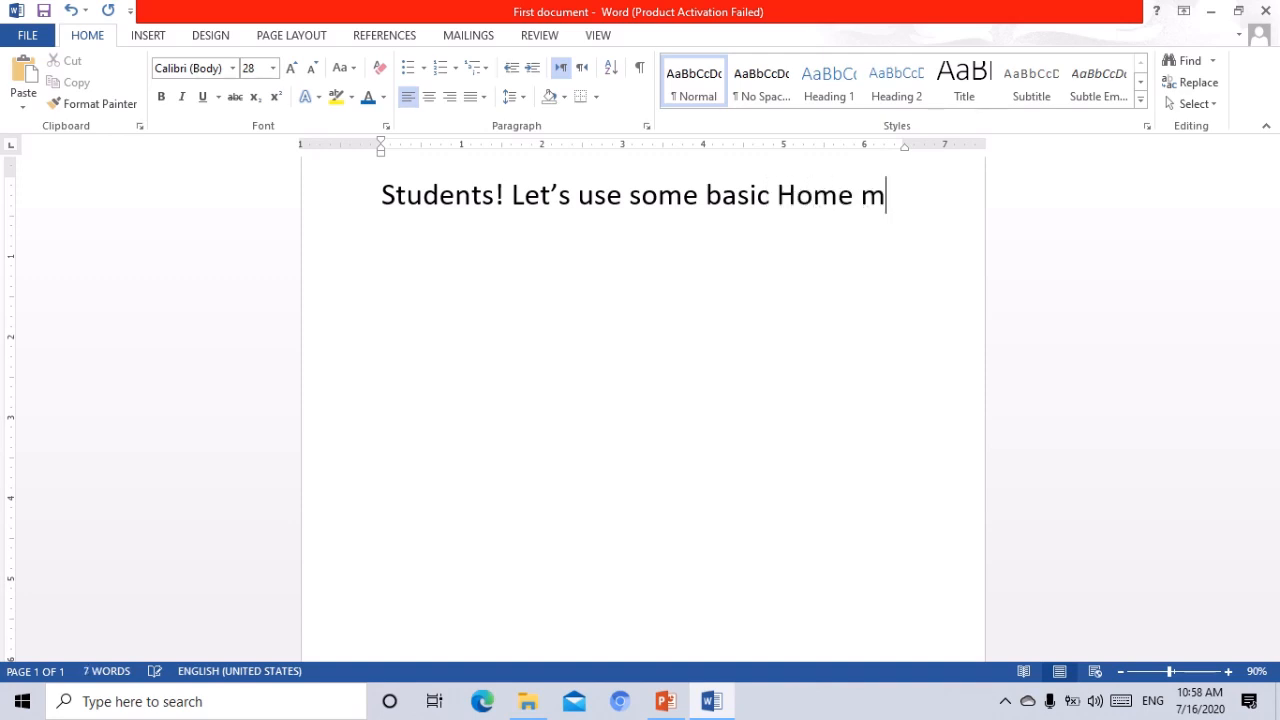
type("enu op")
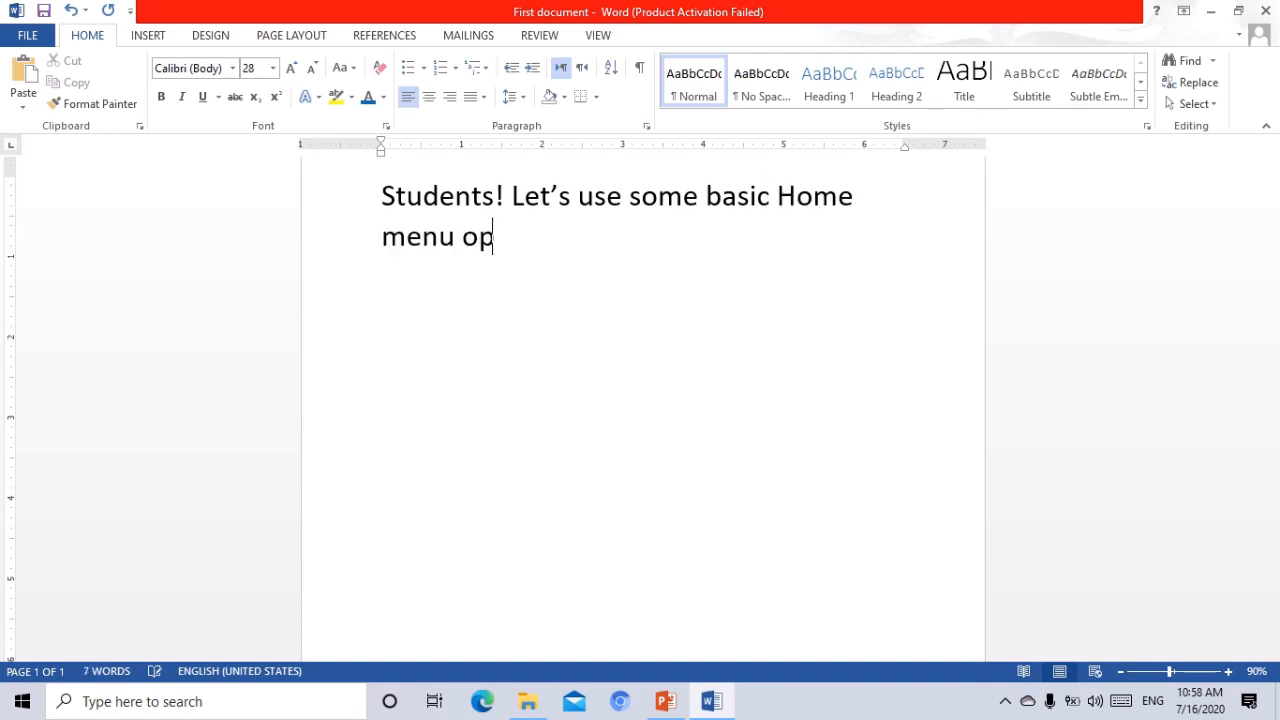
type("tions in this ")
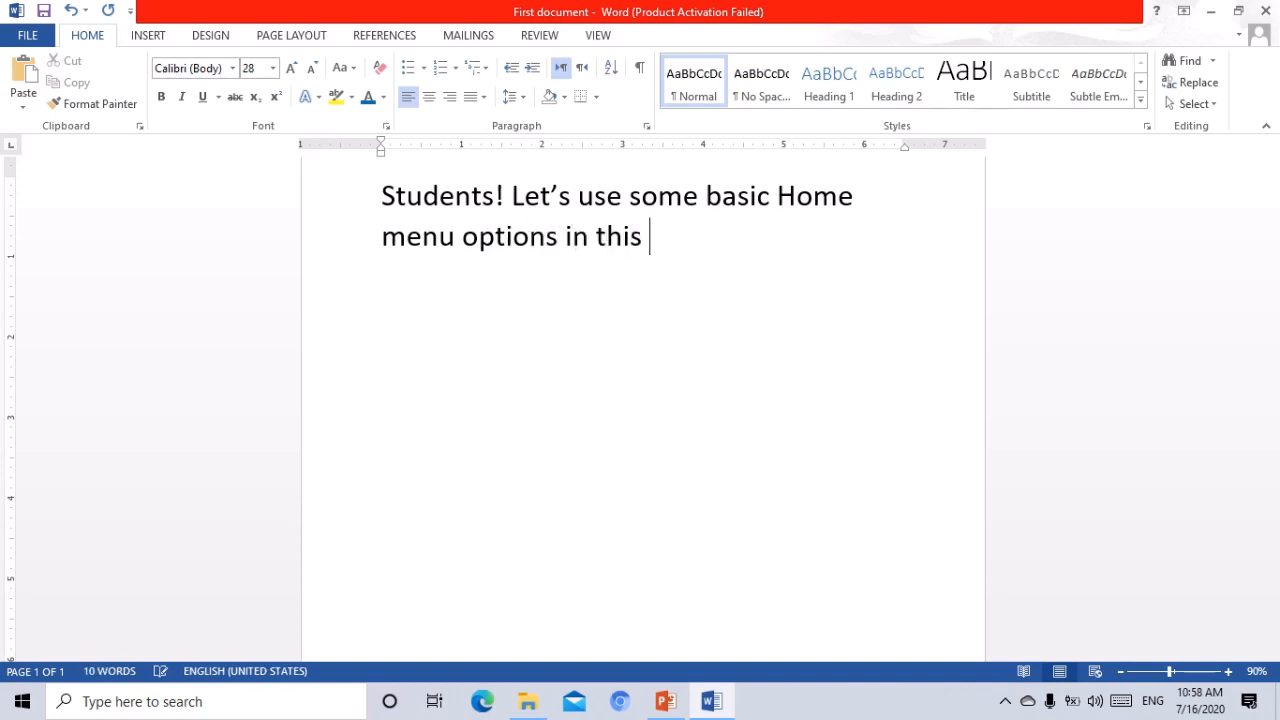
type("document")
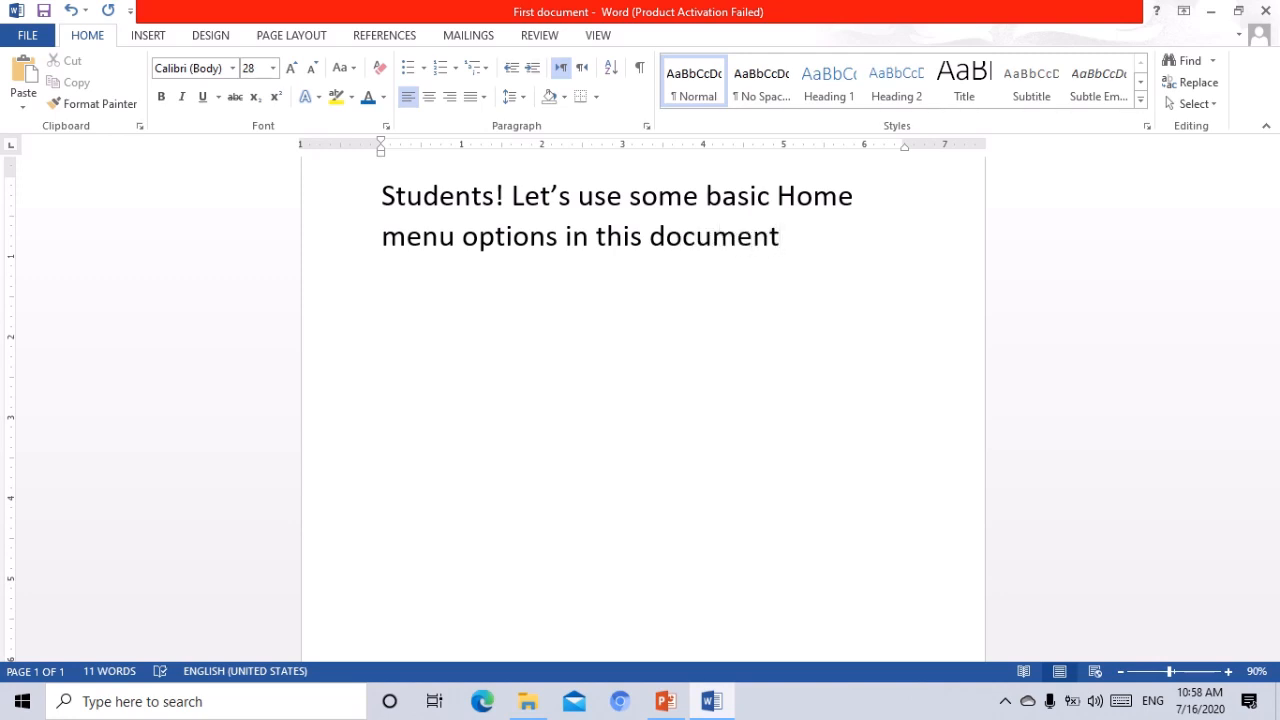
type(".")
Step: Add a new paragraph reading "First of all let’s change the font style."
key("Return")
type("first of a")
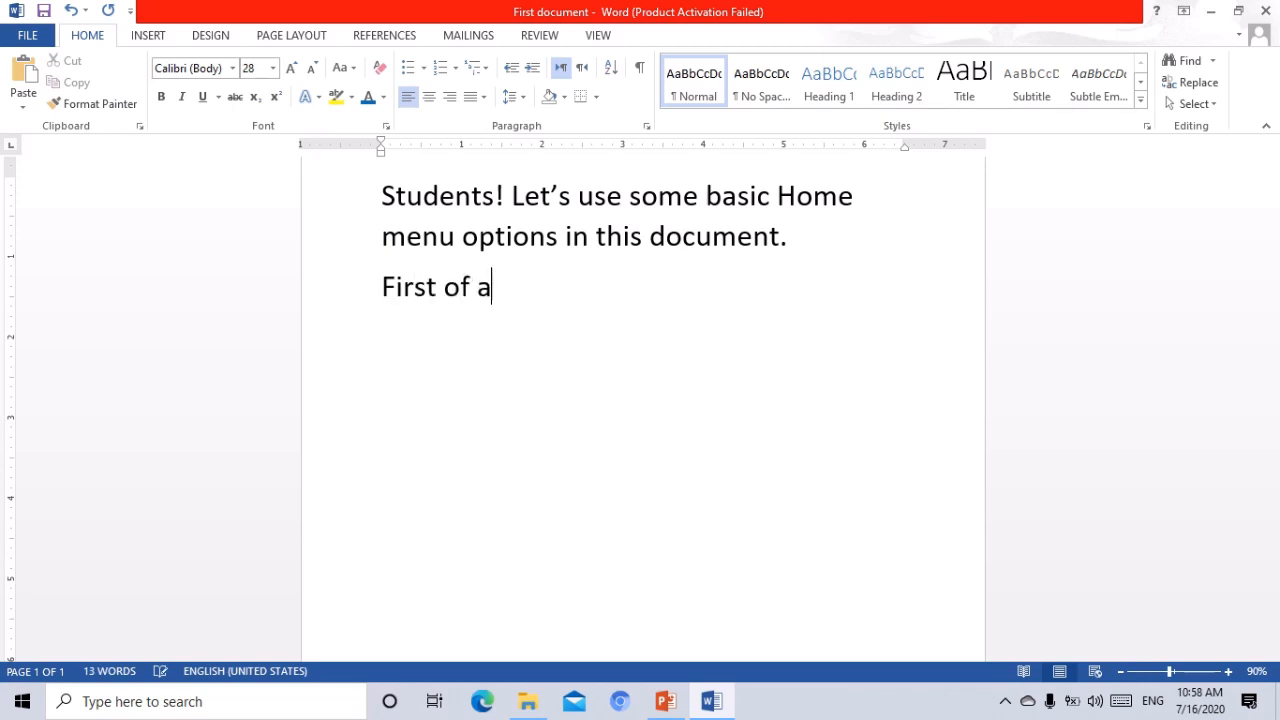
type("ll le")
type("t'")
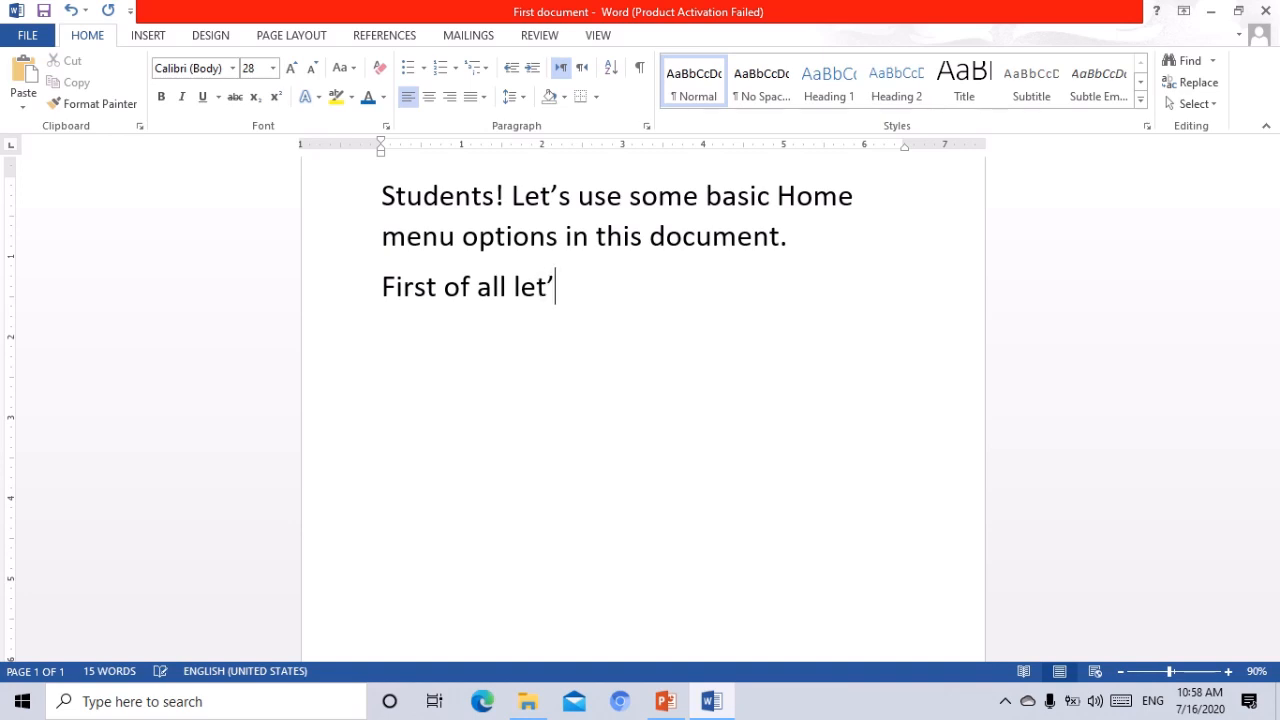
type("s change")
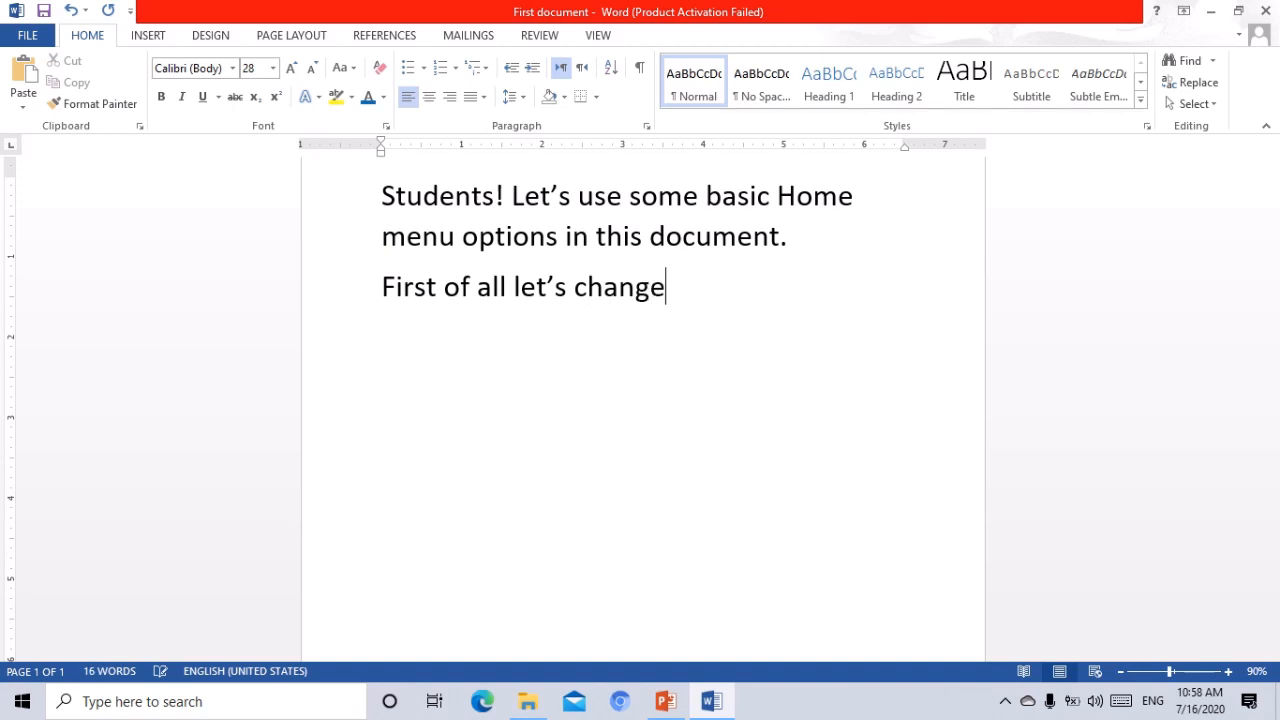
type(" the fo")
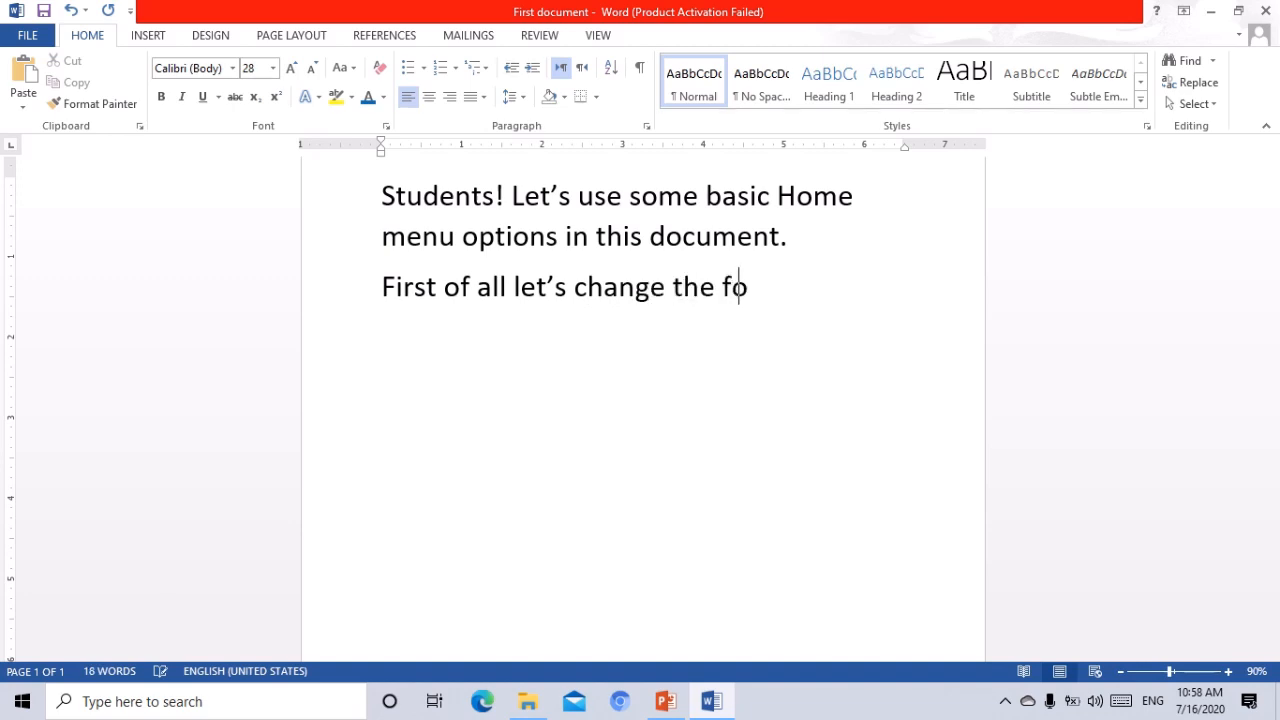
type("nt style.")
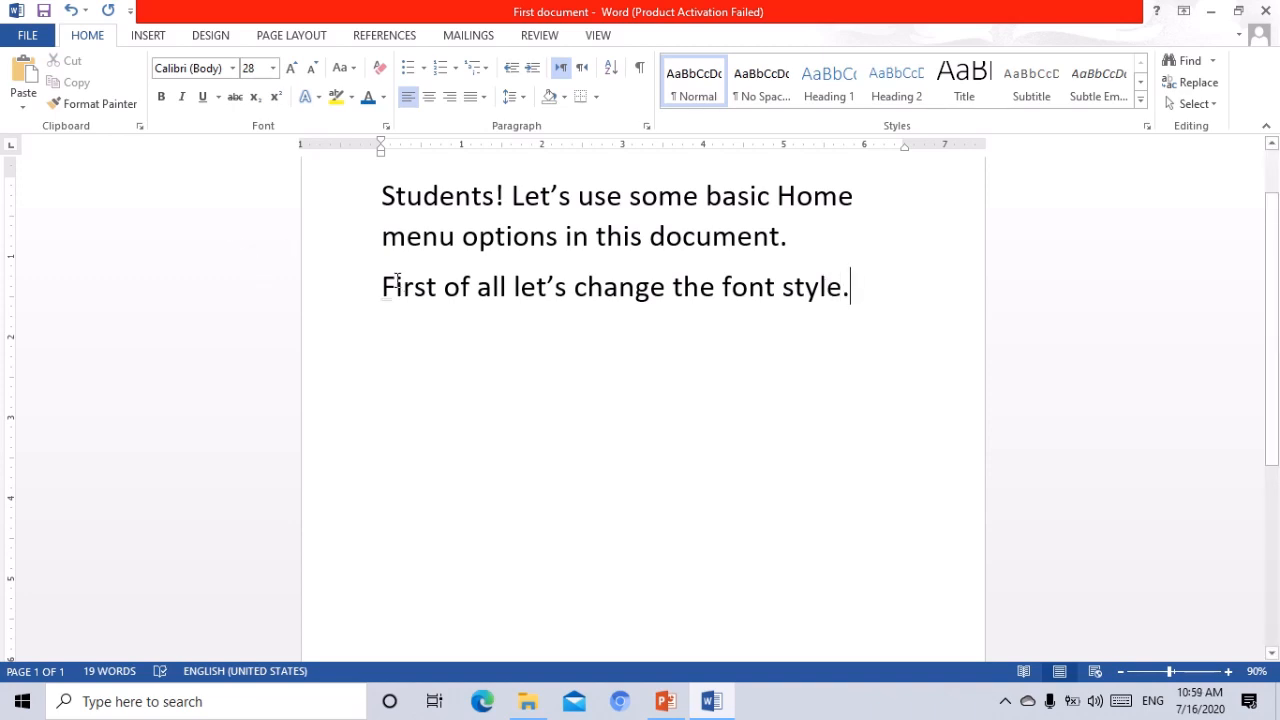
Step: Preview the fonts from Bahnschrift through Bodoni MT on the sentence "First of all let’s change the font style."
left_click_drag(384, 286, 858, 303)
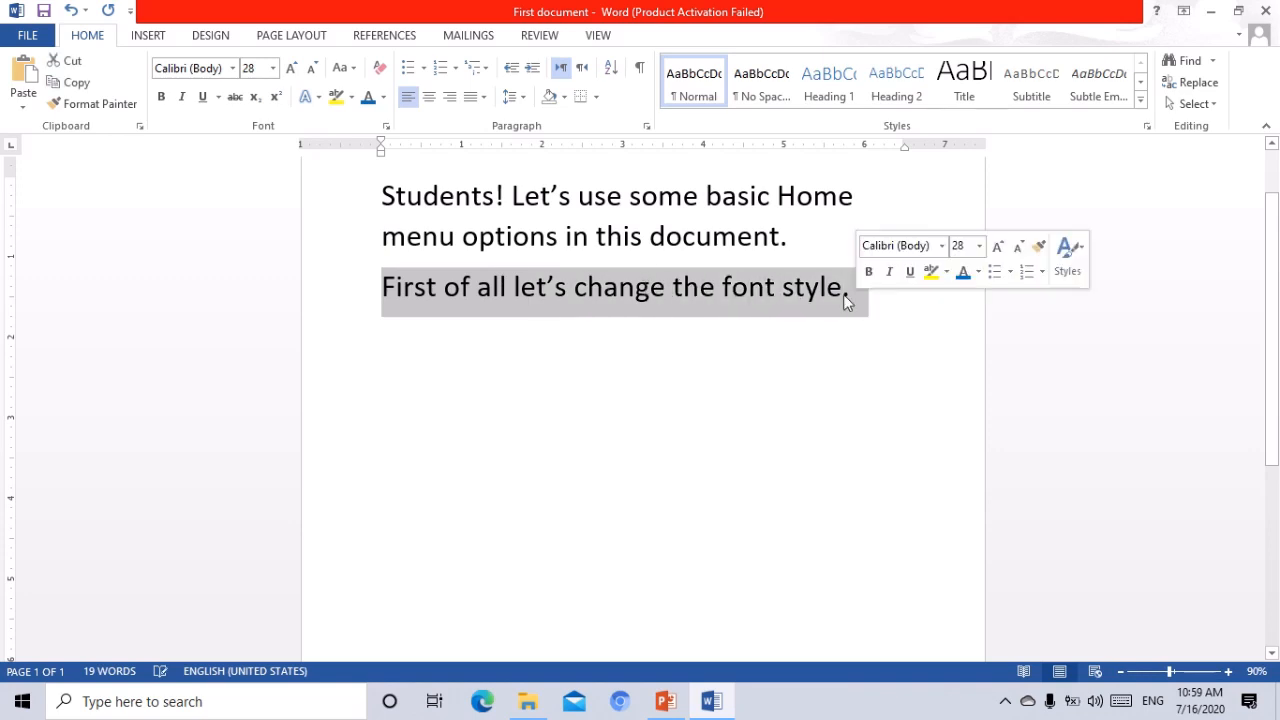
left_click(235, 74)
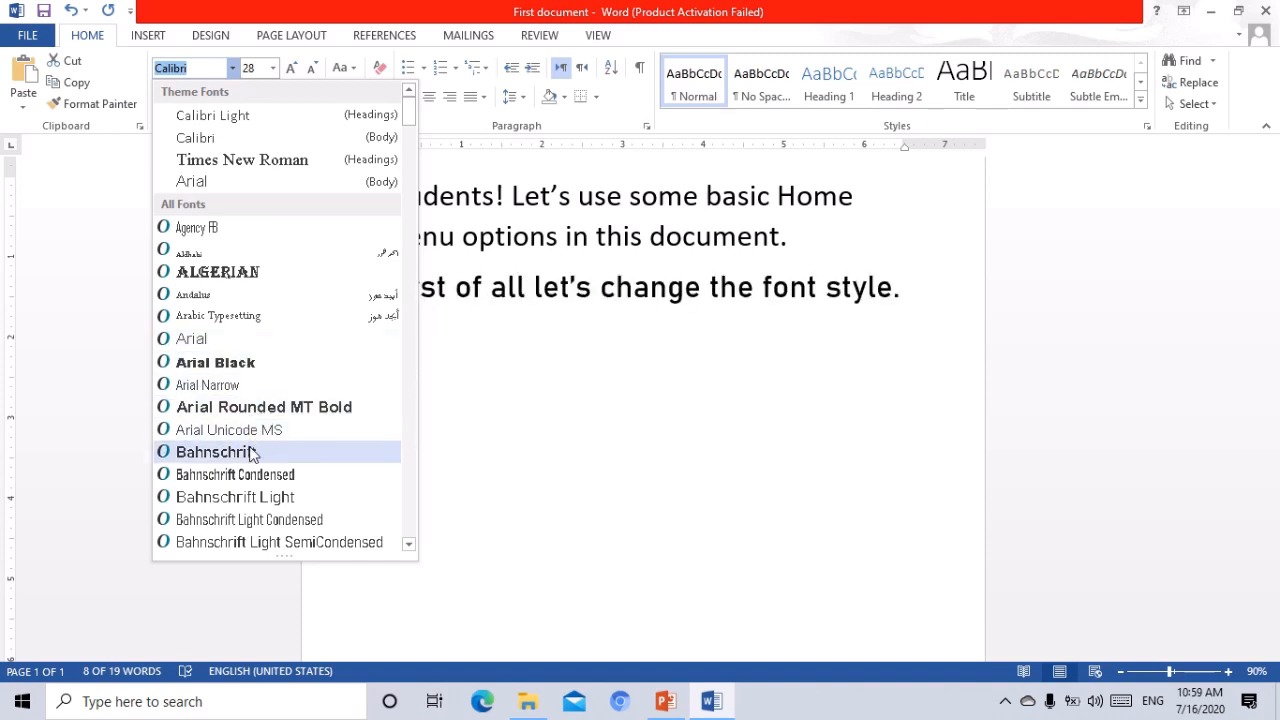
key("Down")
key("Down")
key("Down")
key("Down")
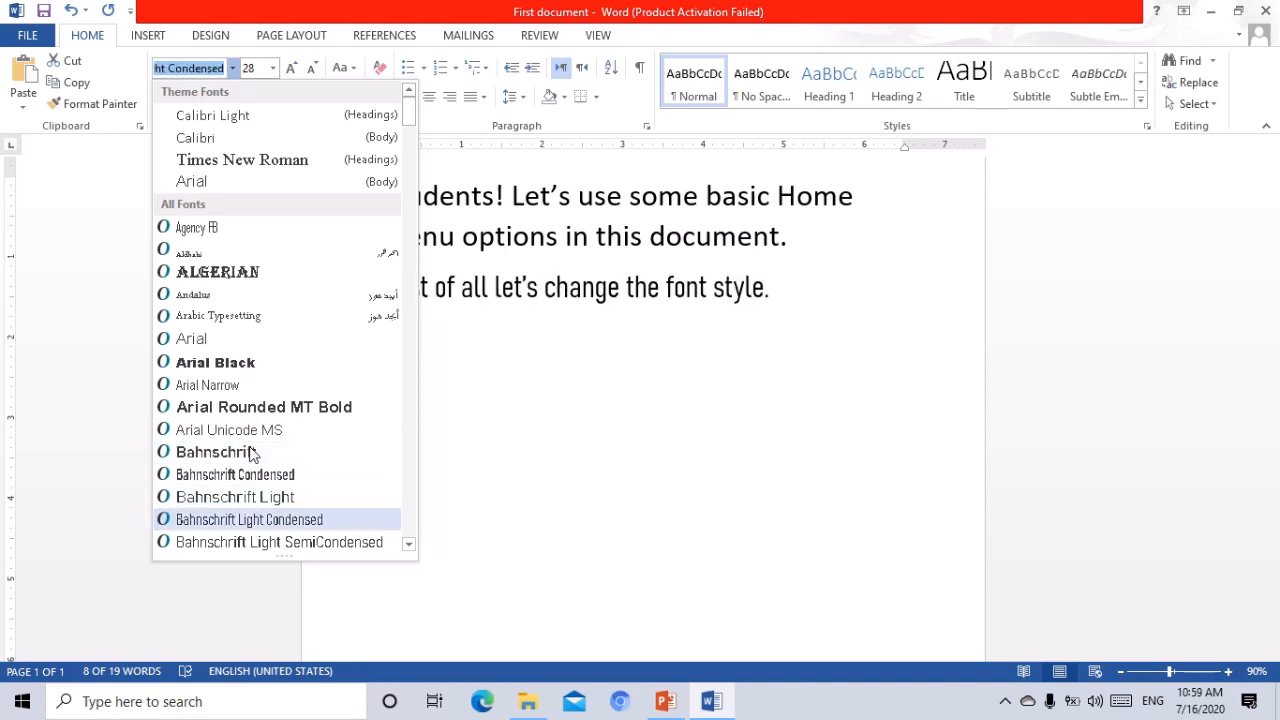
key("Down")
key("Down")
key("Down")
key("Down")
key("Down")
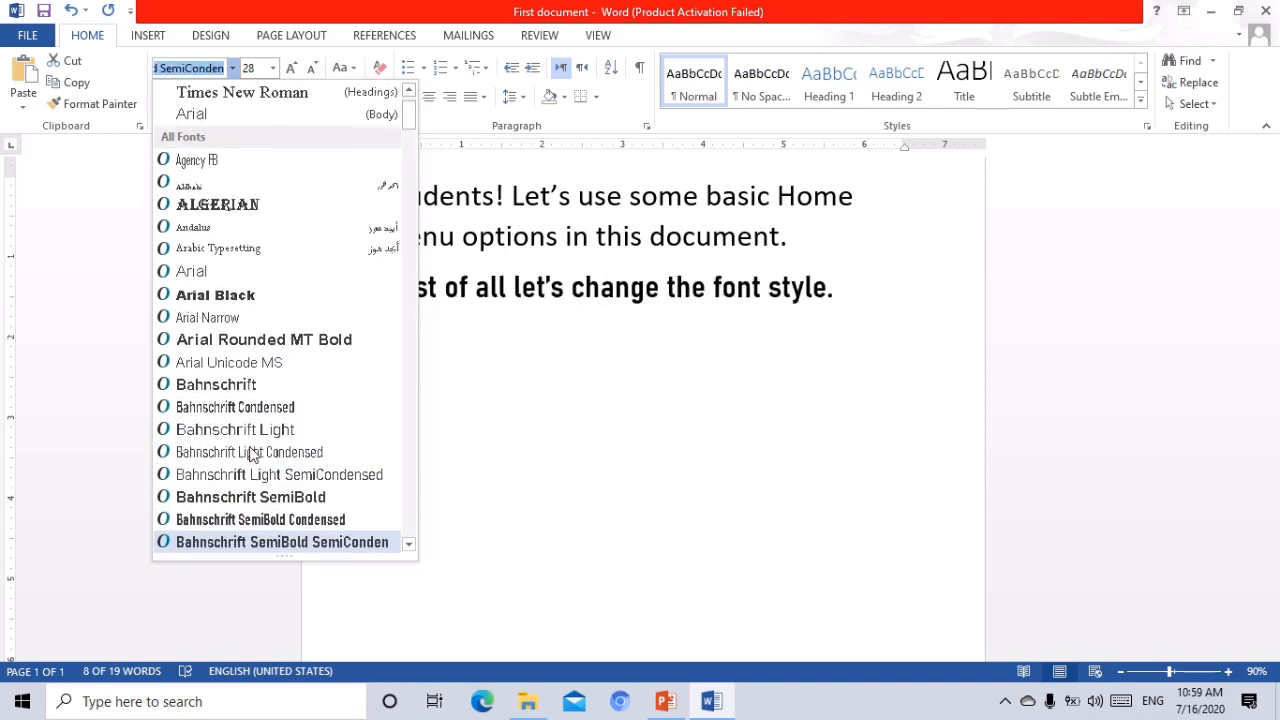
key("Down")
key("Down")
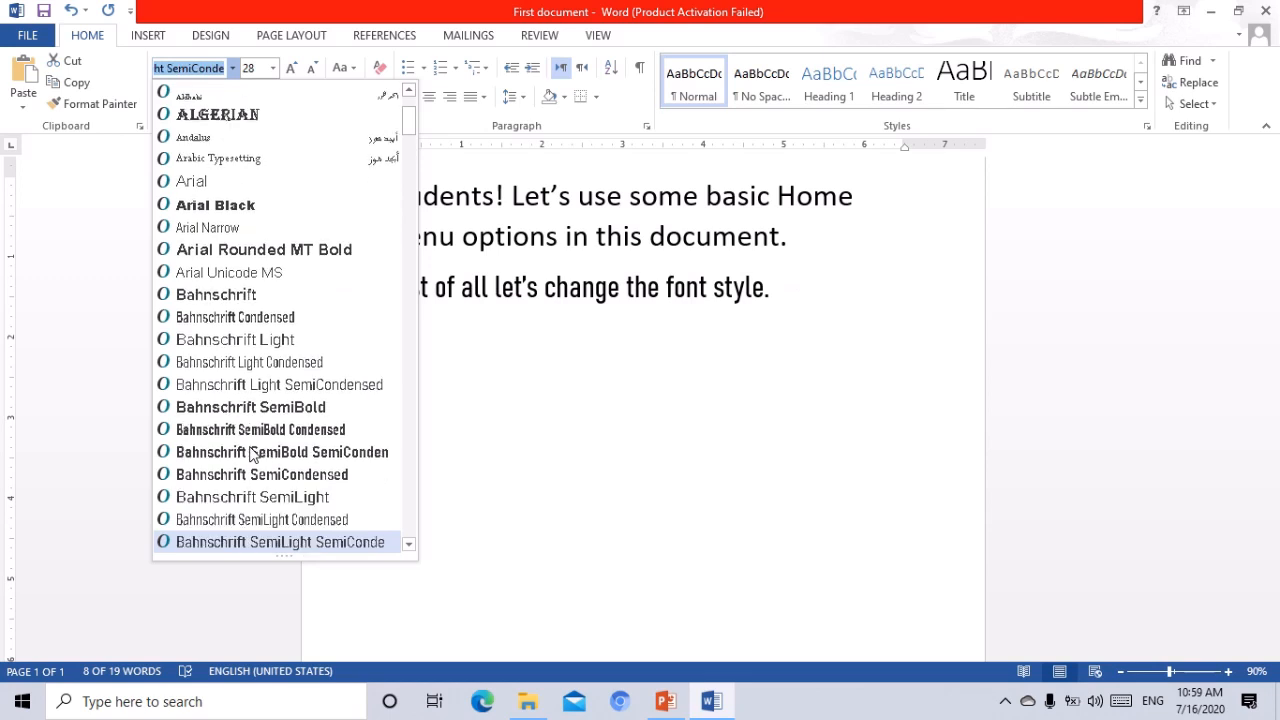
key("Down")
key("Down")
key("Down")
key("Down")
key("Down")
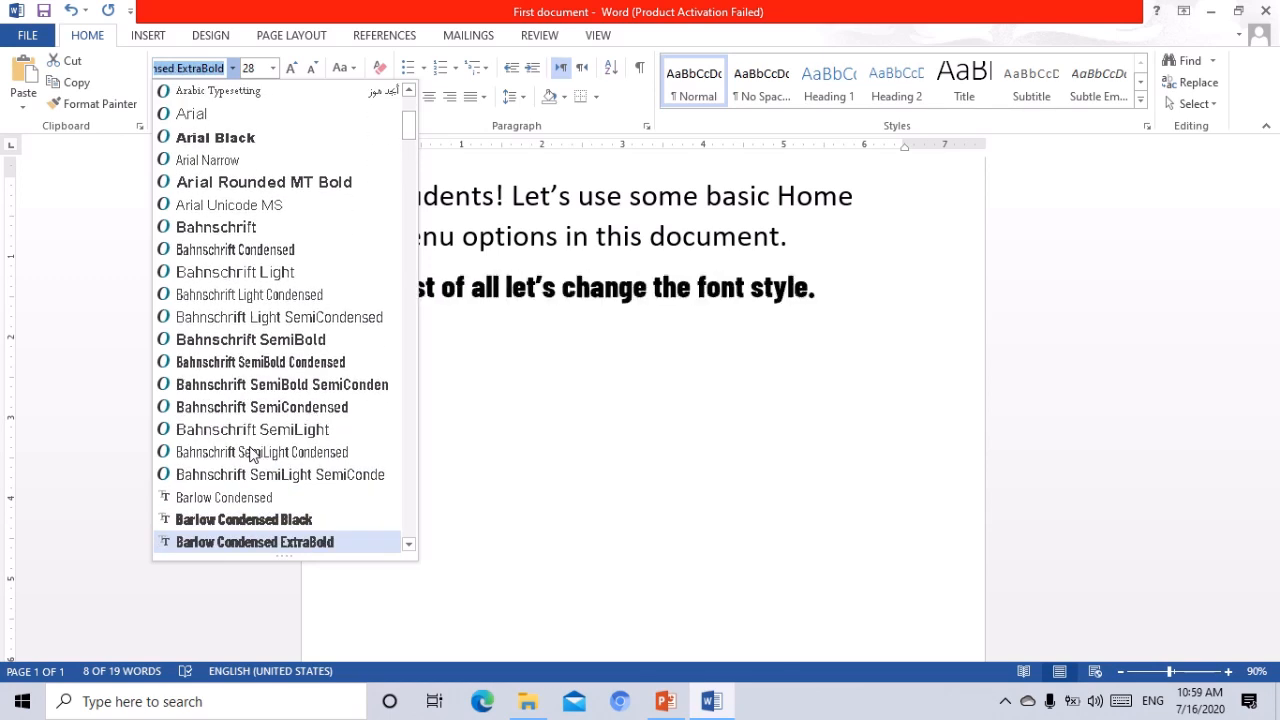
key("Down")
key("Down")
key("Down")
key("Down")
key("Down")
key("Down")
key("Down")
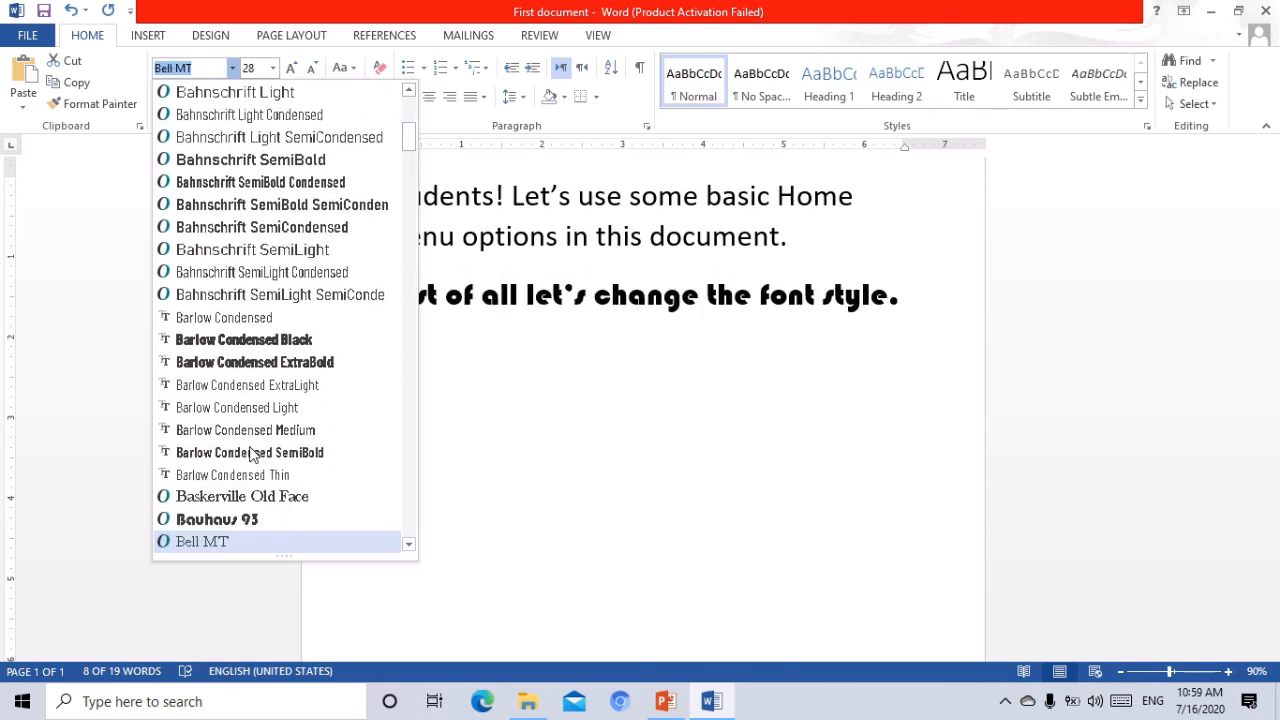
key("Down")
key("Down")
key("Down")
key("Down")
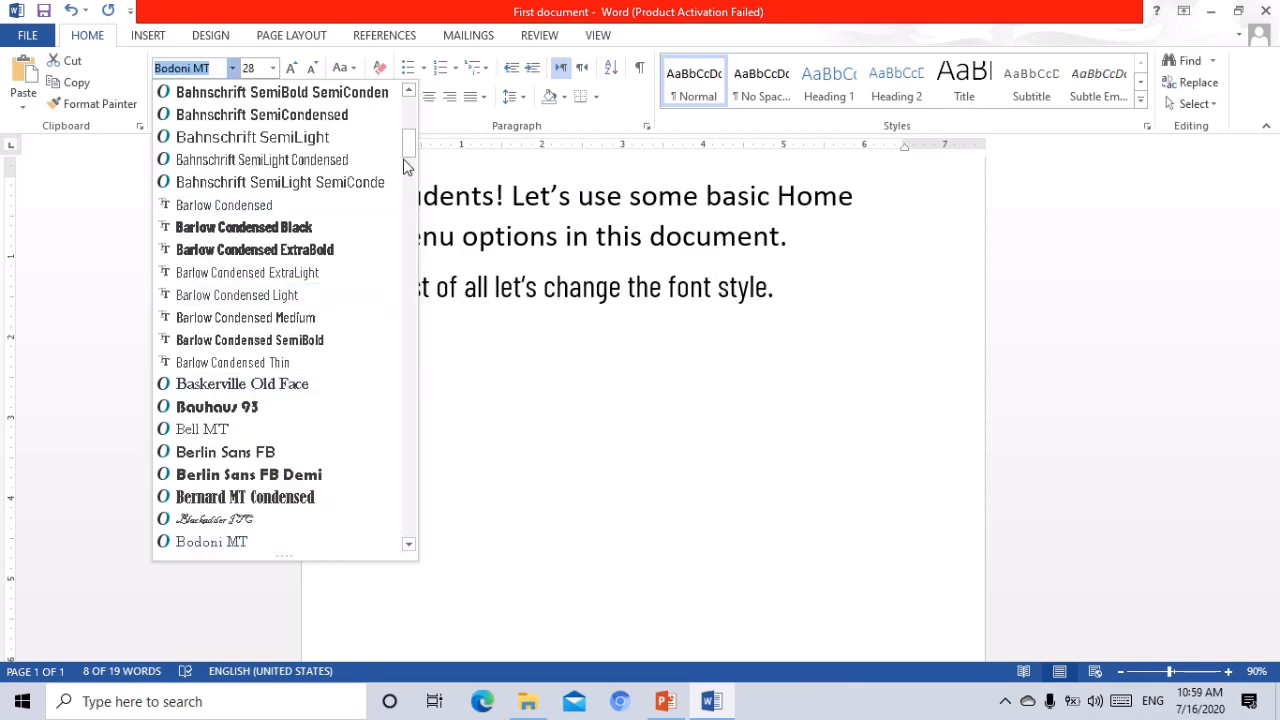
Step: Set the font of the selected second-paragraph sentence to Times New Roman
left_click_drag(410, 150, 412, 270)
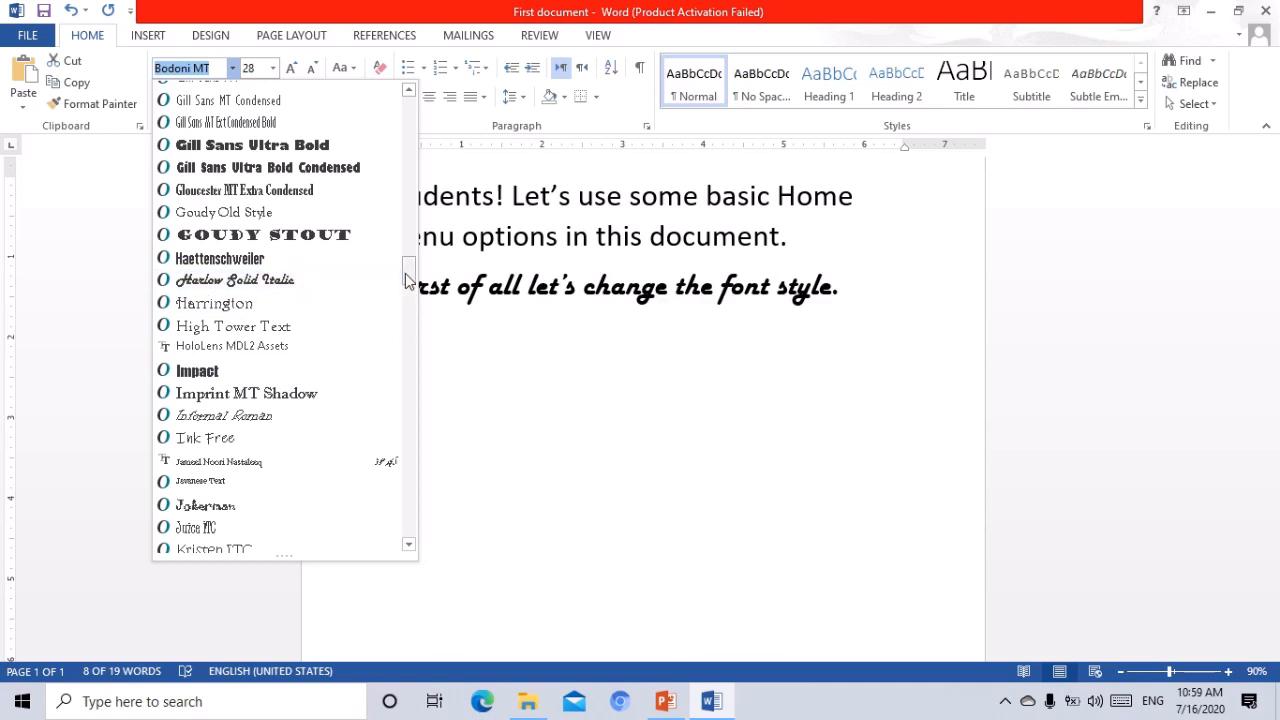
left_click_drag(408, 280, 410, 304)
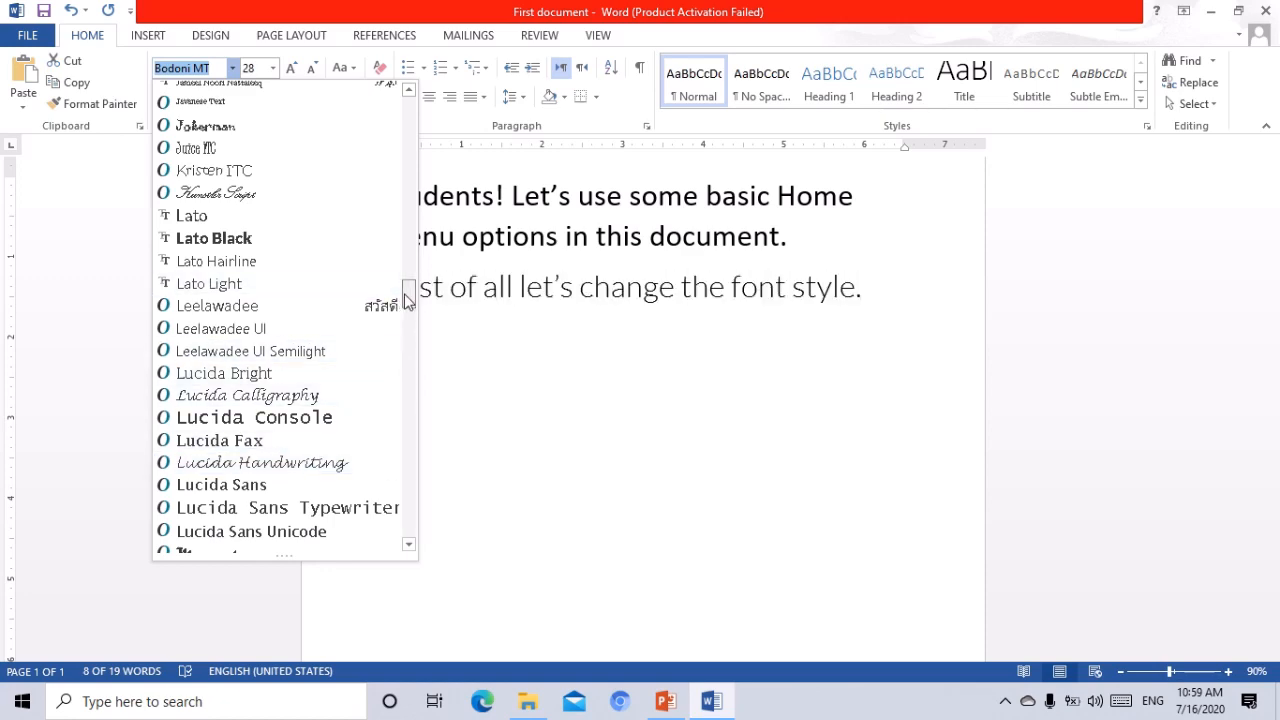
left_click_drag(407, 300, 404, 492)
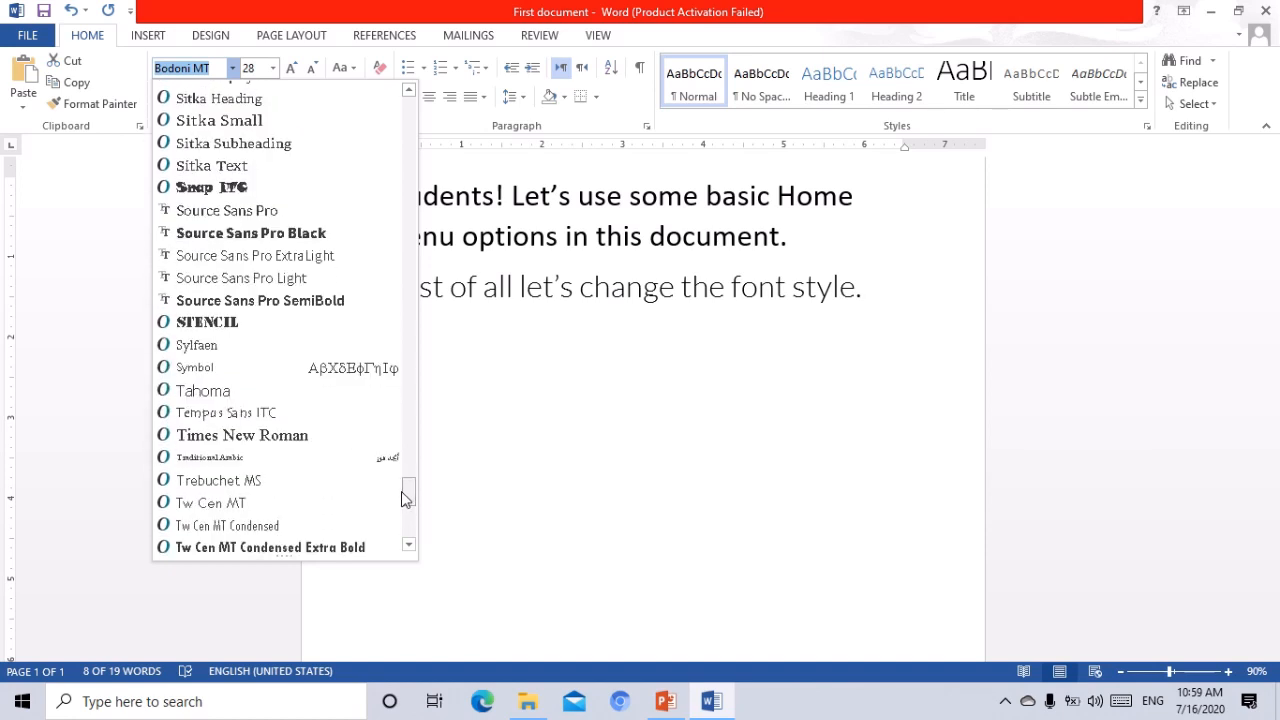
left_click(337, 440)
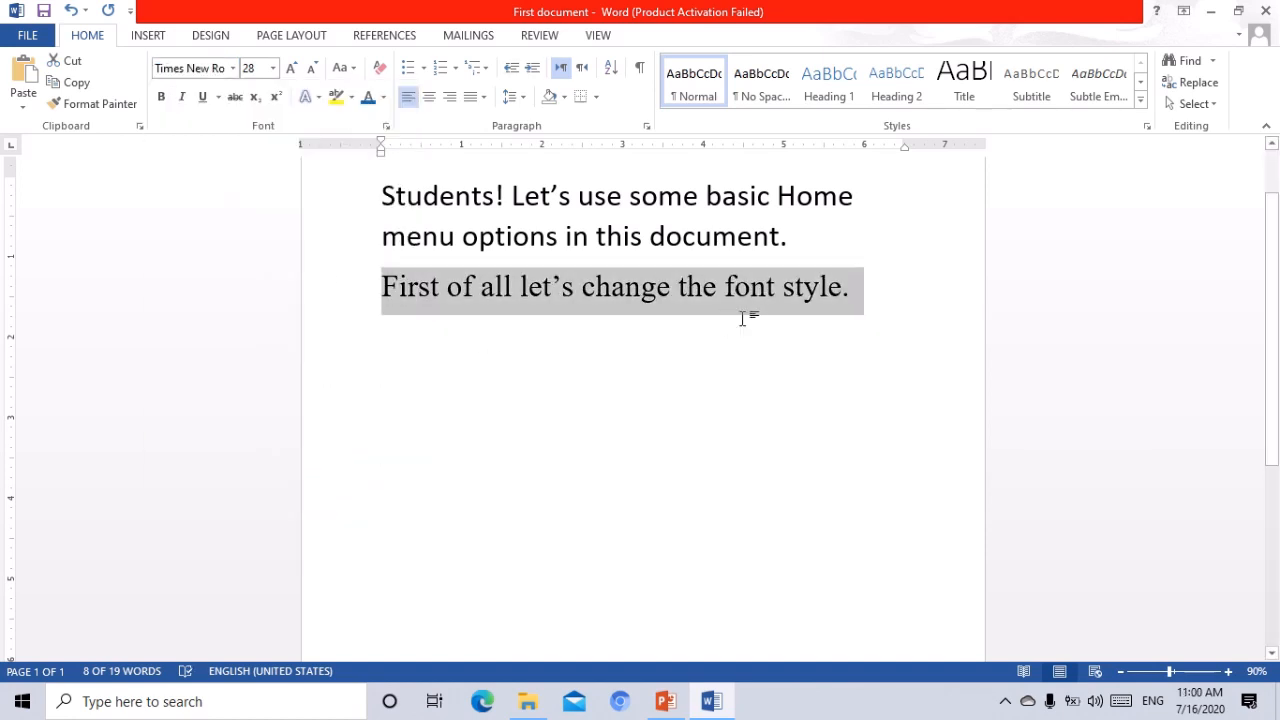
Step: Add a paragraph below the font style sentence reading "I have selected “Times New Roman” style, you may select of your choice."
left_click(867, 297)
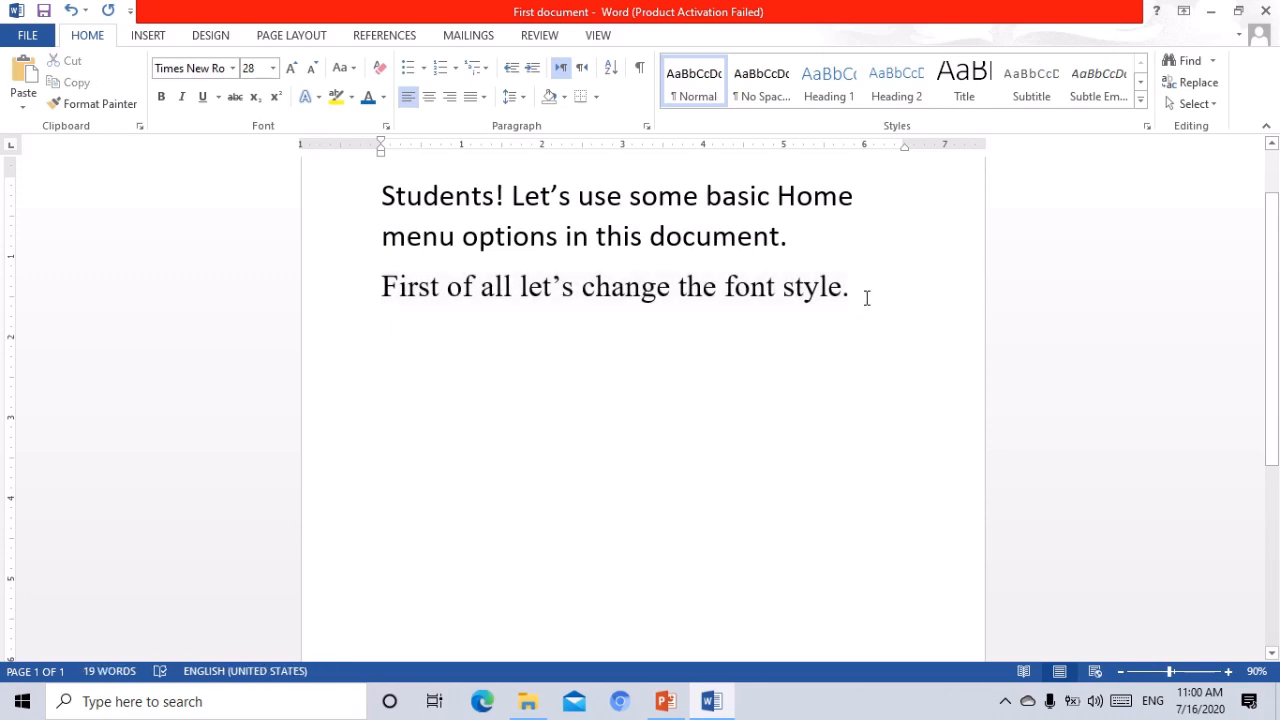
key("Return")
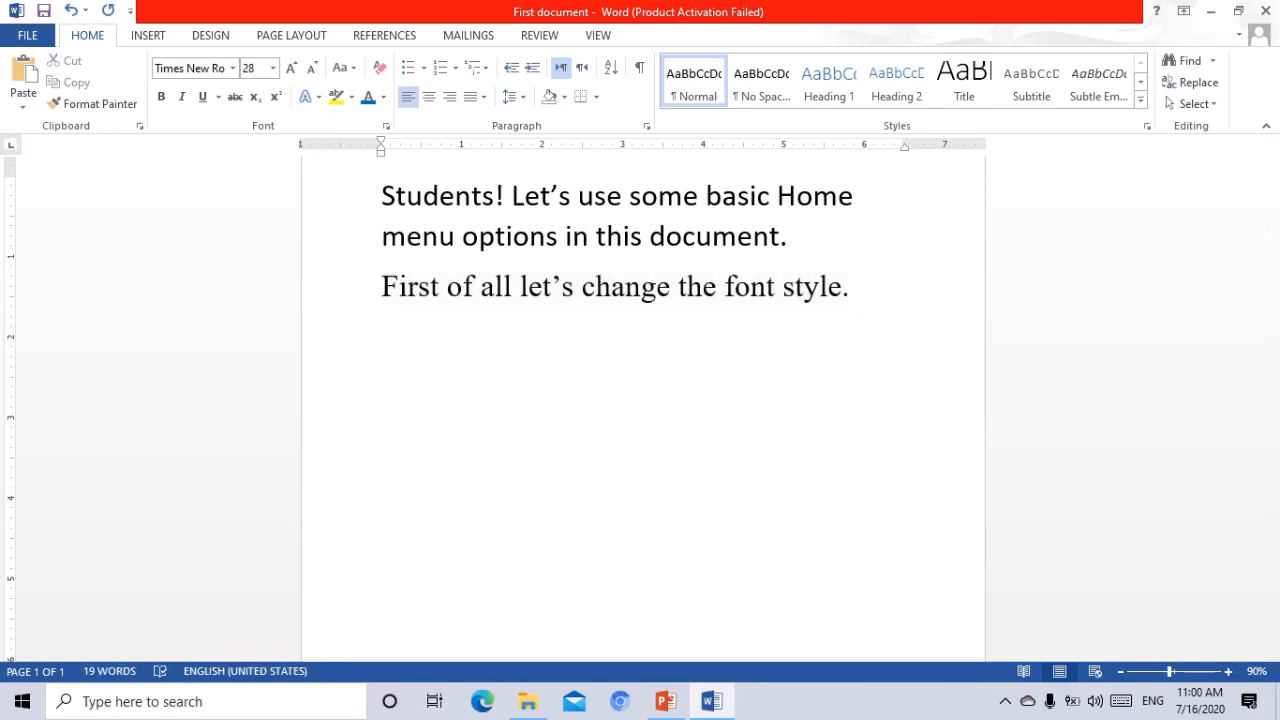
type("I have se")
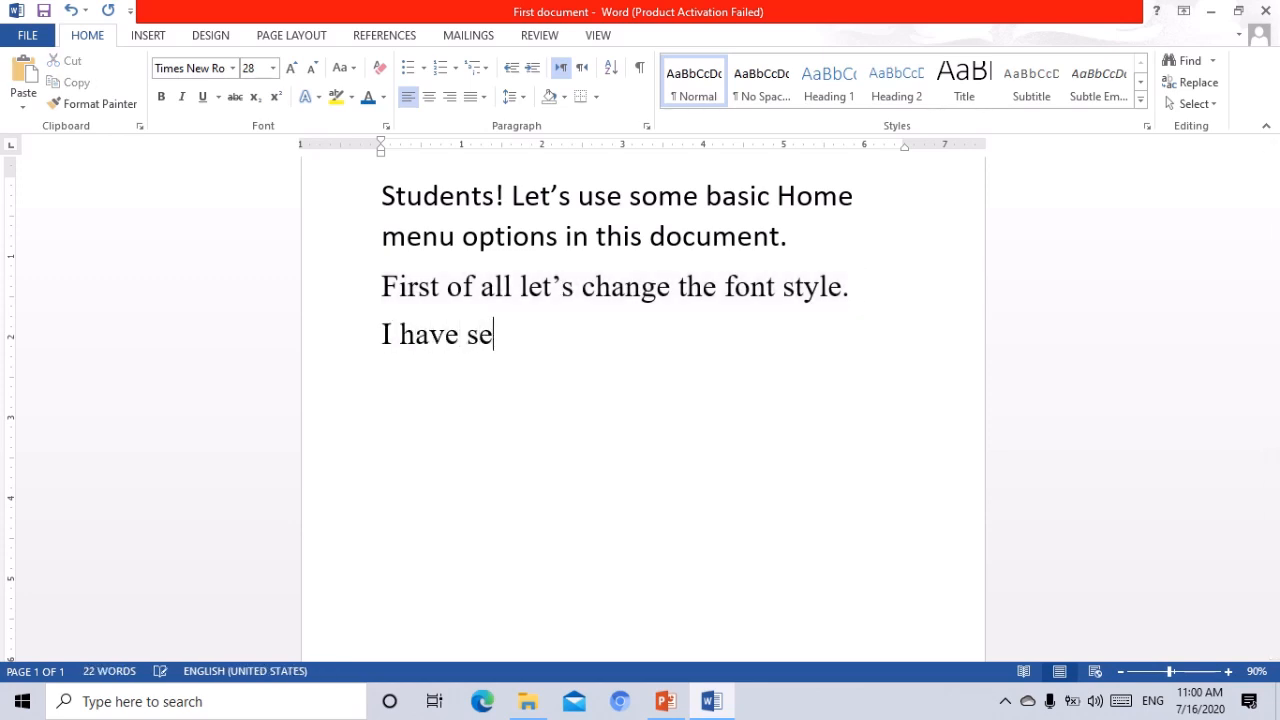
type("lected “")
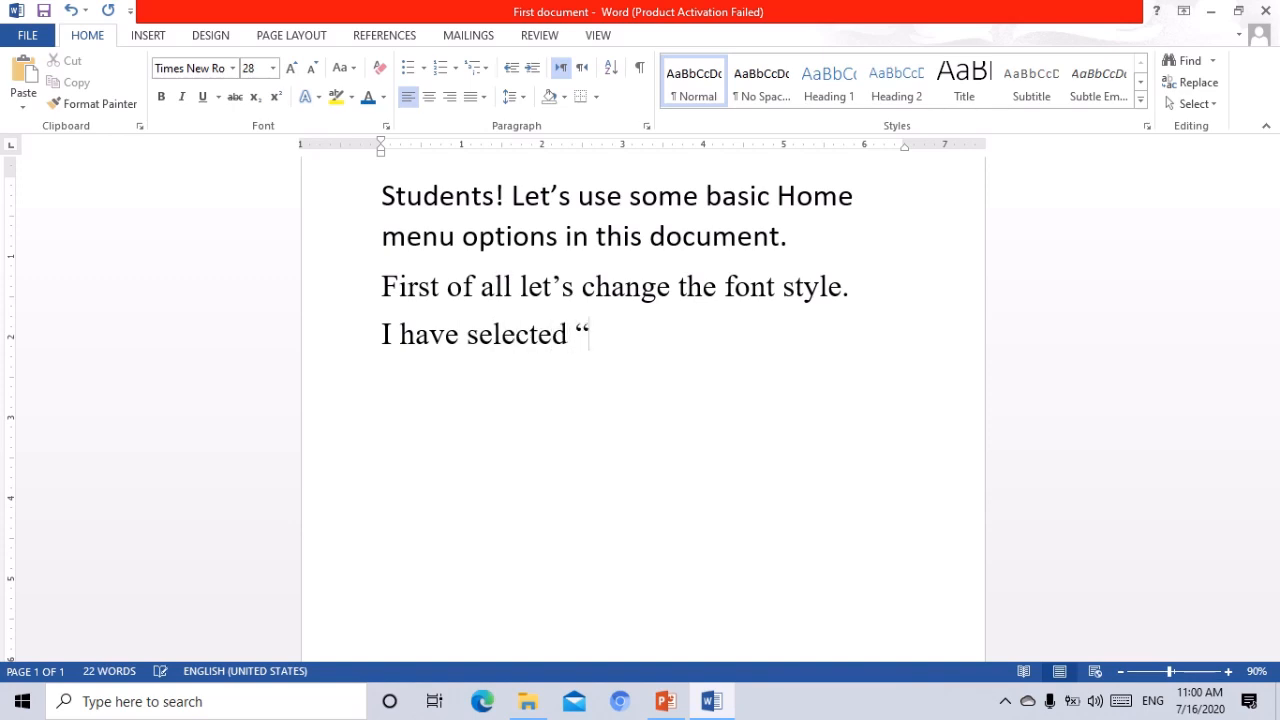
type("\"Times New Roma")
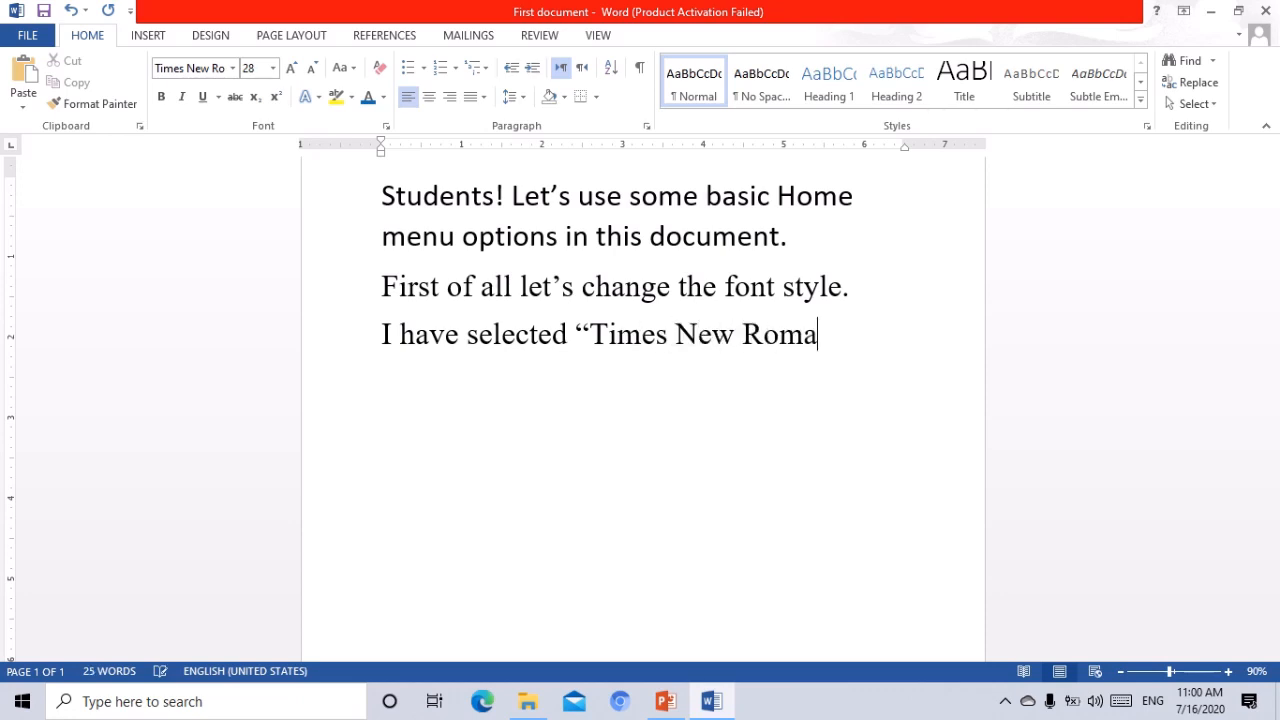
type("n\"")
type(" sty")
type("le")
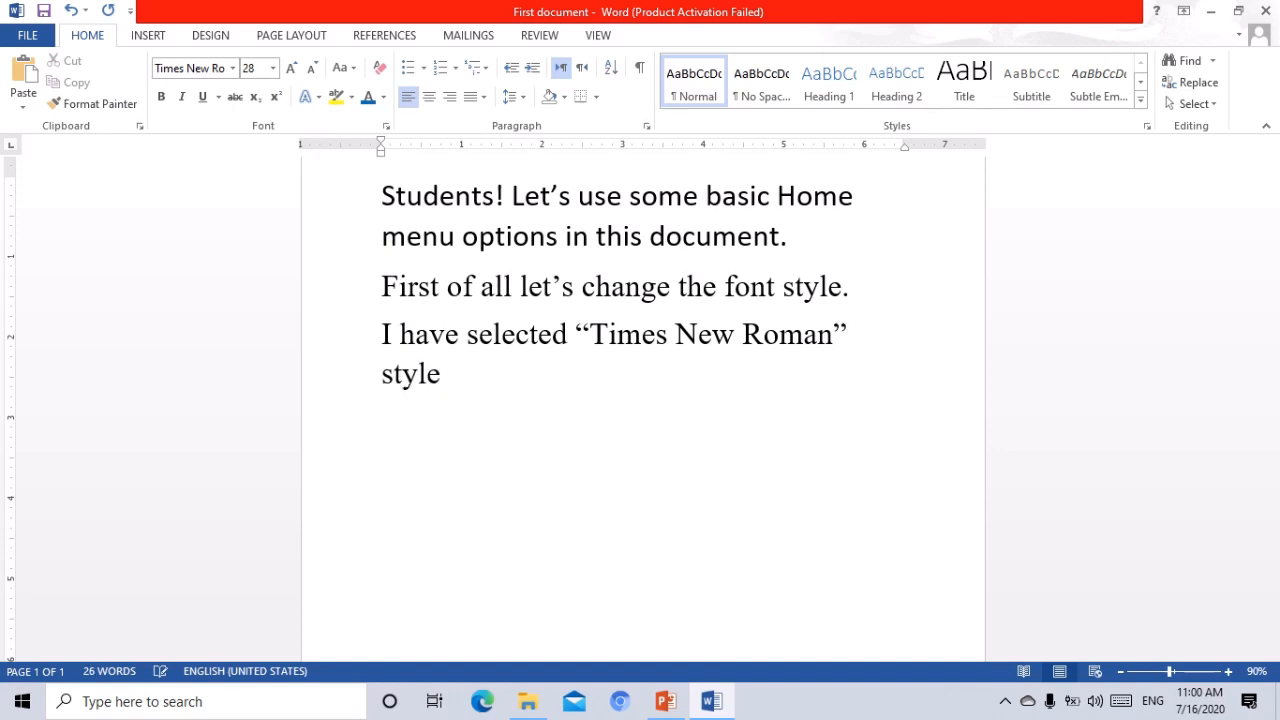
type(", you may ")
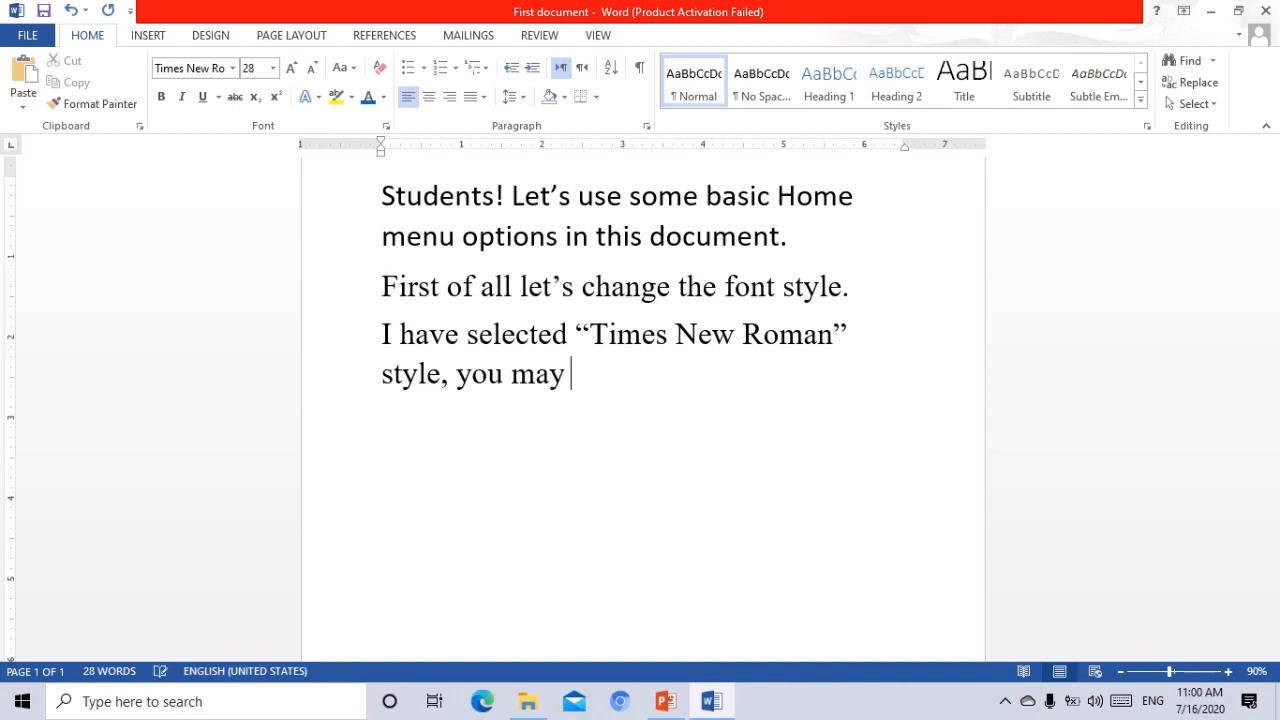
type("select ")
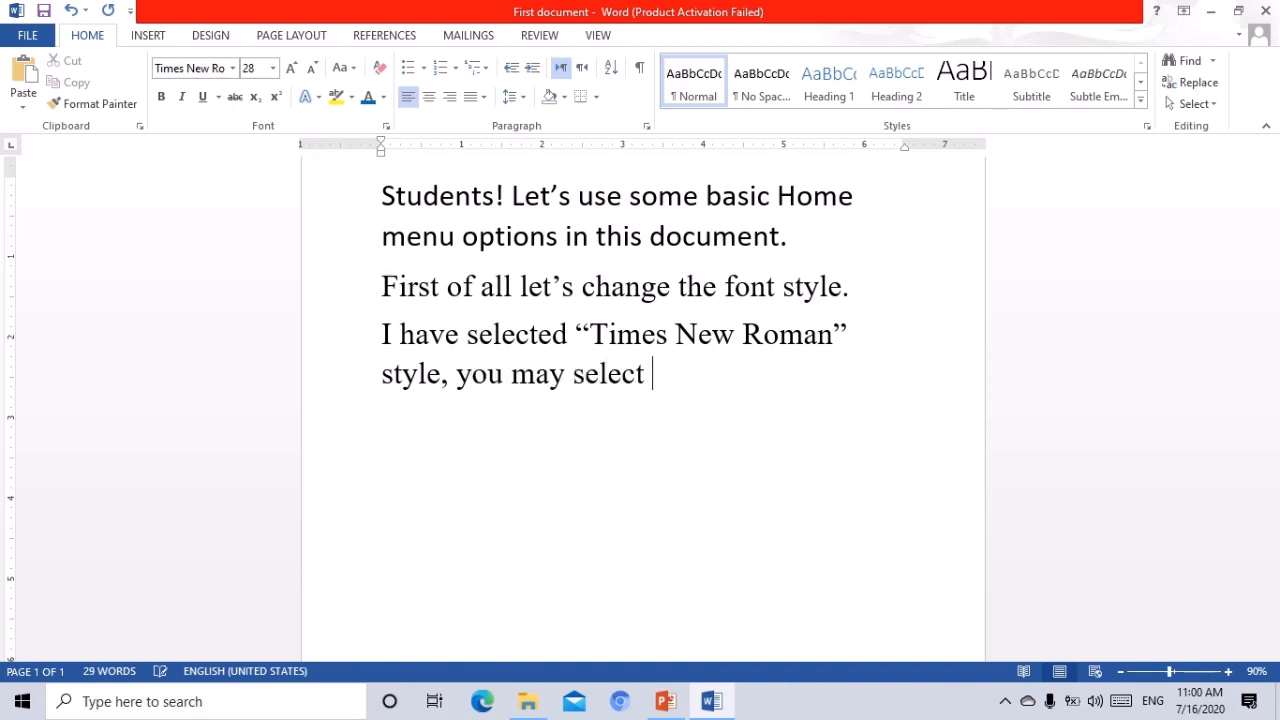
type("of you")
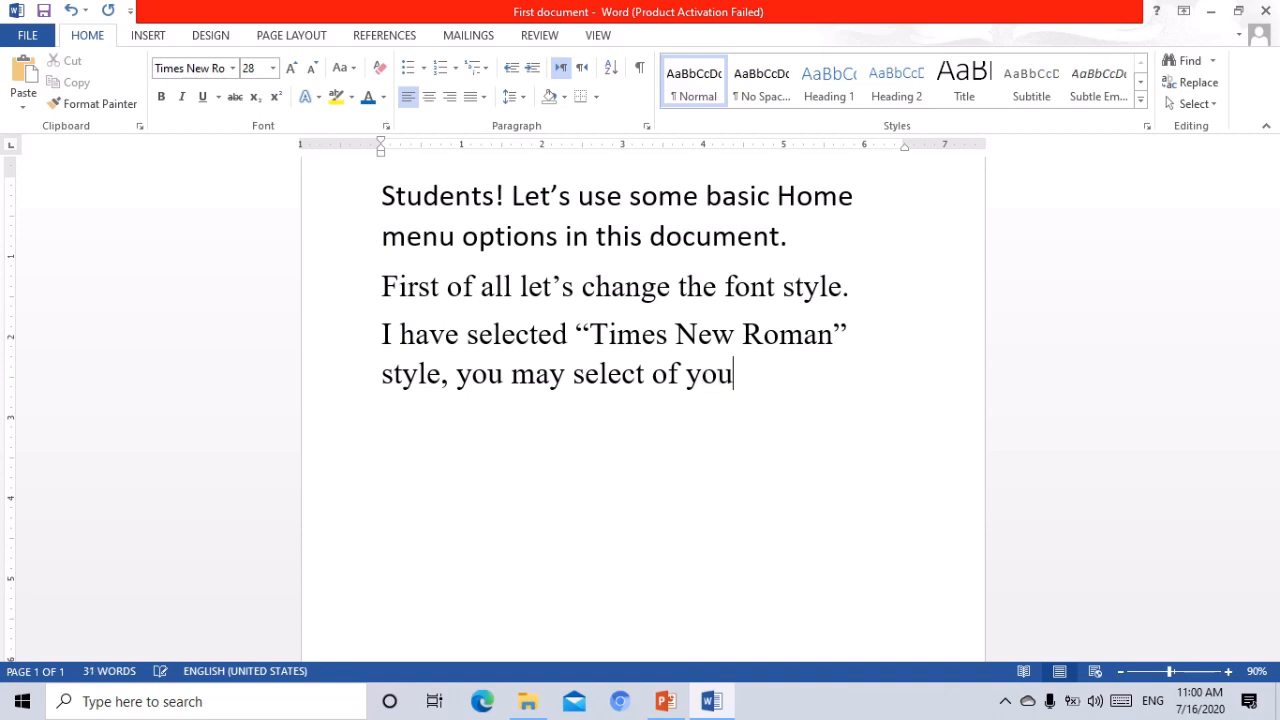
type("r choice.")
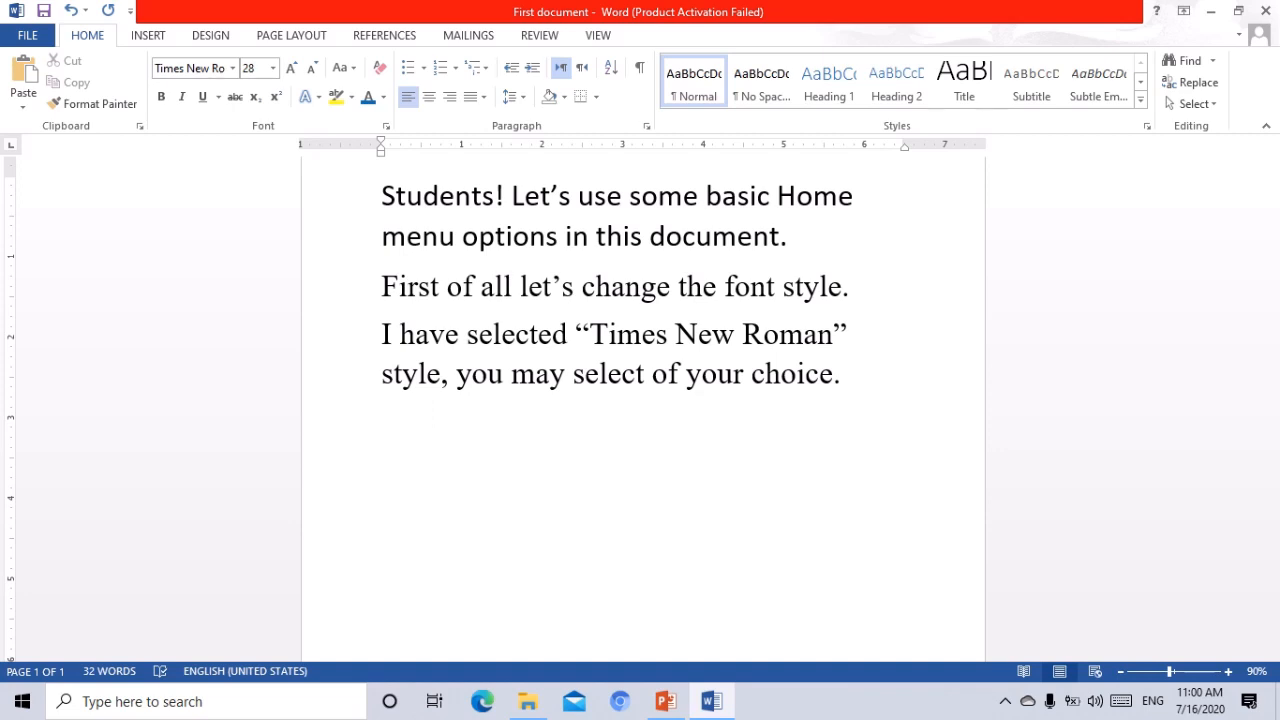
Step: Add a paragraph below the “Times New Roman” sentence reading "Now, let’s change text size and color."
type("now,")
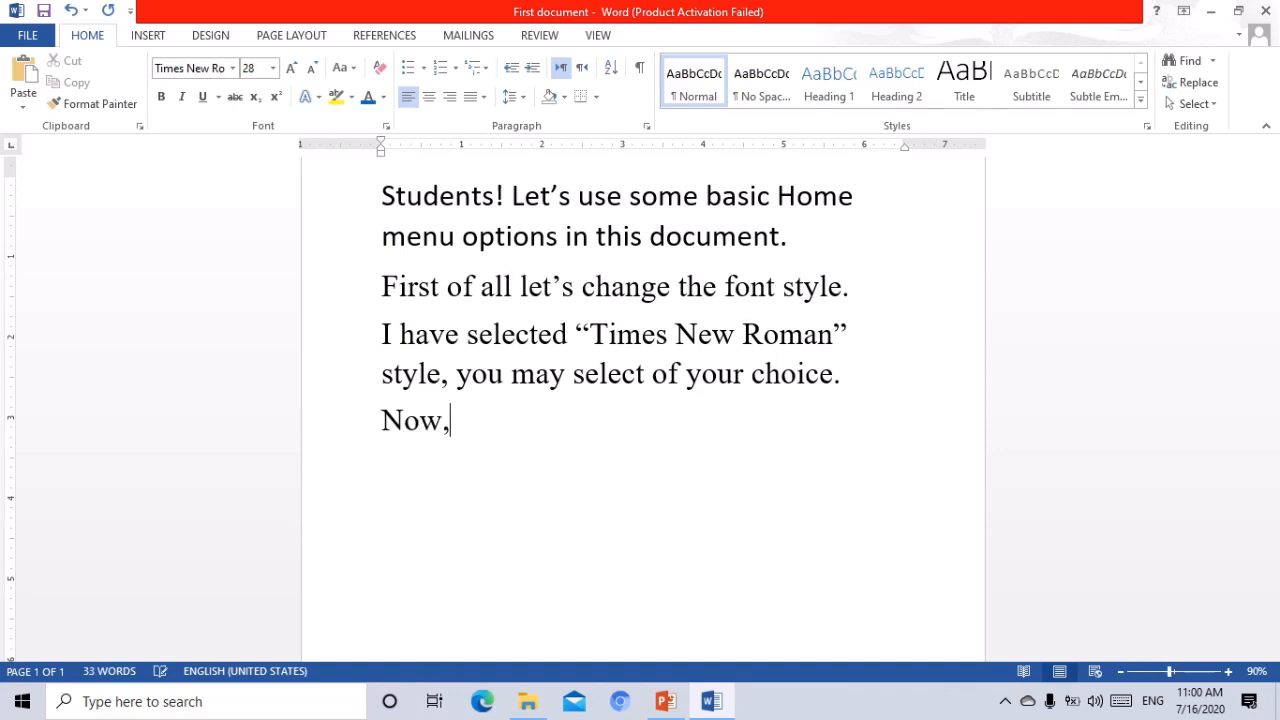
type(" let;'s")
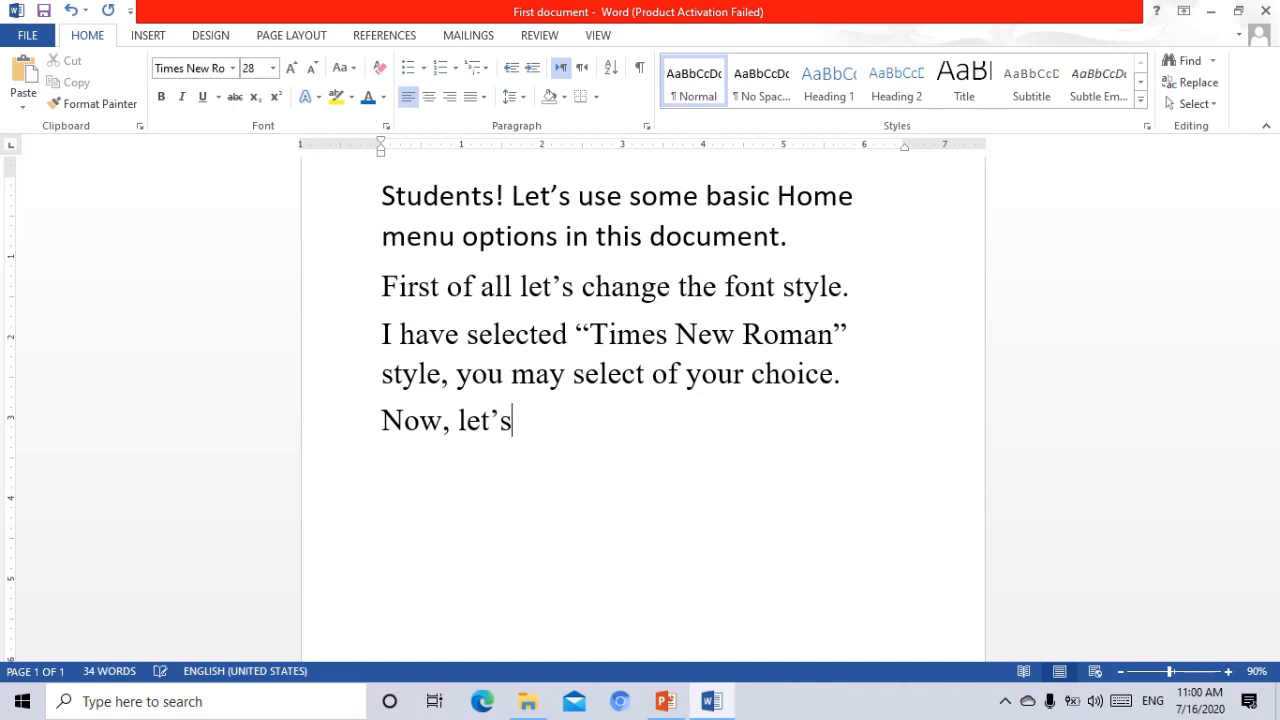
type(" change ")
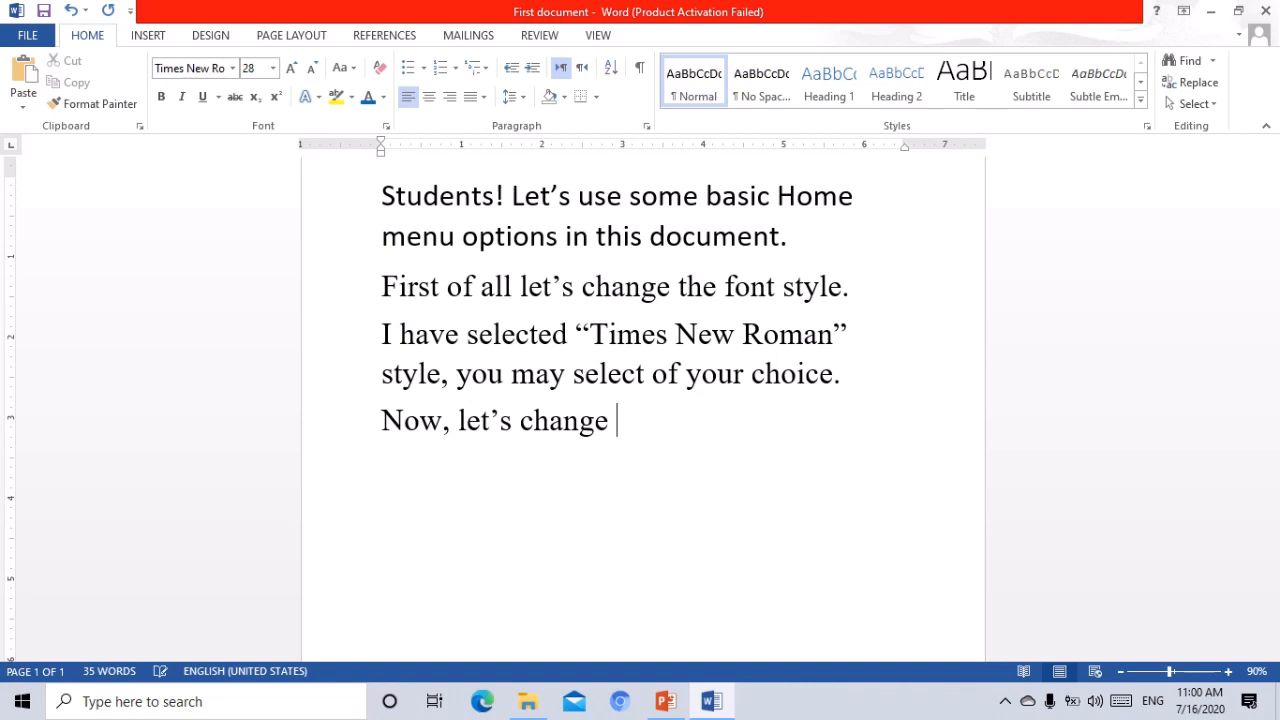
type("text size")
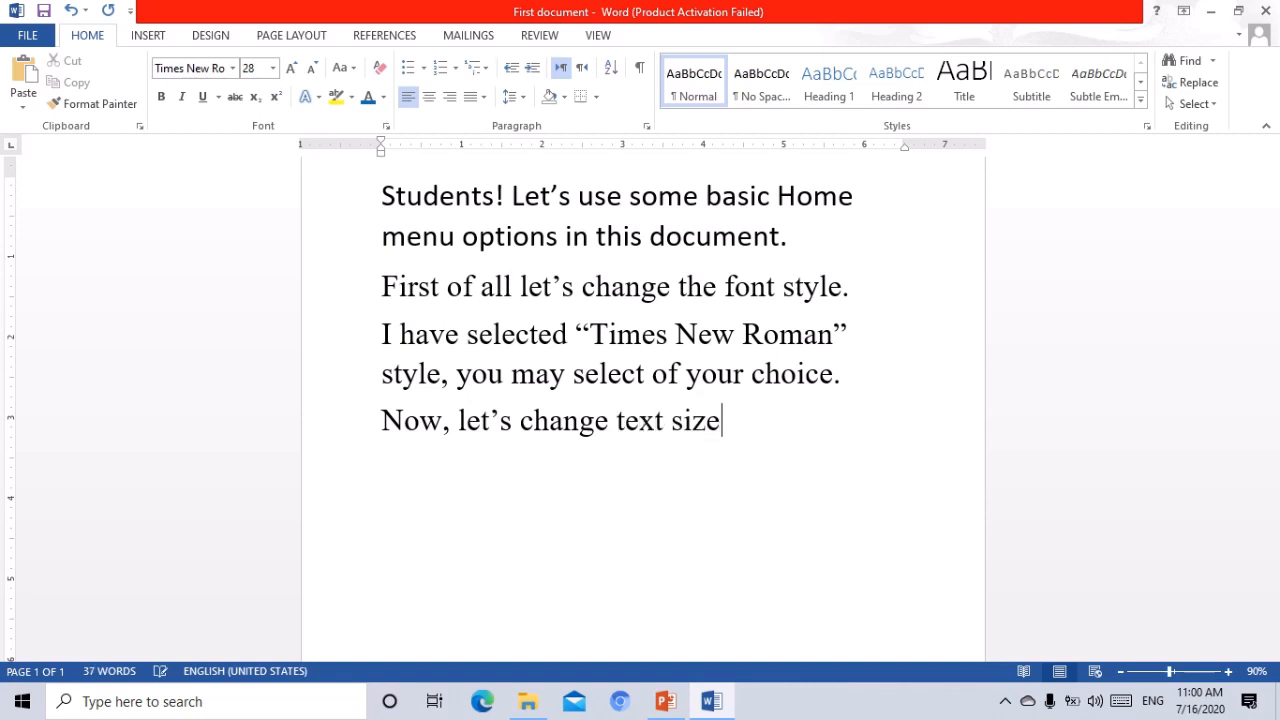
type(" and col")
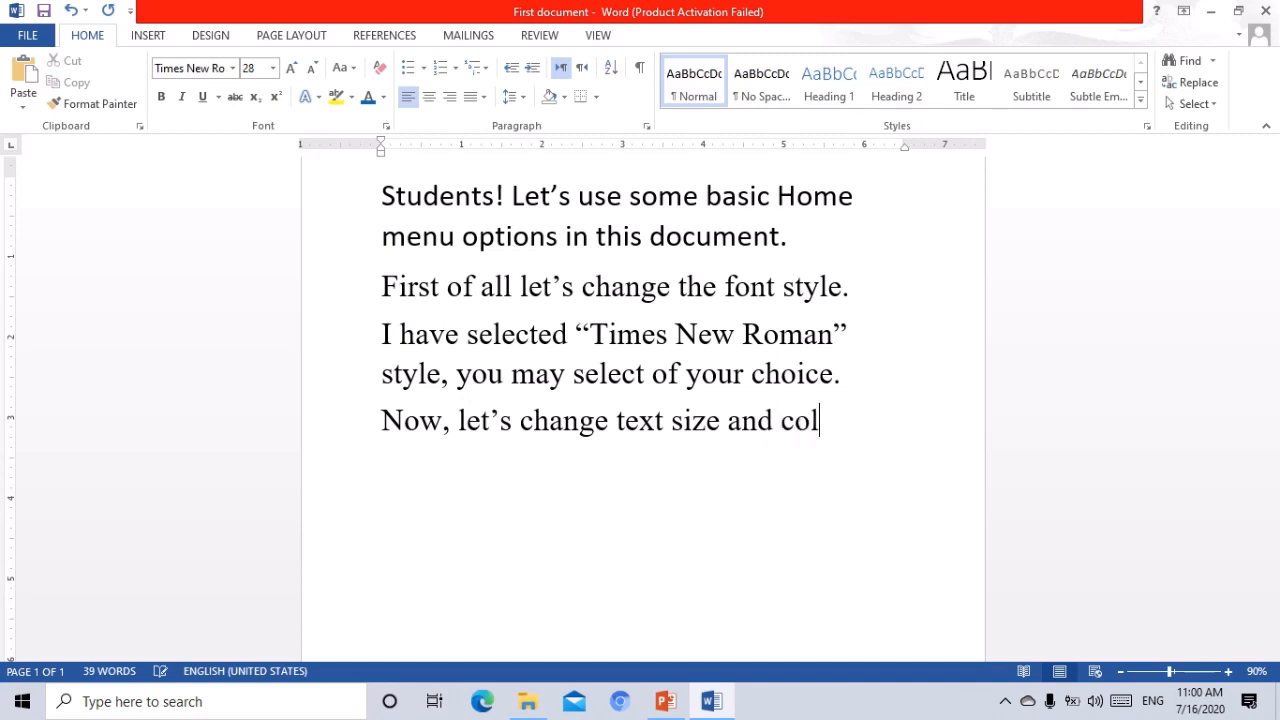
type("or.")
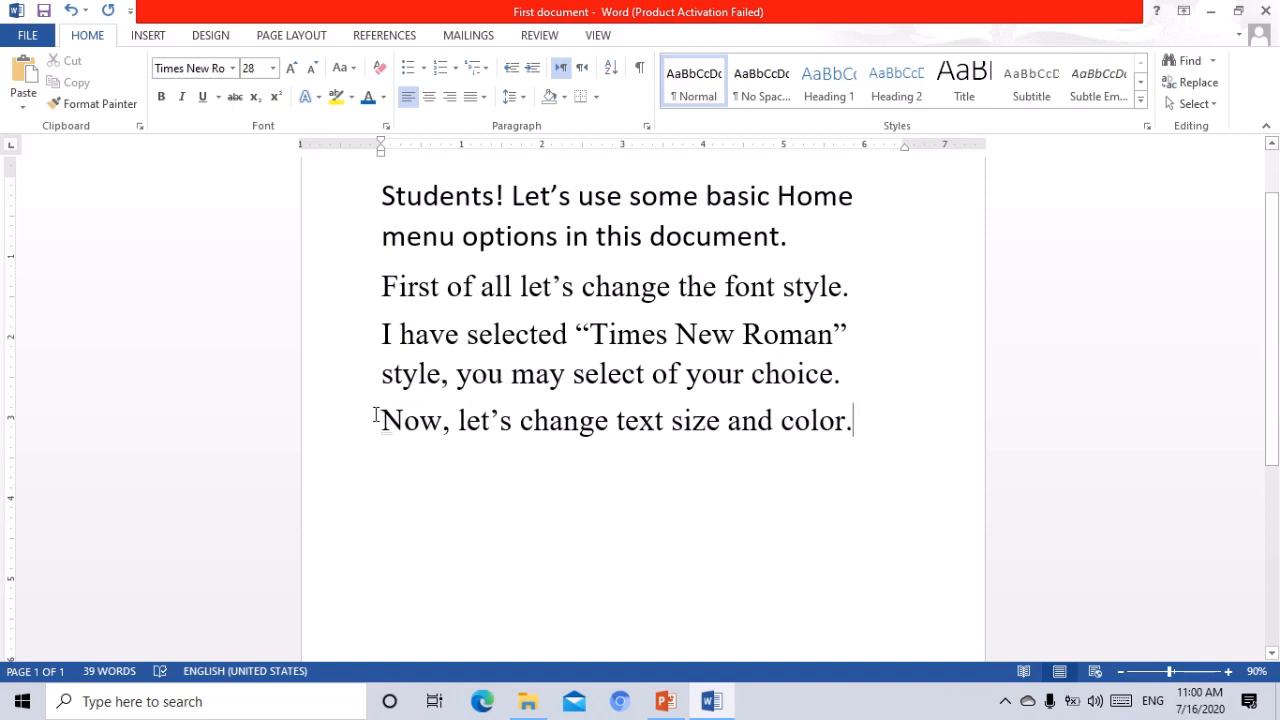
Step: Set the sentence "Now, let’s change text size and color." to font size 36 and the standard blue font color
left_click_drag(378, 416, 857, 435)
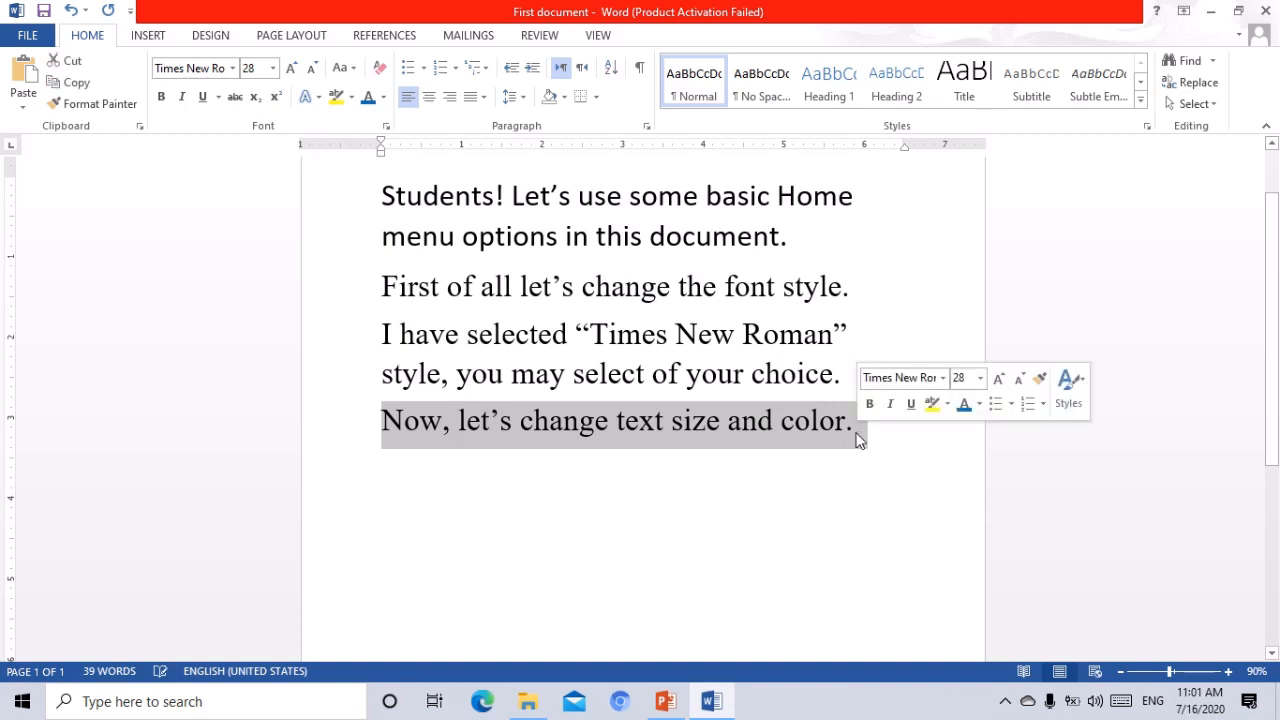
left_click(274, 70)
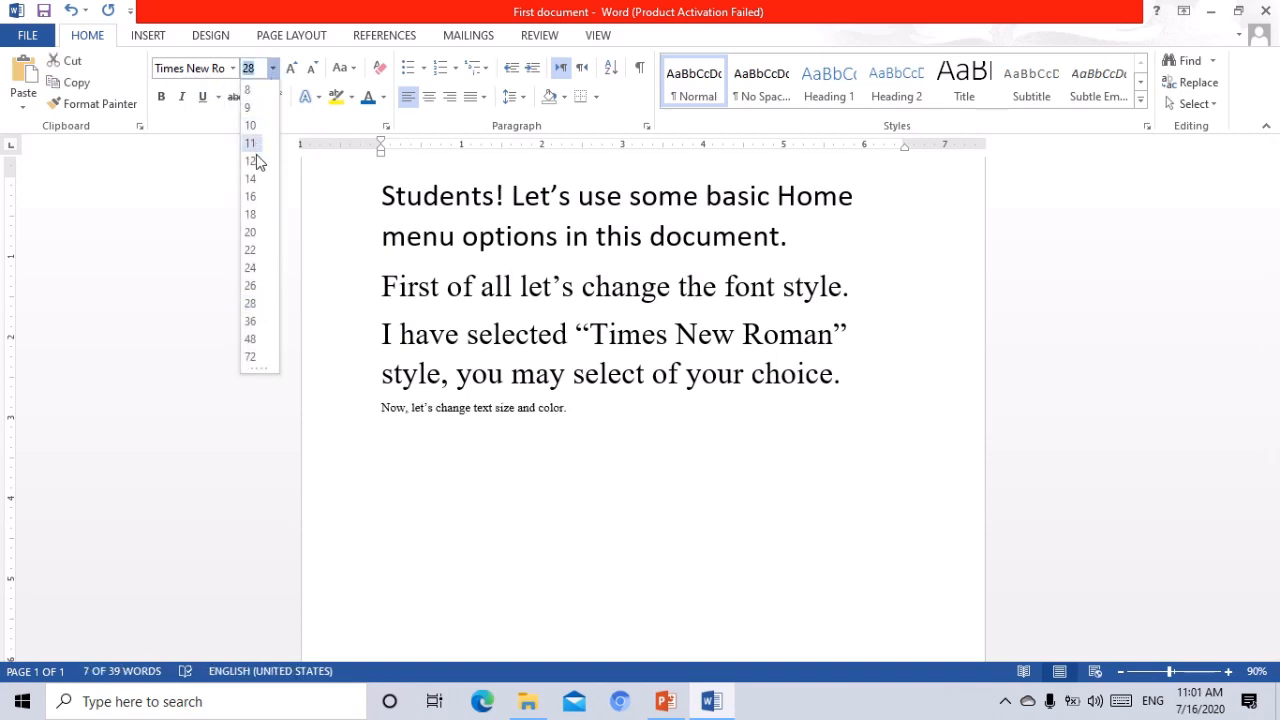
left_click(252, 321)
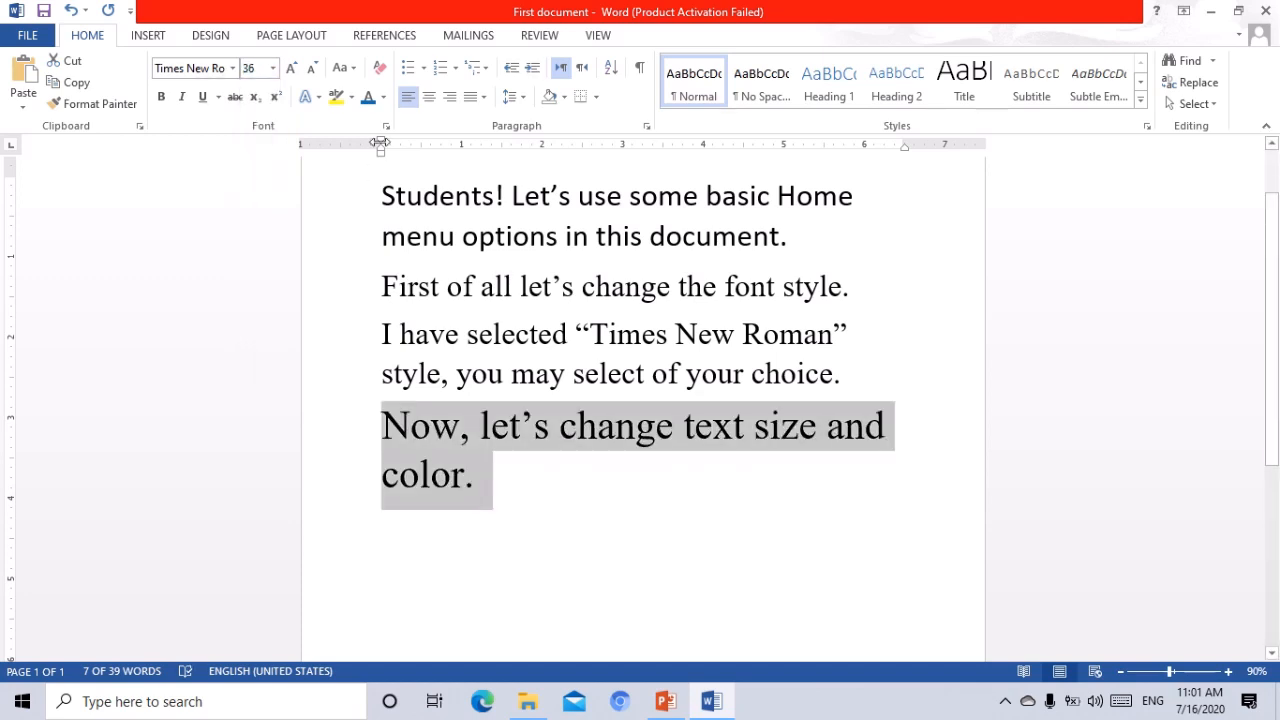
left_click(382, 99)
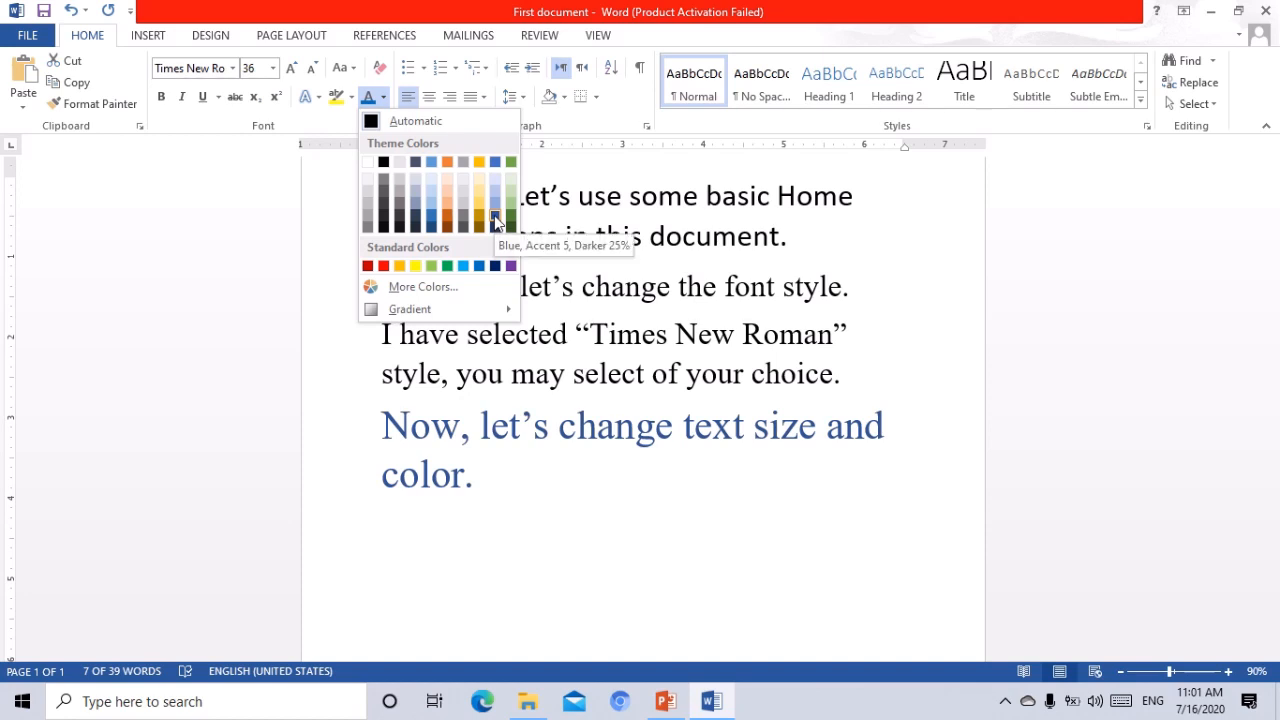
left_click(480, 266)
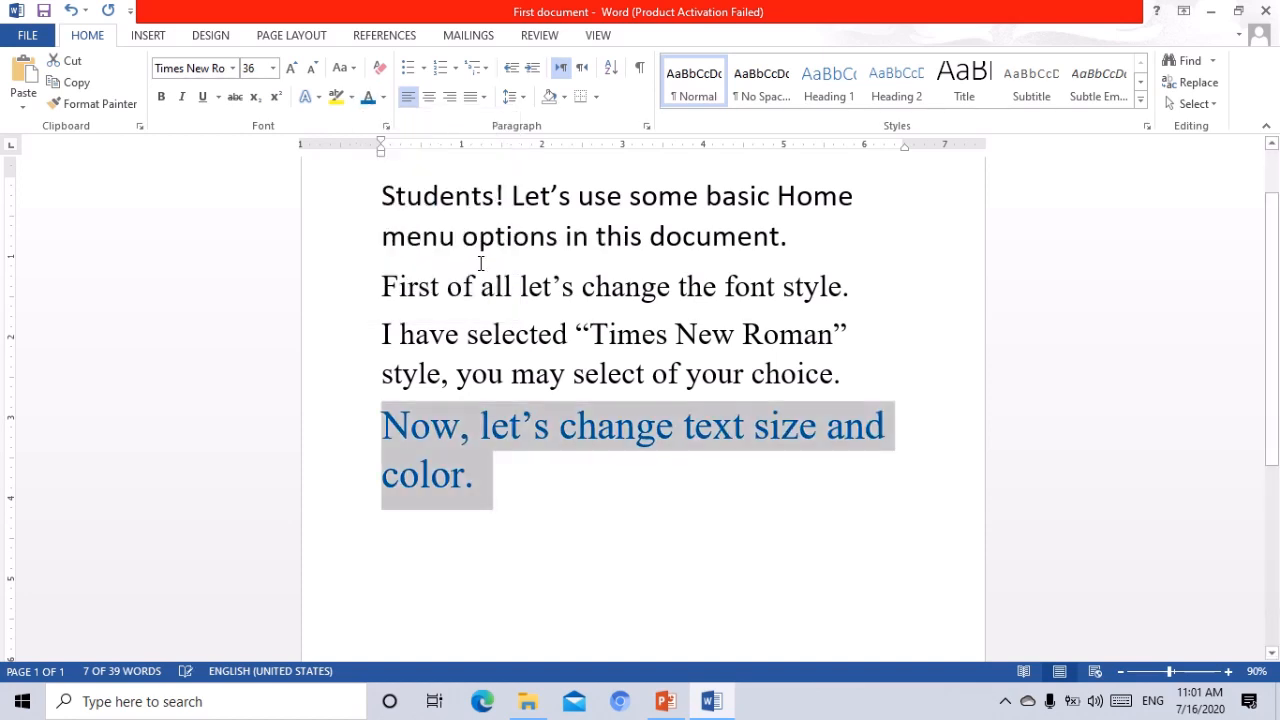
left_click(557, 533)
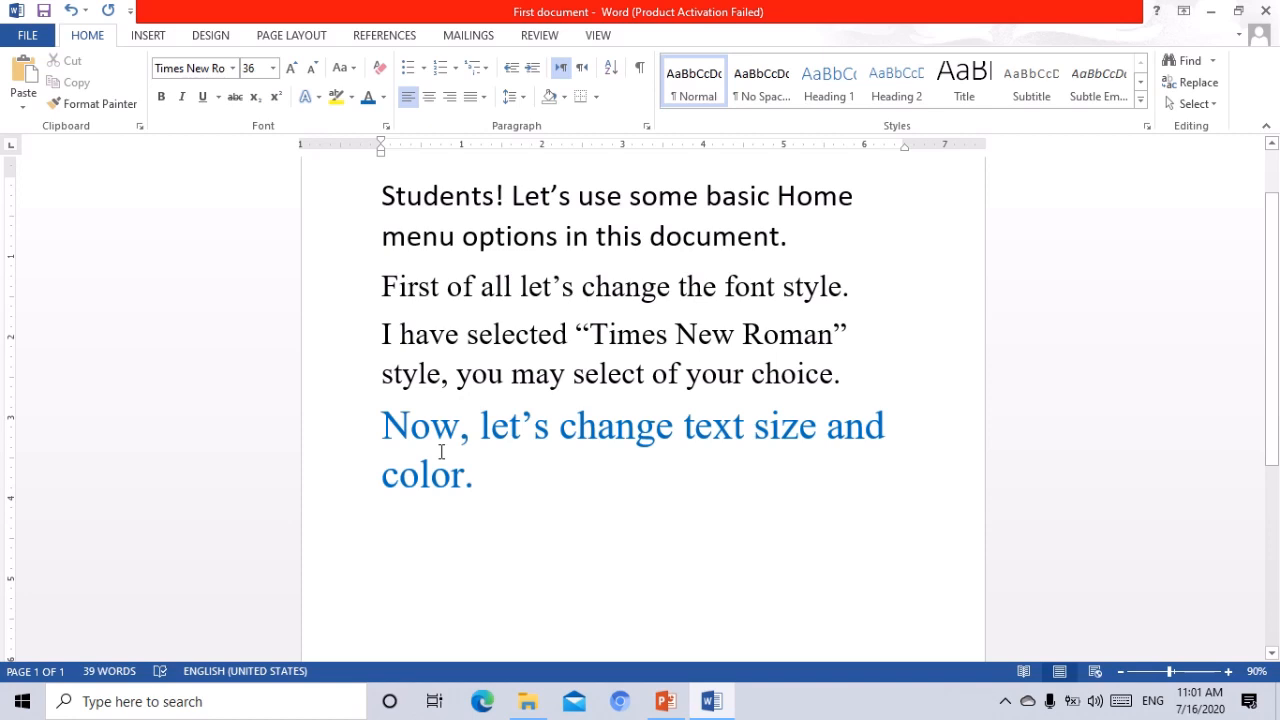
Step: Add a paragraph below the blue sentence reading "You can use all of your choice with more available options."
key("Return")
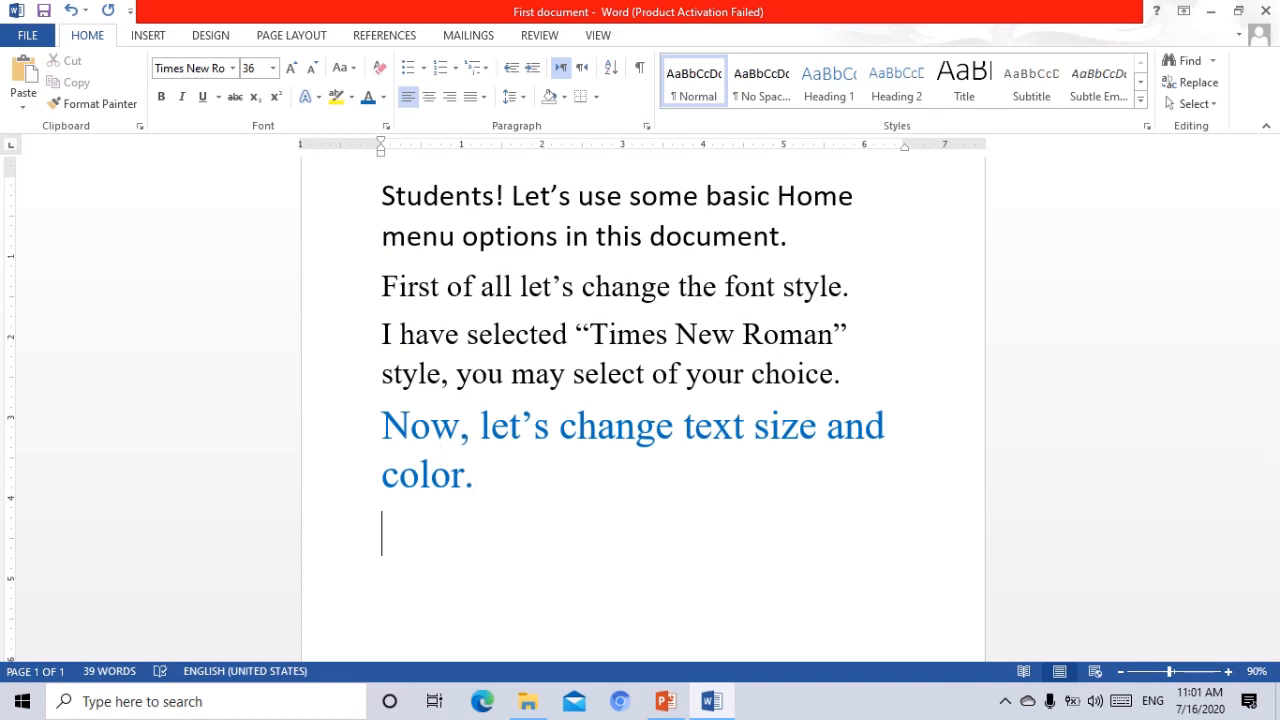
type("you ")
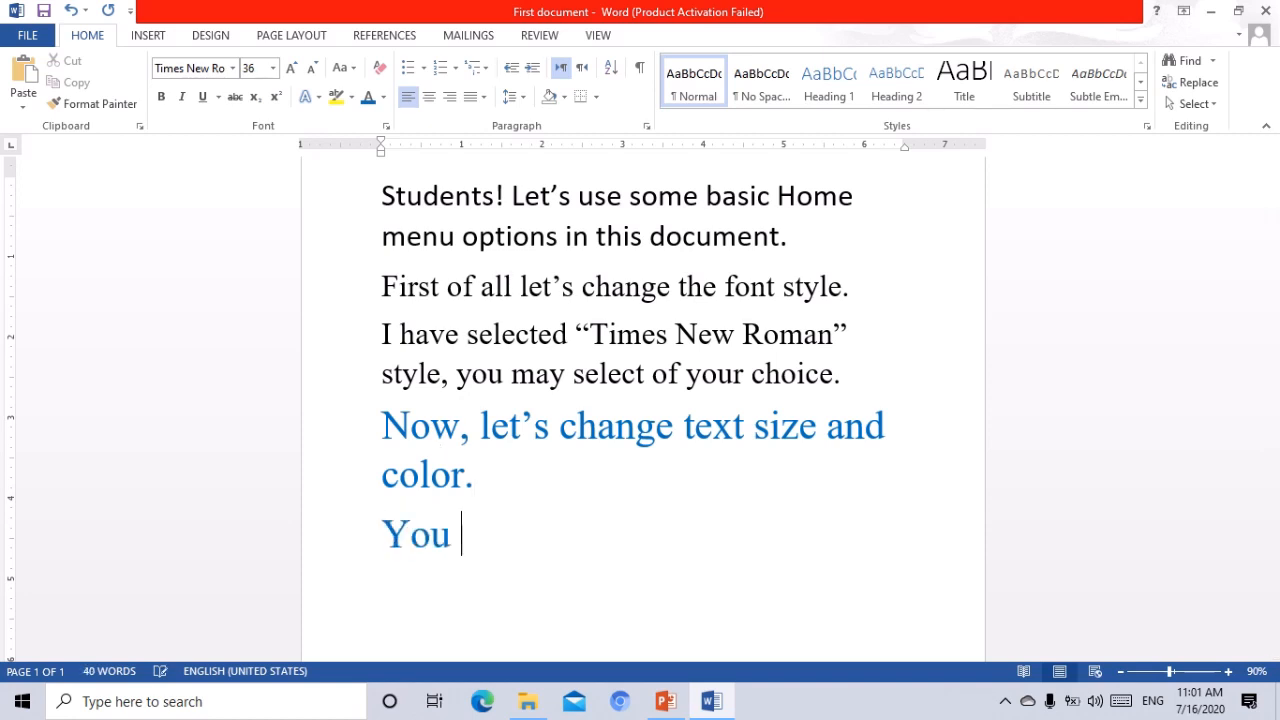
type("can u")
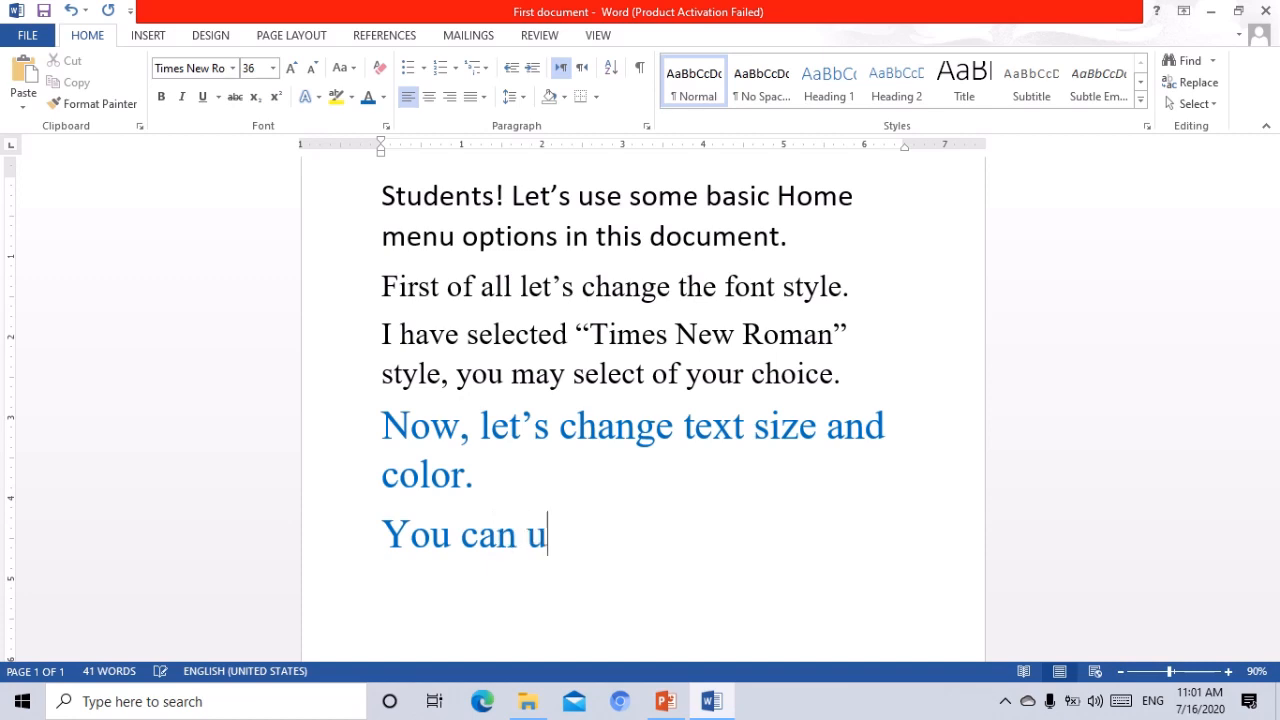
type("se")
type("all ")
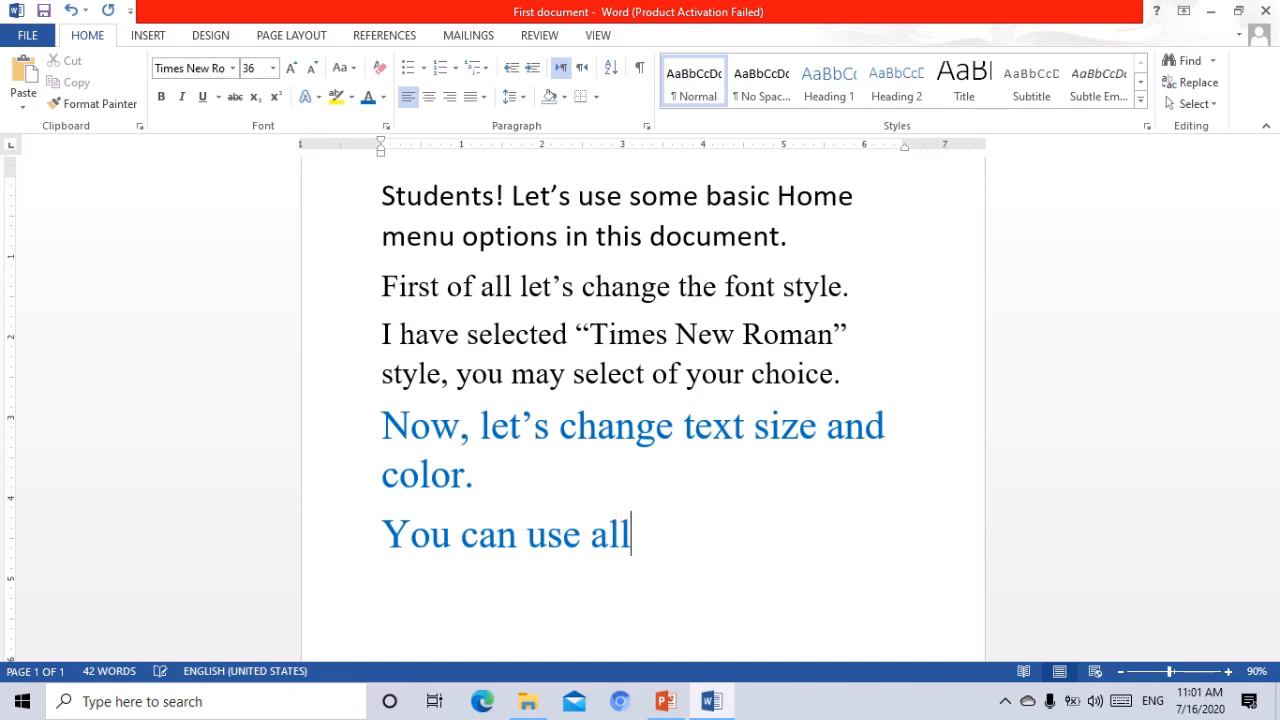
type("of y")
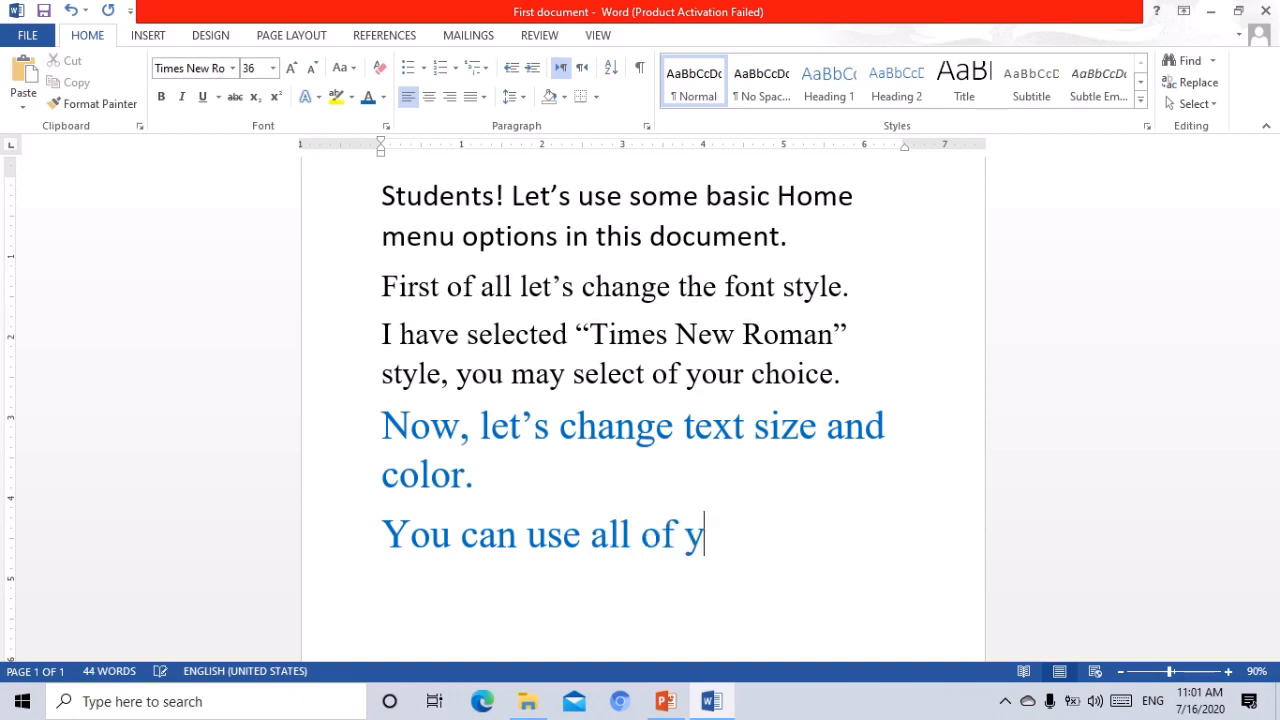
type("our cho")
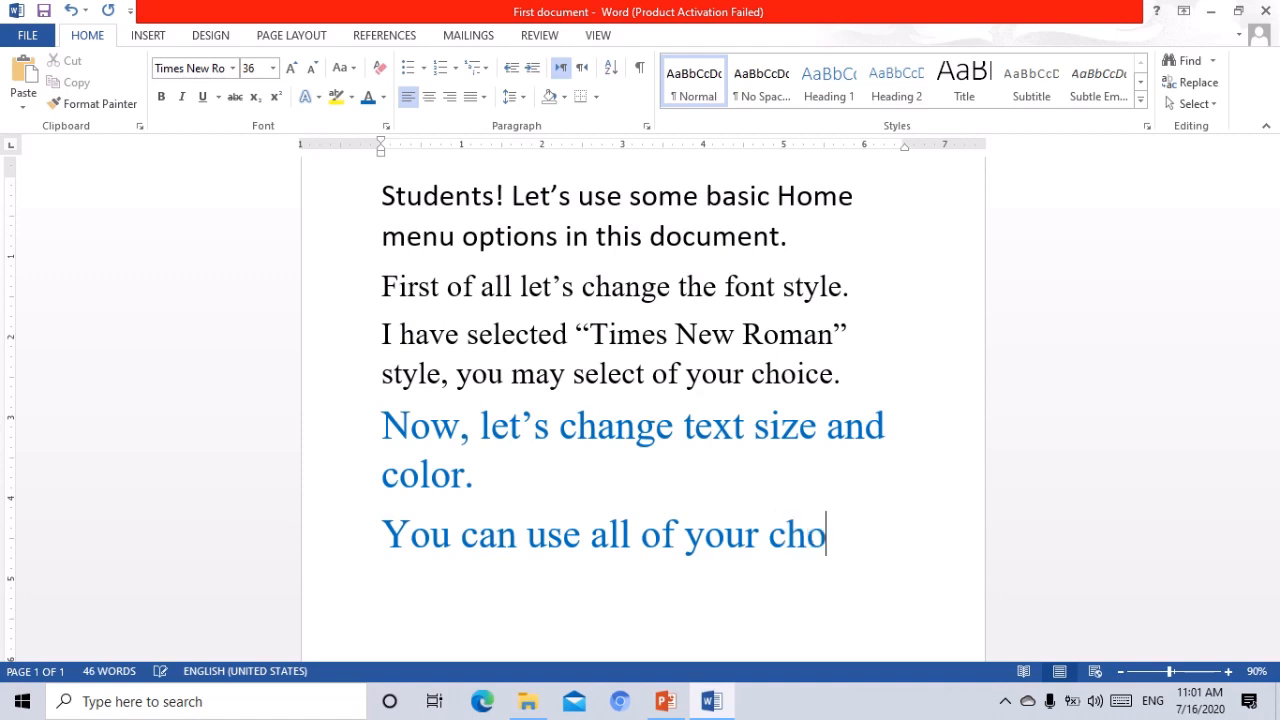
type("ice")
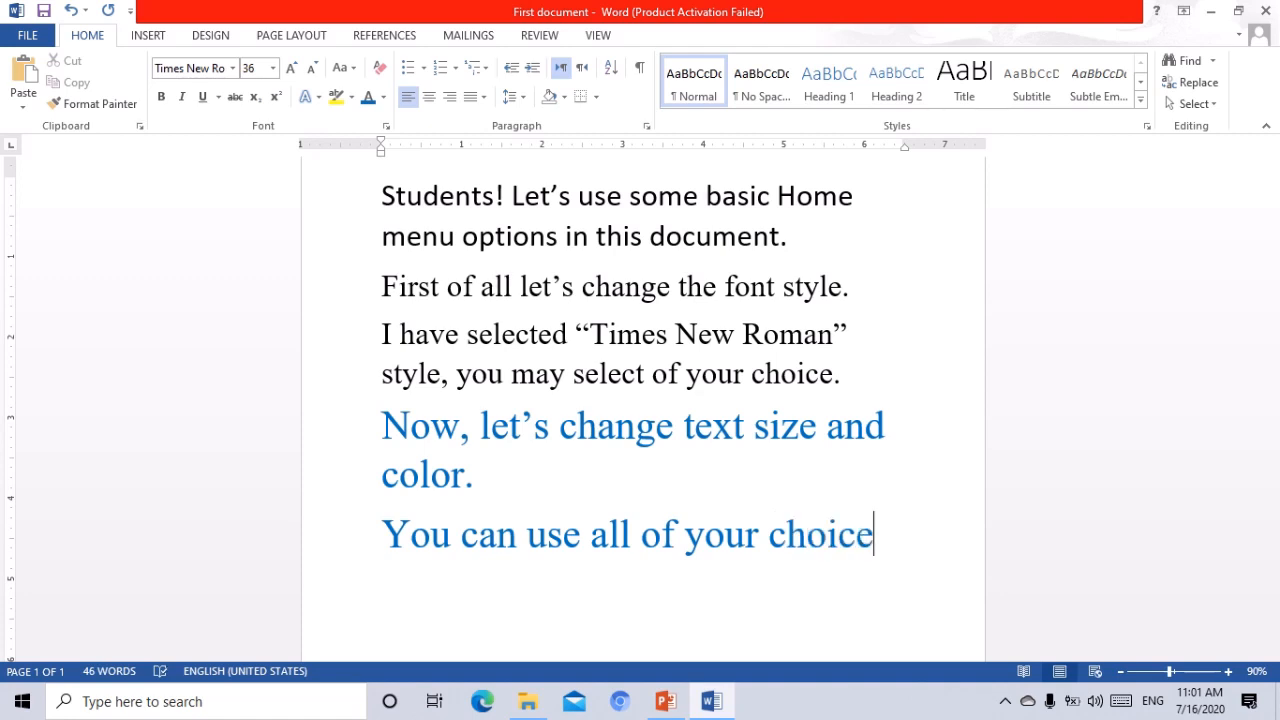
type(" with ")
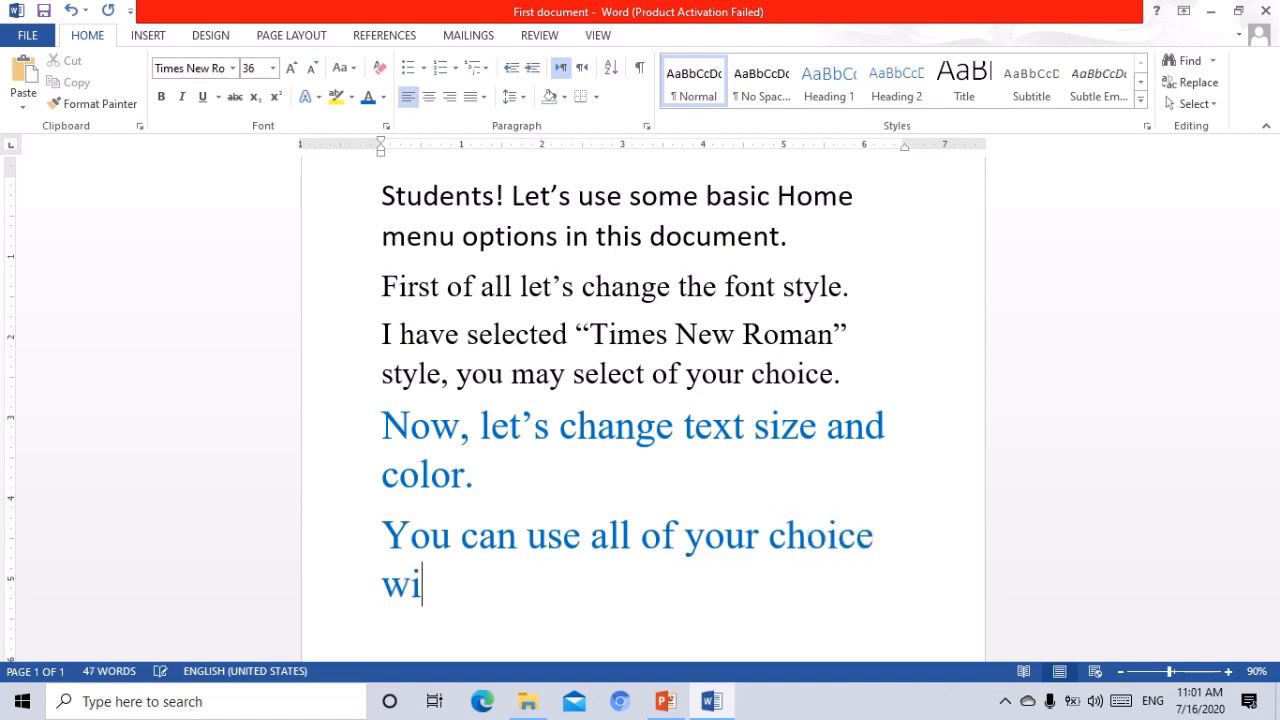
type("more")
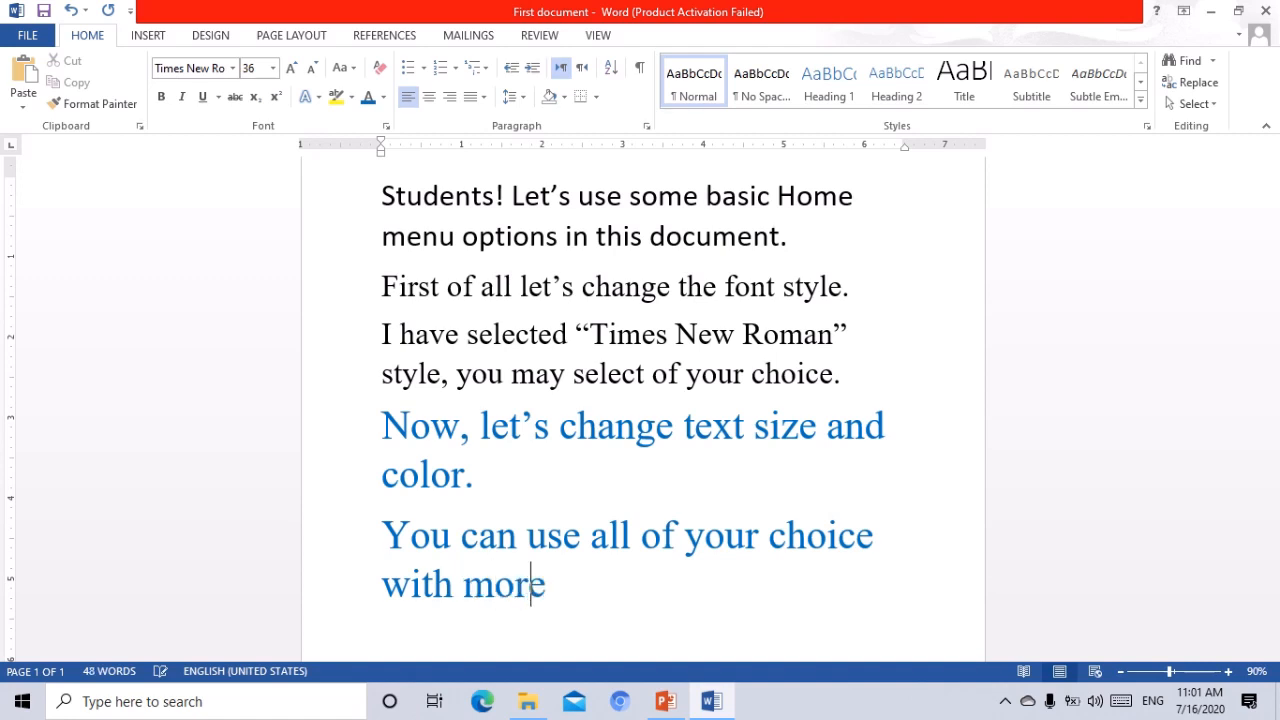
type(" availa")
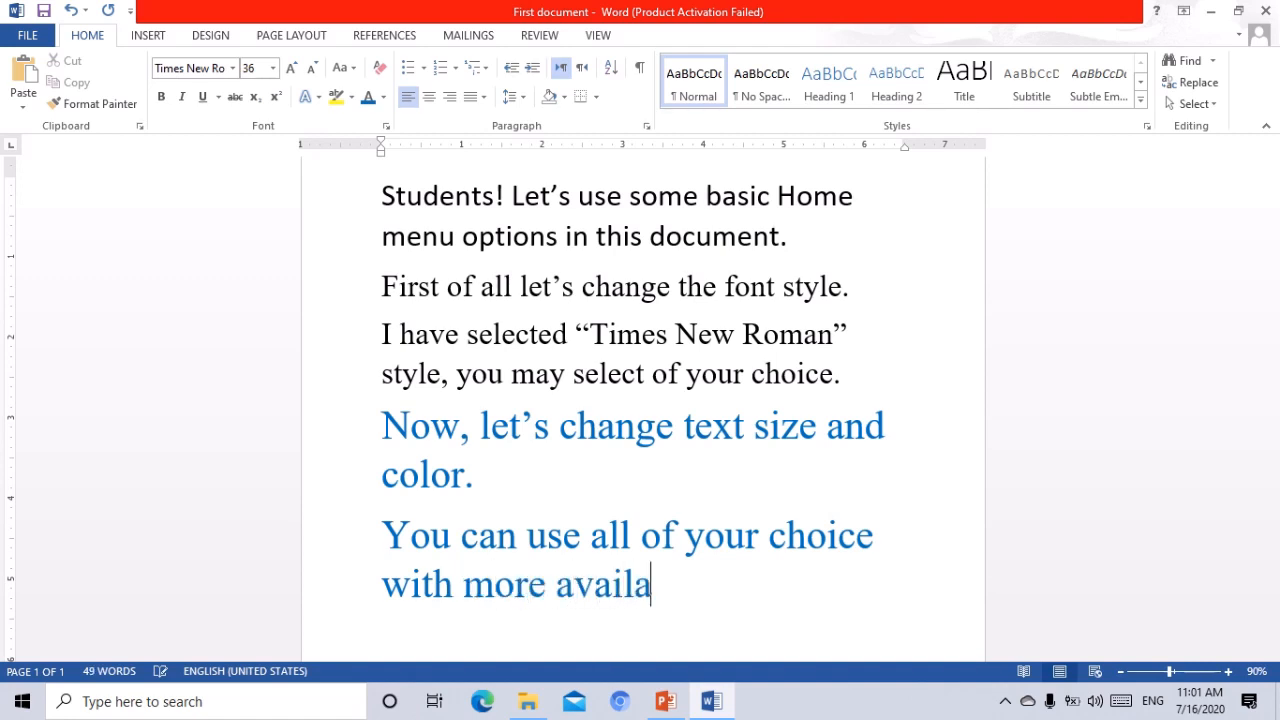
type("ble")
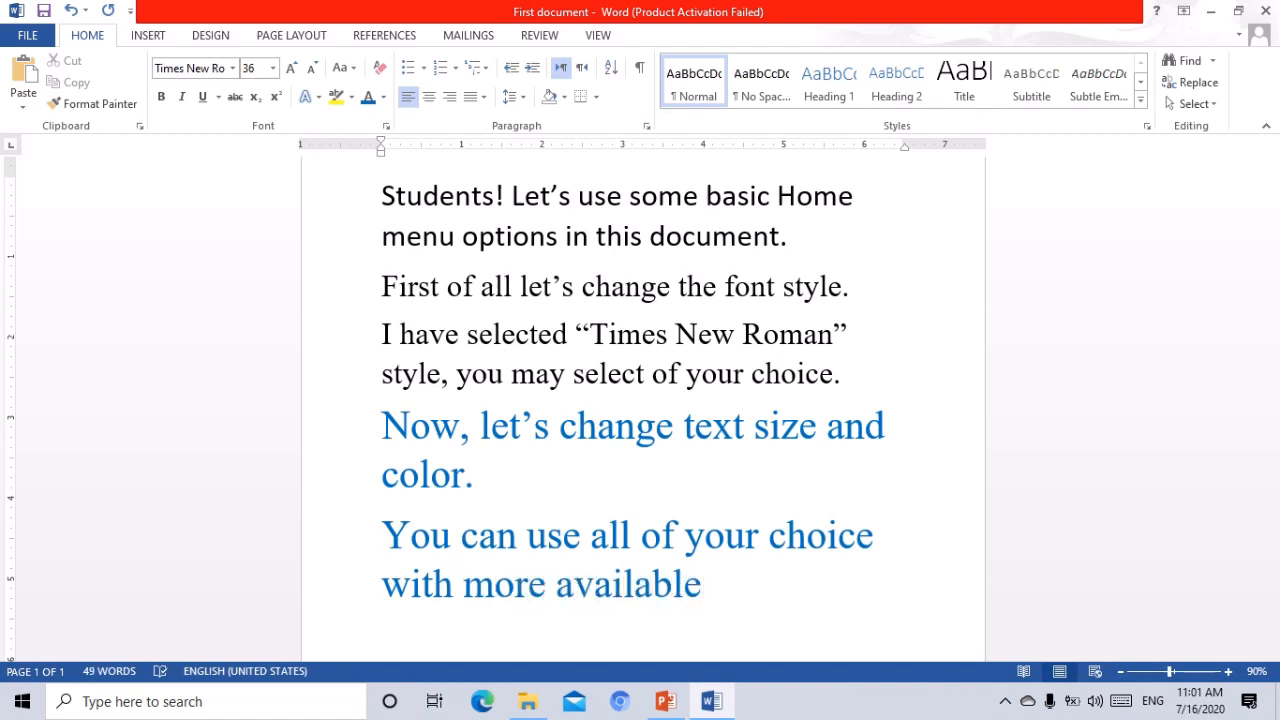
type(" options.")
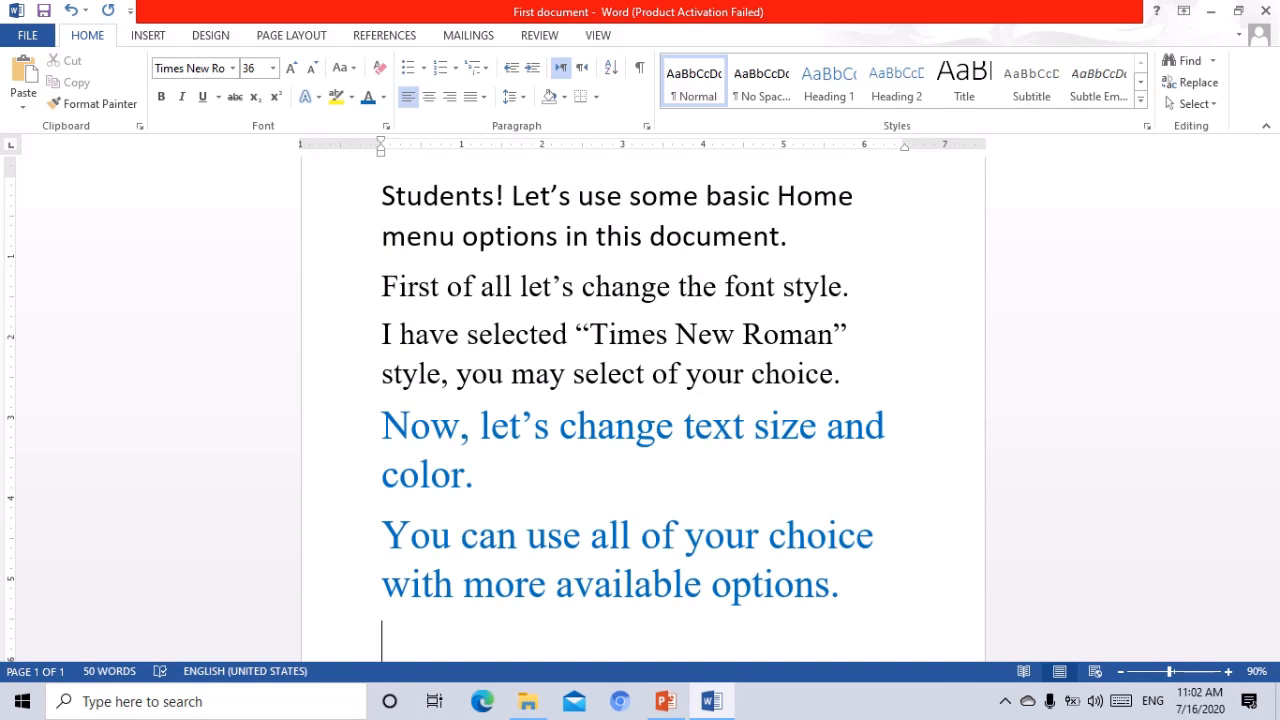
Step: Add a paragraph reading "Students! let’s use bullets and numbering." with no comma after the exclamation mark, and start a new line below it
type("Students")
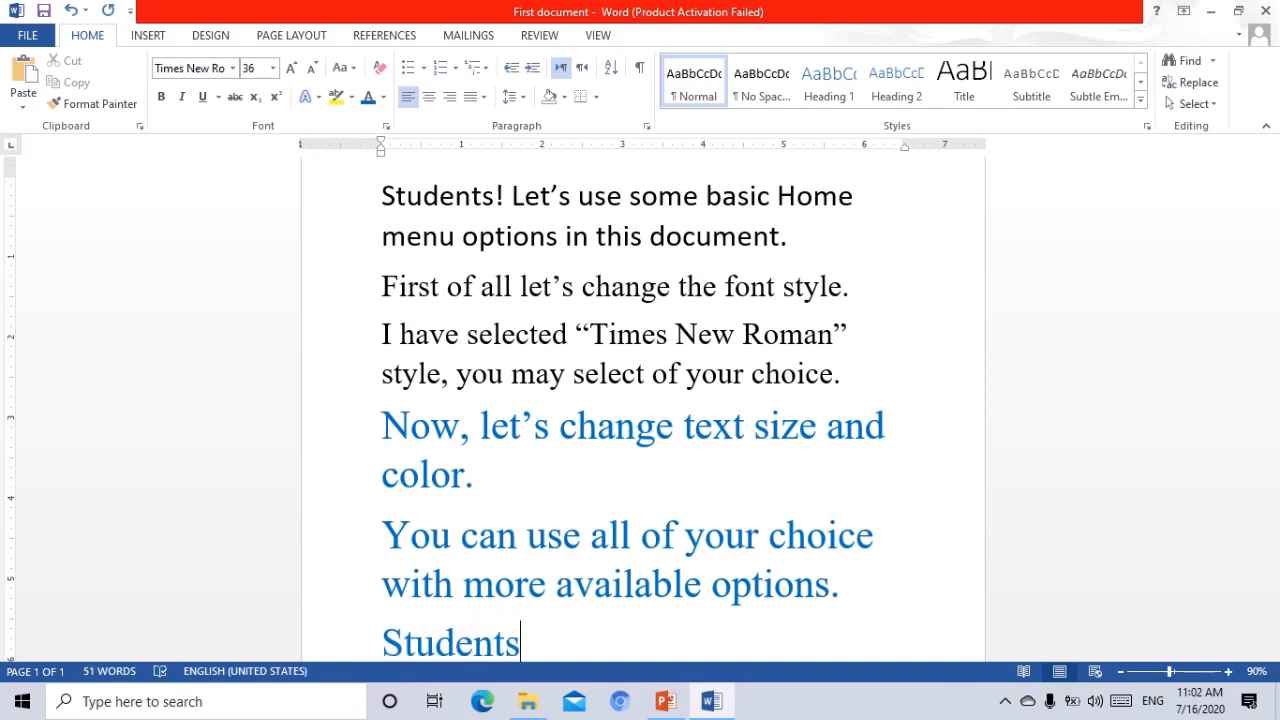
type("!, let")
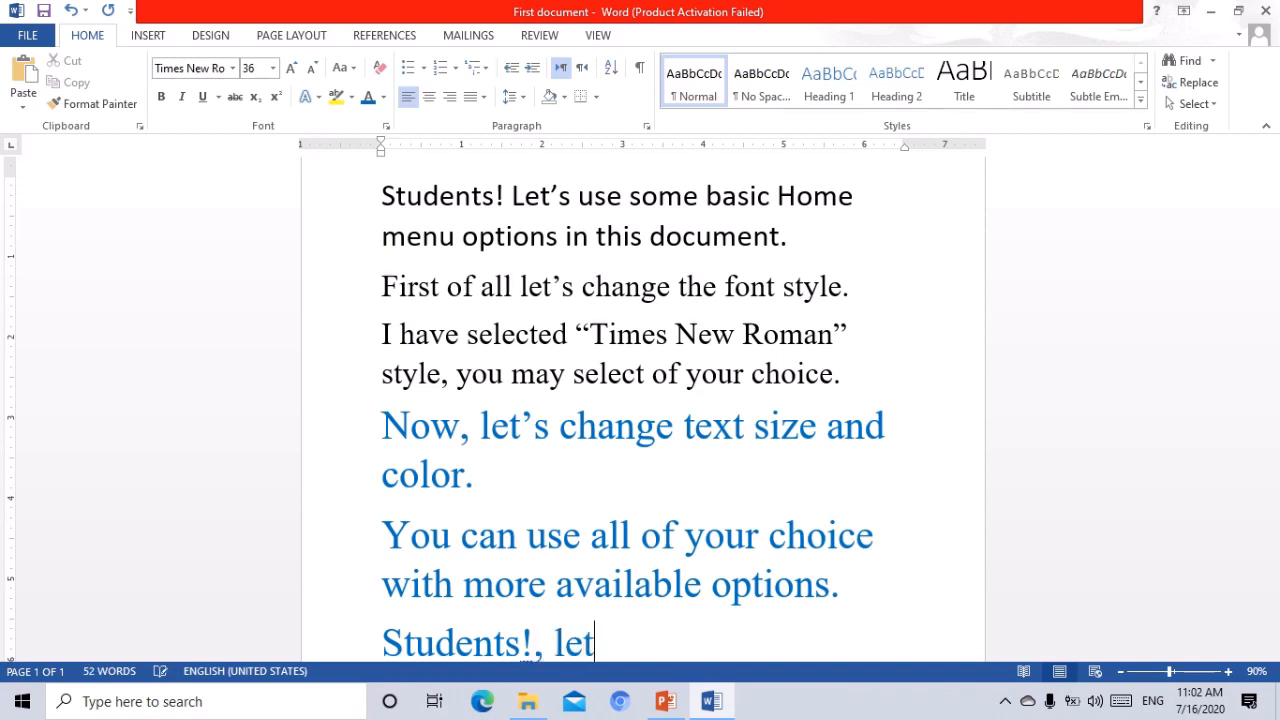
type("'s use bulle")
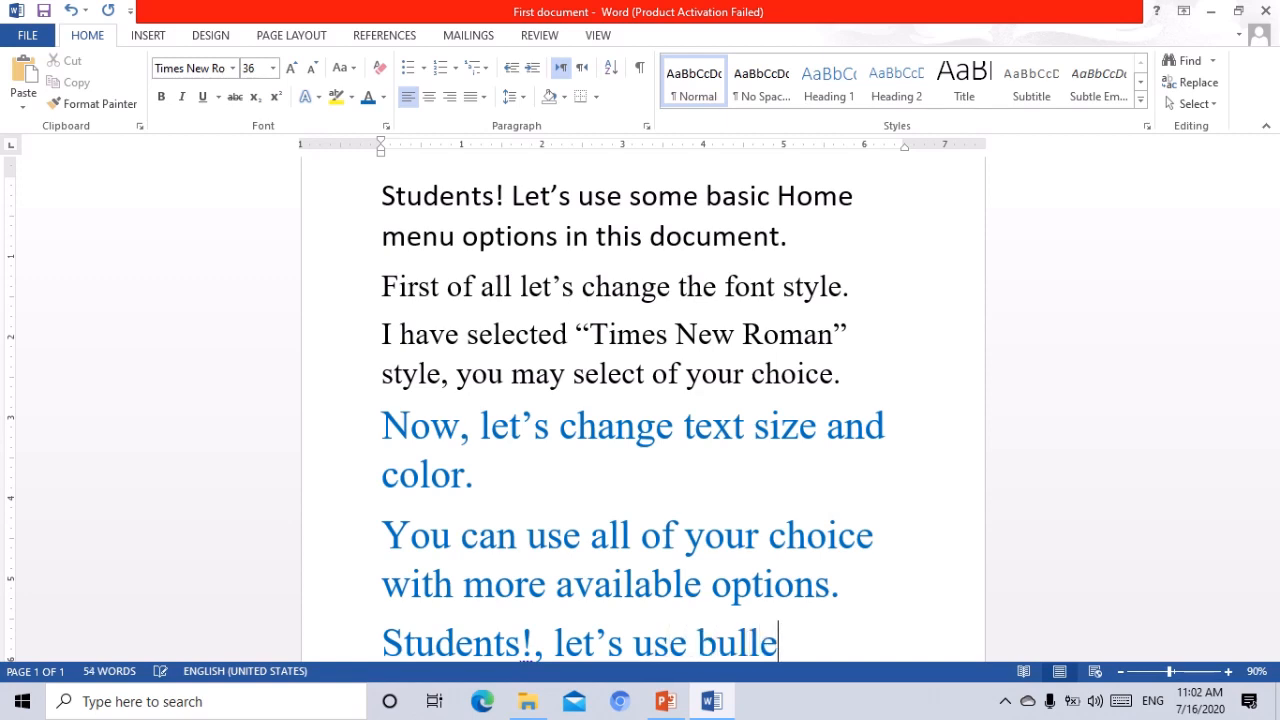
type("ts and numberi")
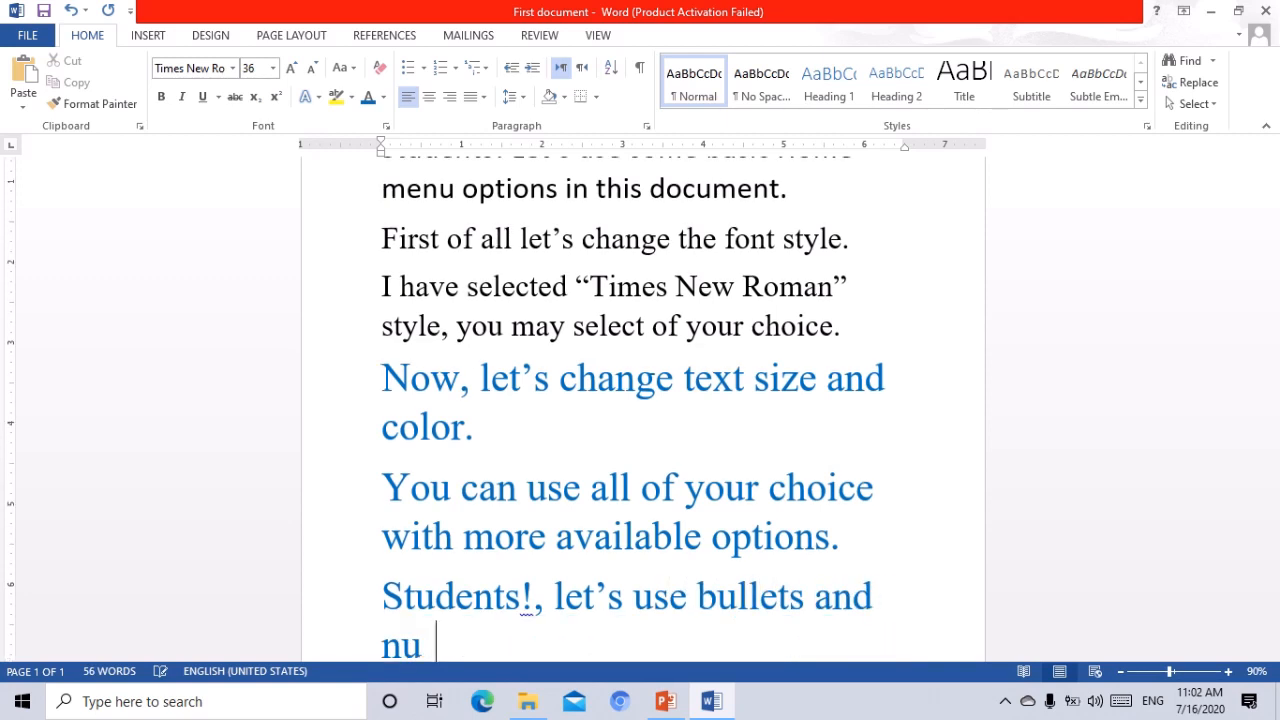
type("ng")
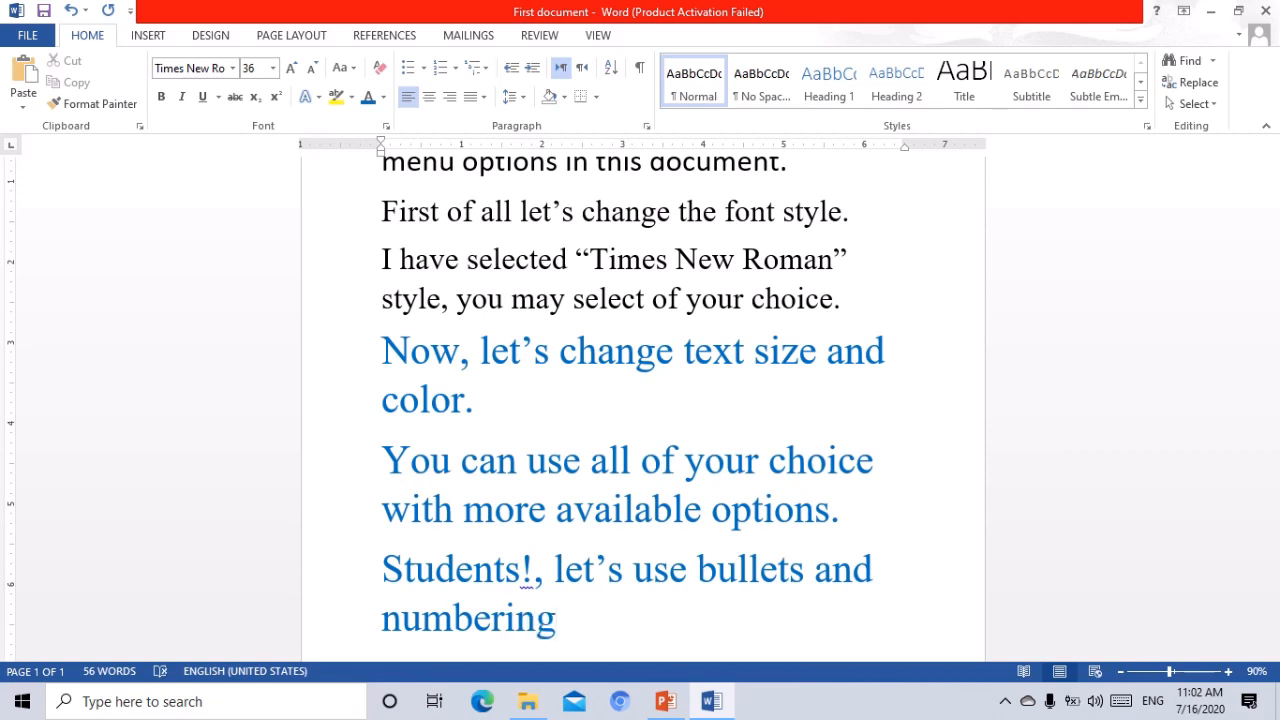
type(".")
key("Return")
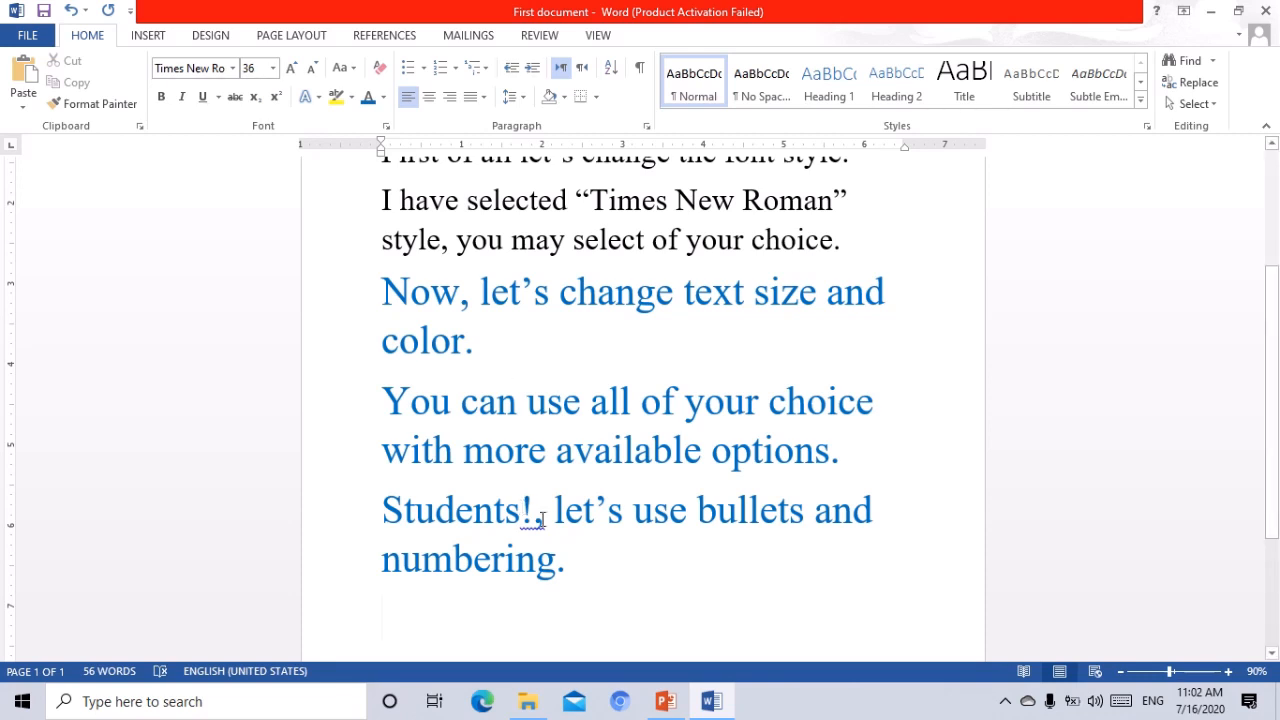
left_click(545, 520)
key("BackSpace")
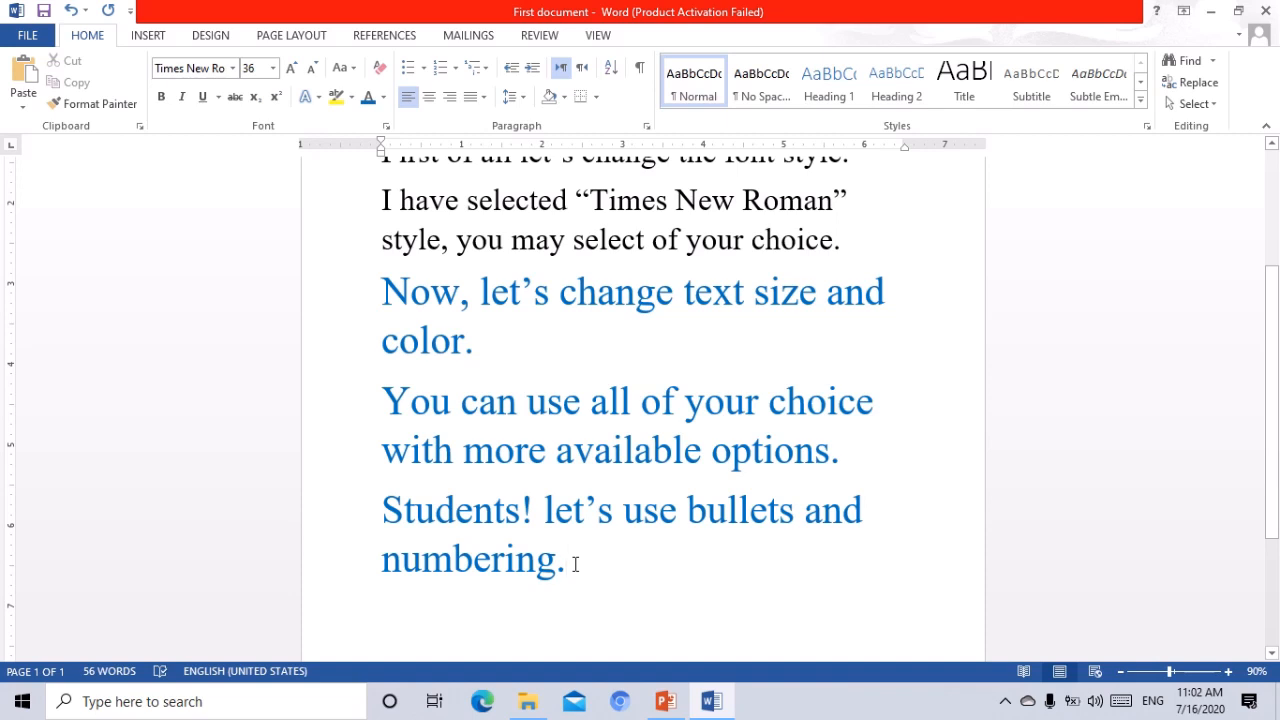
Step: Add a paragraph at the end of the document reading "For this we need list items."
key("ctrl+End")
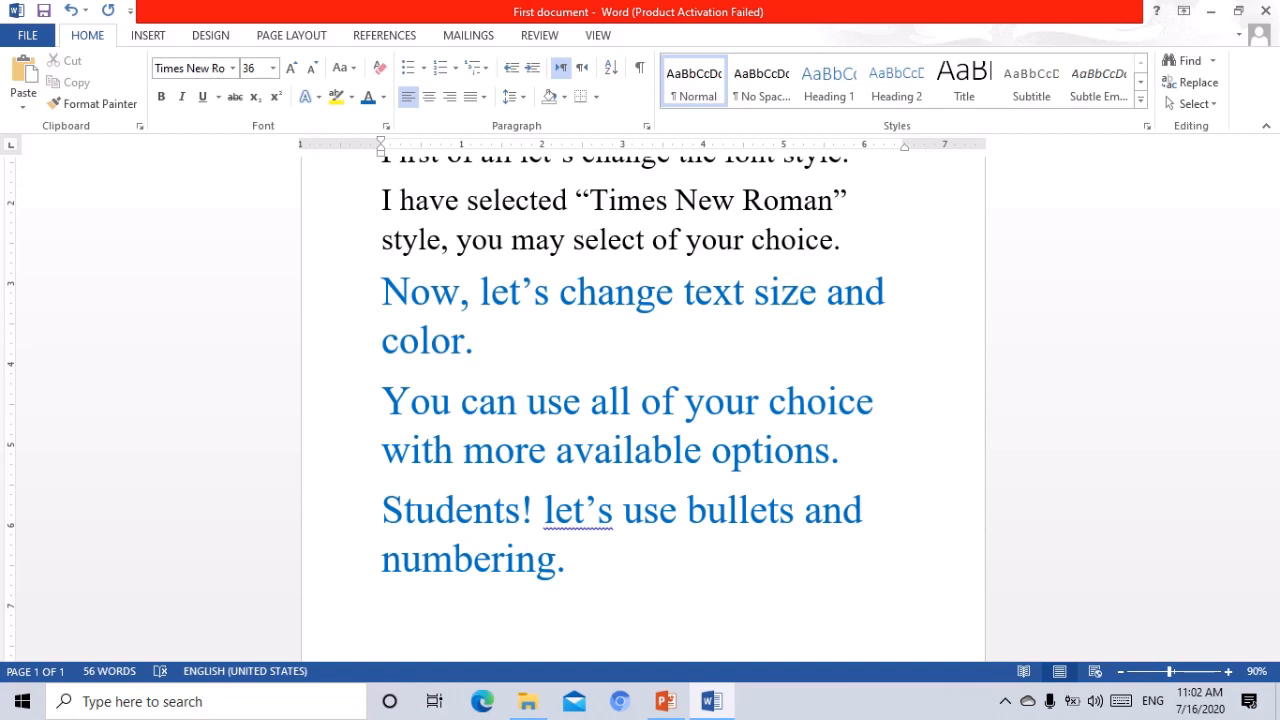
type("for ")
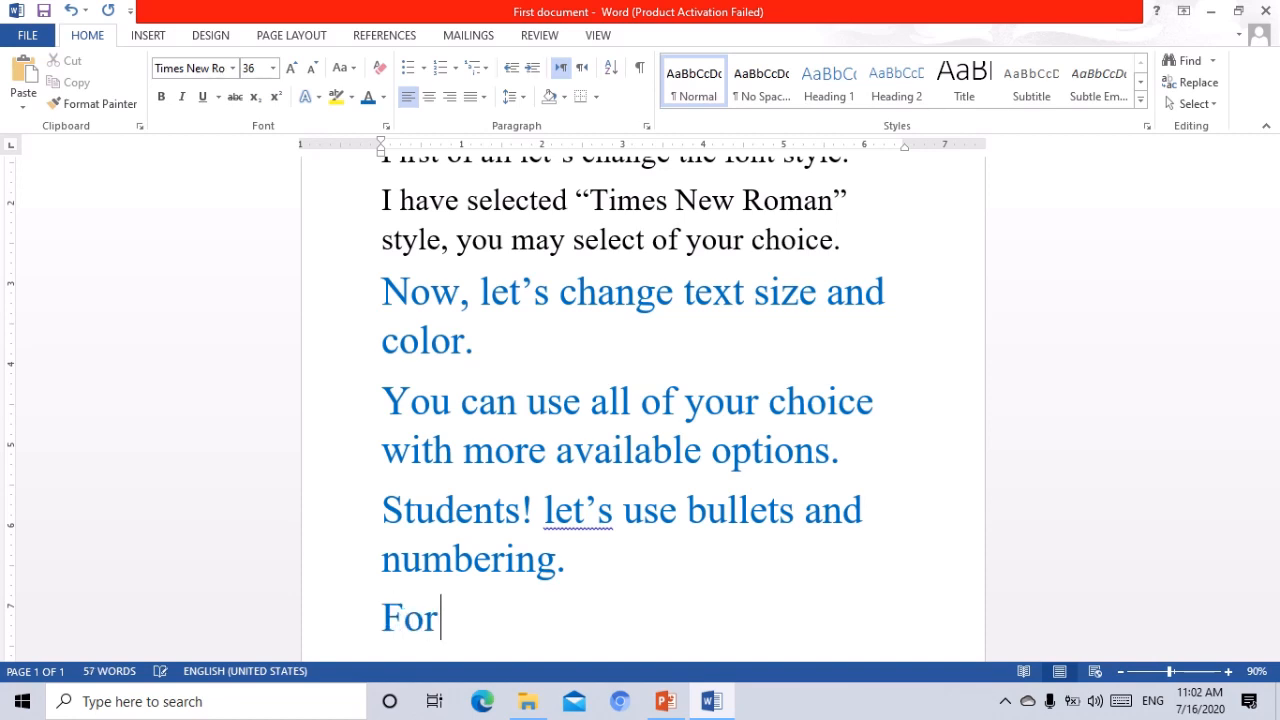
type("this ")
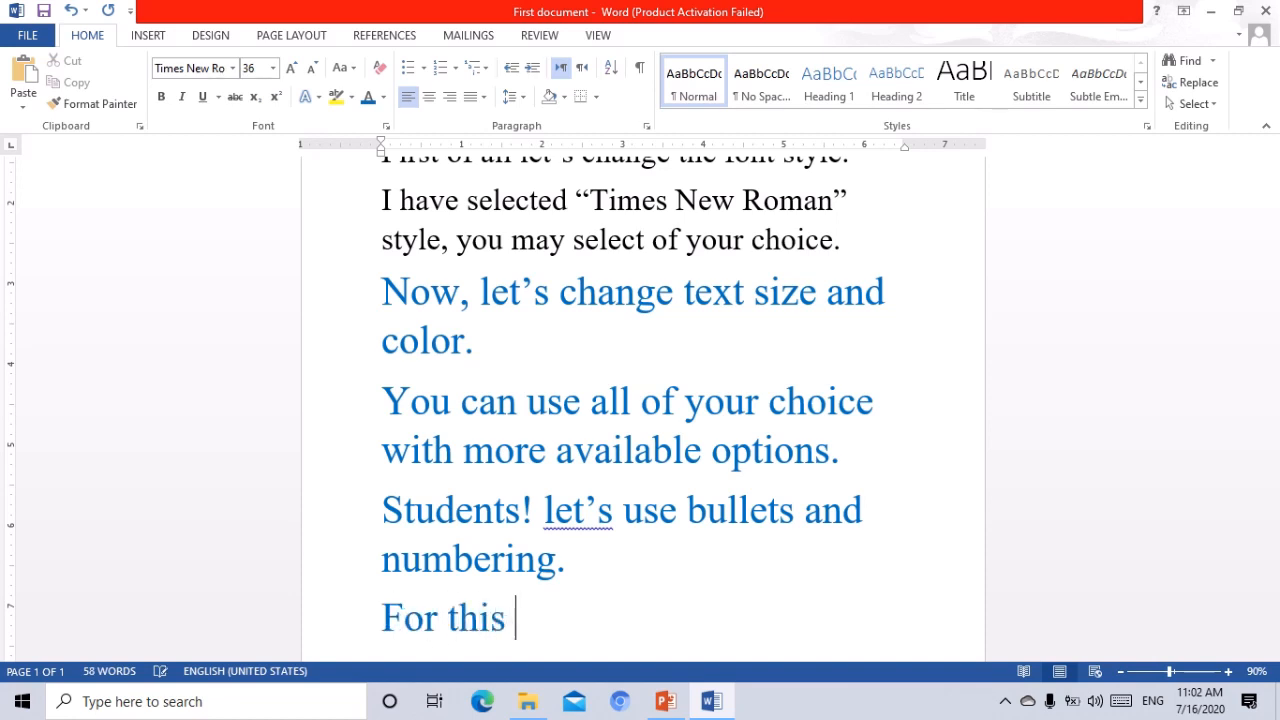
type("we ne")
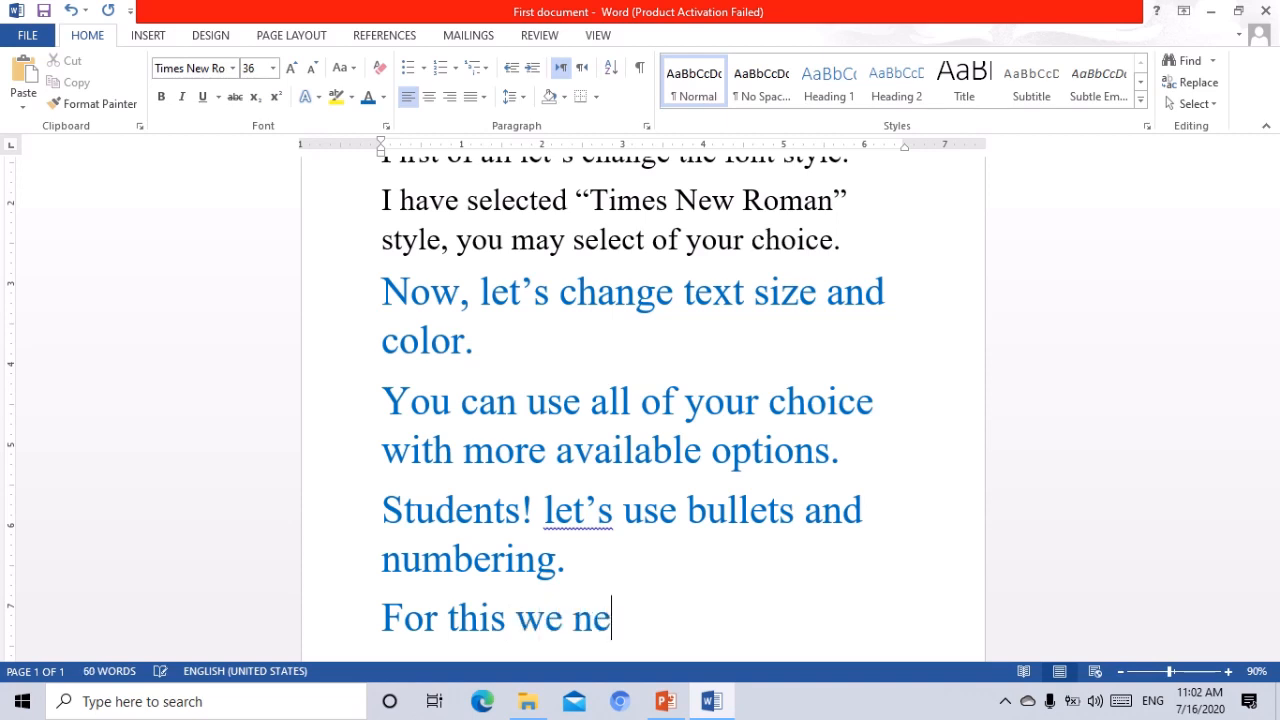
type("ed li")
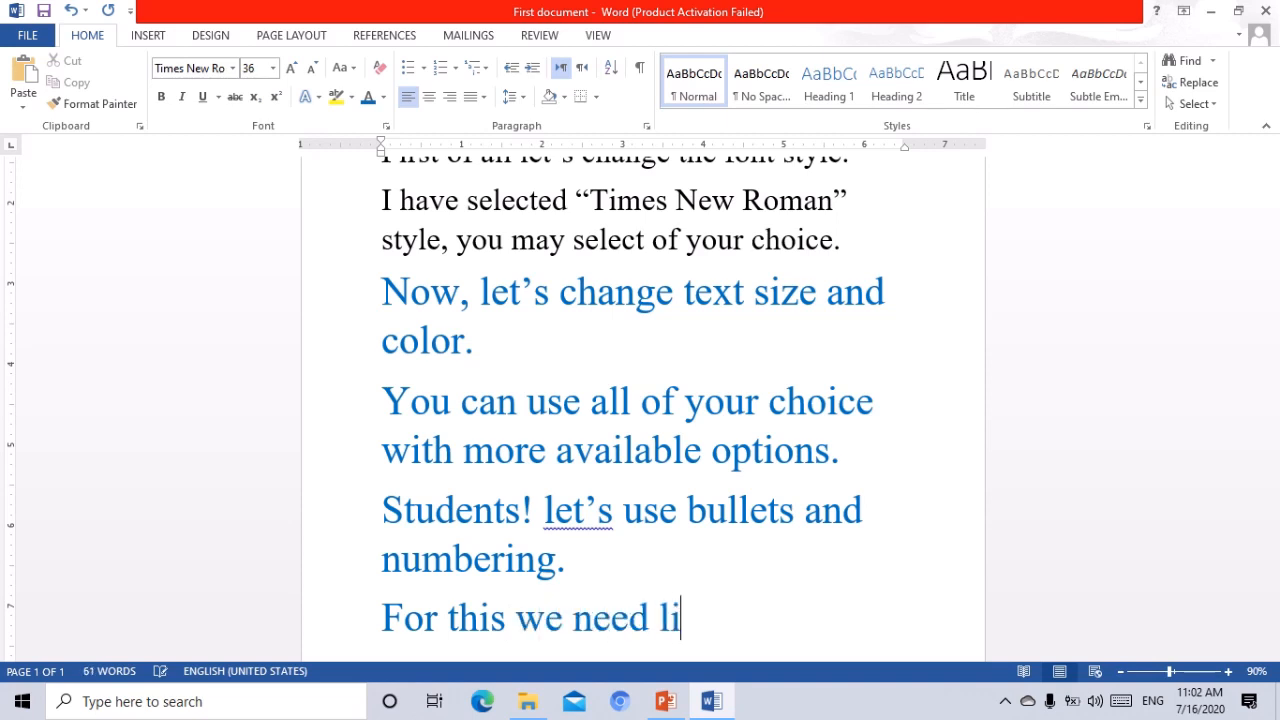
type("st it")
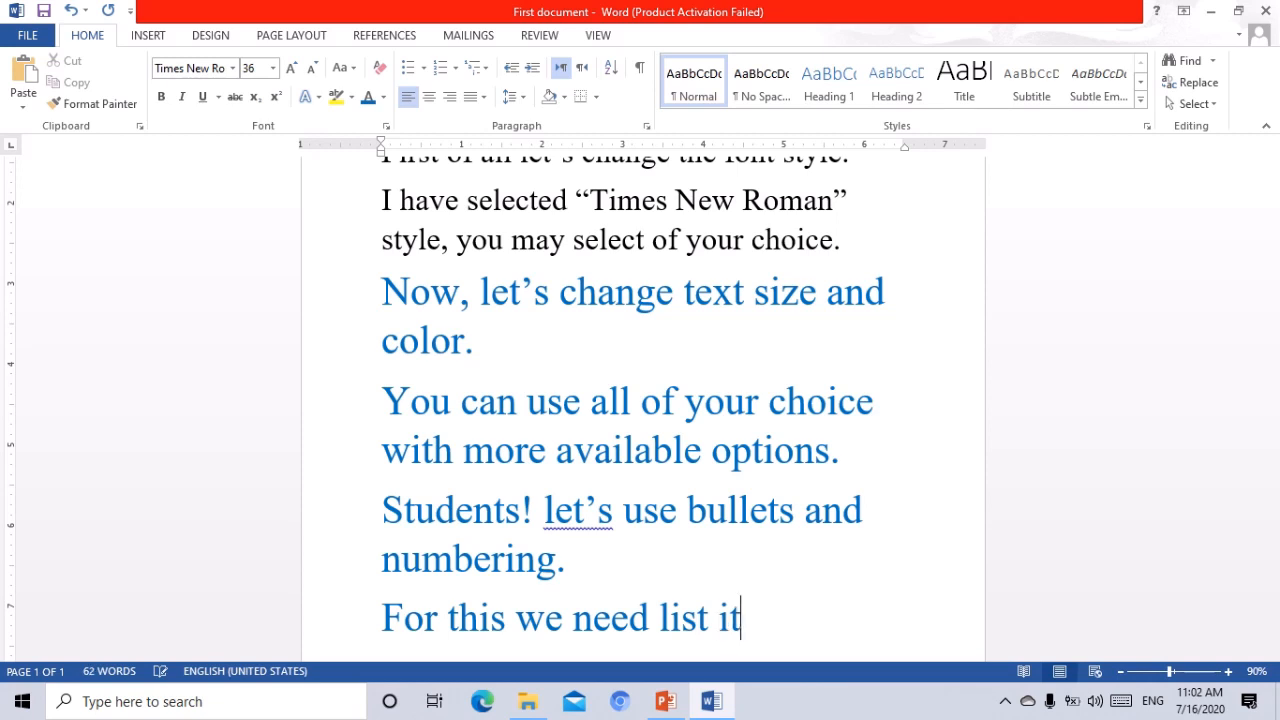
type("ems.")
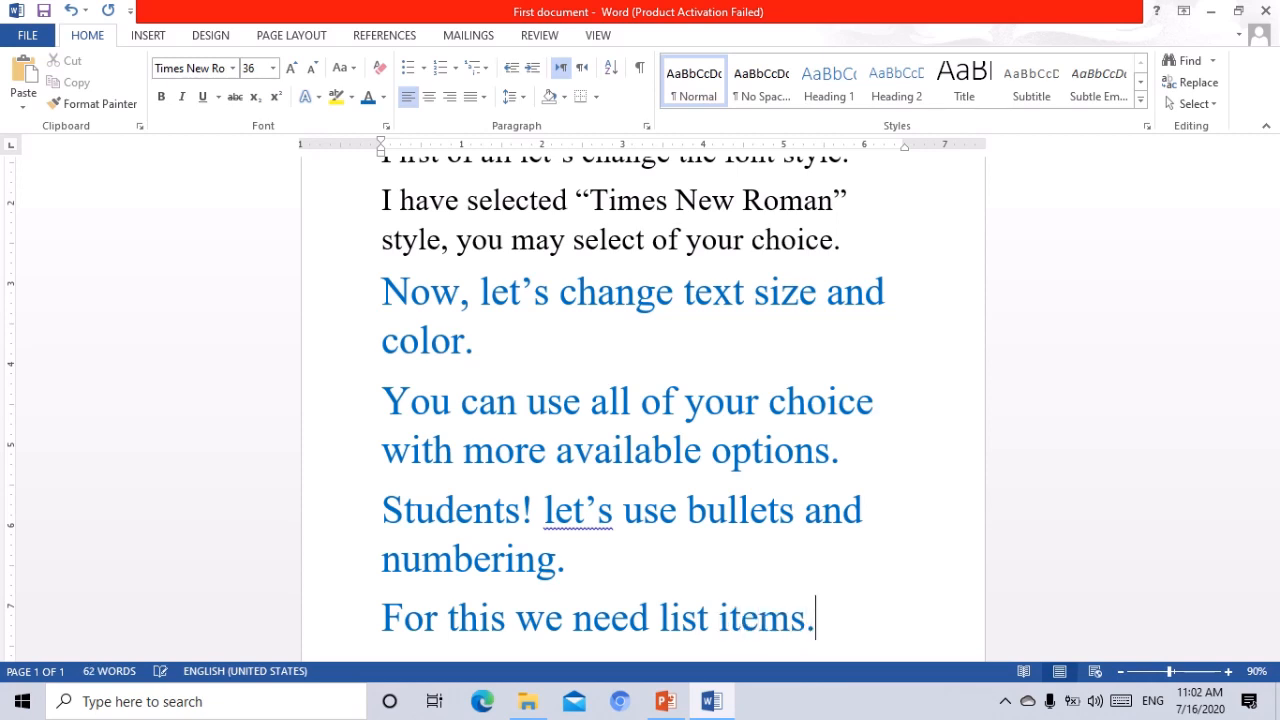
Step: Add a paragraph below "For this we need list items." reading "Let’s write three names", and start a new line below it
key("Return")
type("let's ")
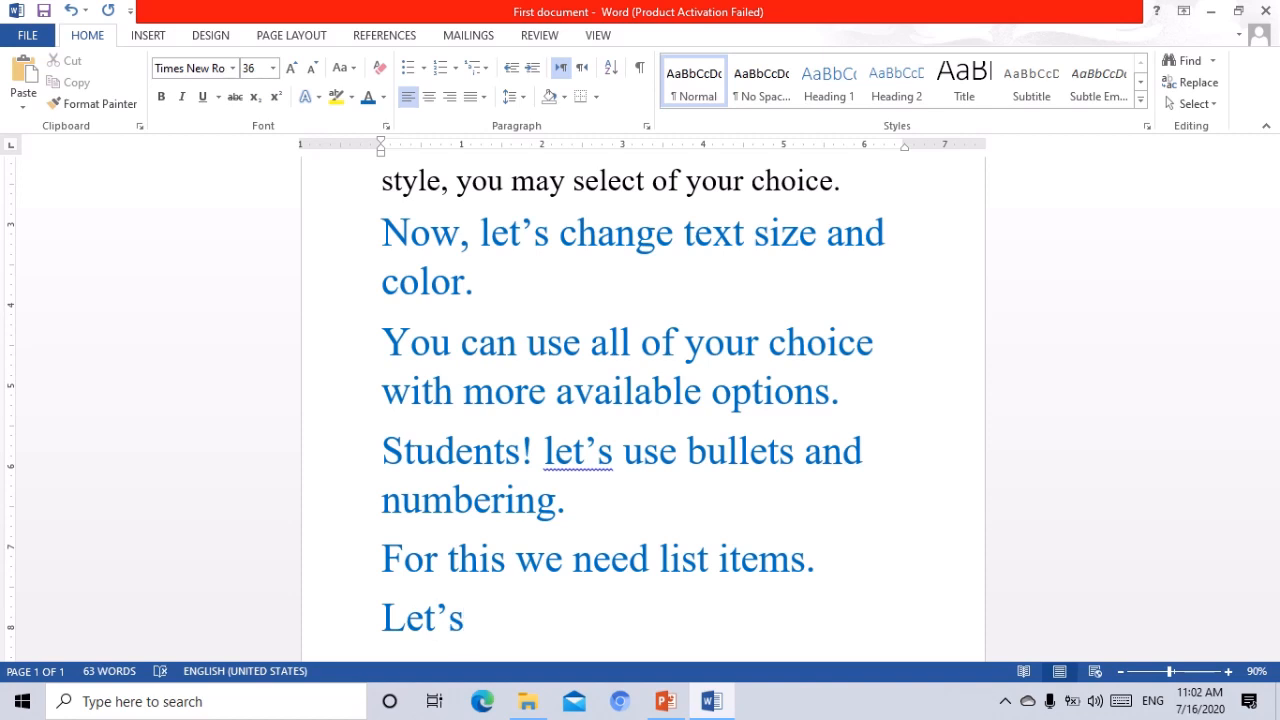
type("write")
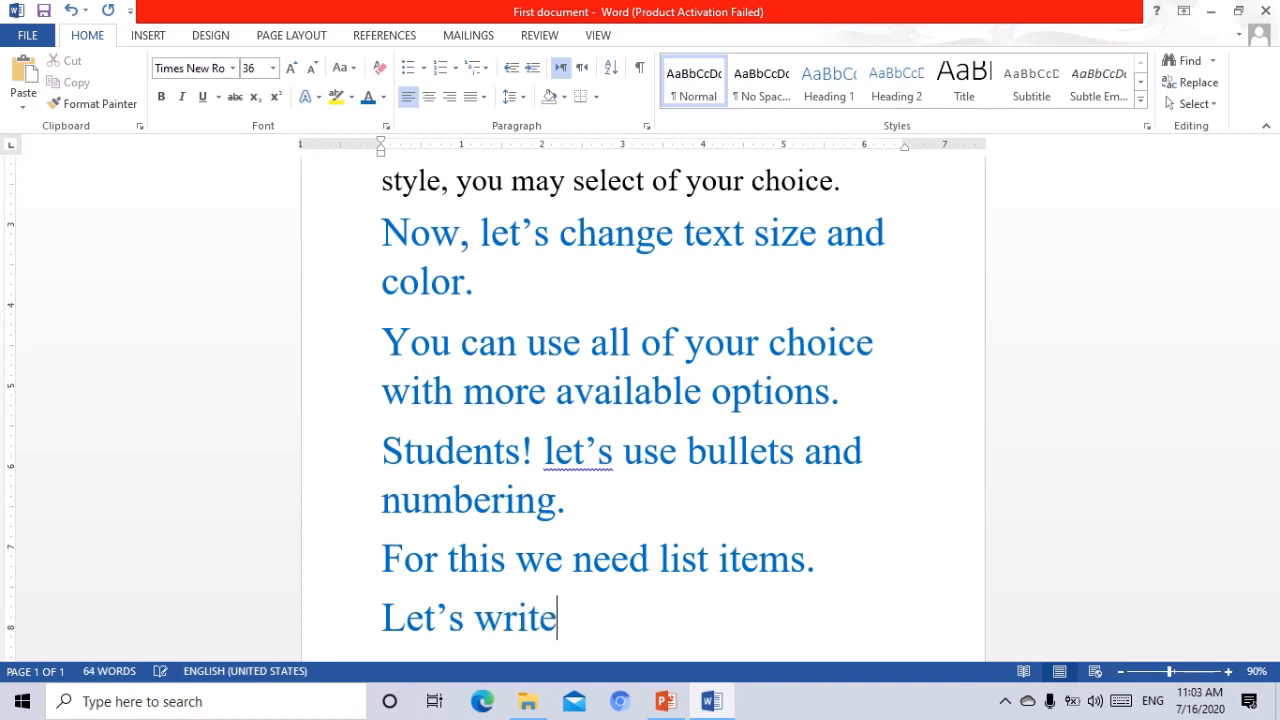
type(" thre")
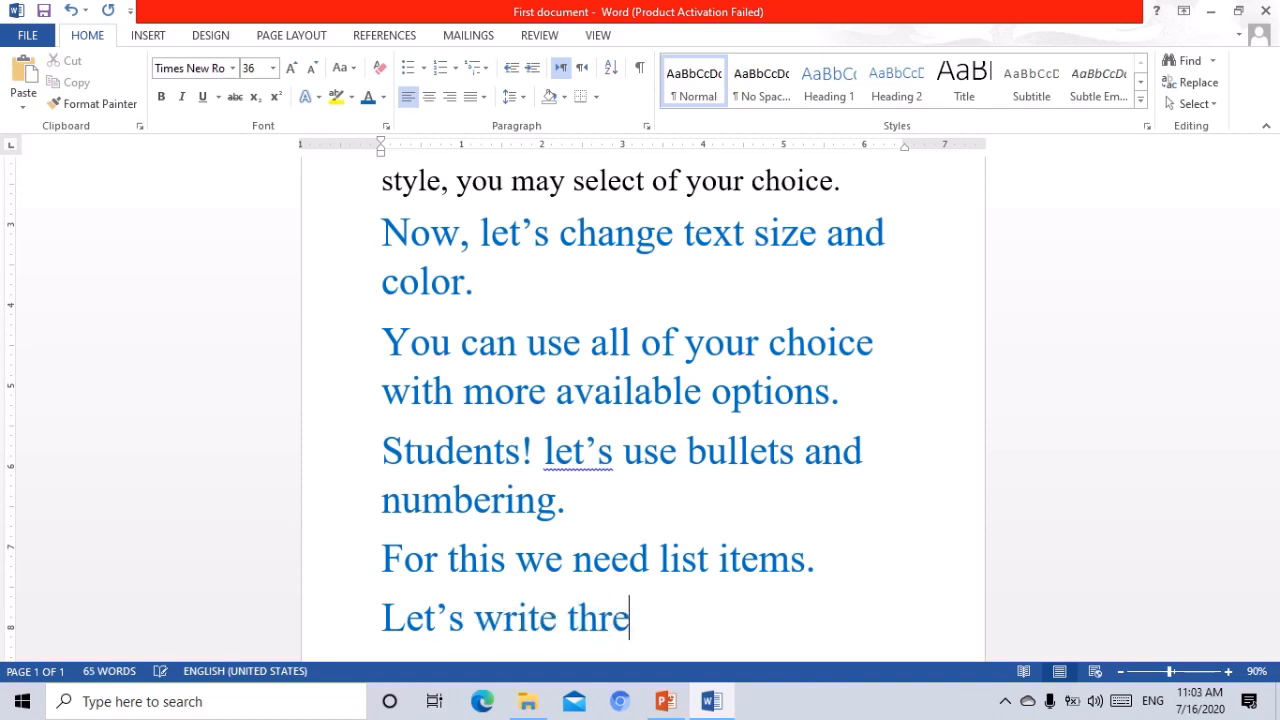
type("e names")
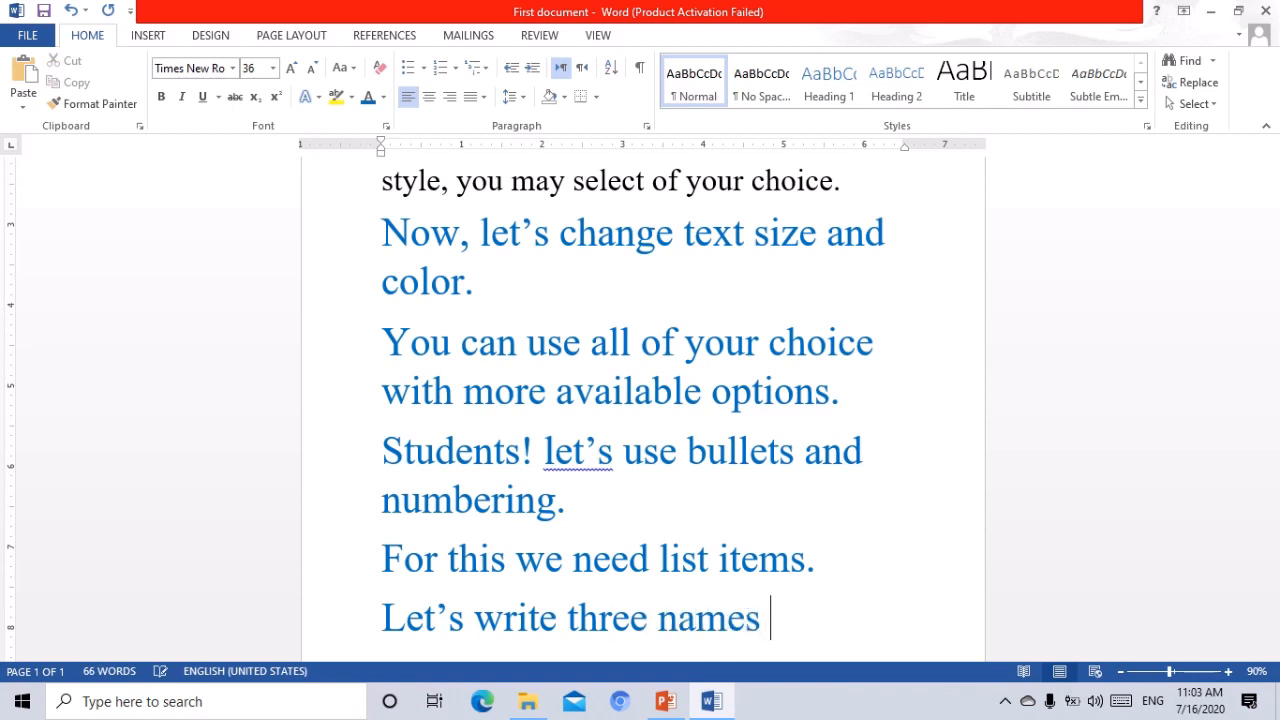
key("Return")
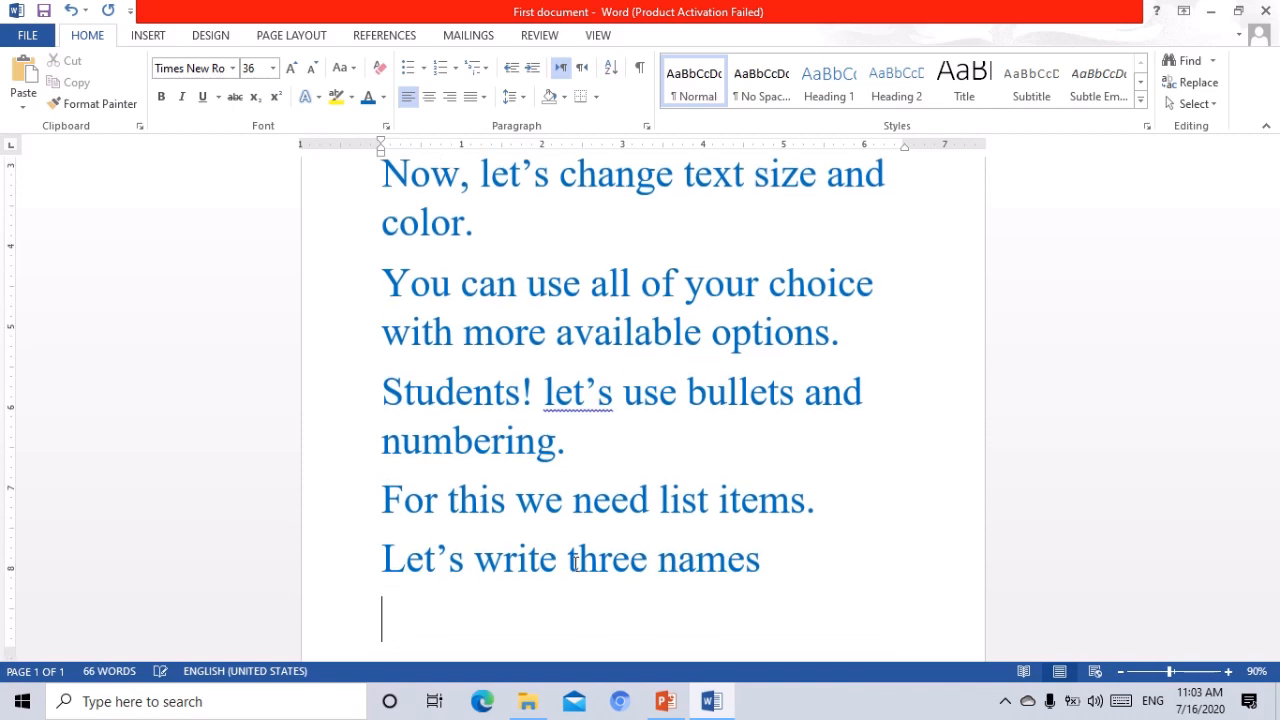
Step: Enter three sample first names below "Let’s write three names", each on its own line
type("ali")
key("Return")
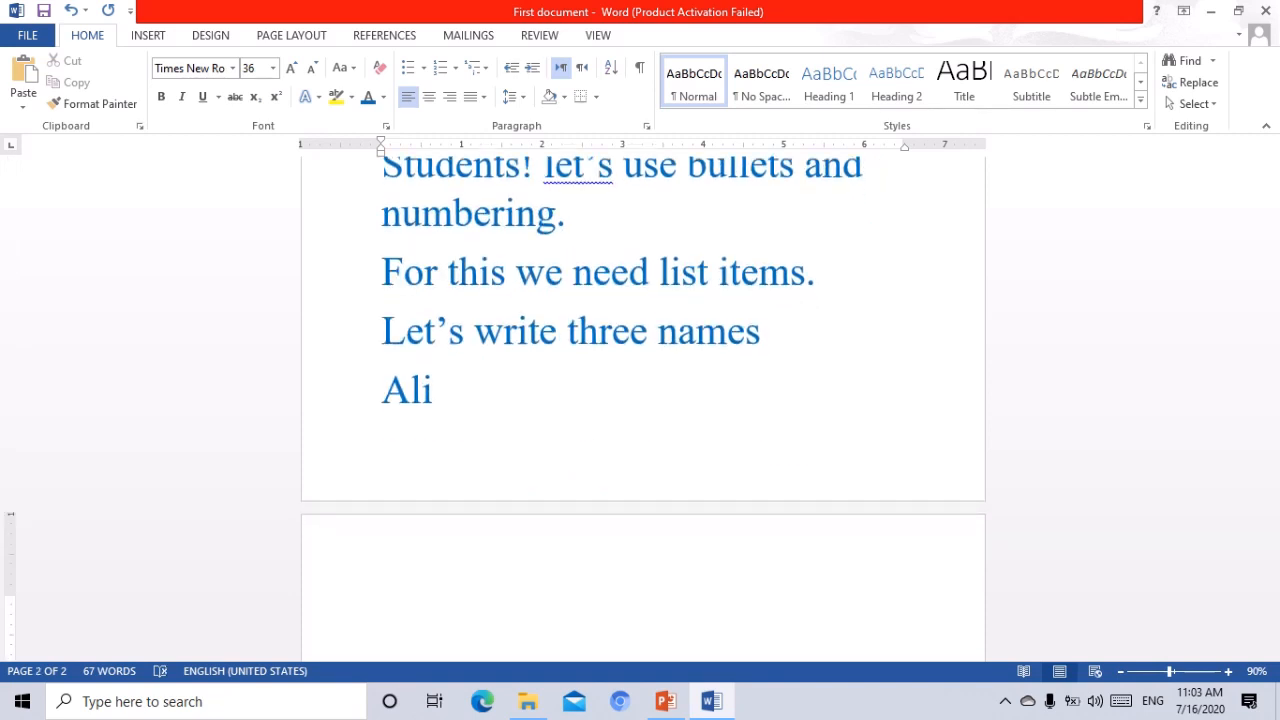
type("sare")
key("BackSpace")
type("a")
key("Return")
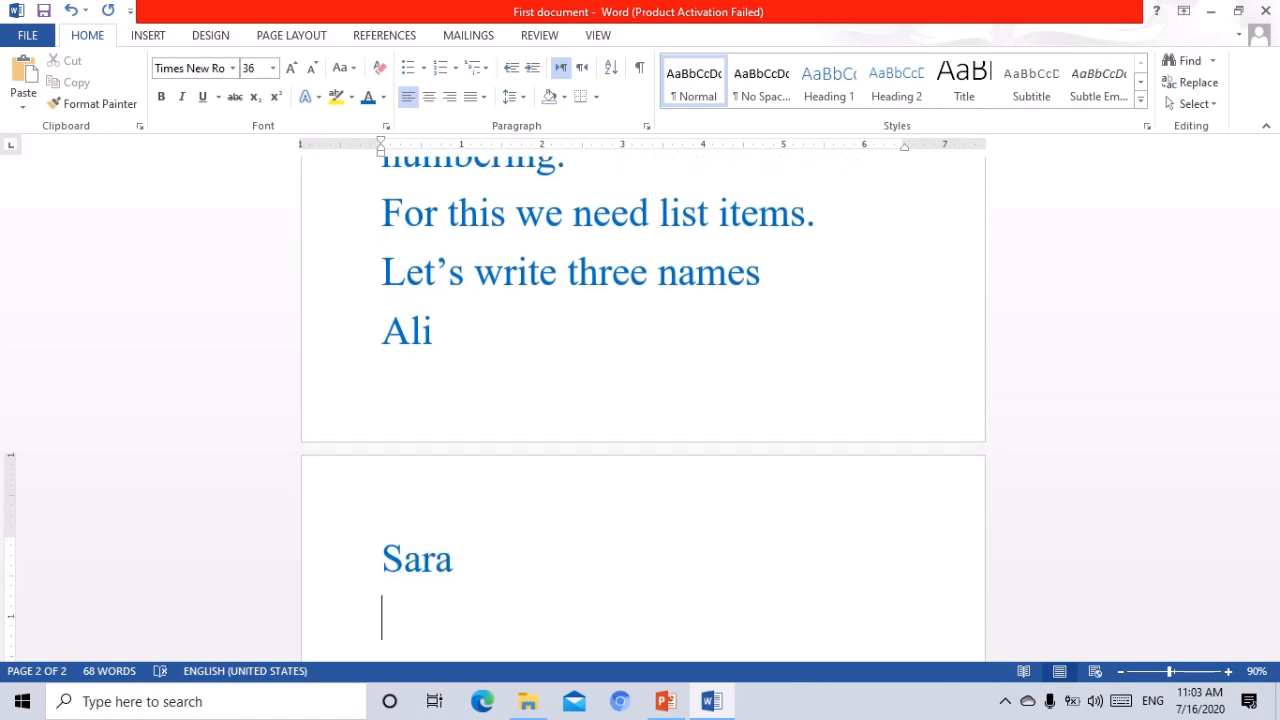
type("farhan")
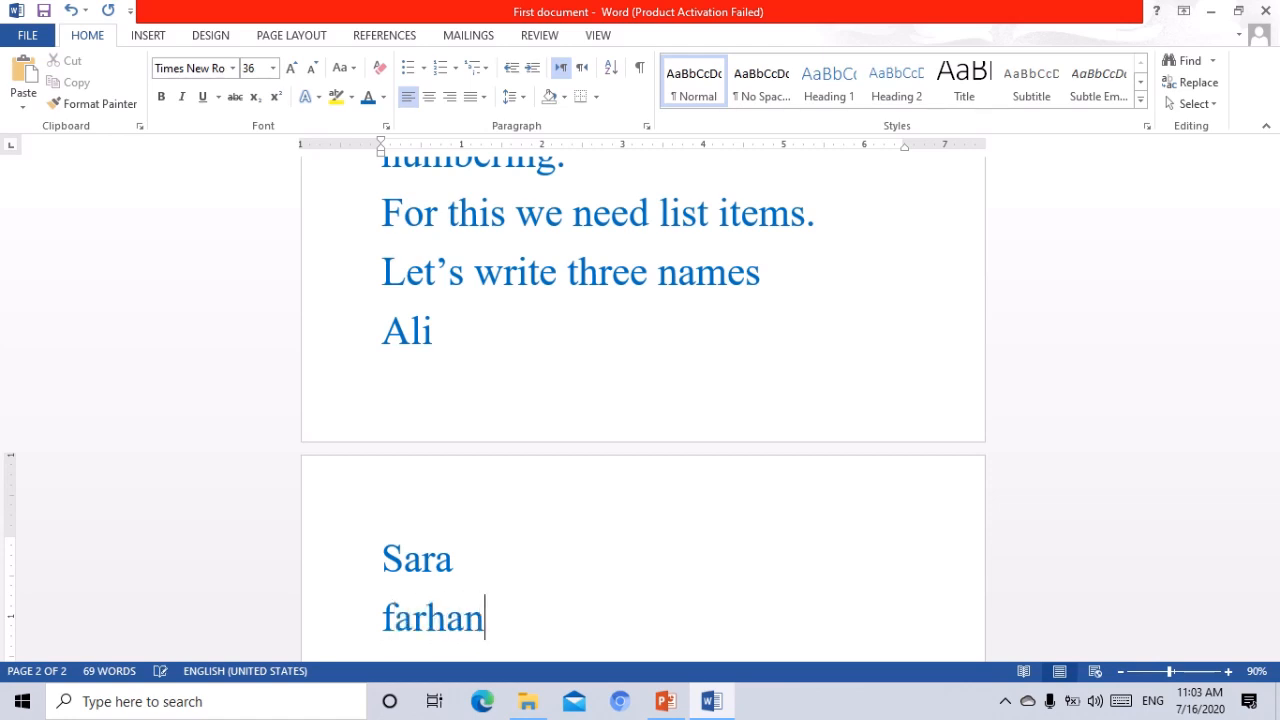
key("Return")
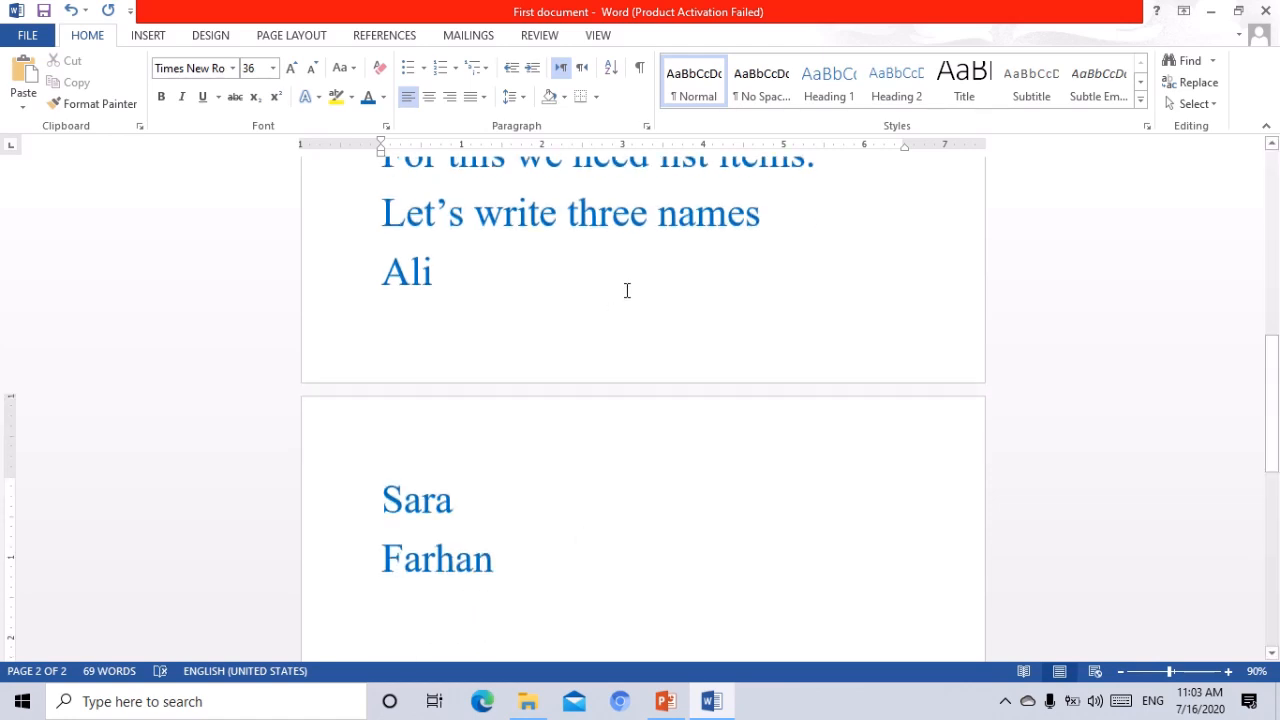
Step: Set the sentences "Students! let’s use bullets and numbering." and "For this we need list items." to font size 26
left_click(381, 215)
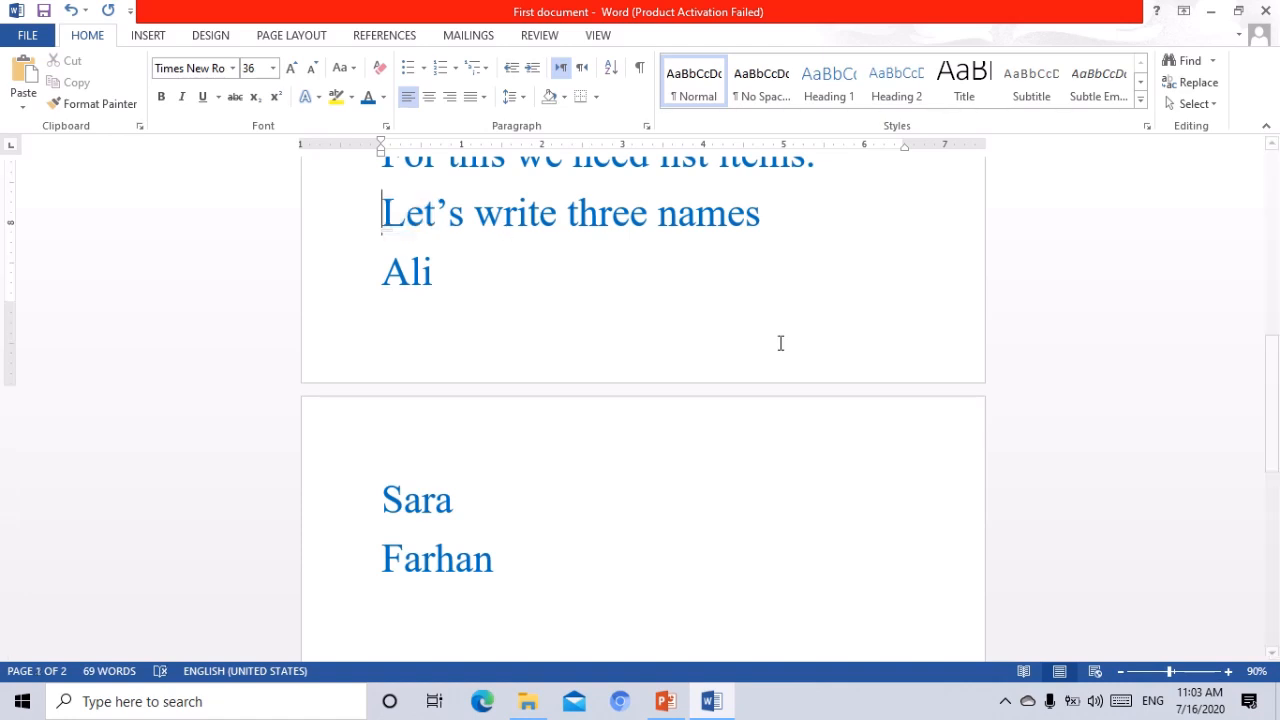
left_click(1275, 452)
left_click_drag(1275, 452, 1268, 364)
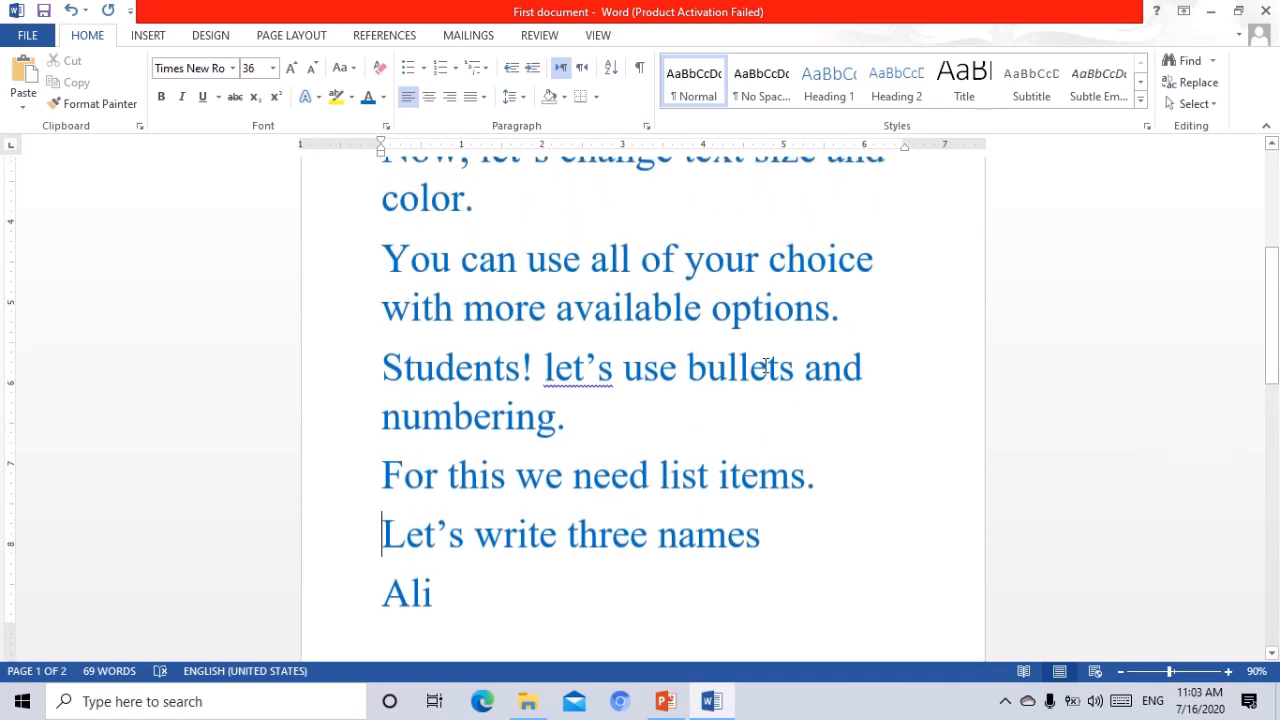
left_click_drag(383, 365, 856, 467)
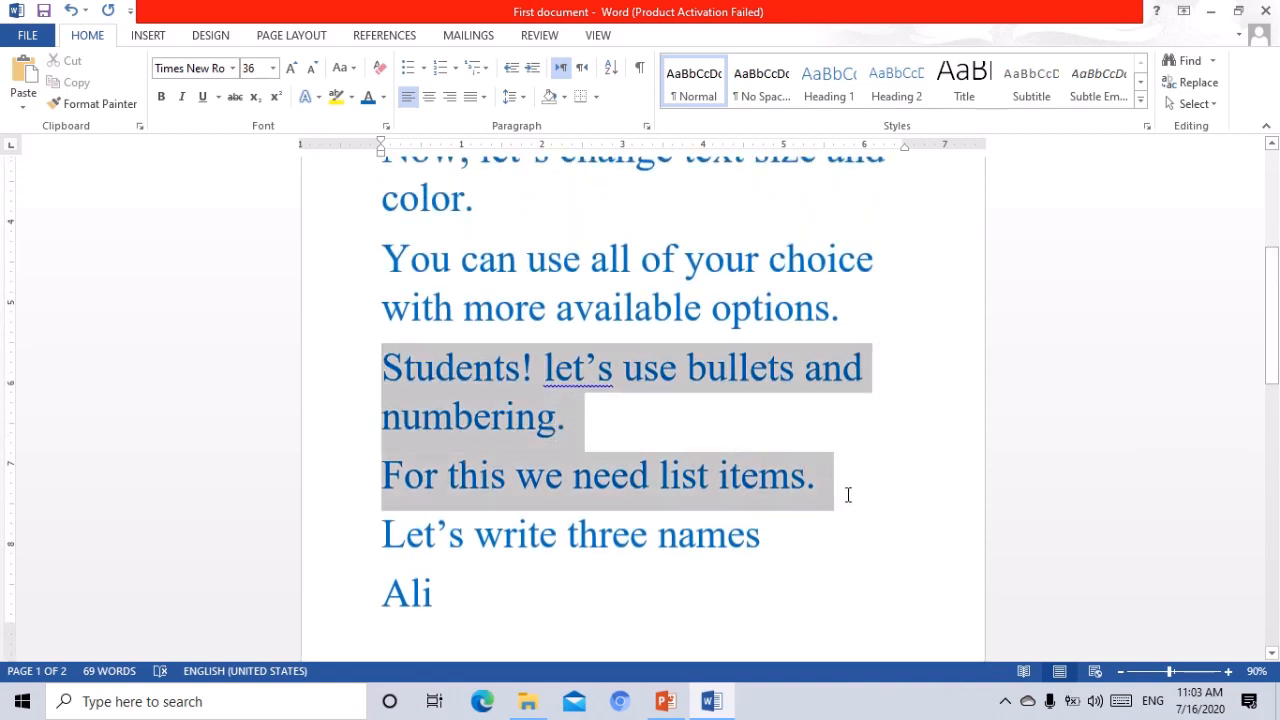
left_click(274, 70)
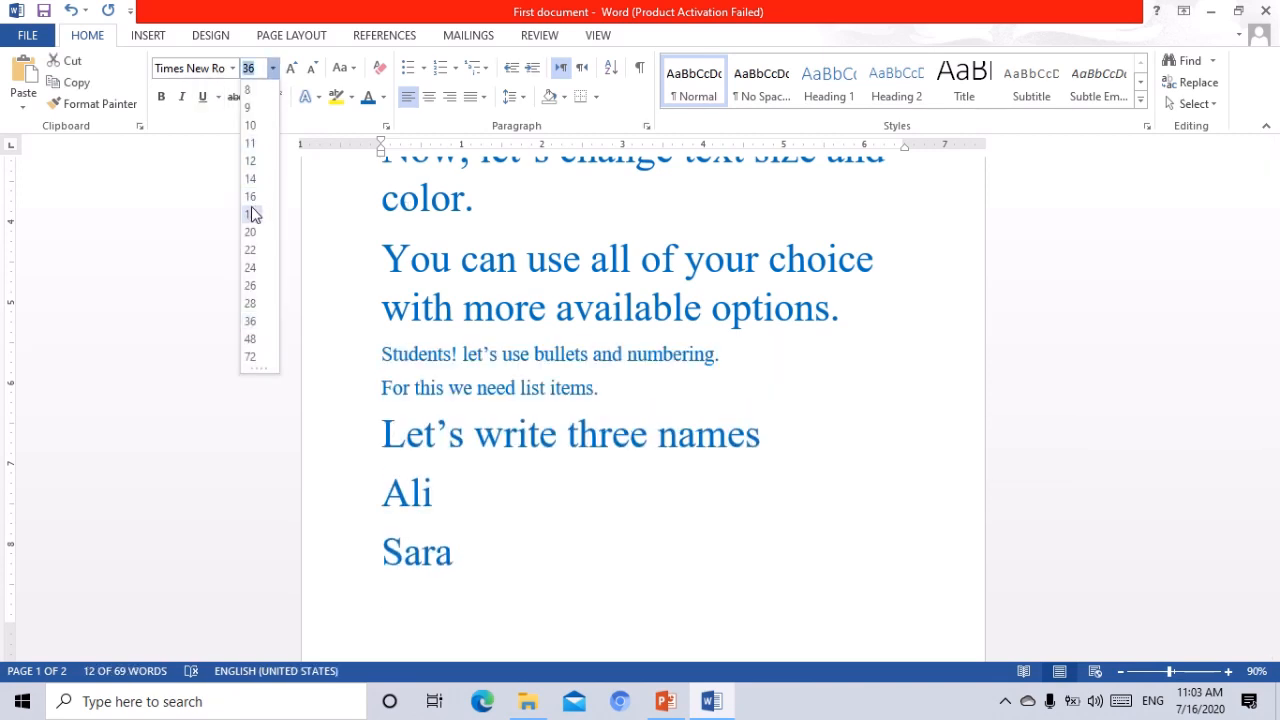
left_click(250, 290)
Step: Set the line "Let’s write three names" and the three names below it to font size 28
left_click_drag(381, 457, 486, 600)
left_click(272, 68)
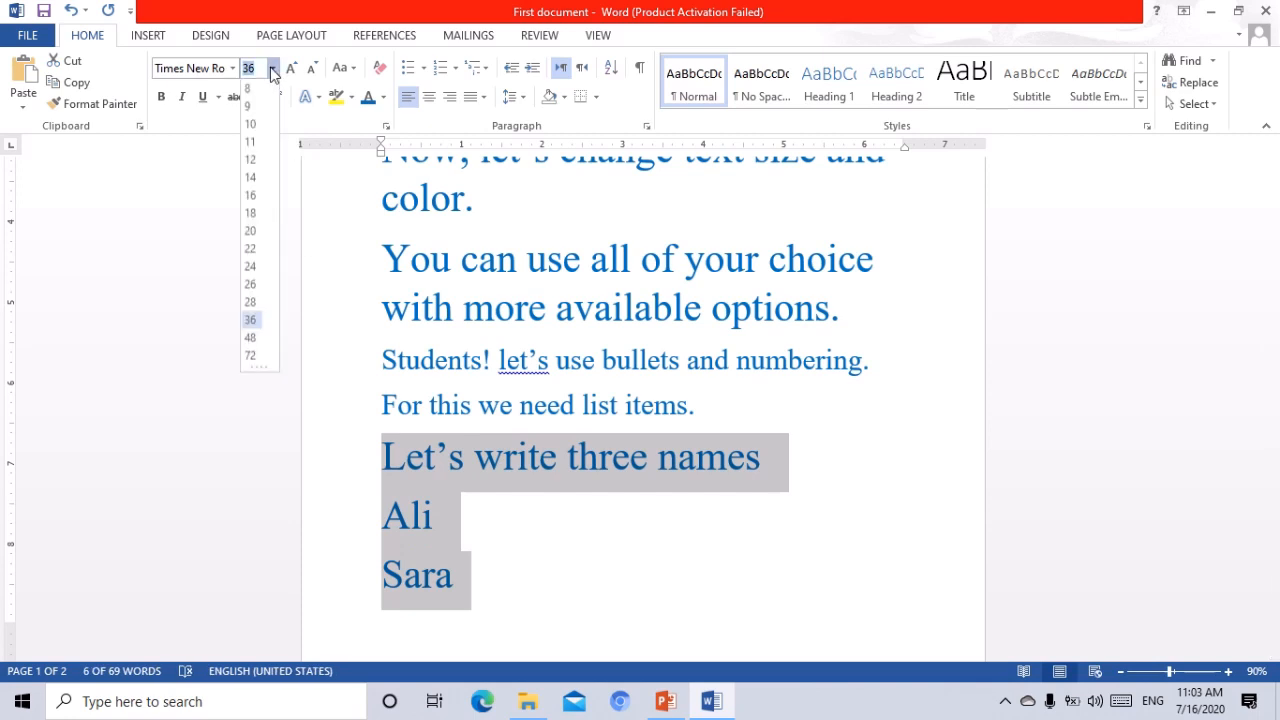
left_click(256, 306)
left_click(382, 598)
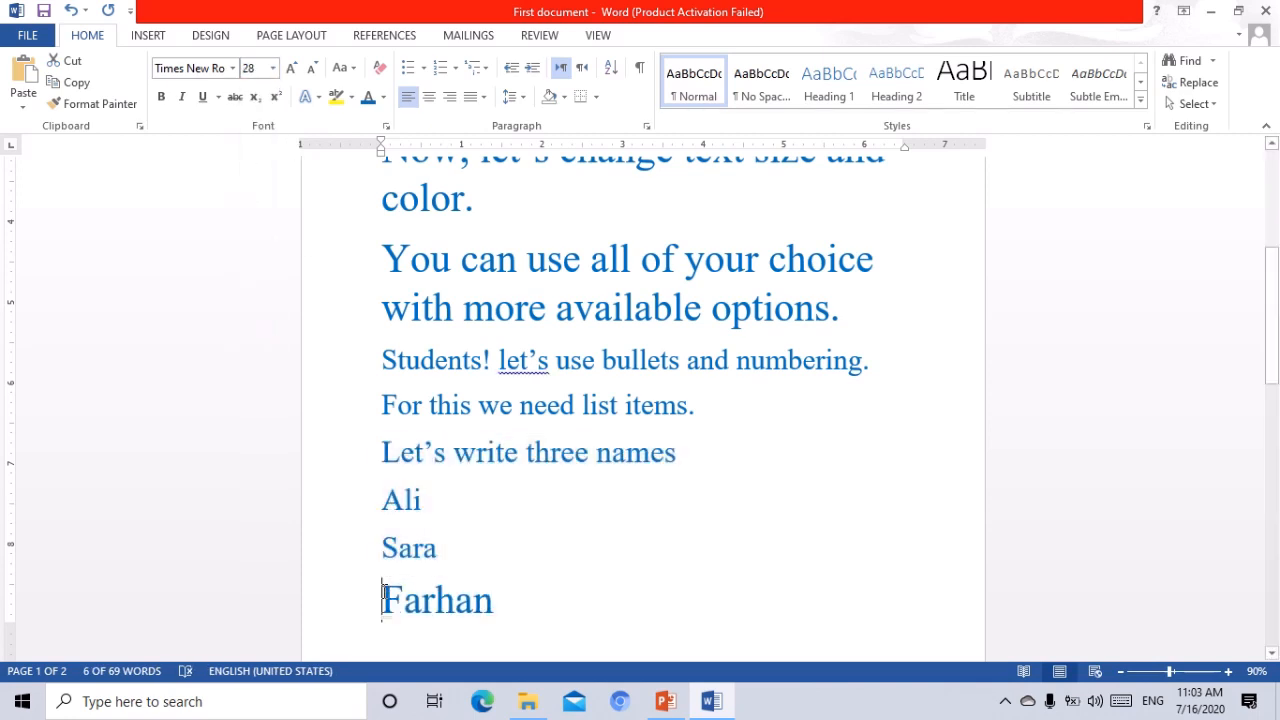
left_click_drag(382, 598, 500, 614)
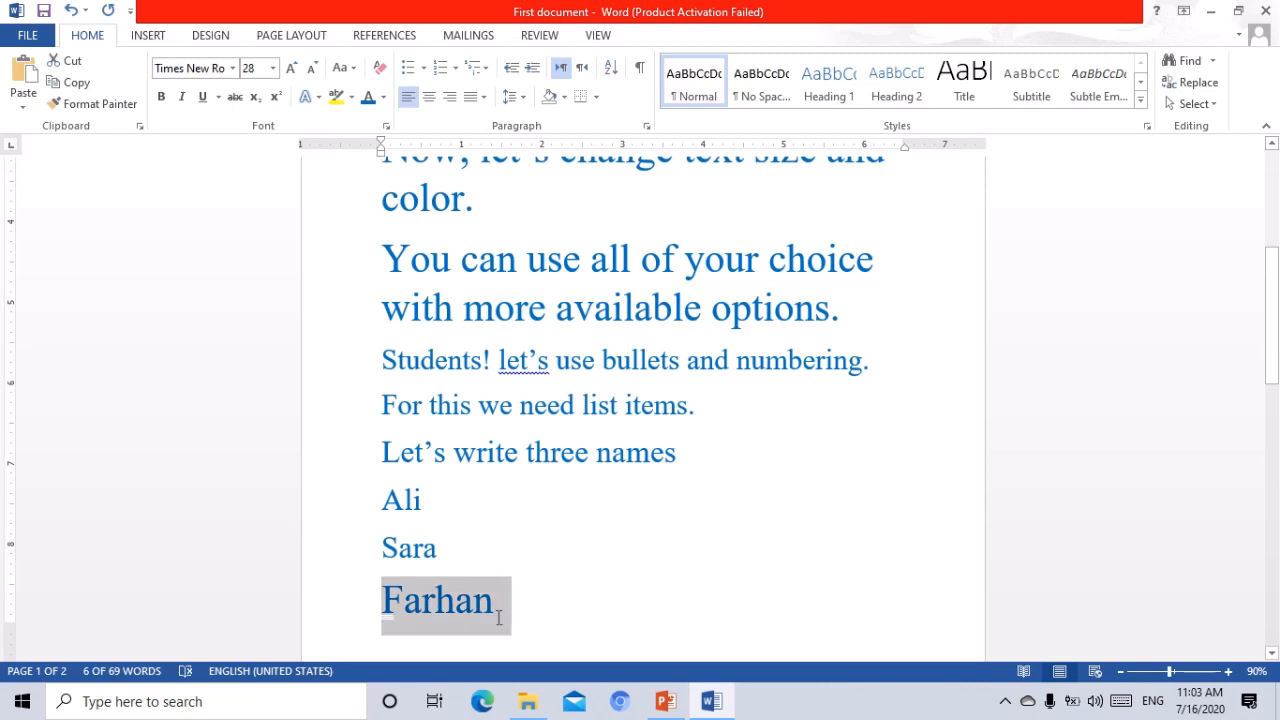
left_click(272, 68)
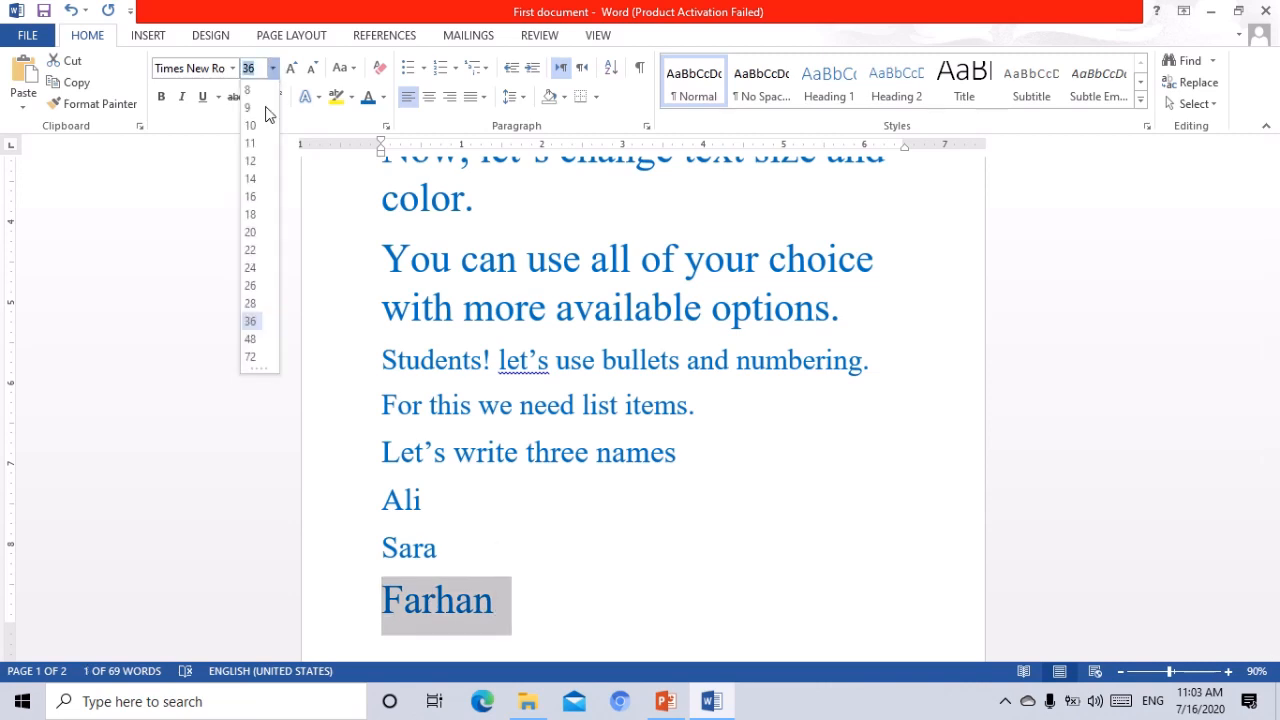
left_click(252, 306)
left_click(480, 512)
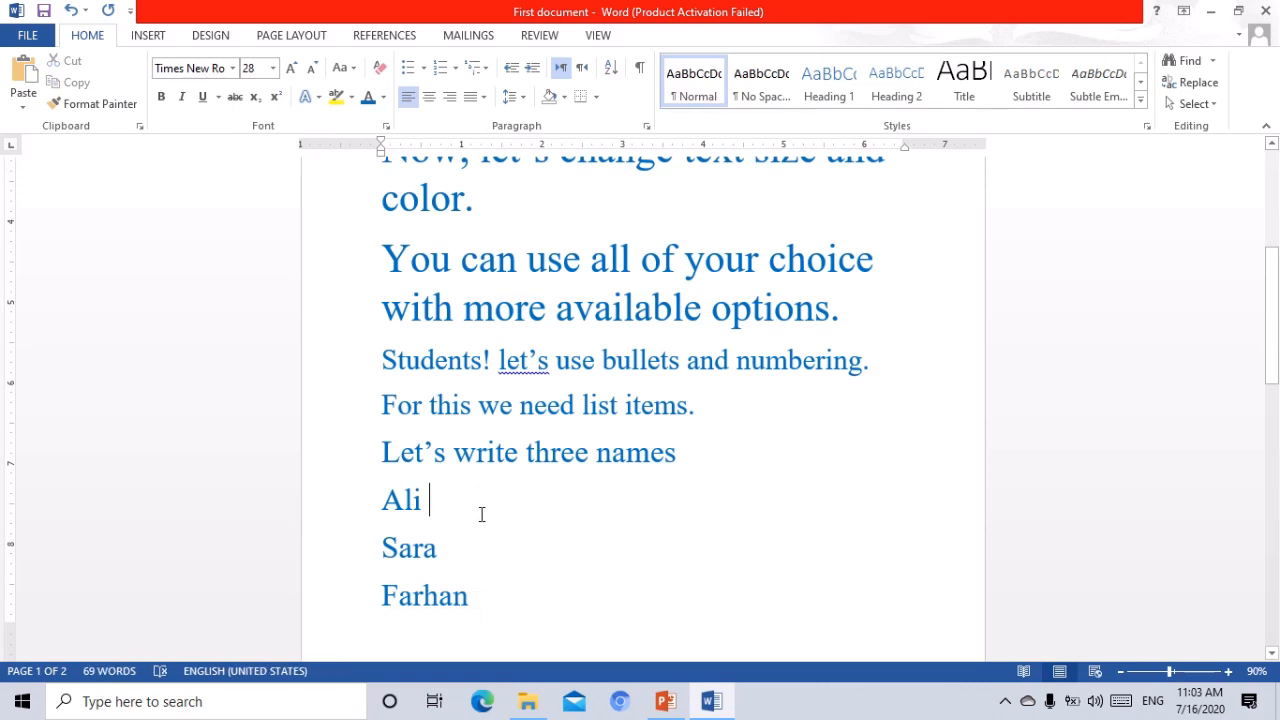
Step: Change the font color of the three names to black
left_click_drag(380, 498, 493, 600)
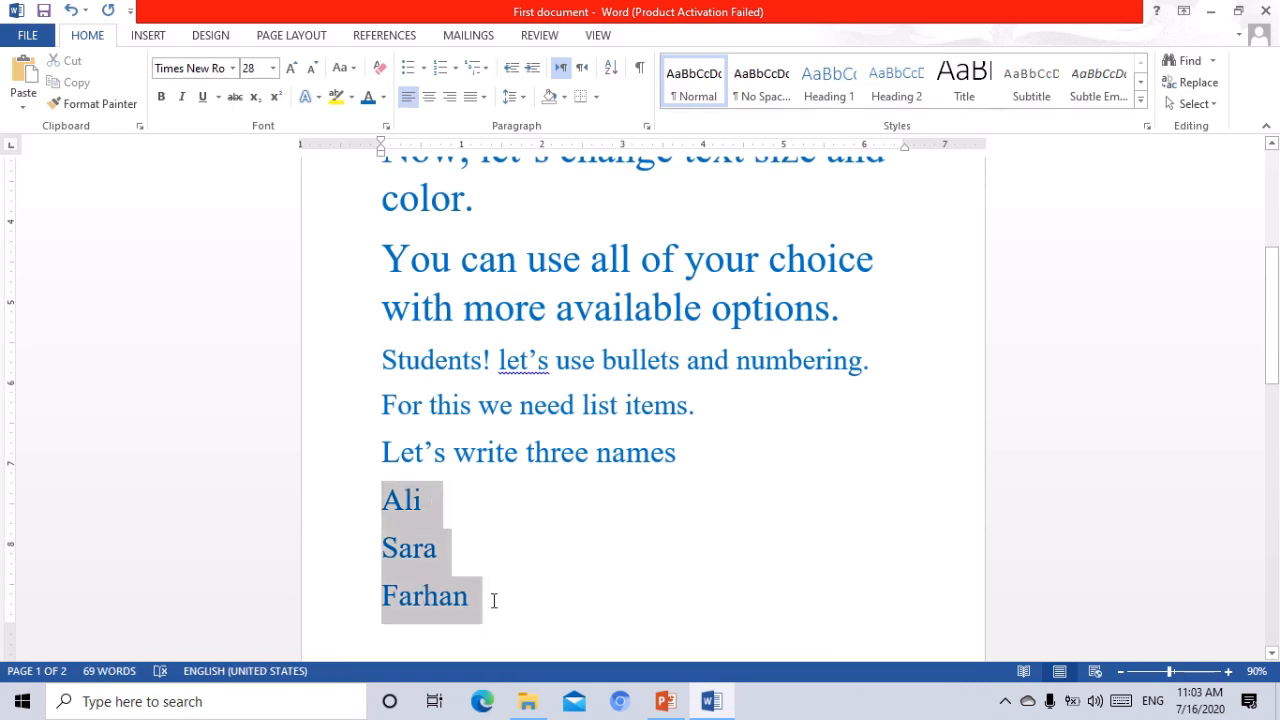
left_click(384, 97)
left_click(386, 117)
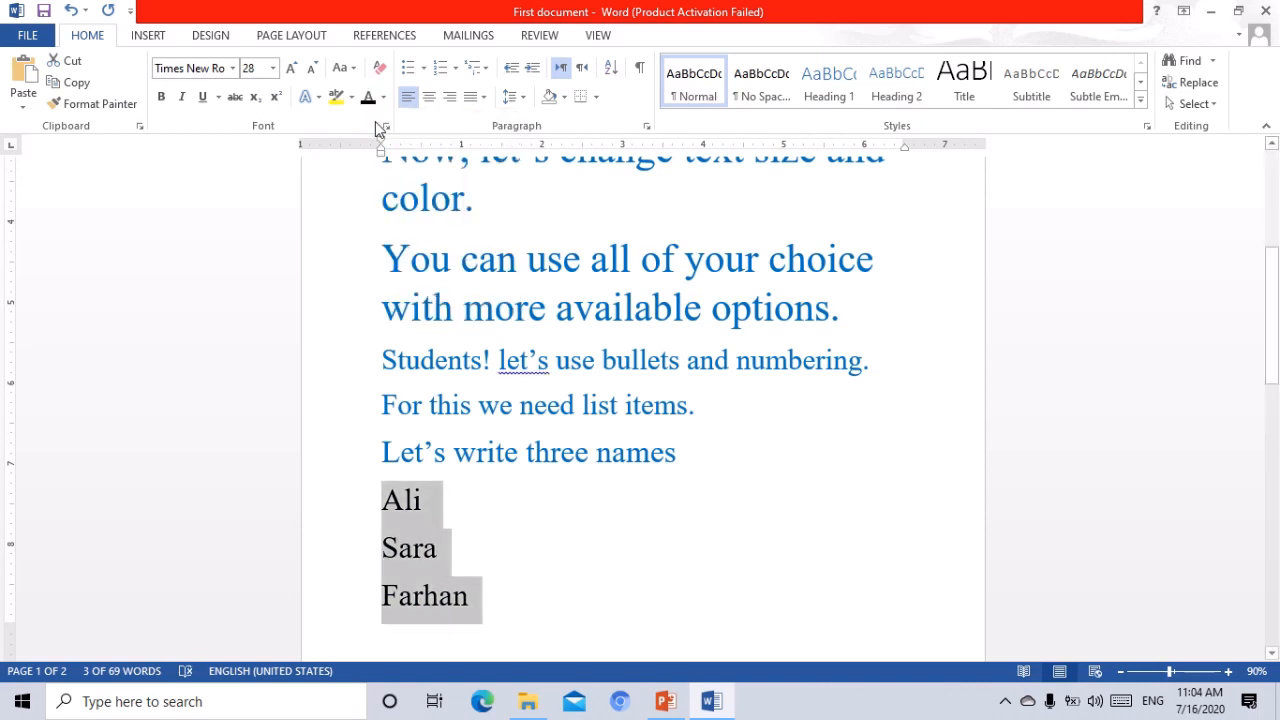
Step: Try round bullets and 1. 2. 3. numbering on the three names, removing each list format again
left_click(408, 68)
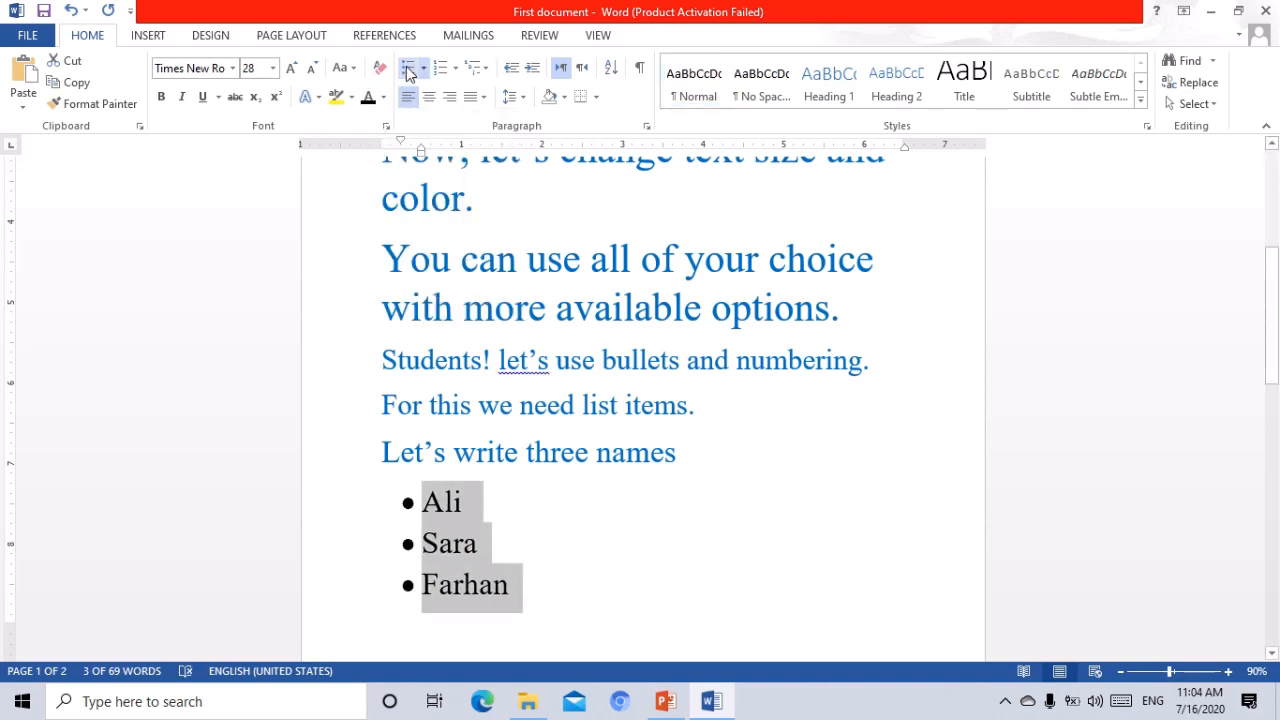
left_click(408, 68)
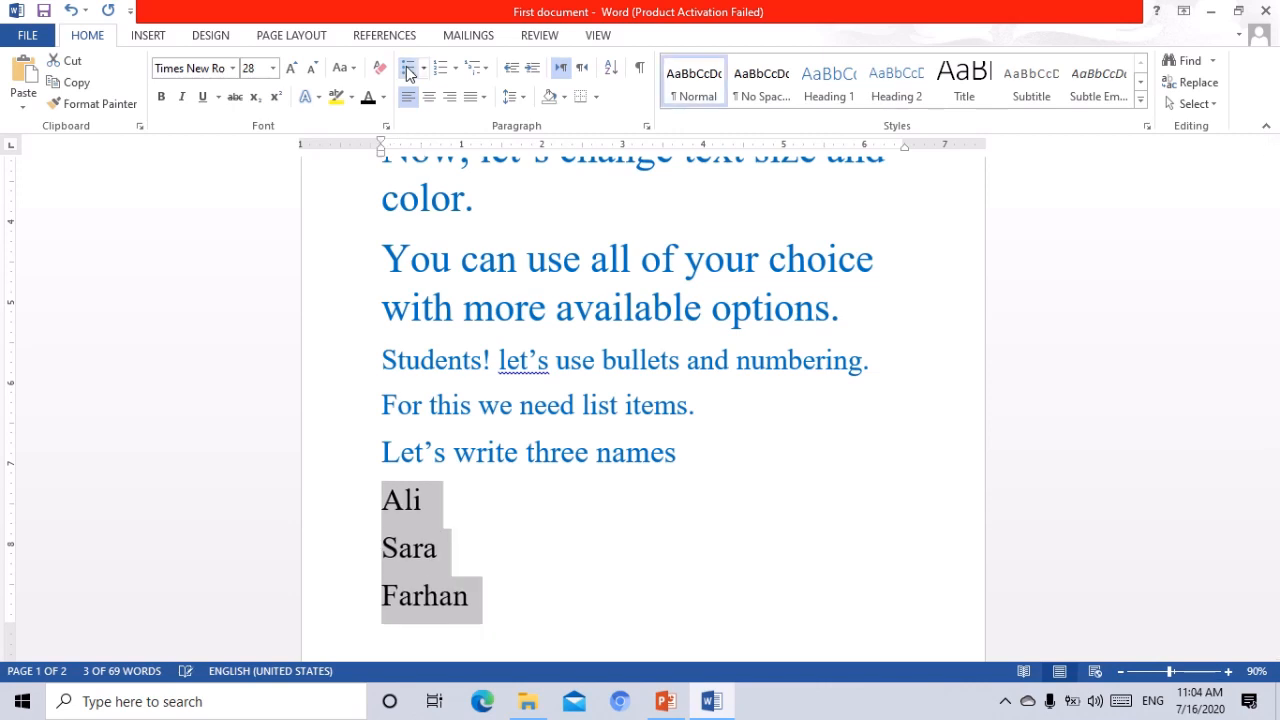
left_click(437, 69)
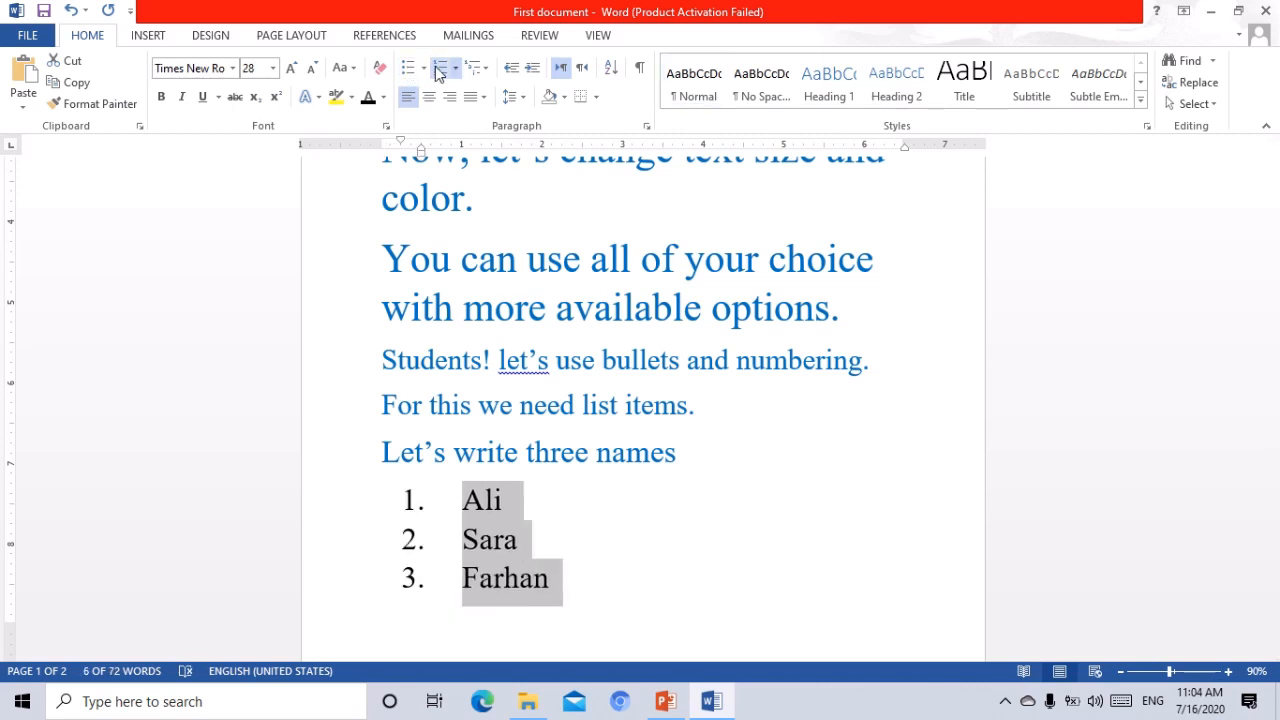
left_click(437, 69)
left_click(408, 68)
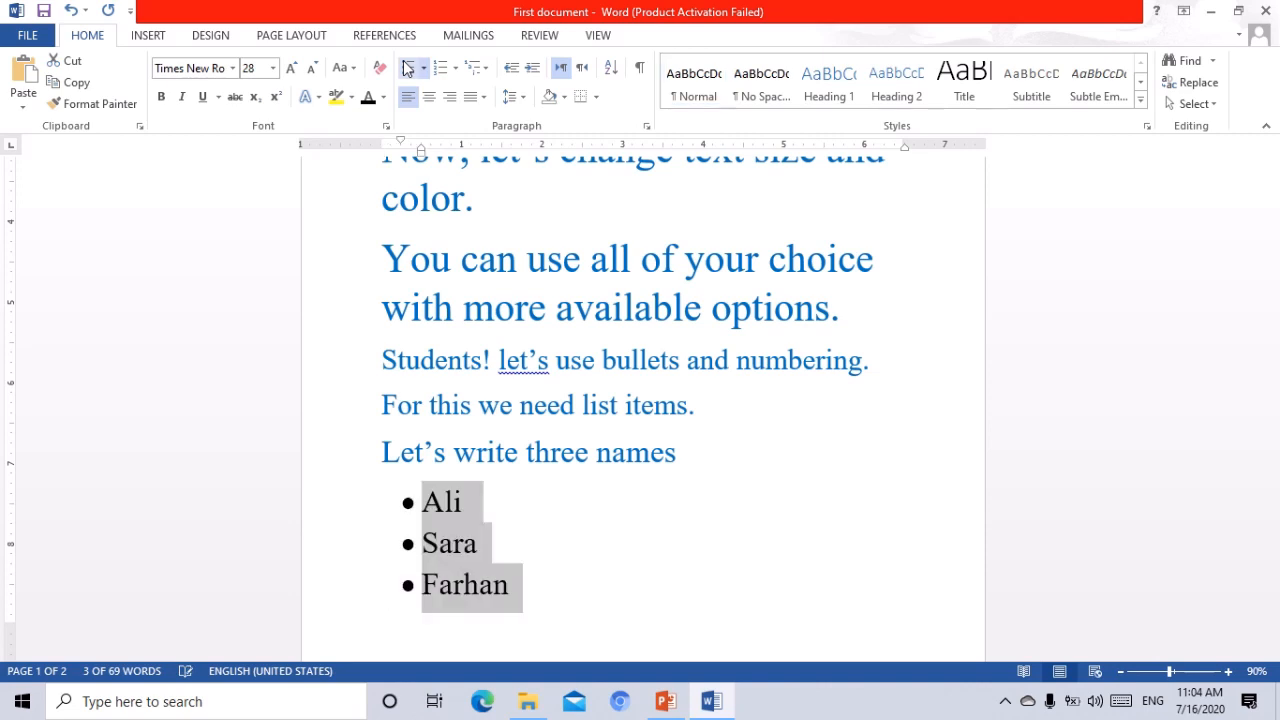
left_click(408, 68)
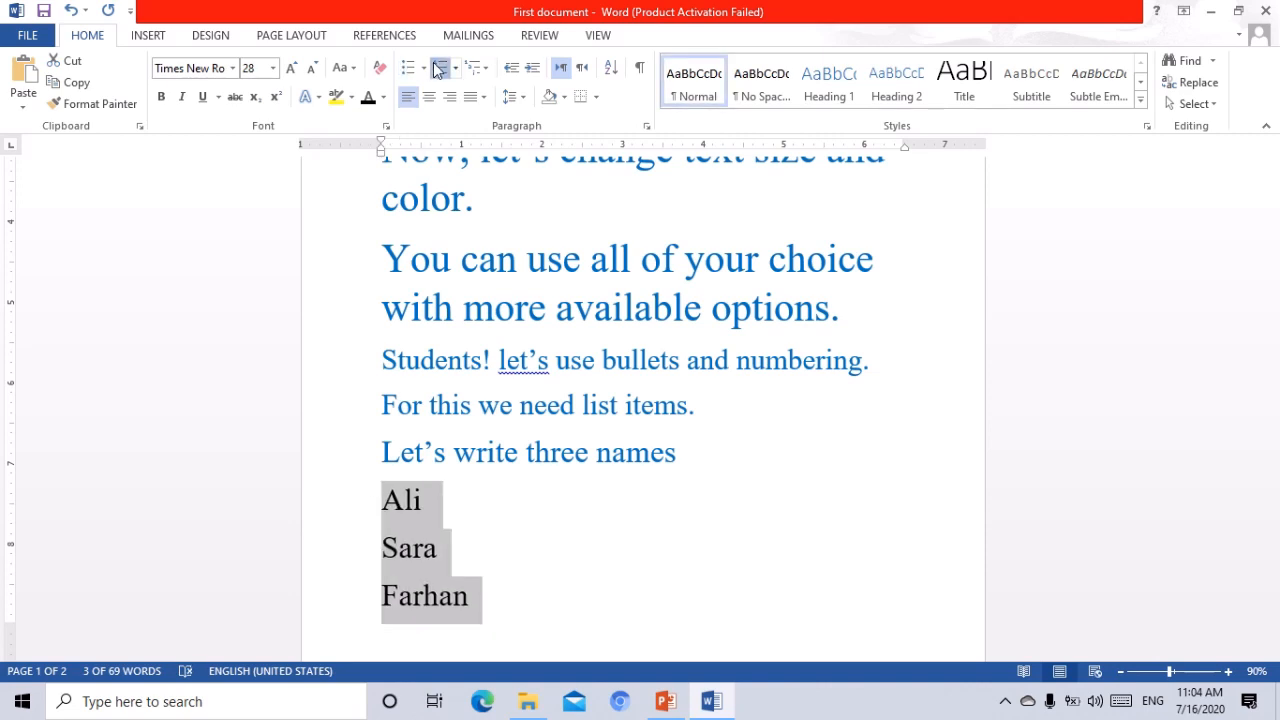
Step: Turn the three names into a numbered list using the 1) 2) 3) format
left_click(436, 67)
left_click(455, 68)
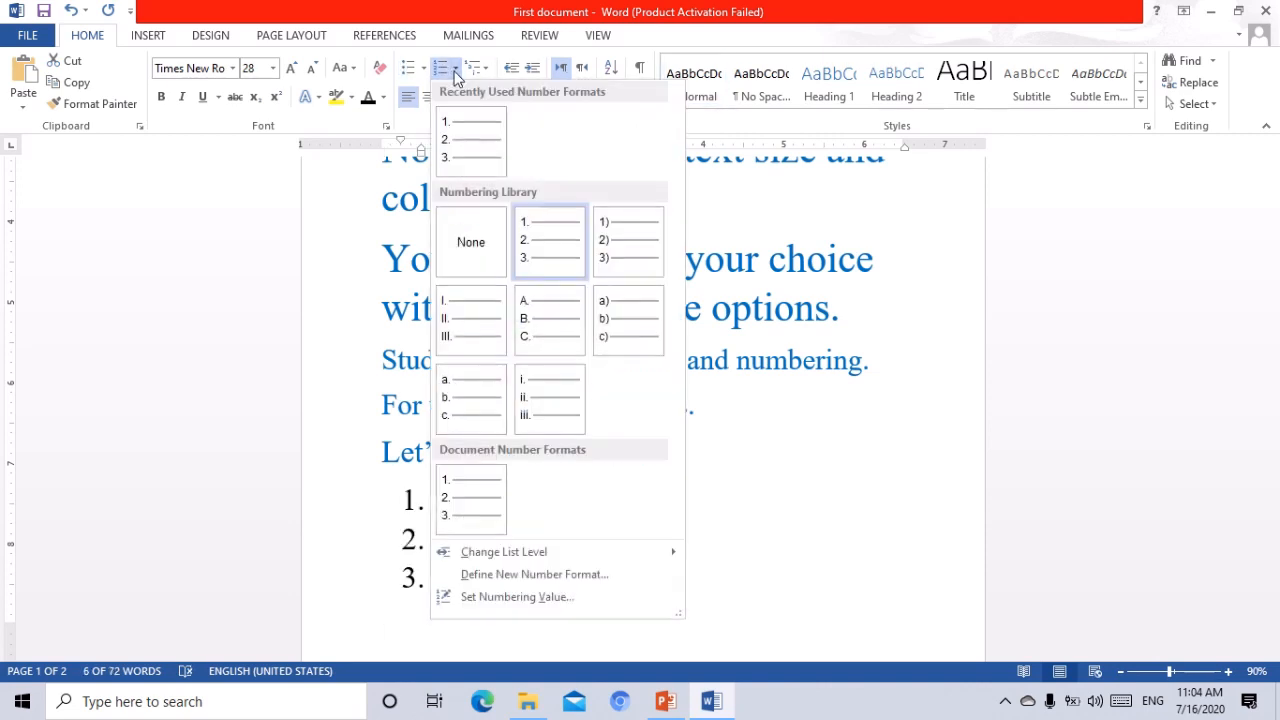
left_click(614, 258)
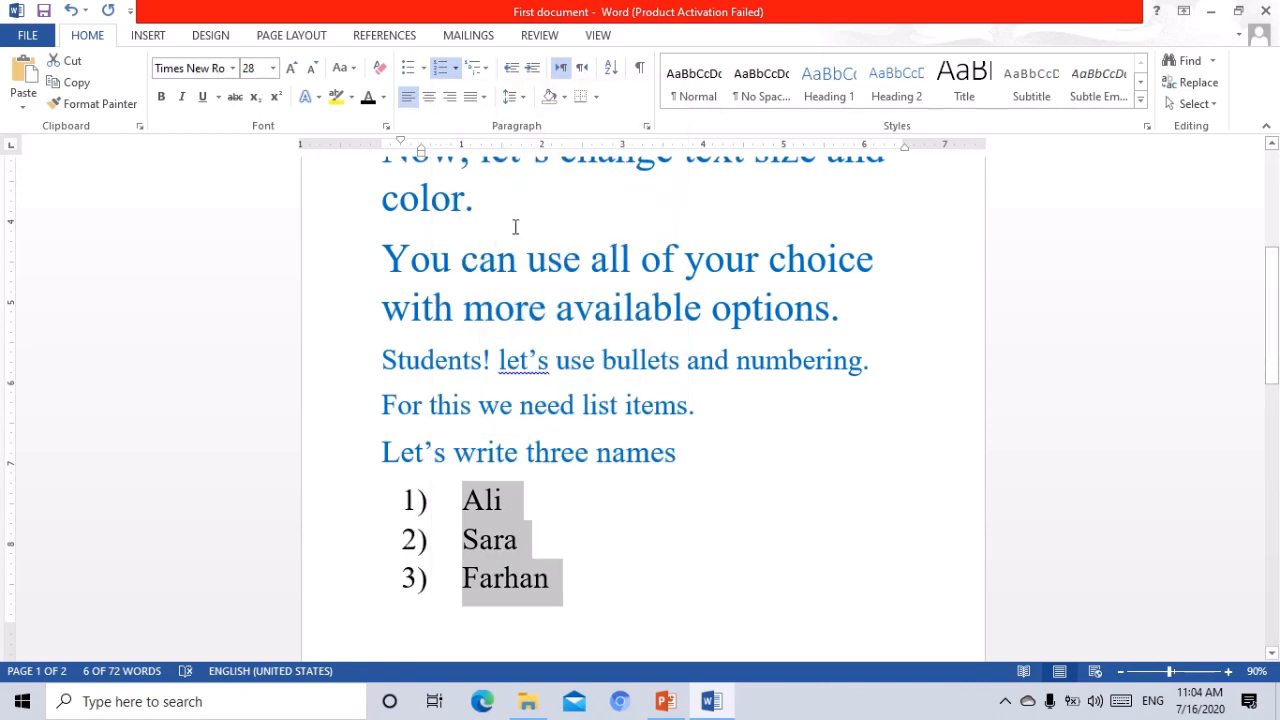
Step: Try the I. II. III. and A. B. C. numbering formats on the three names
left_click(455, 68)
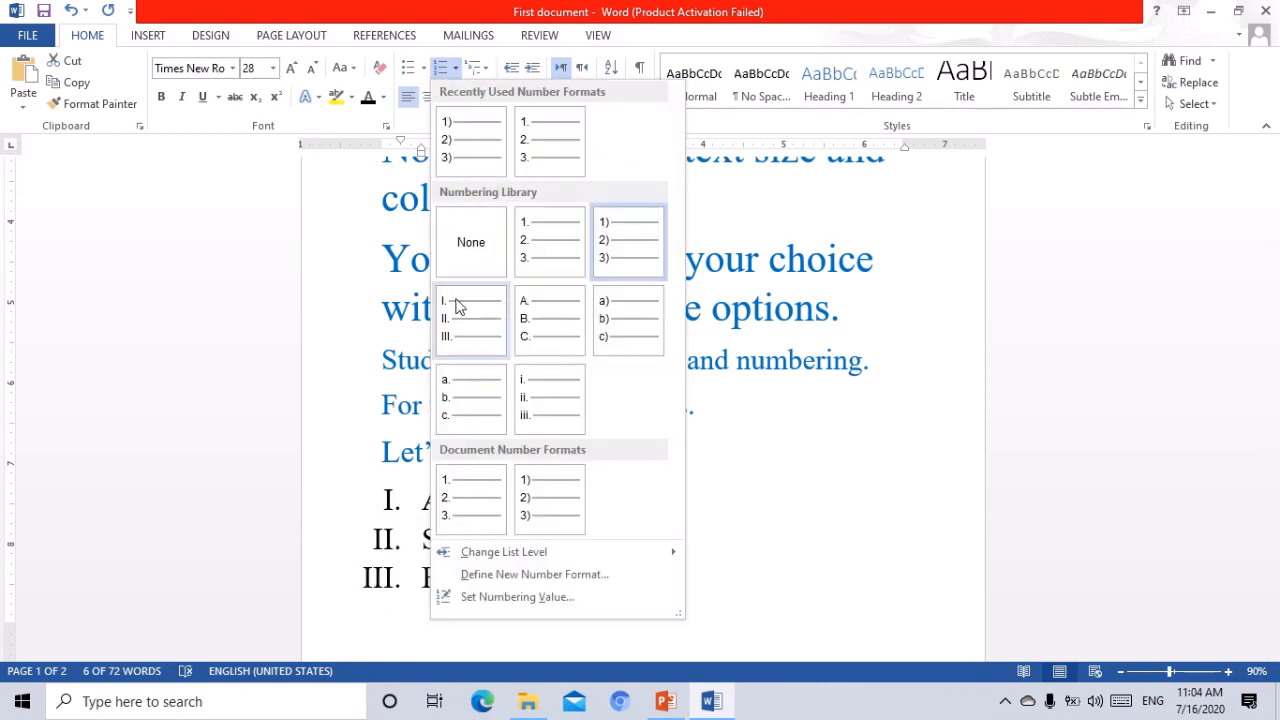
left_click(462, 306)
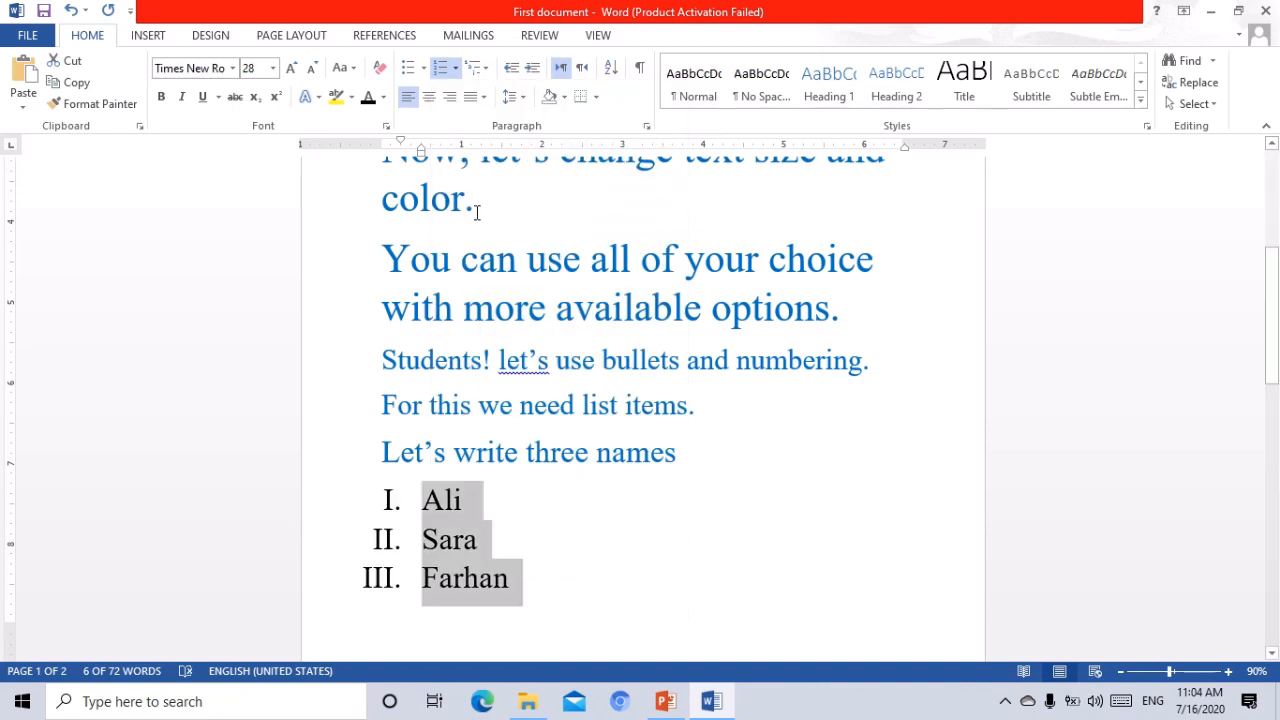
left_click(455, 68)
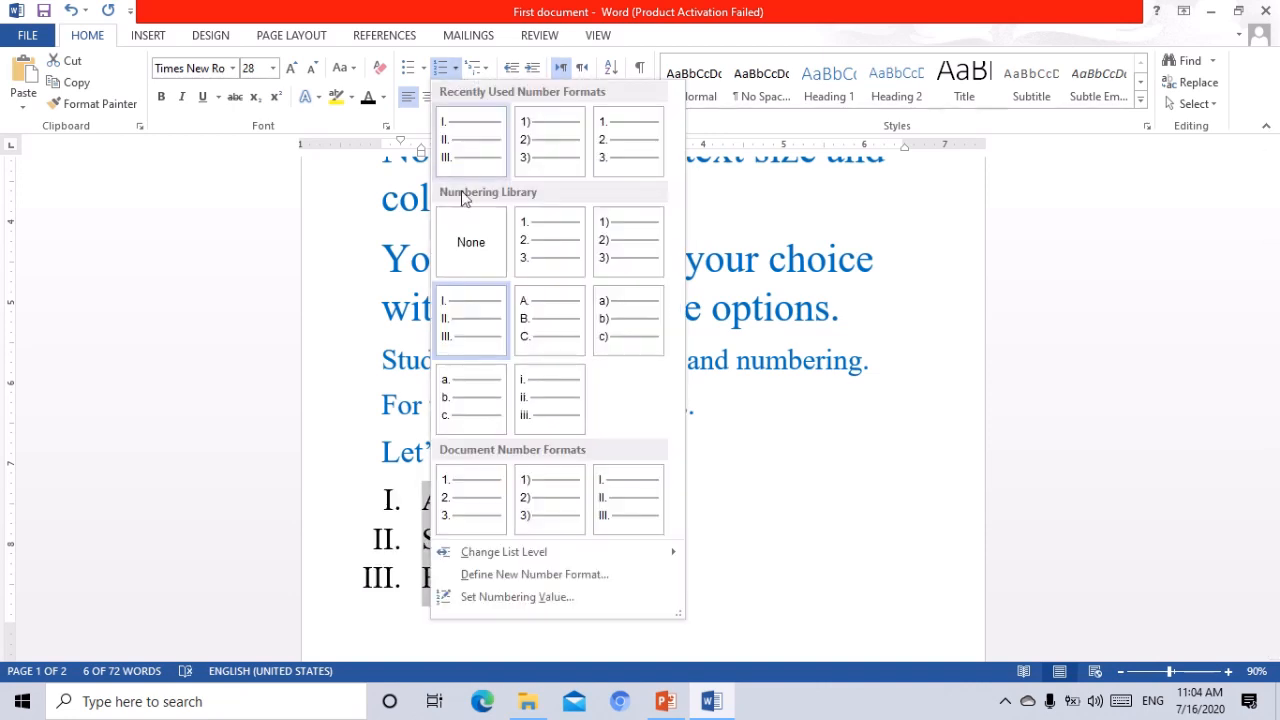
left_click(528, 313)
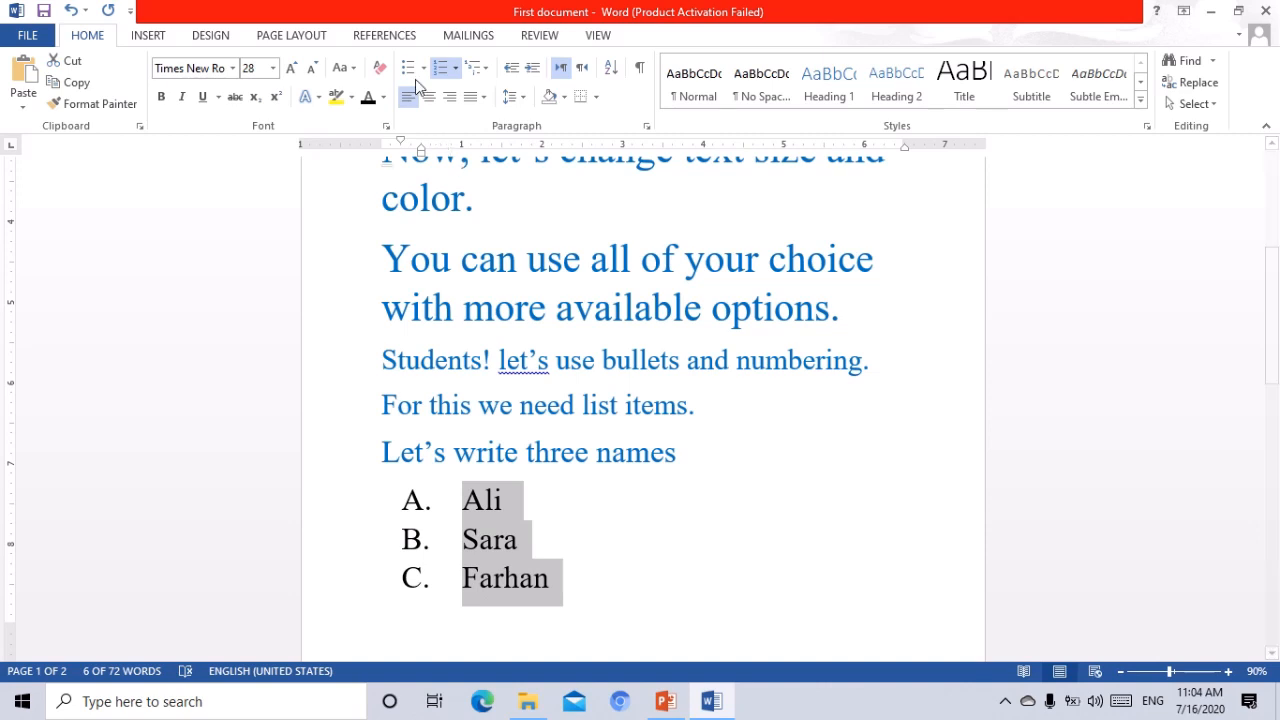
Step: Change the three names' numbering to the 1. 2. 3. format and deselect the list
left_click(455, 68)
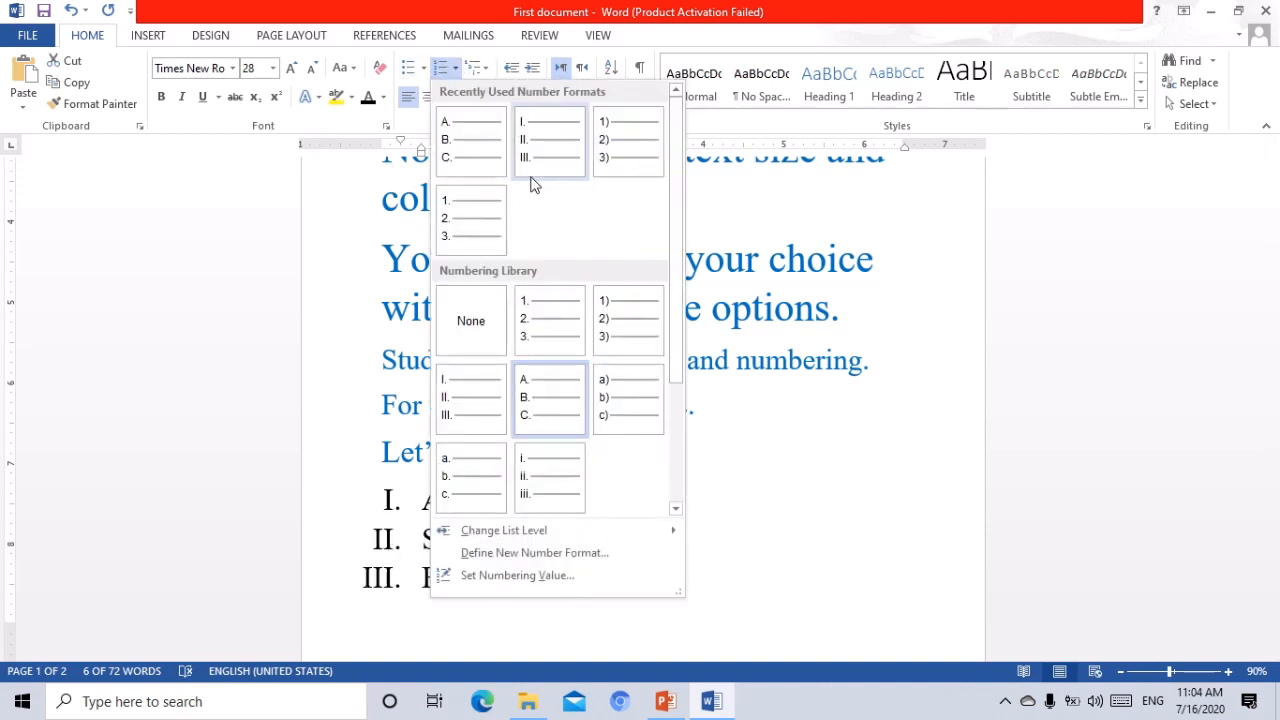
left_click(471, 215)
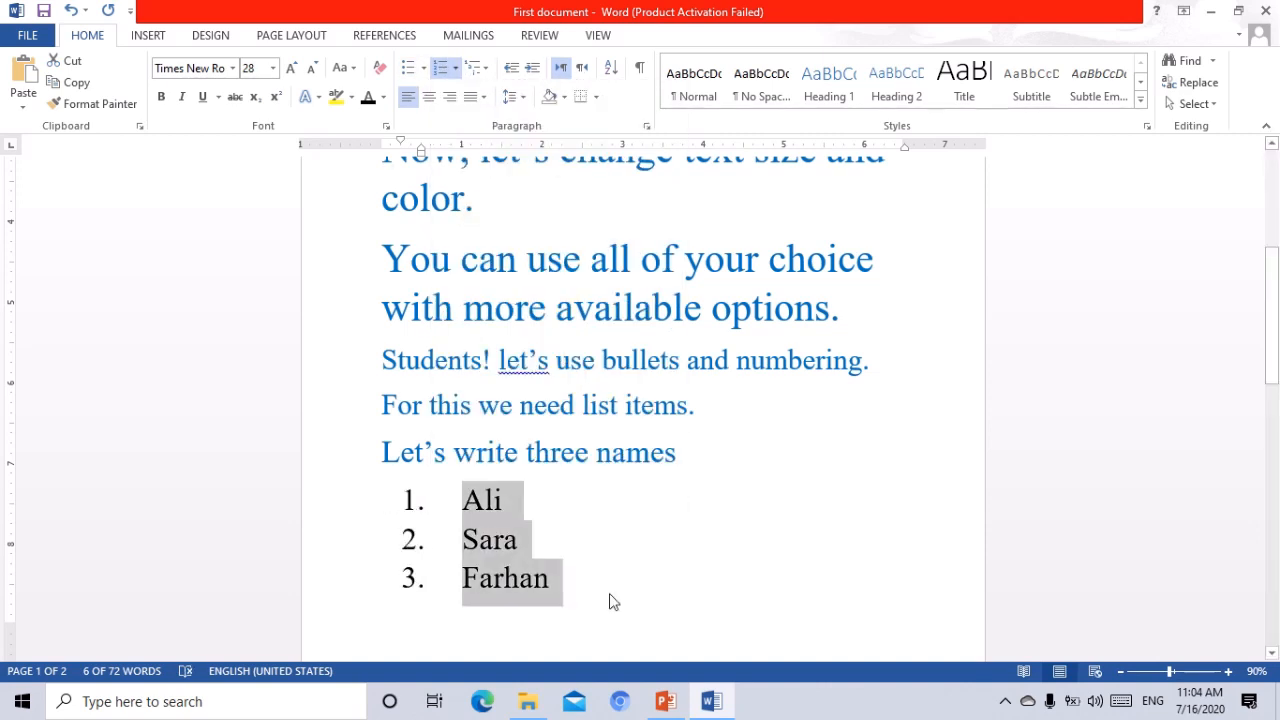
left_click(600, 557)
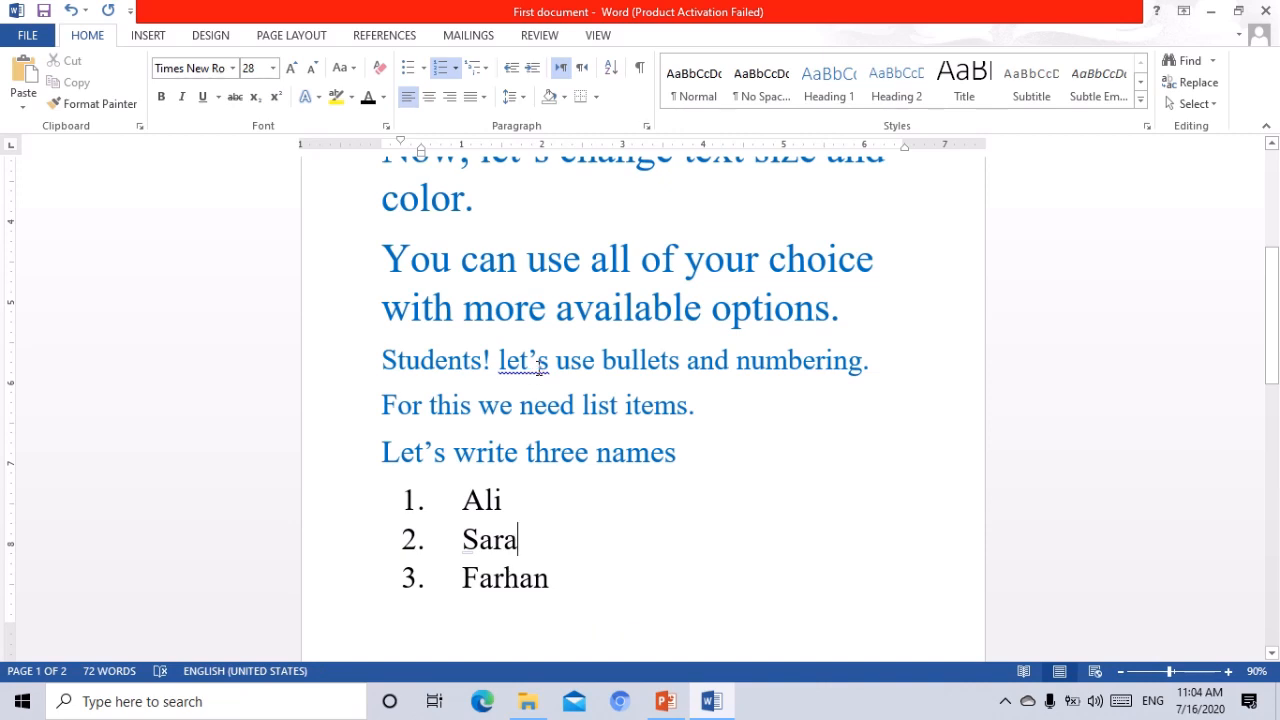
Step: Extend the numbered list after the third name with the items "Jdghkjgk" and "Kdgjladgkj", and start a sixth item
left_click(561, 580)
key("Return")
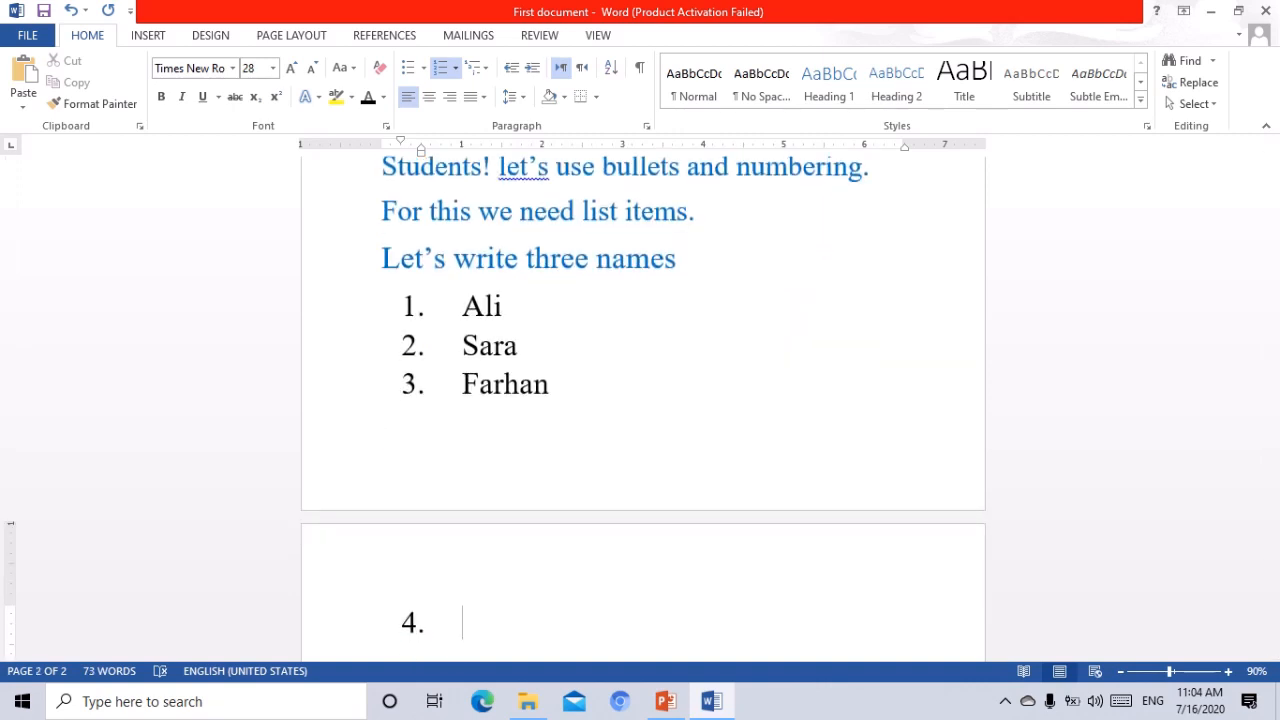
type("jdghkjgk")
key("Return")
type("kdgj")
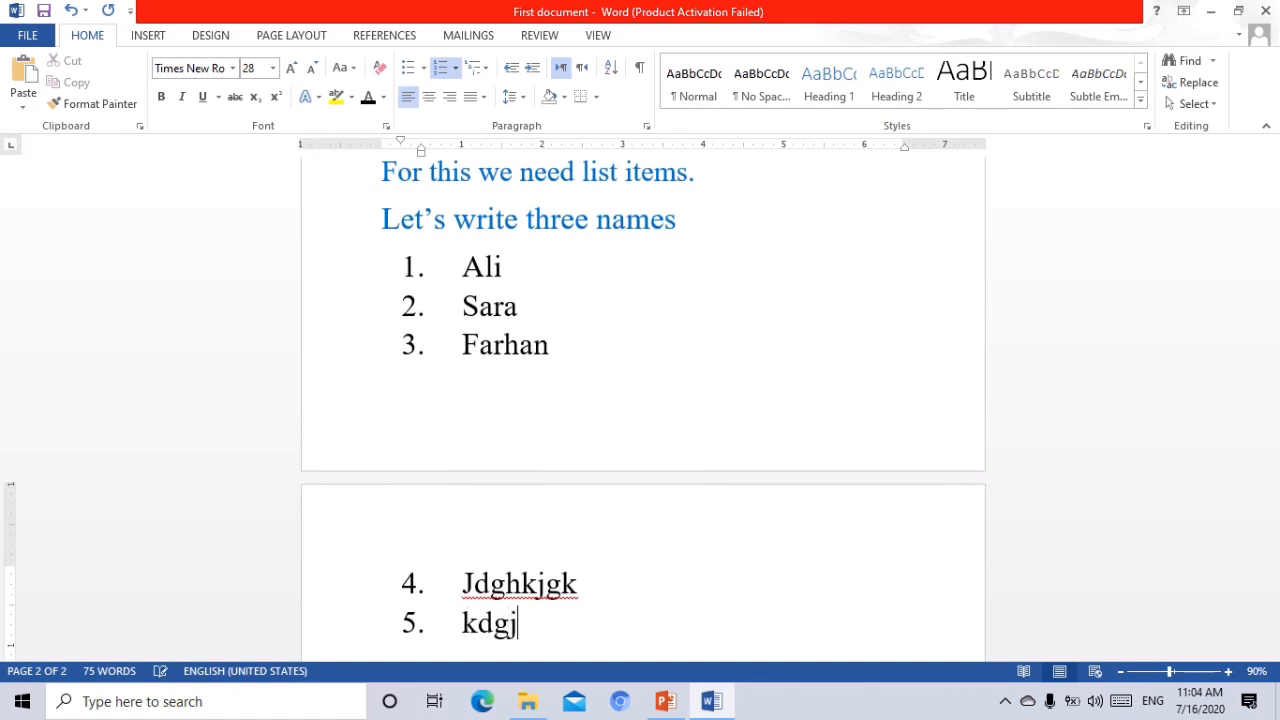
type("ladgkj")
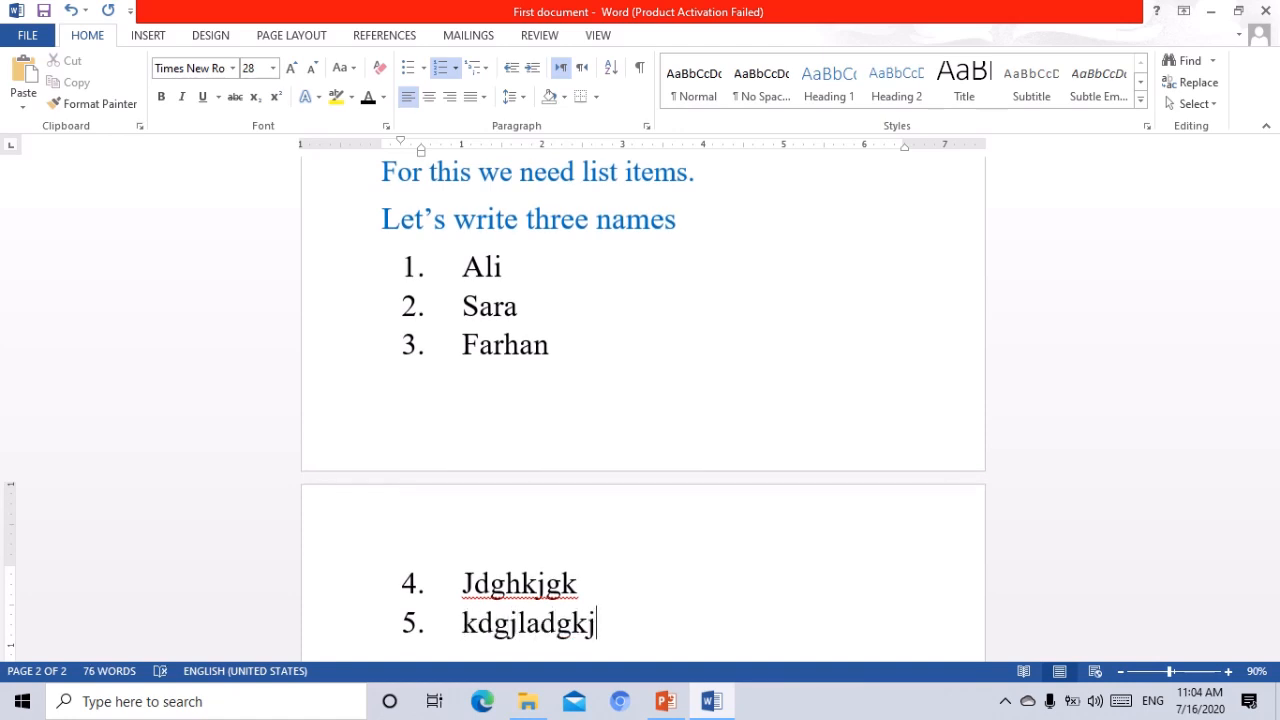
key("Return")
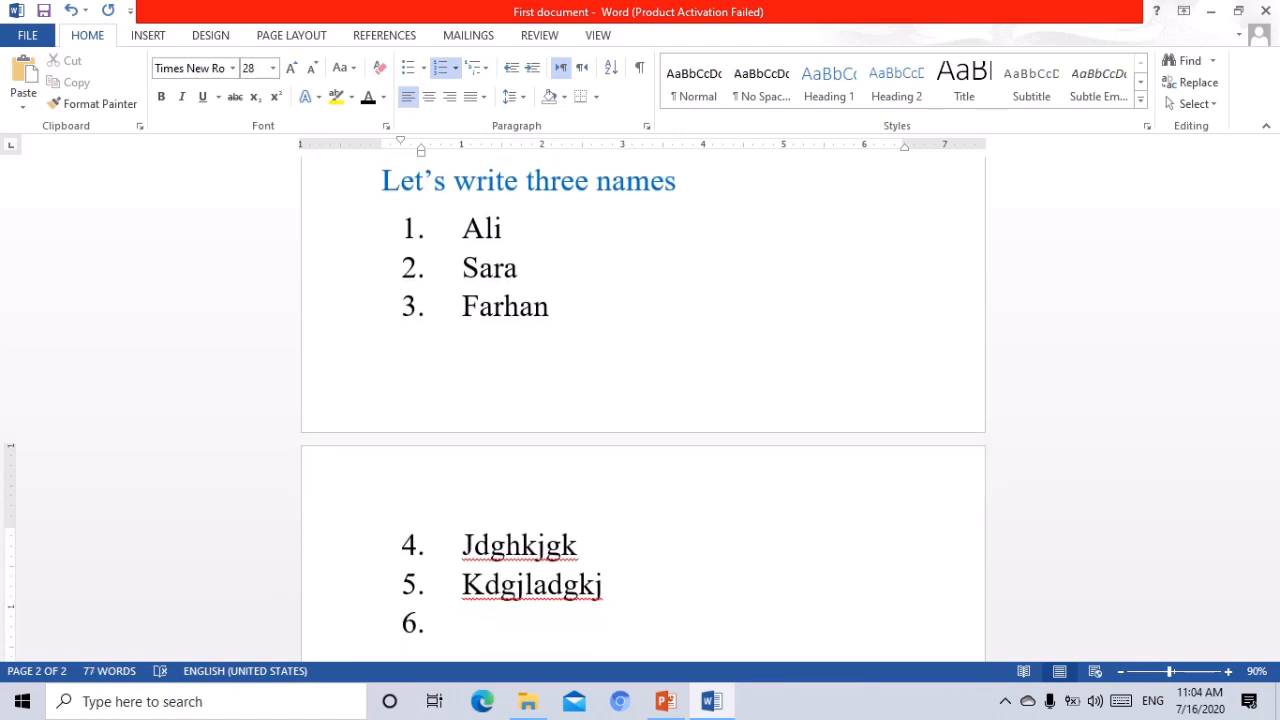
Step: Write "But I don’t want to continue my list so let’s remove numbering from 5 and 6" as list item 6
type("but i do")
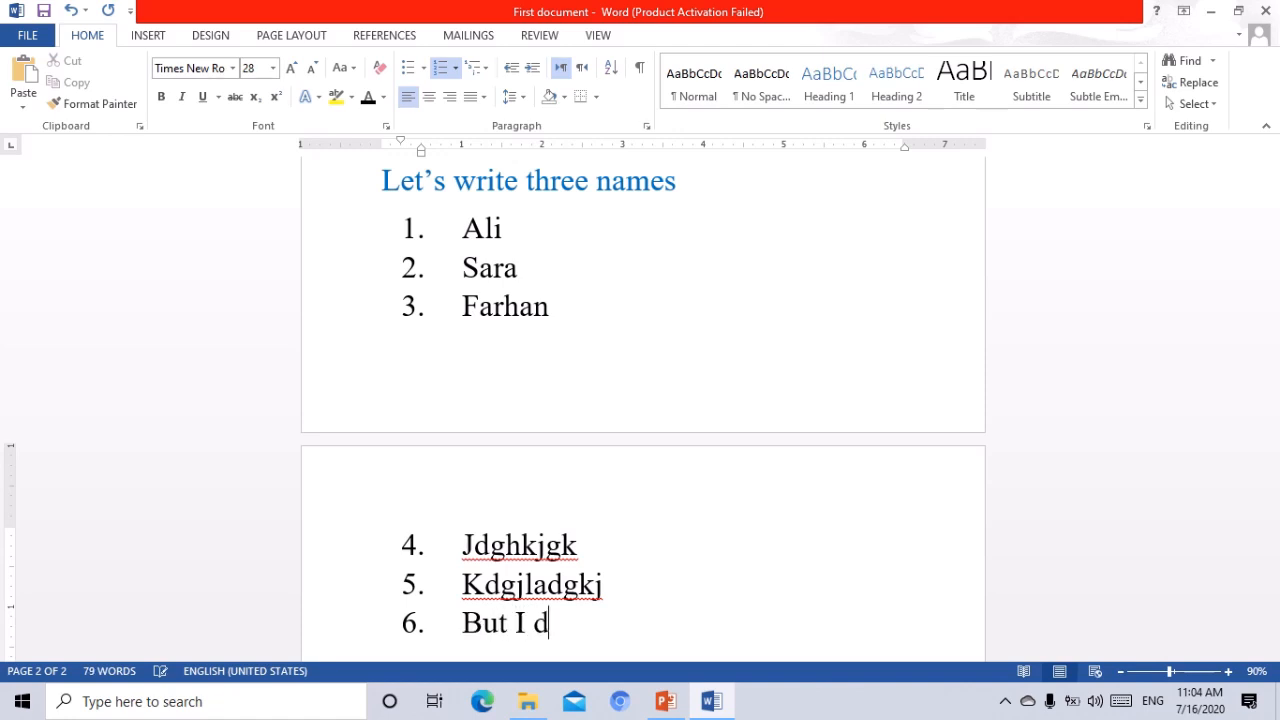
type("n't ")
type("want")
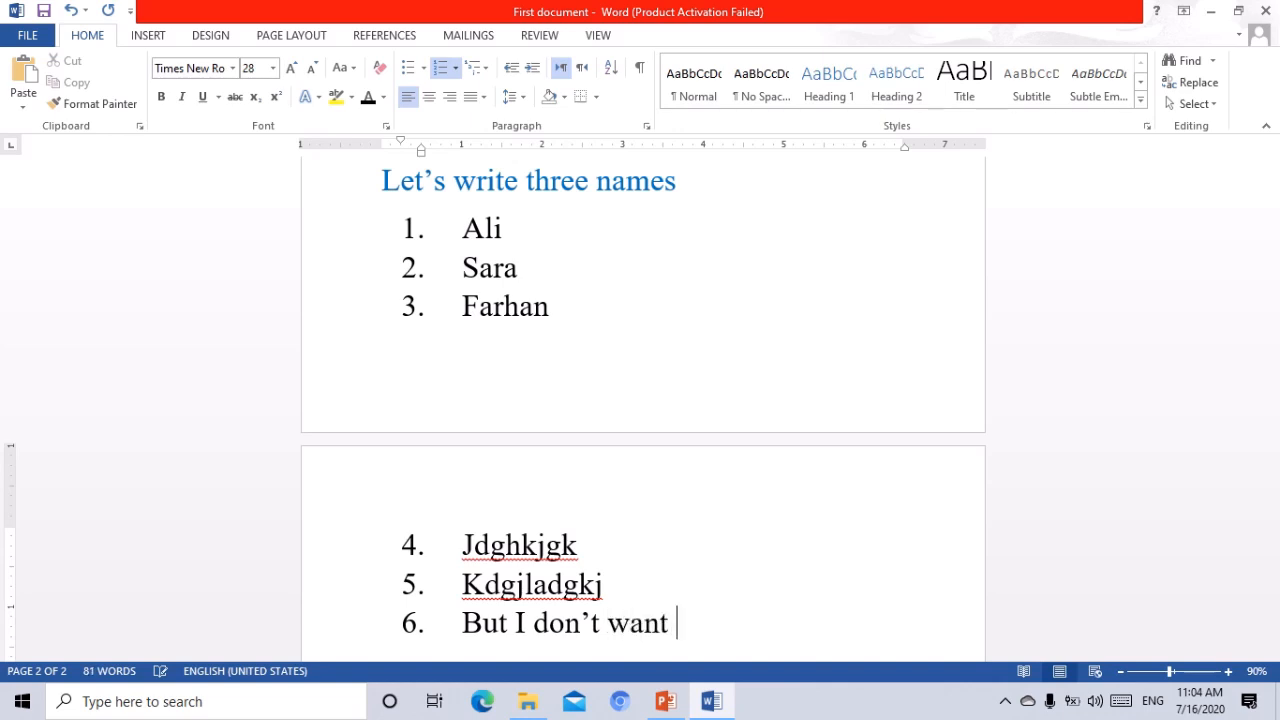
type(" to co")
type("n")
type("tinue ")
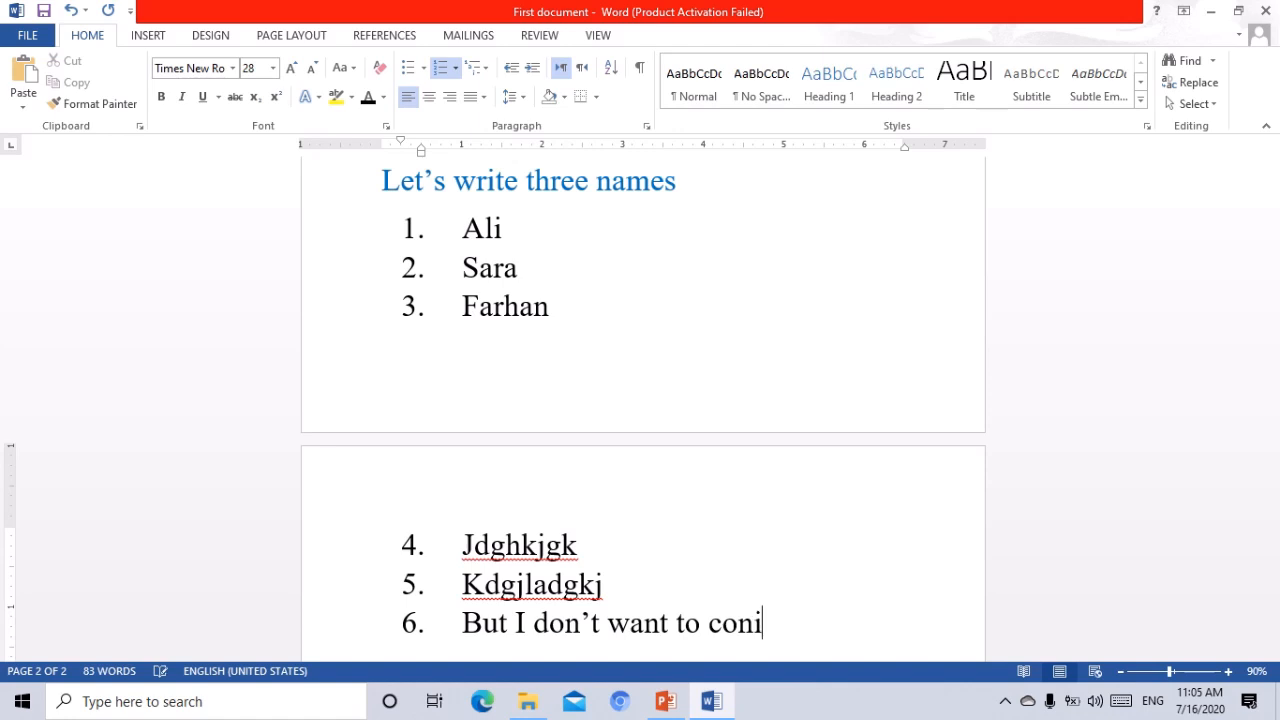
type("m")
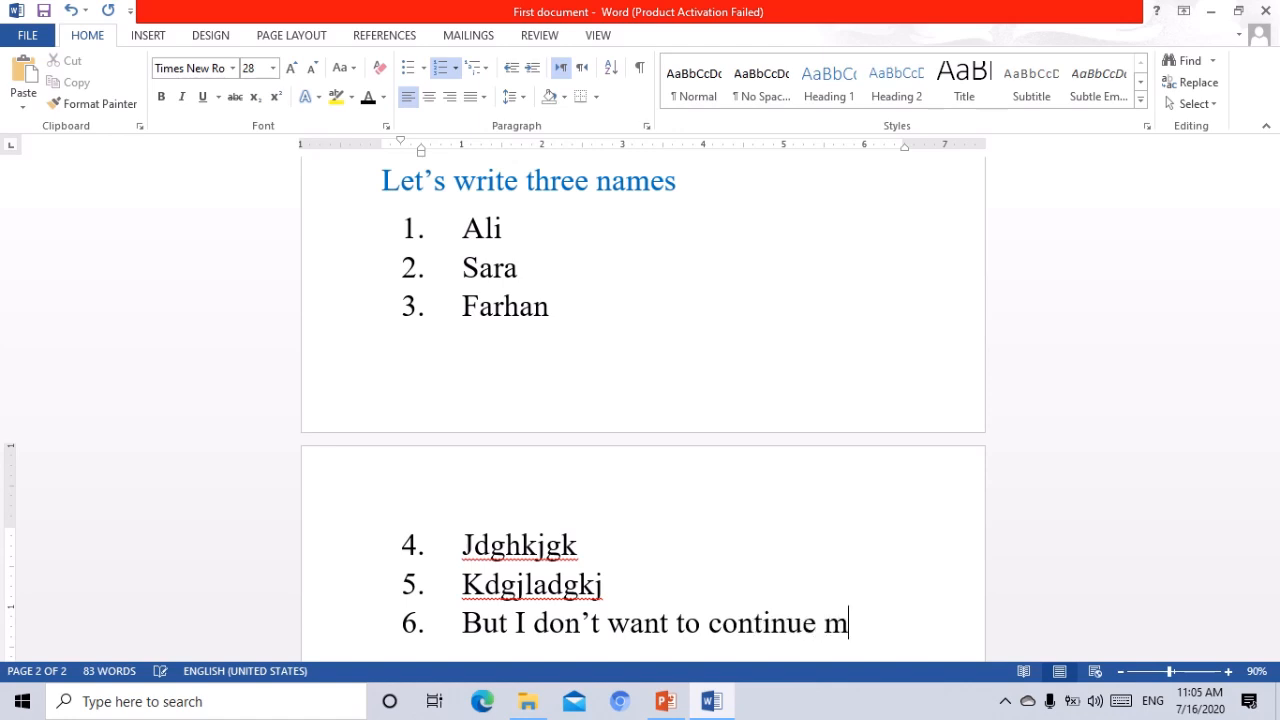
type("y list")
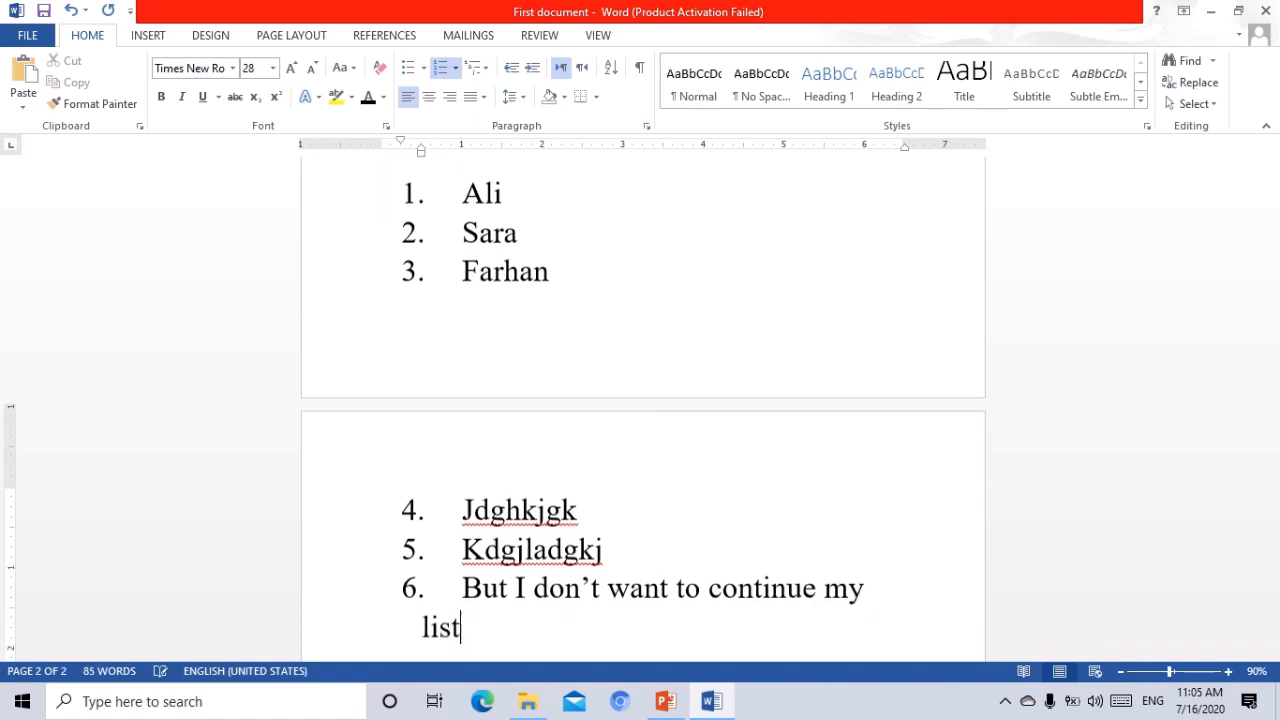
type(" so le")
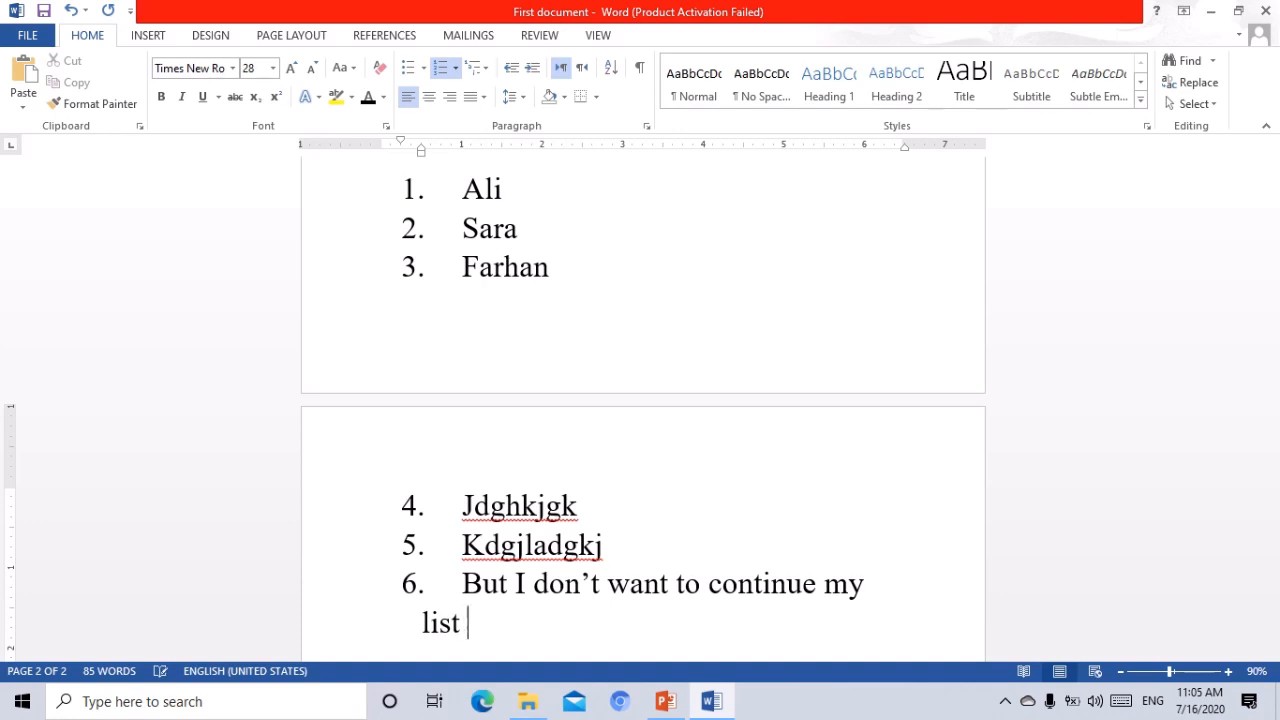
type("t's ")
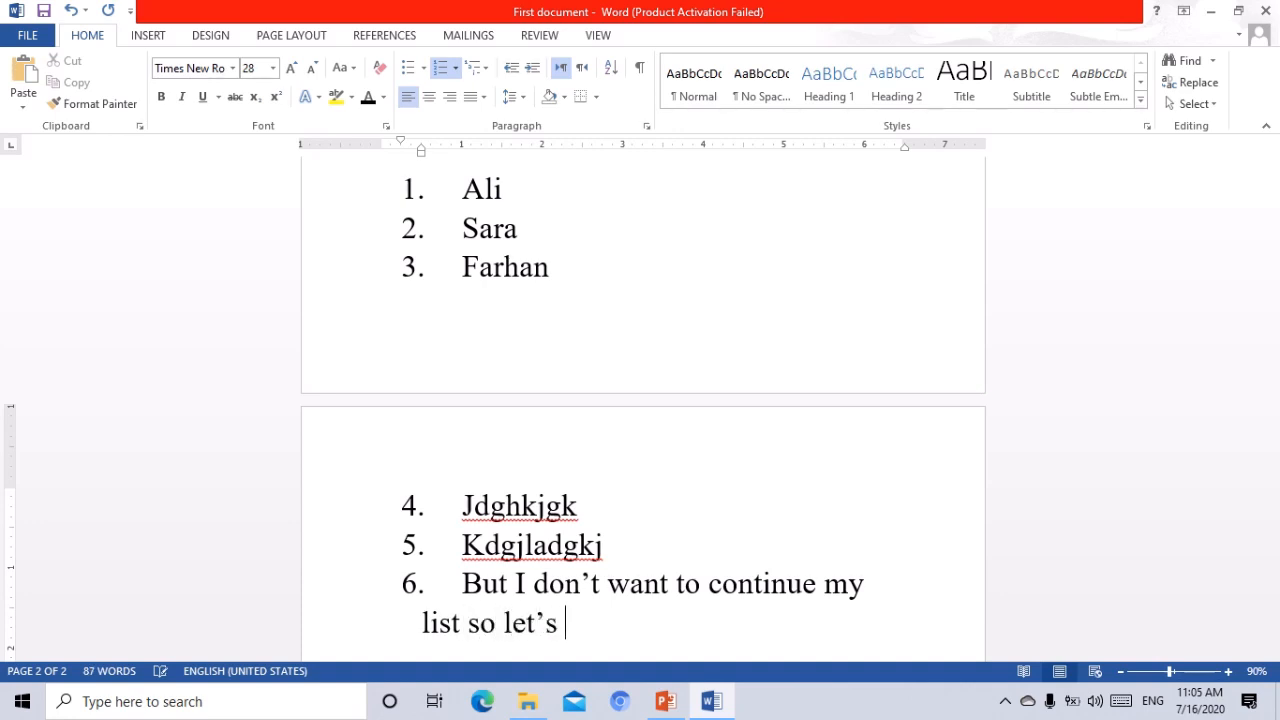
type("remove")
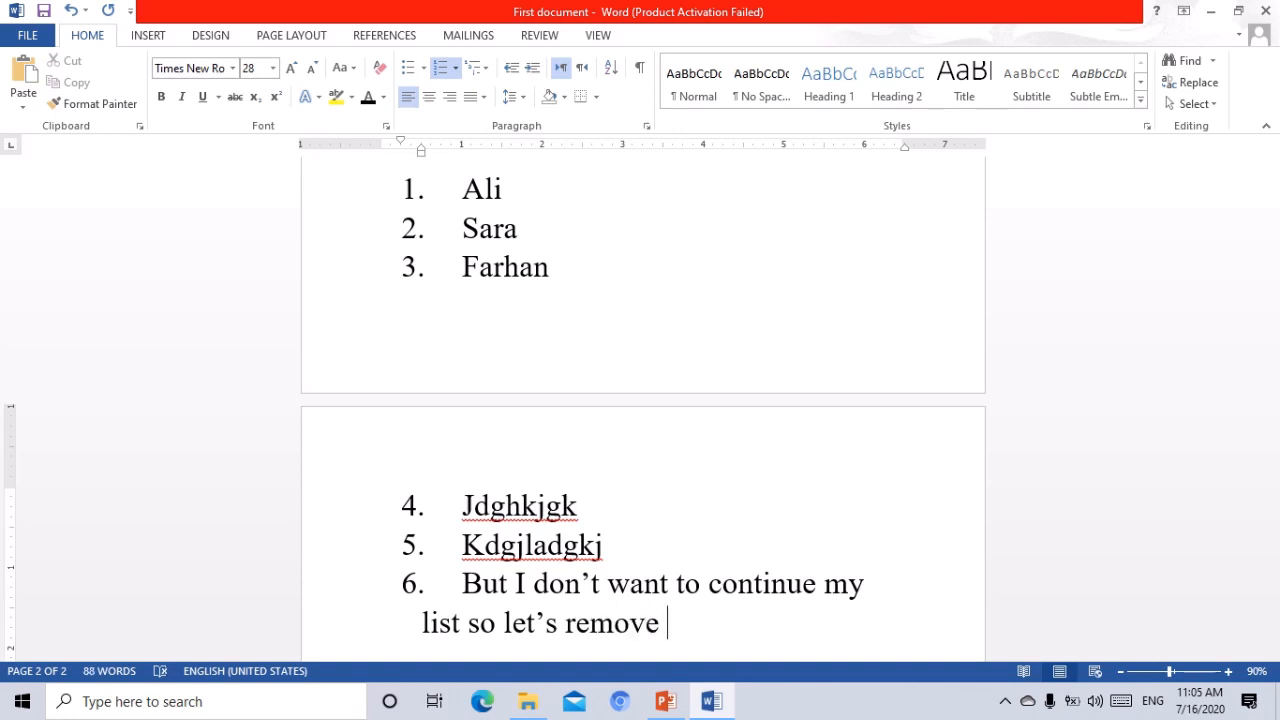
type(" number")
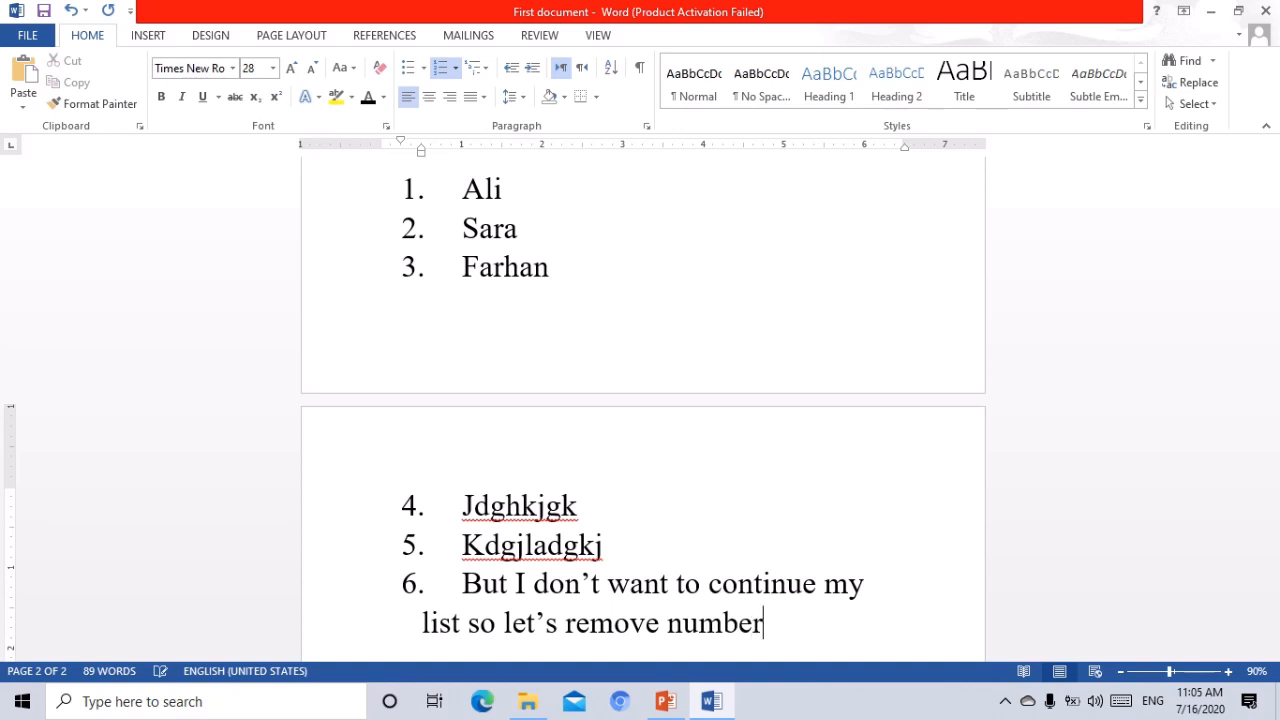
type("ing fro")
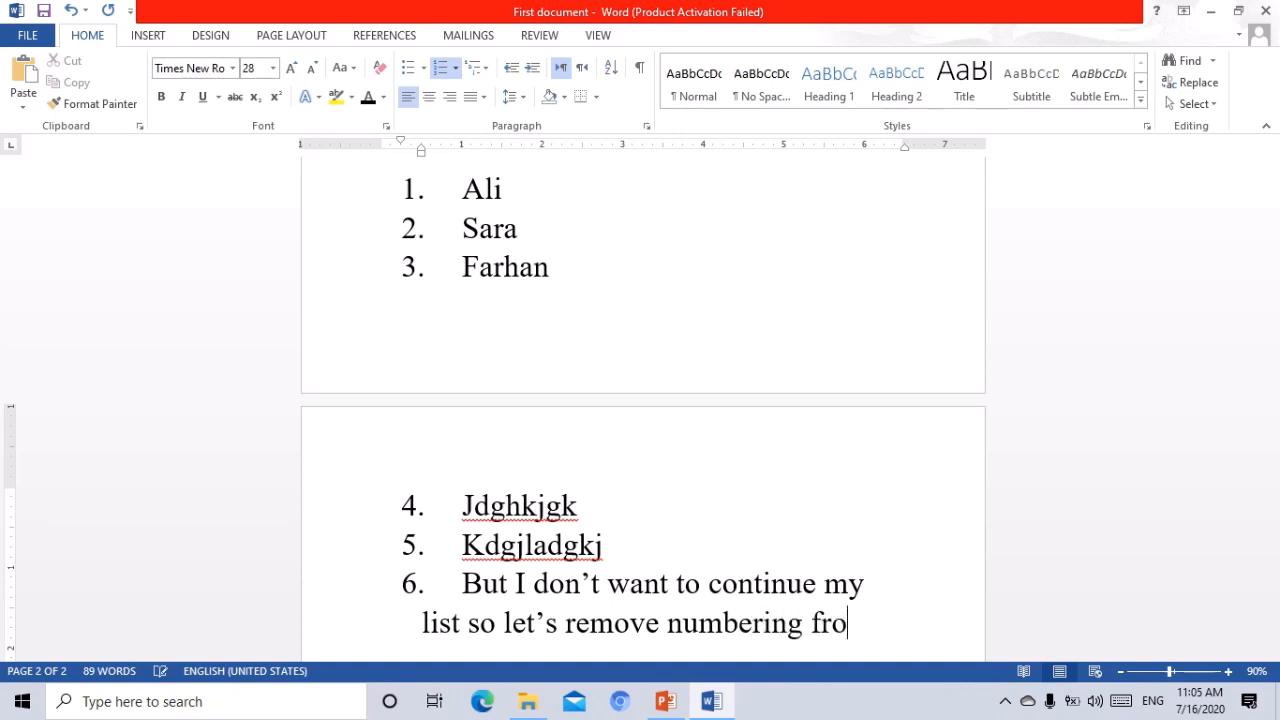
type("m 5 and")
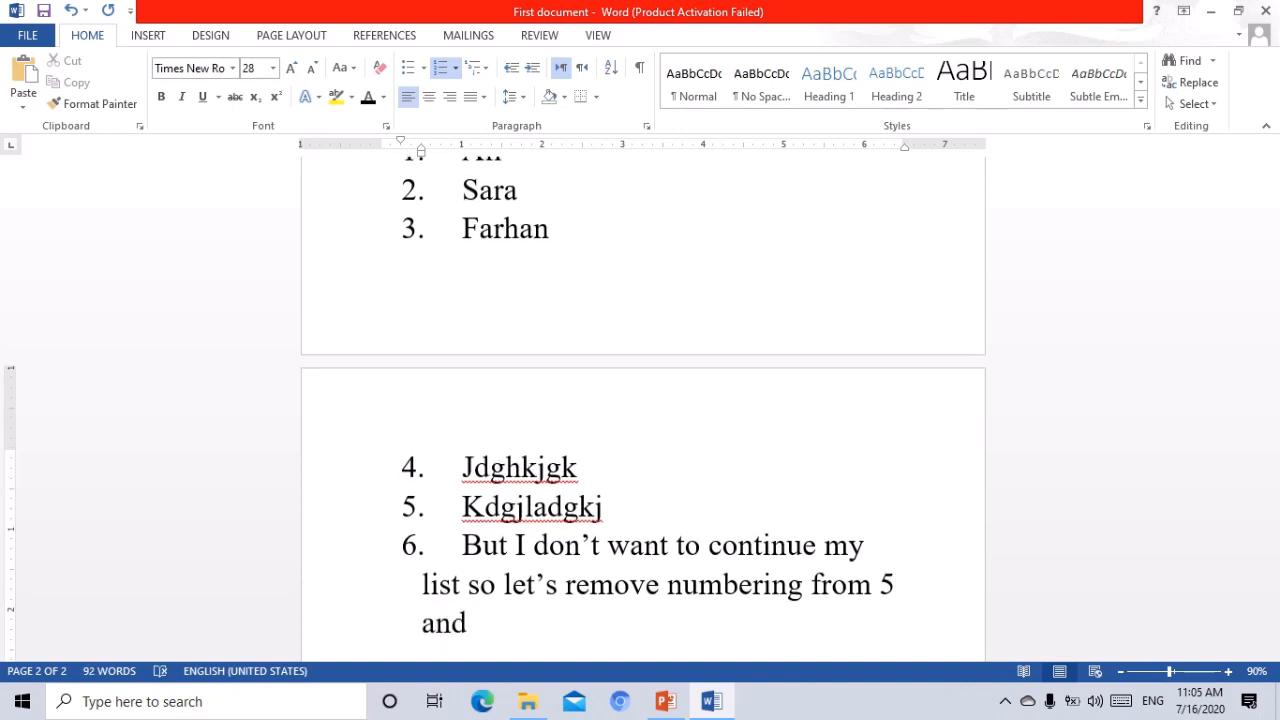
type(" 6")
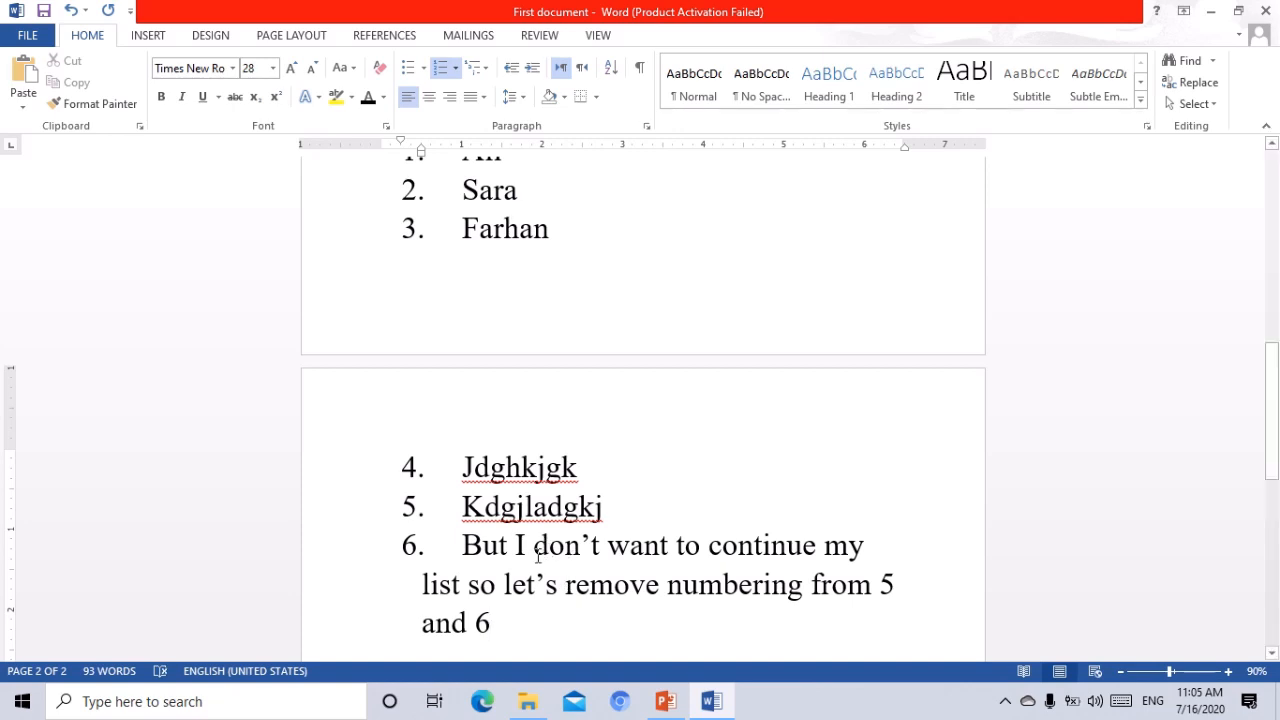
Step: Remove the numbering from list items 5 and 6
left_click_drag(462, 507, 520, 622)
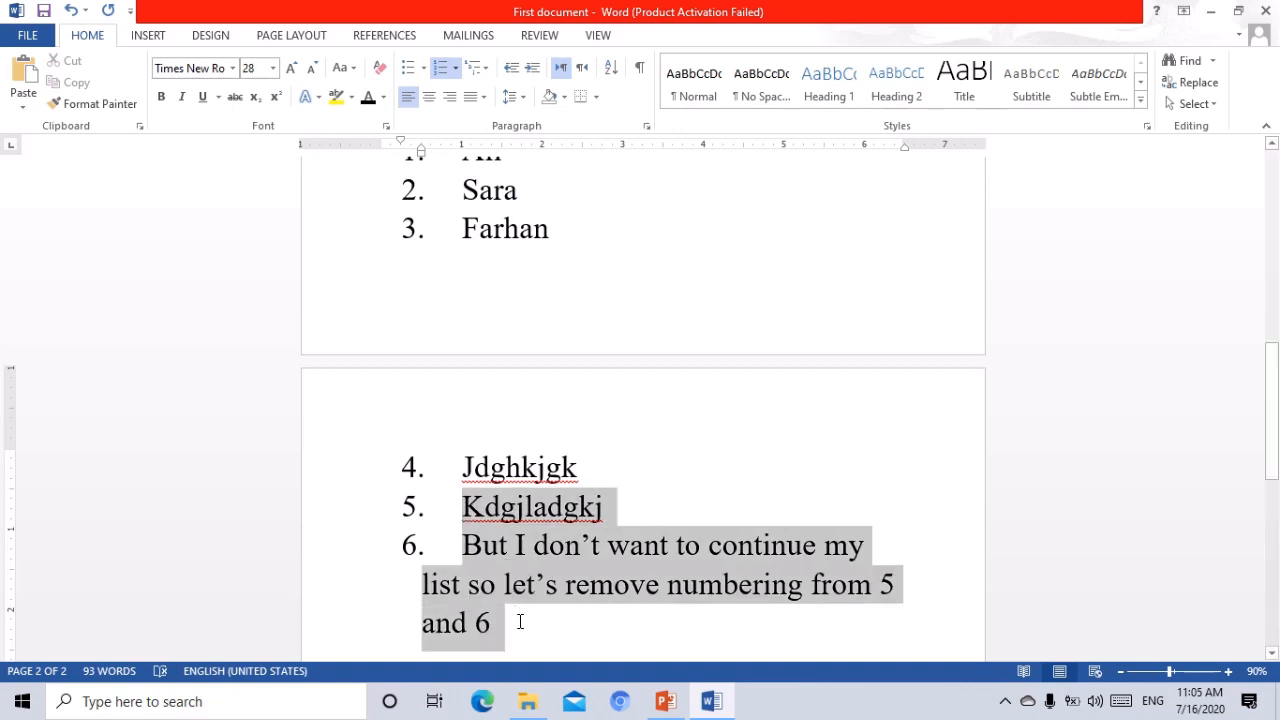
left_click(441, 70)
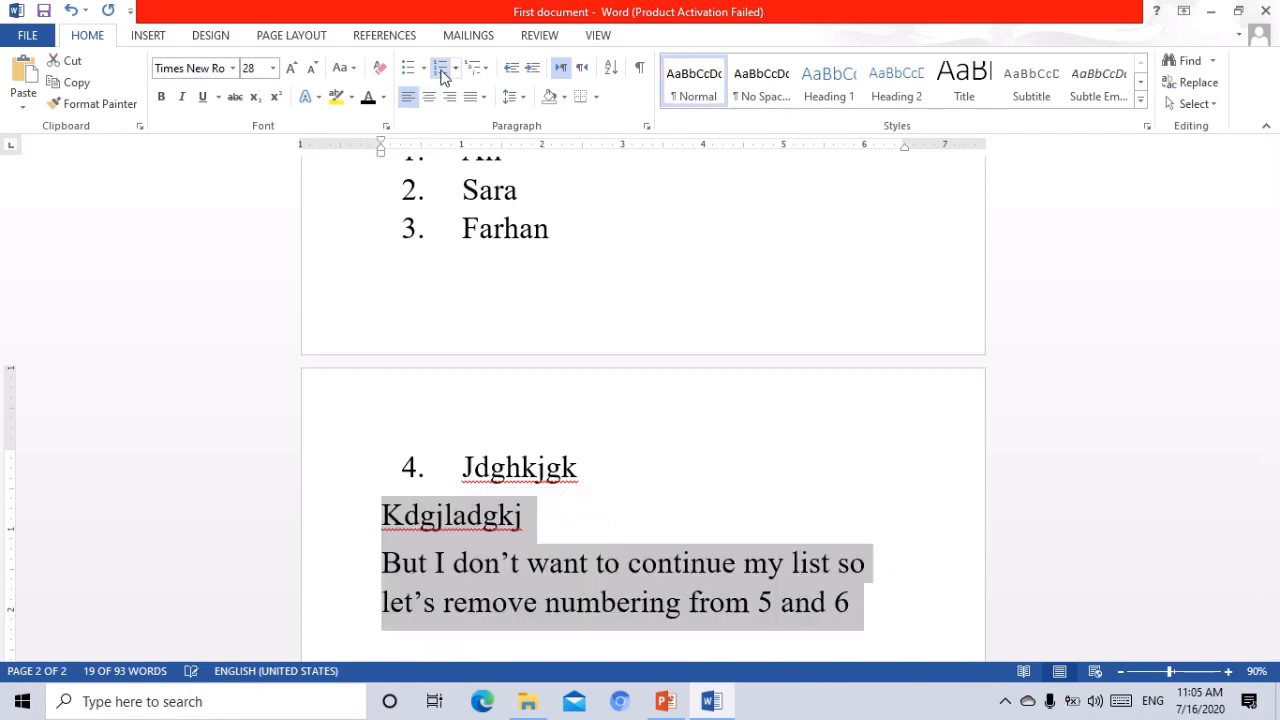
left_click(502, 556)
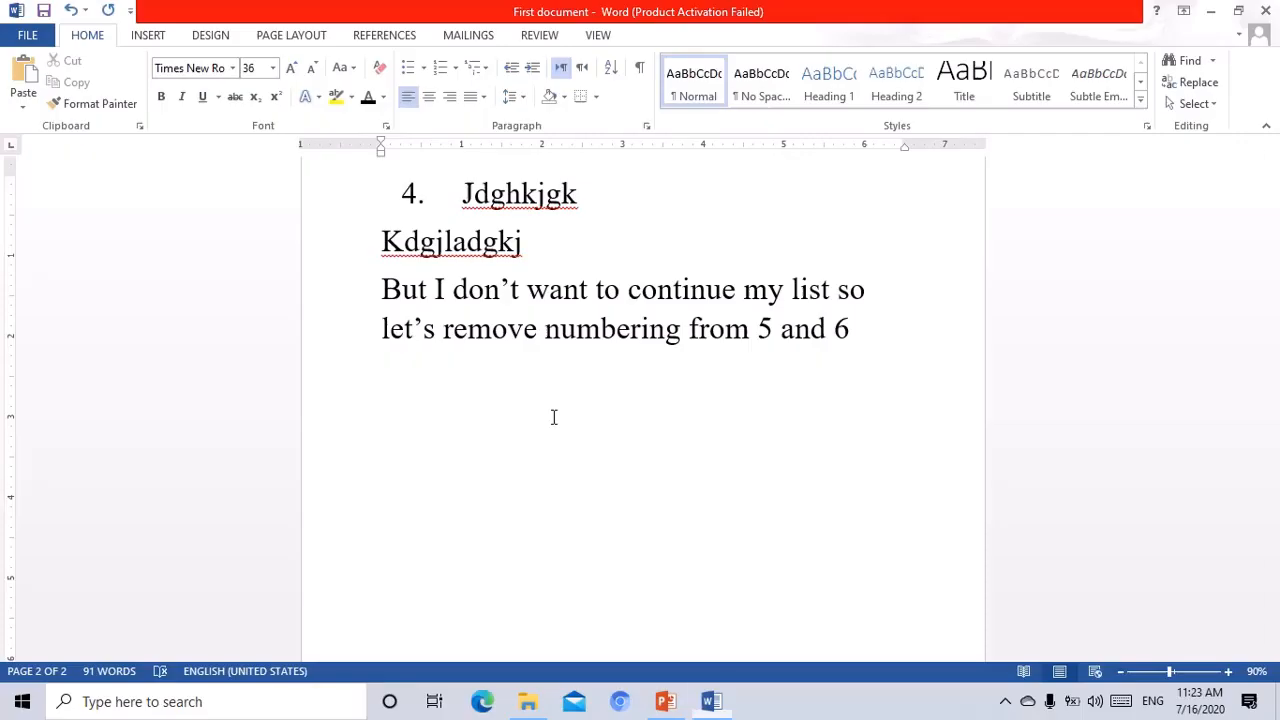
Step: Write "Students you can see red line on 4th point and next text." below the paragraph about removing numbering
type("S")
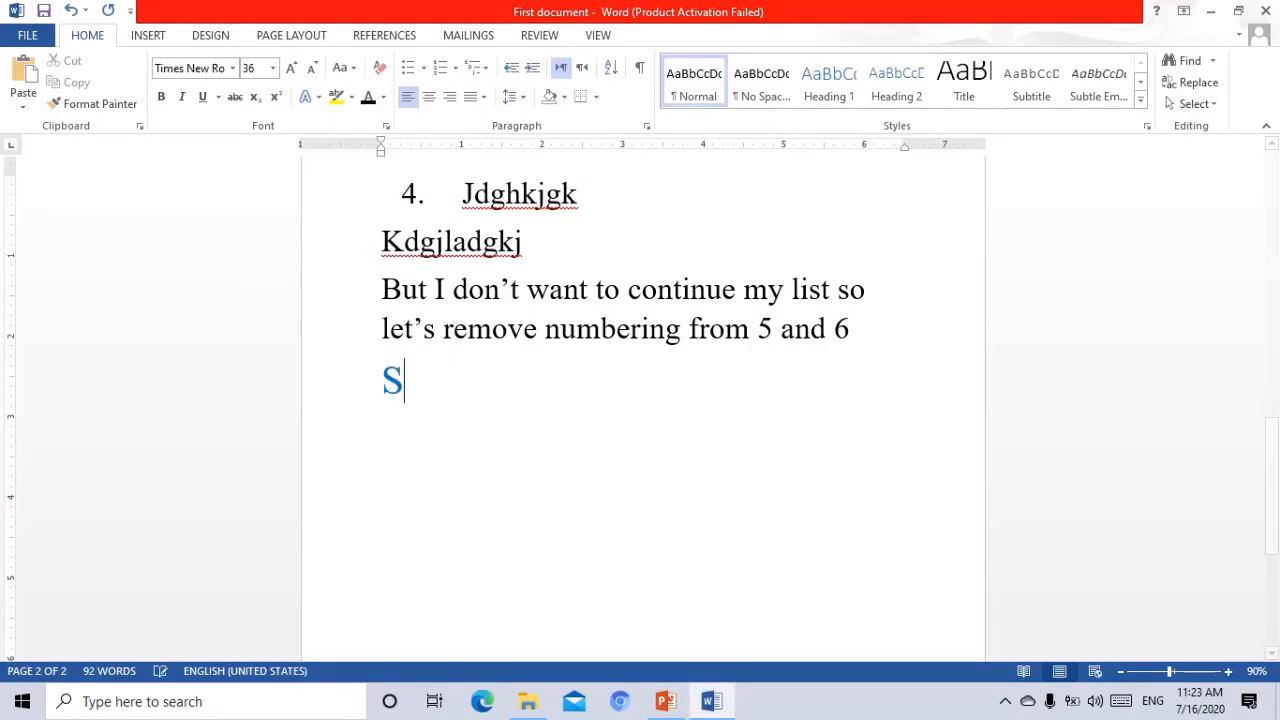
type("tudents ")
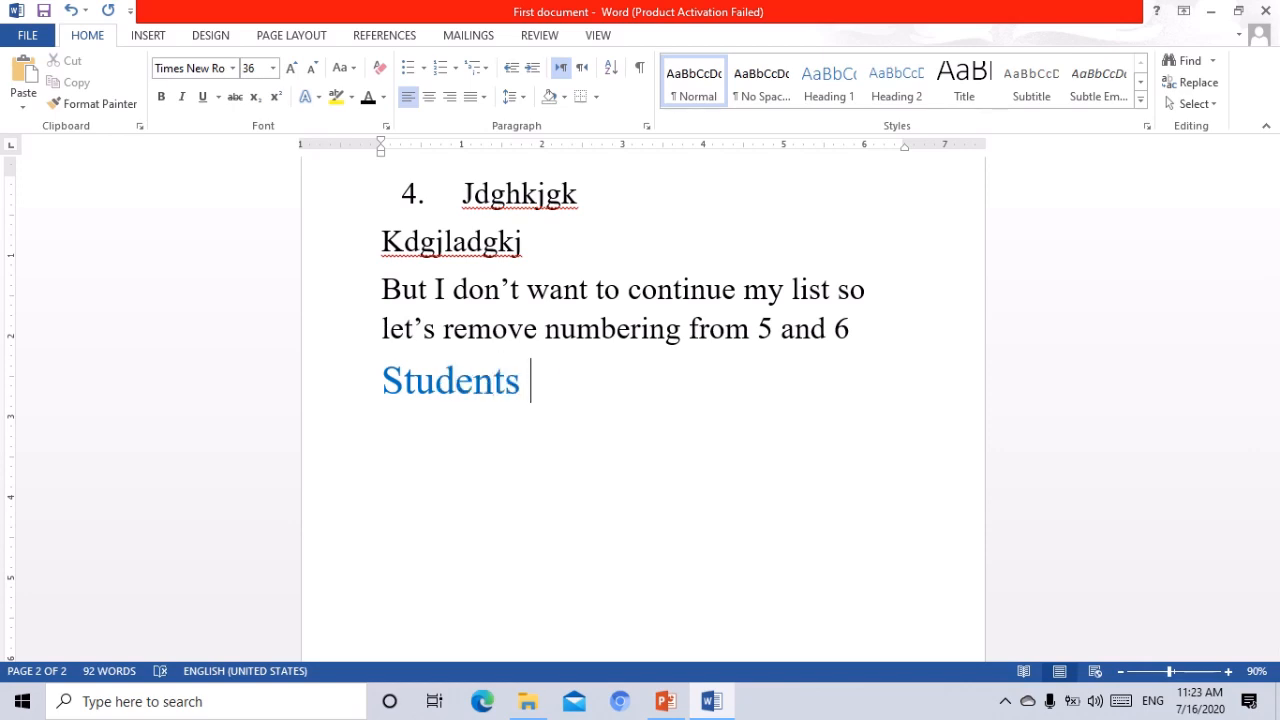
type("you can see ")
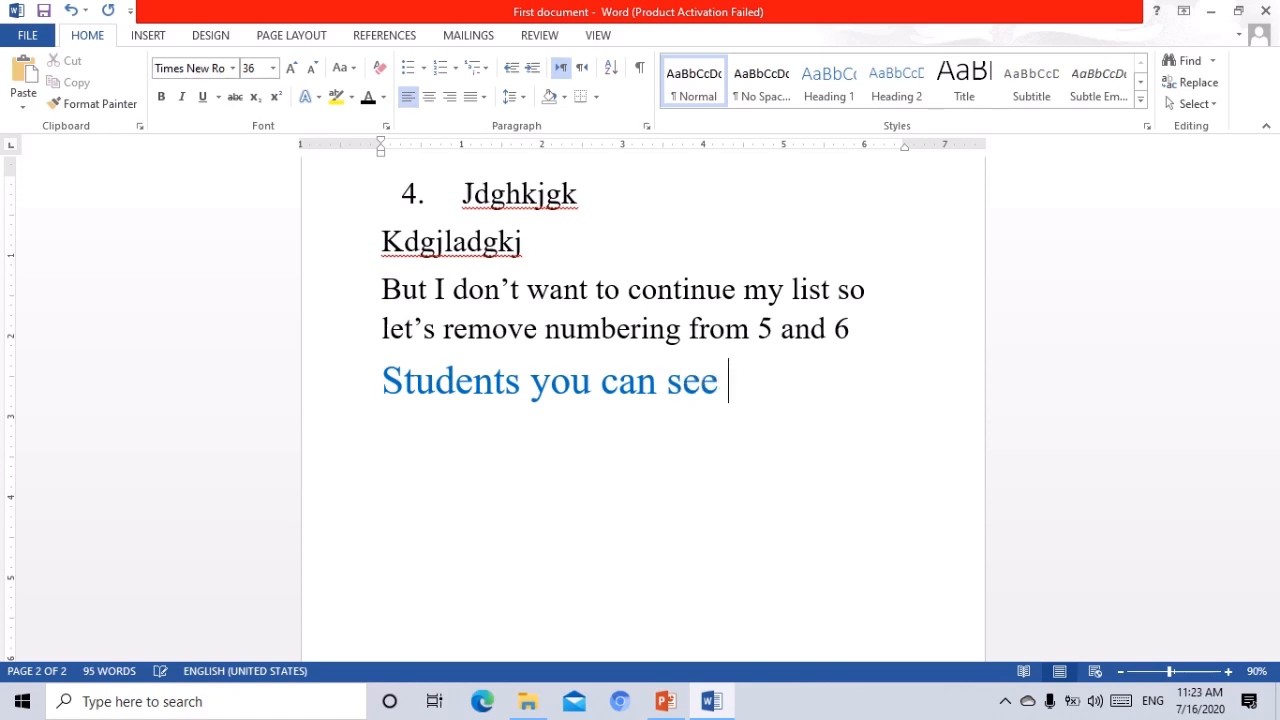
type("red l")
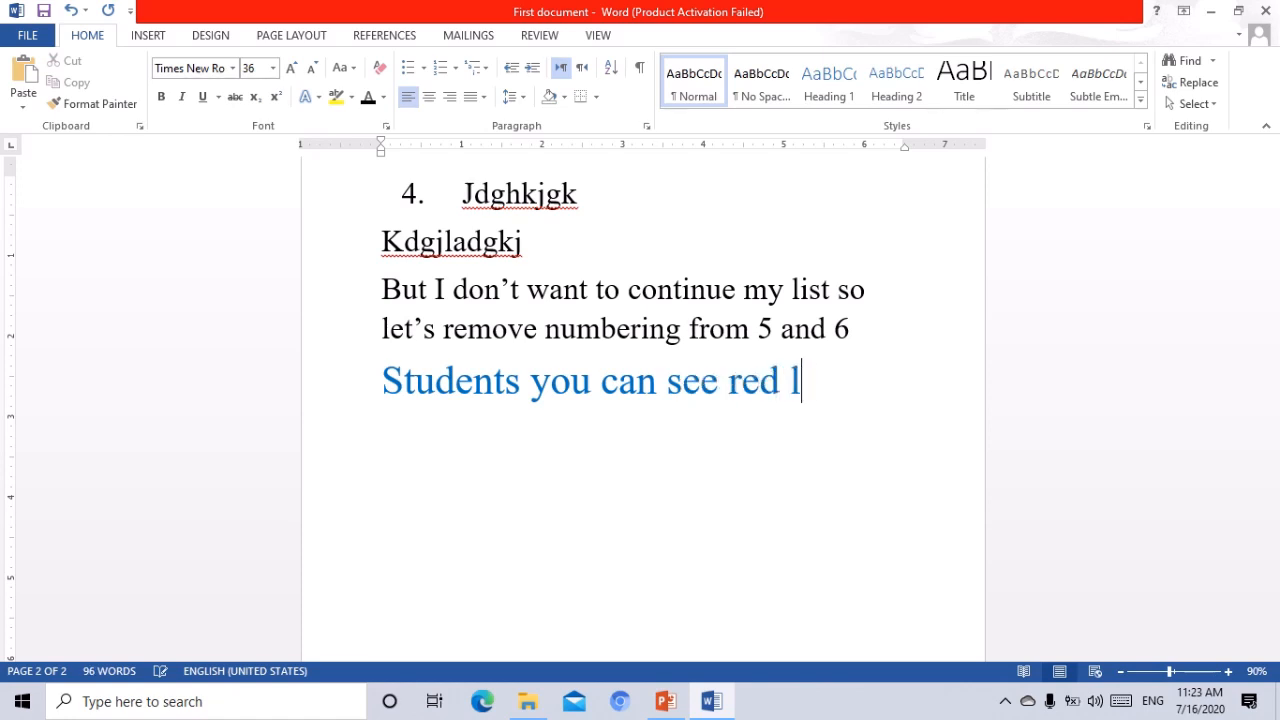
type("ine ")
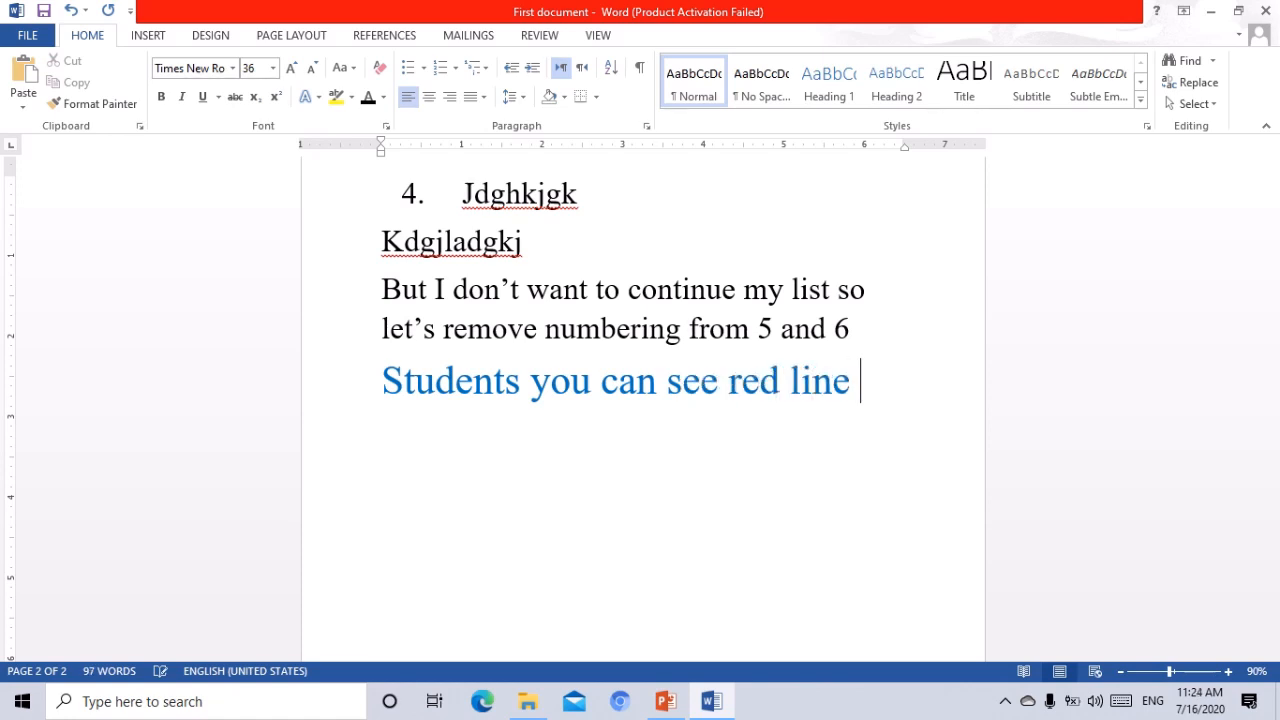
type("on 4")
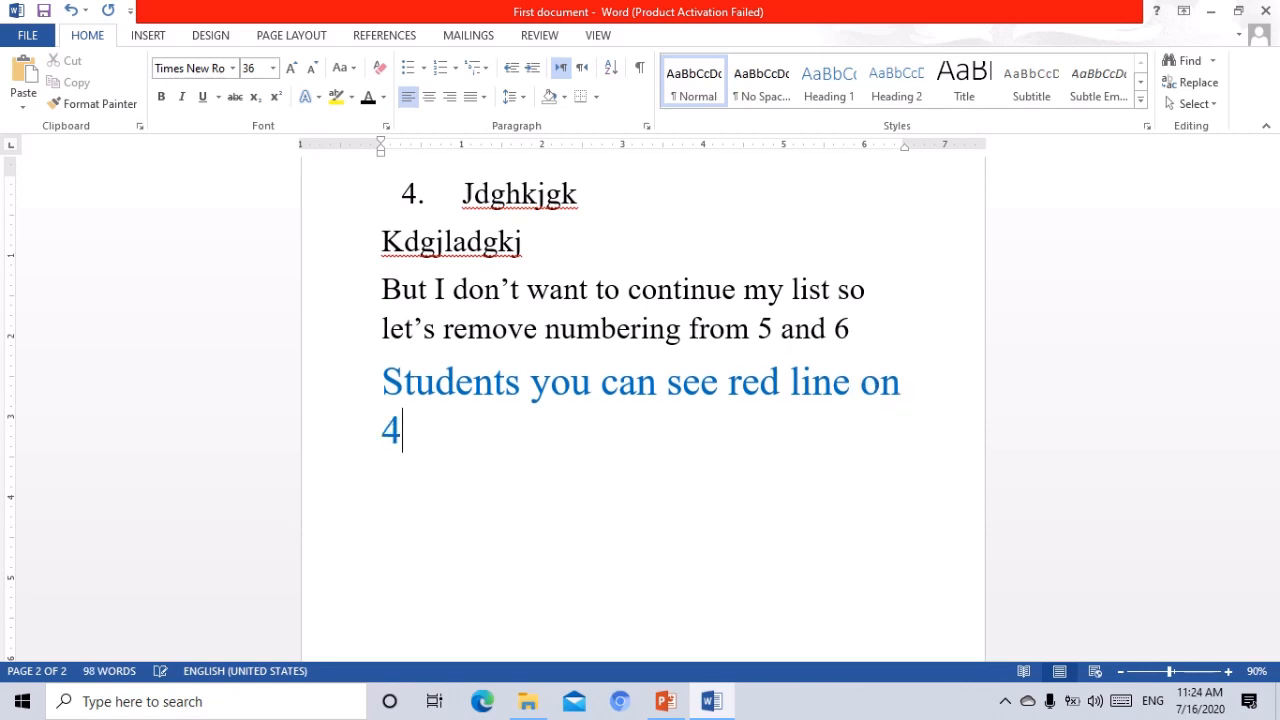
type("th po")
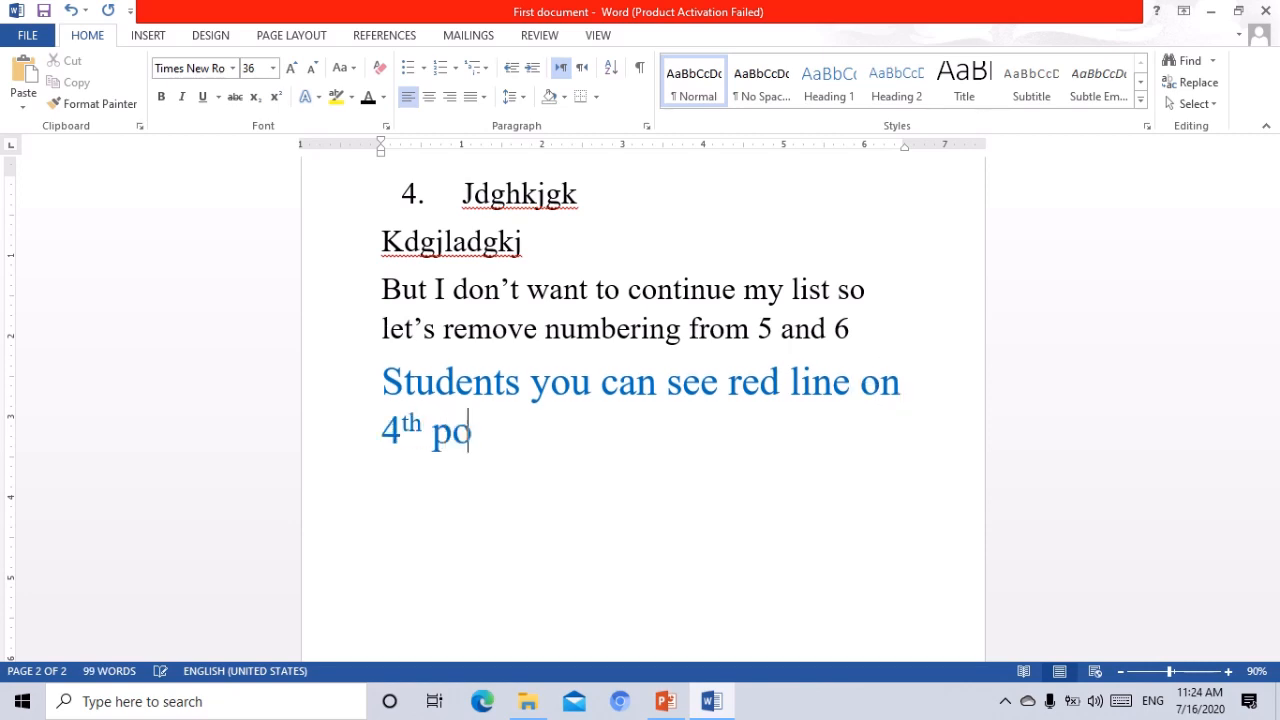
type("int")
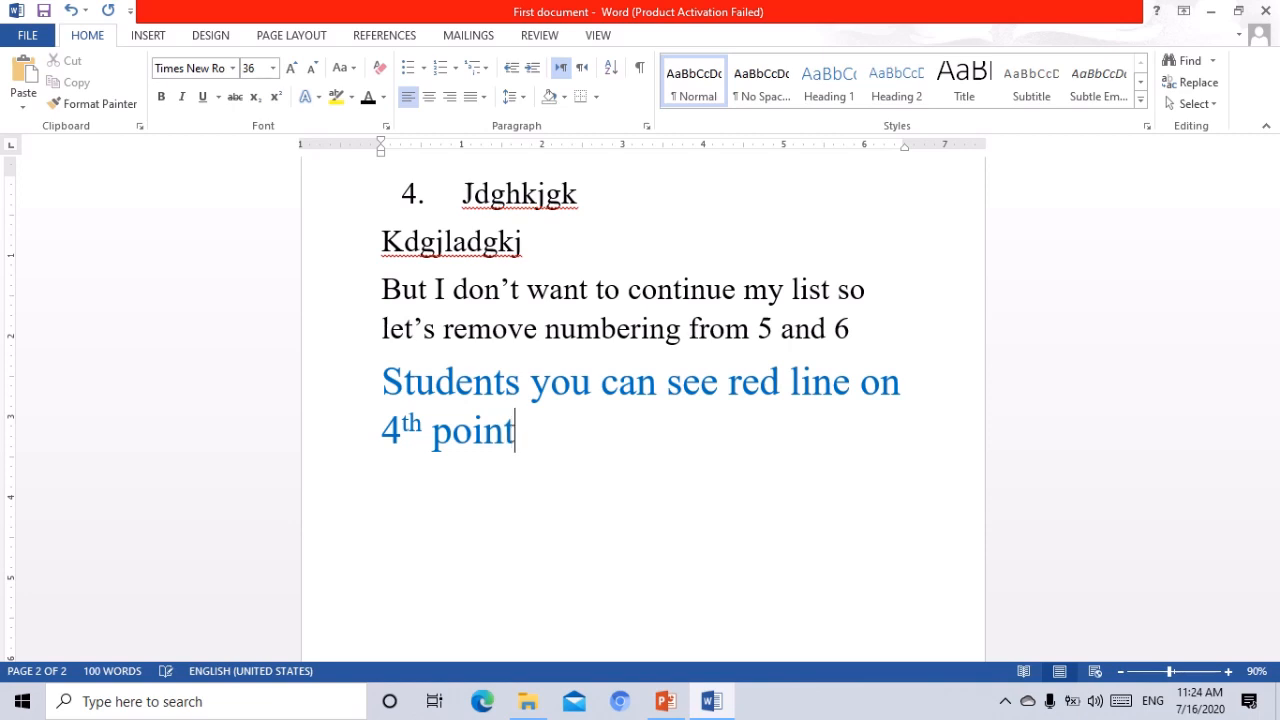
type(" and ")
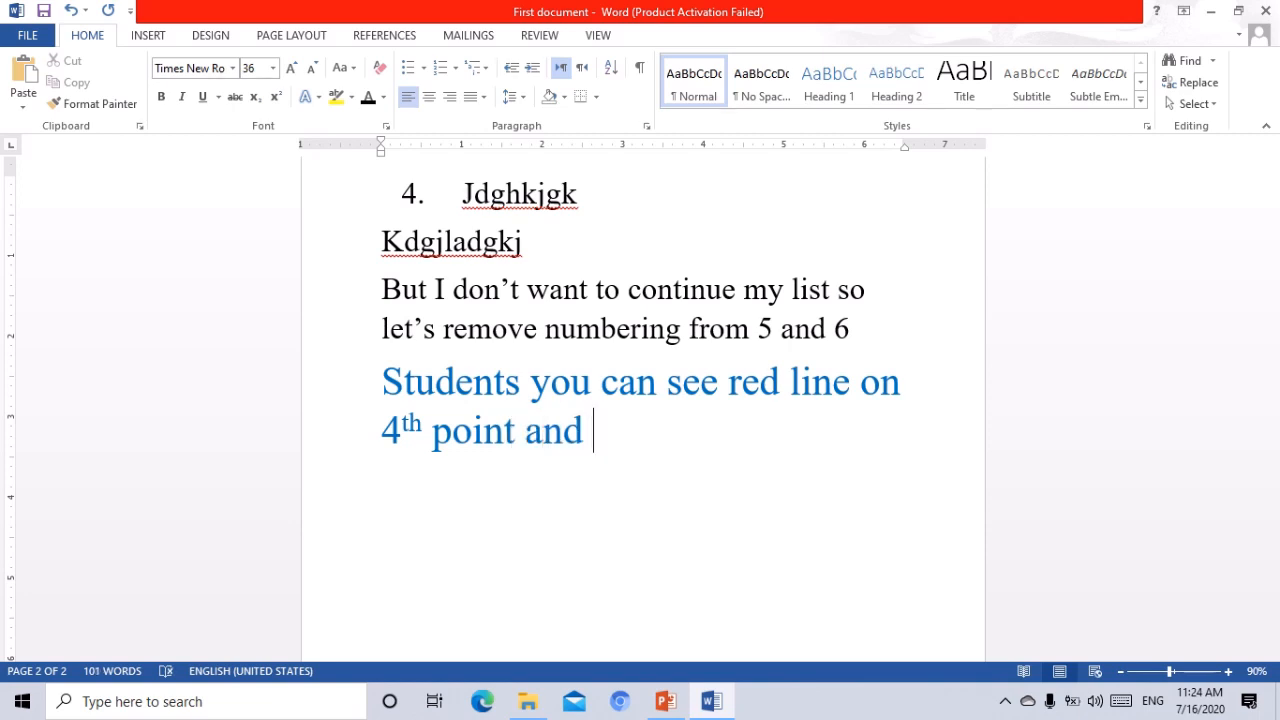
type("nex")
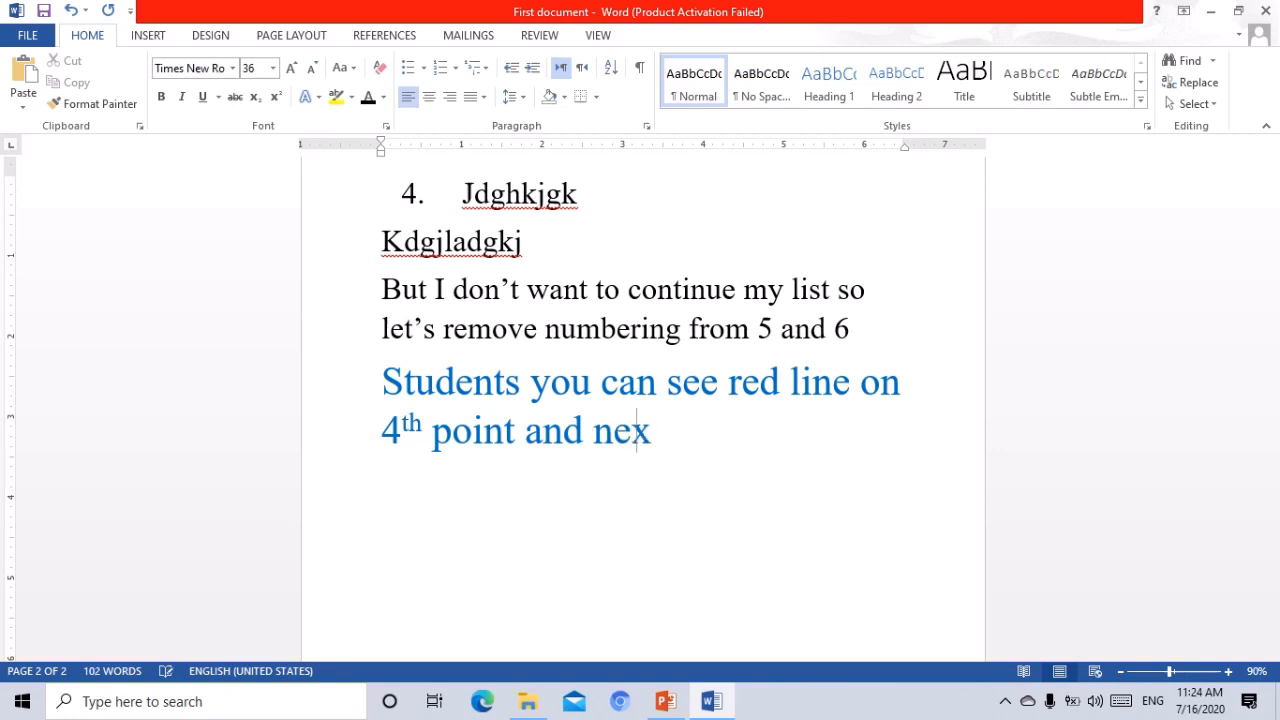
type("t text tex")
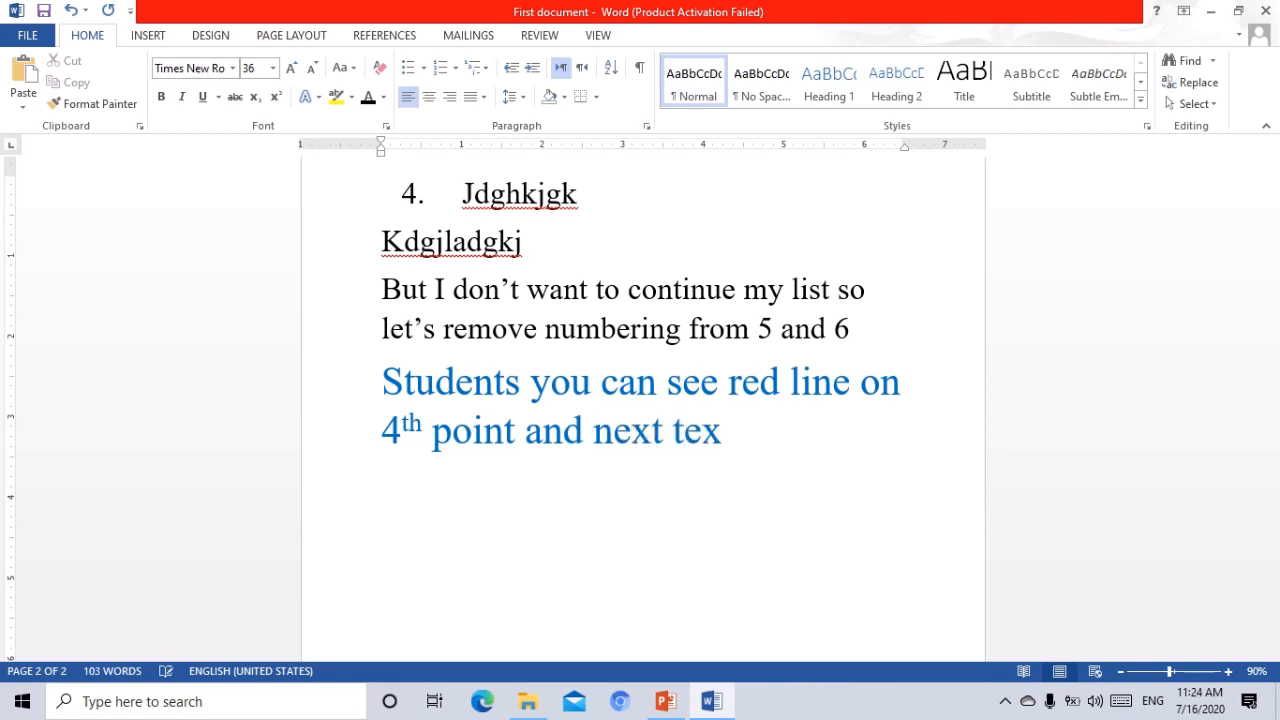
type(".")
Step: Add the question "What does it mean?" as a new paragraph below the red line sentence
key("Return")
type("wht ")
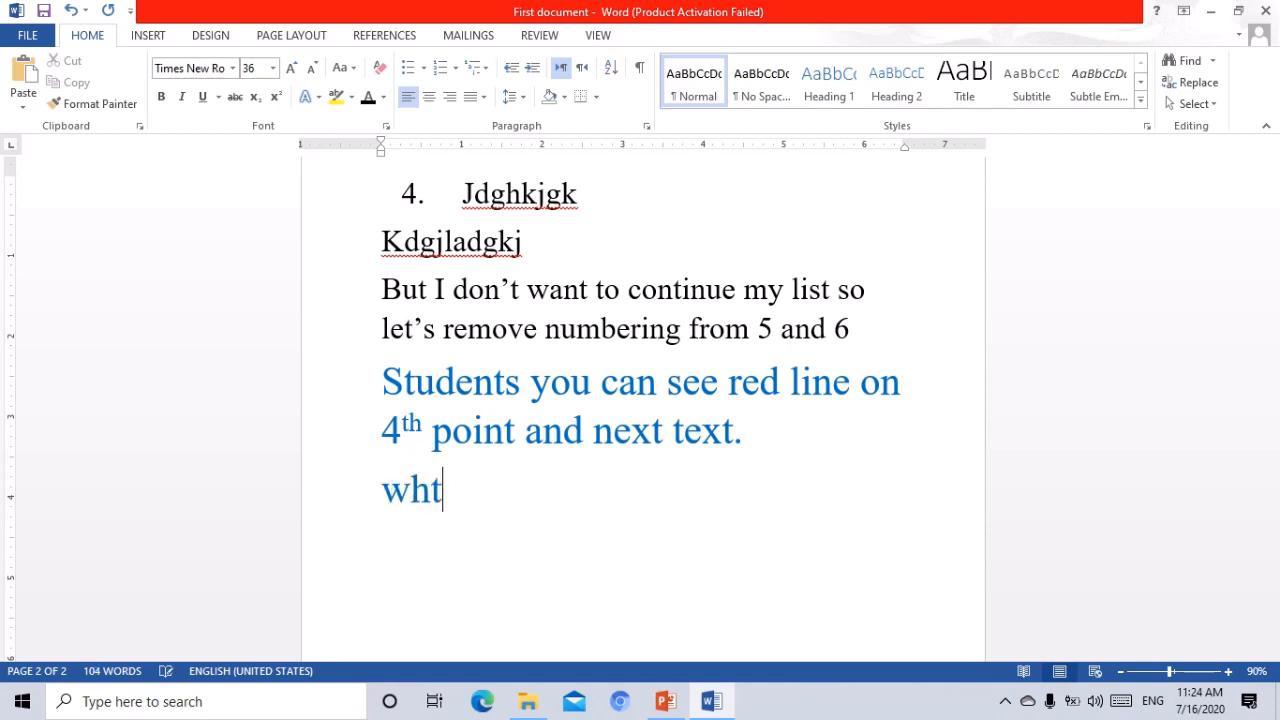
type("does i")
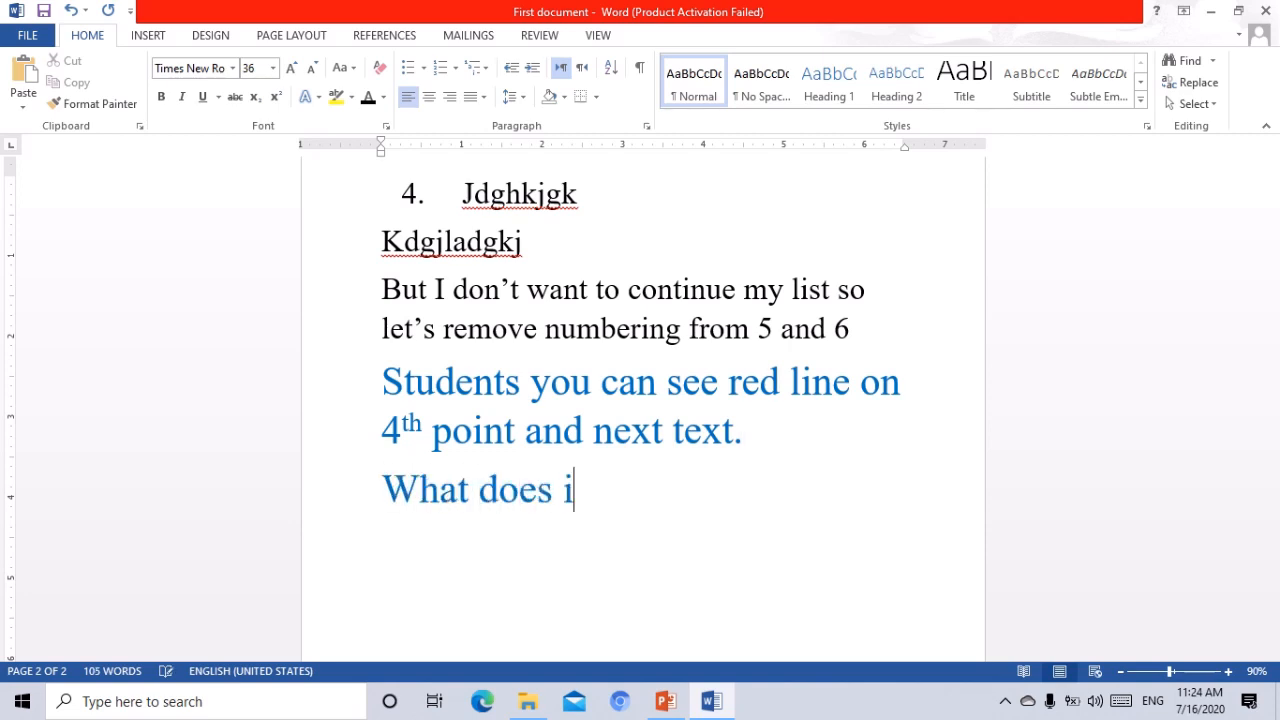
type("t mean?")
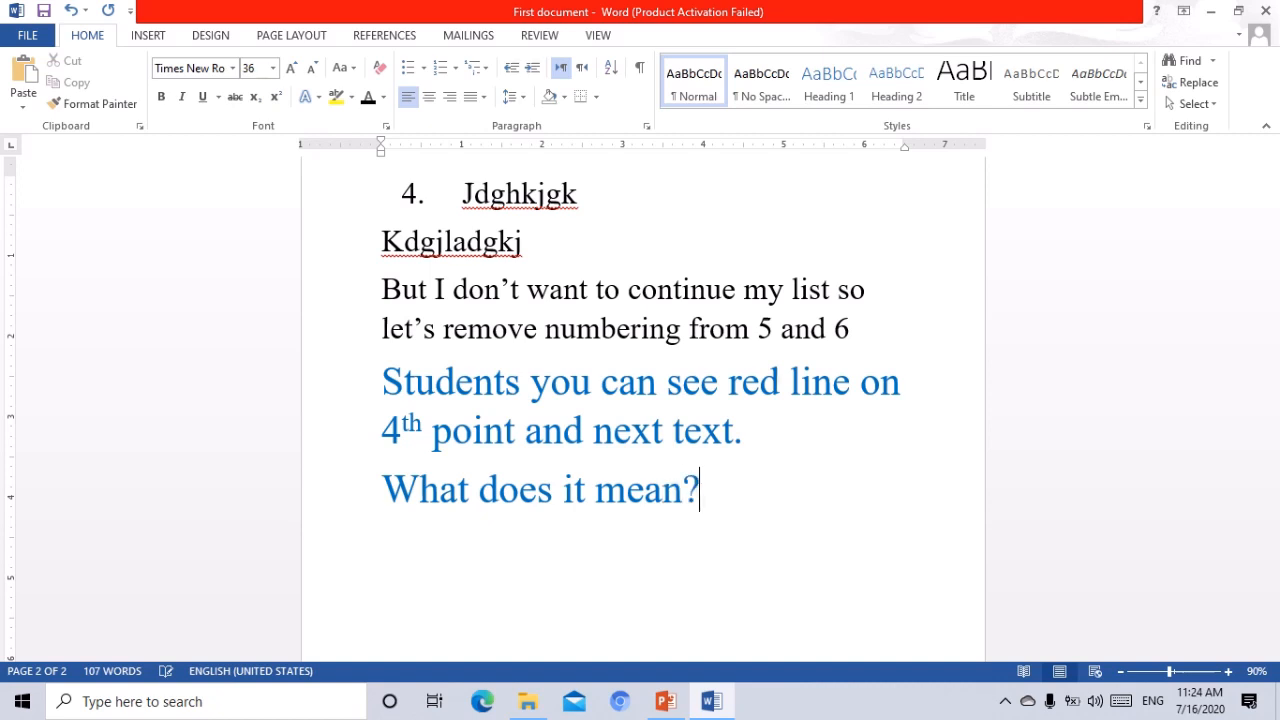
Step: Start a new paragraph below the question with the sentence "This is spelling error."
key("Return")
type("this i")
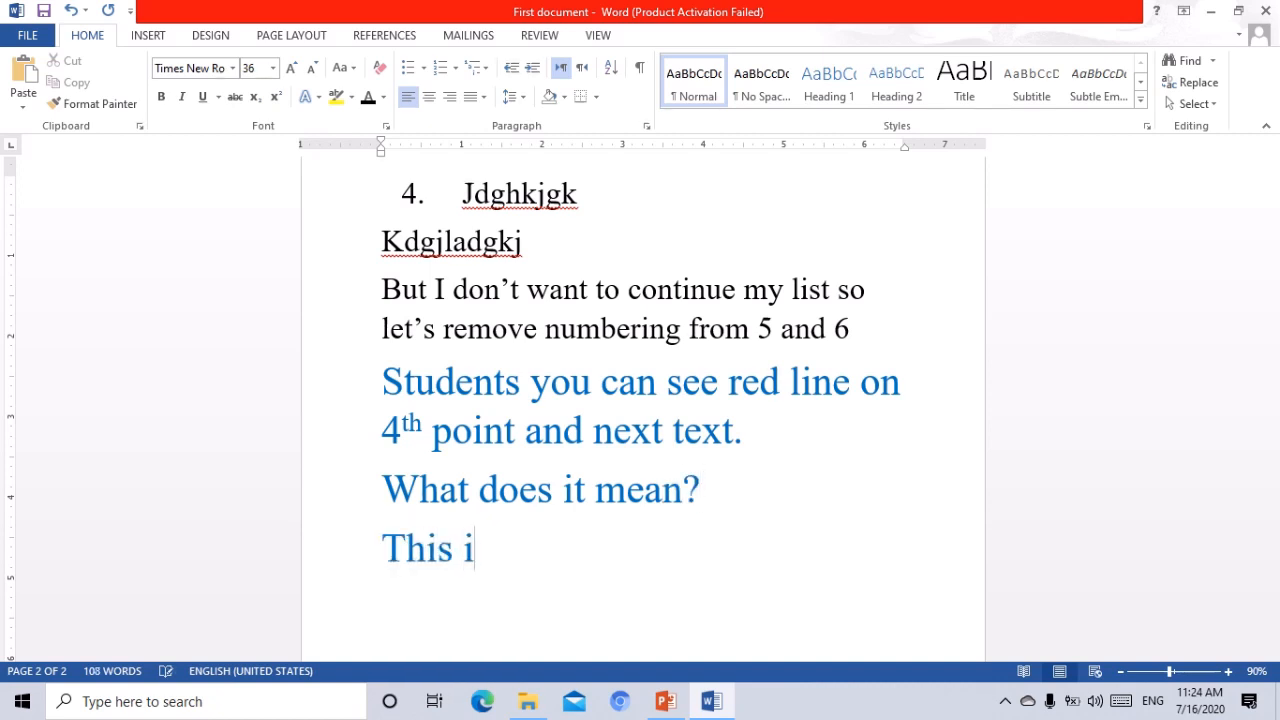
type("s spek")
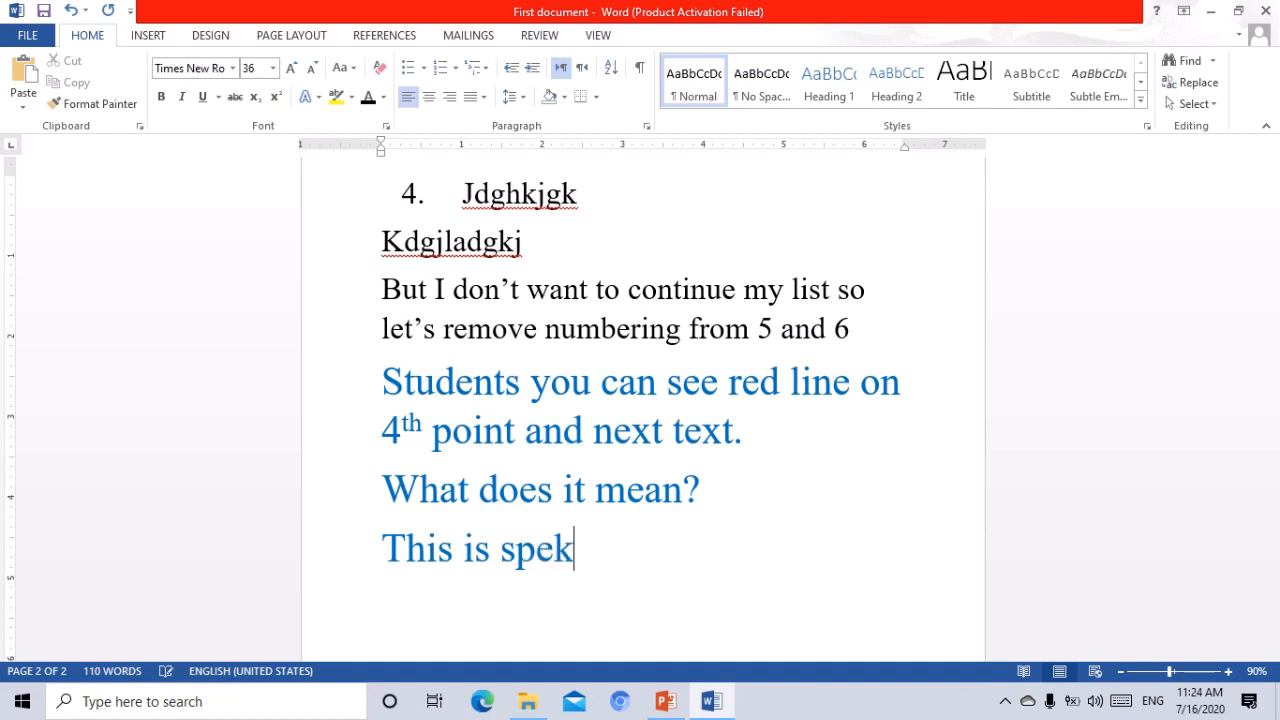
key("BackSpace")
type("lling ")
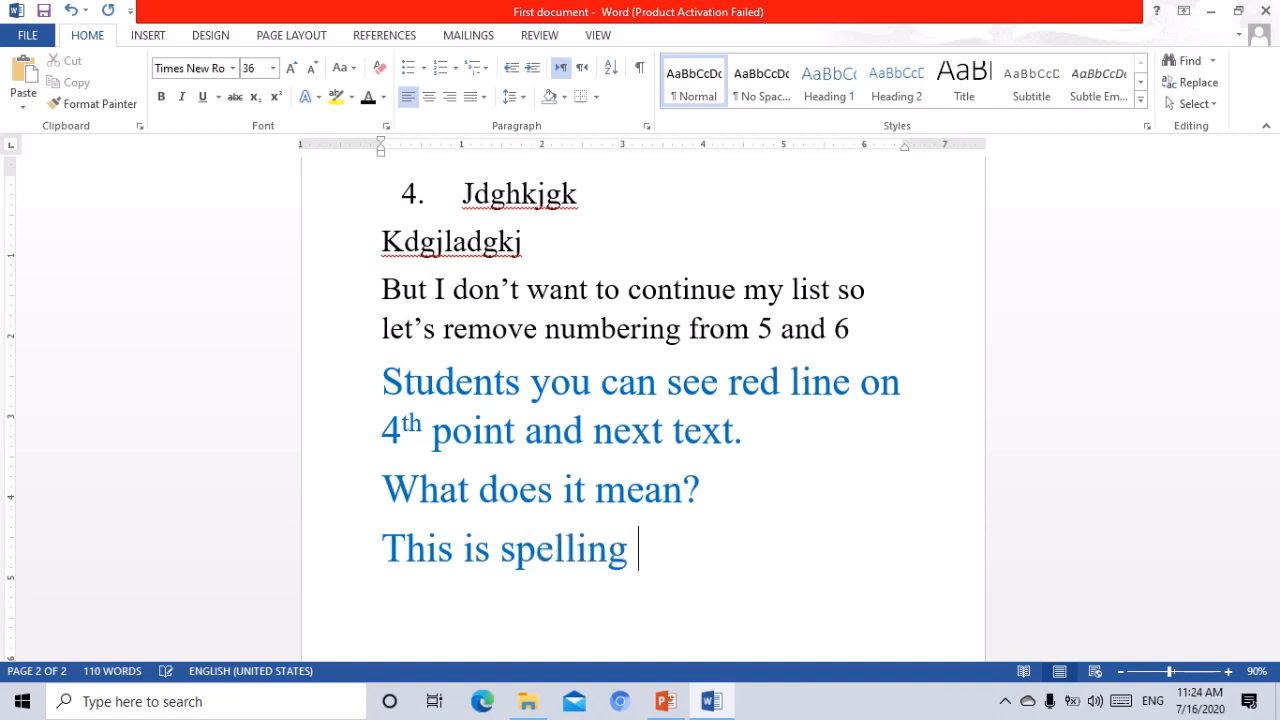
type("error")
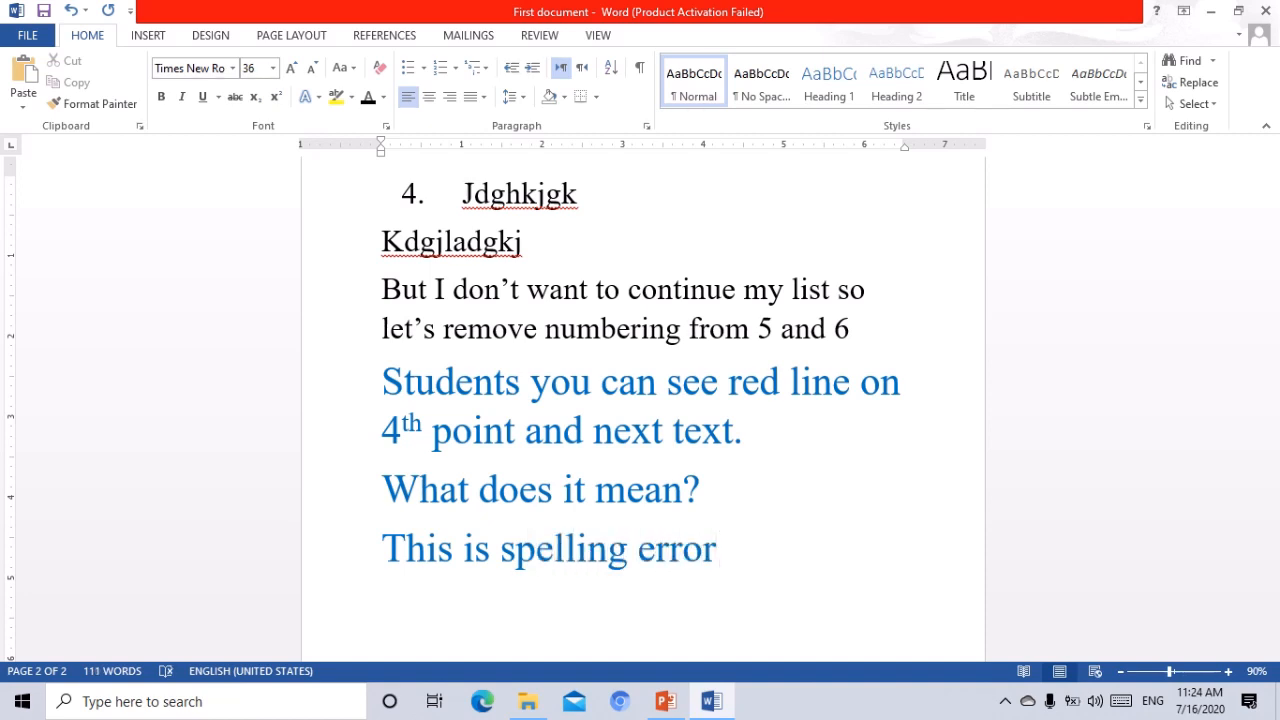
type(". ")
Step: Continue the spelling error paragraph with "Let’s correct this random text with meaningful text."
type("let's")
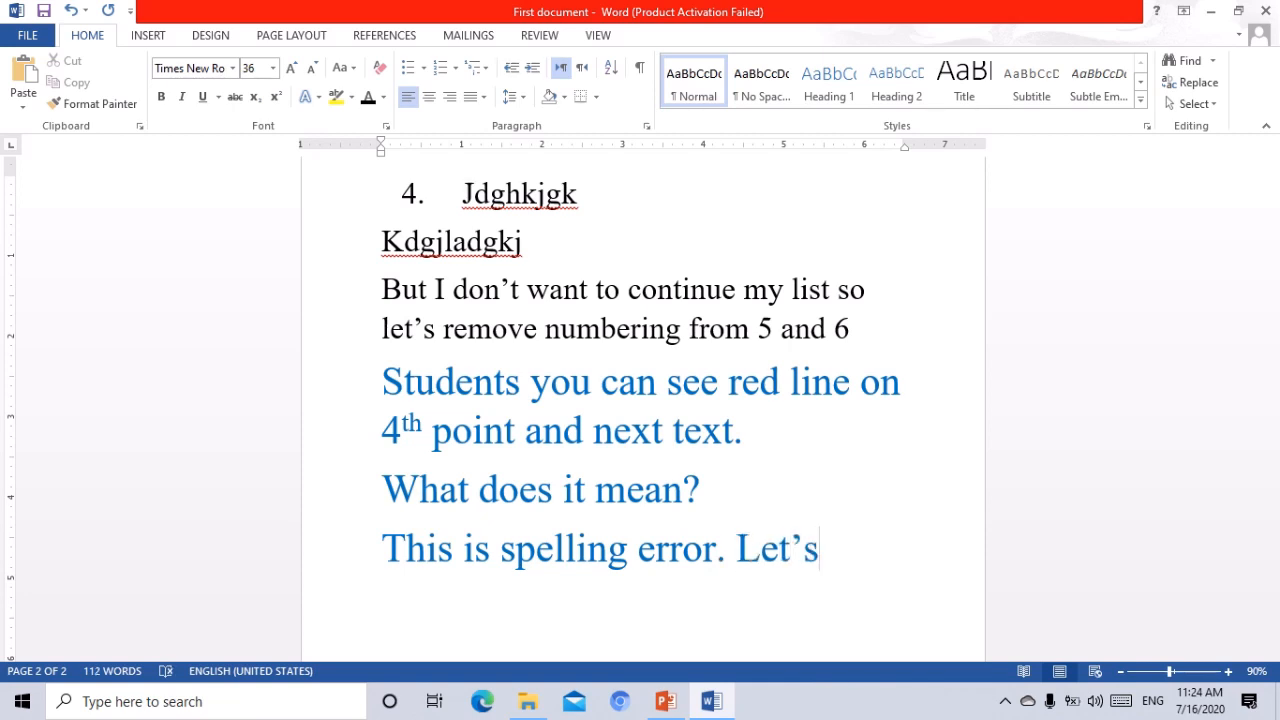
type(" corre")
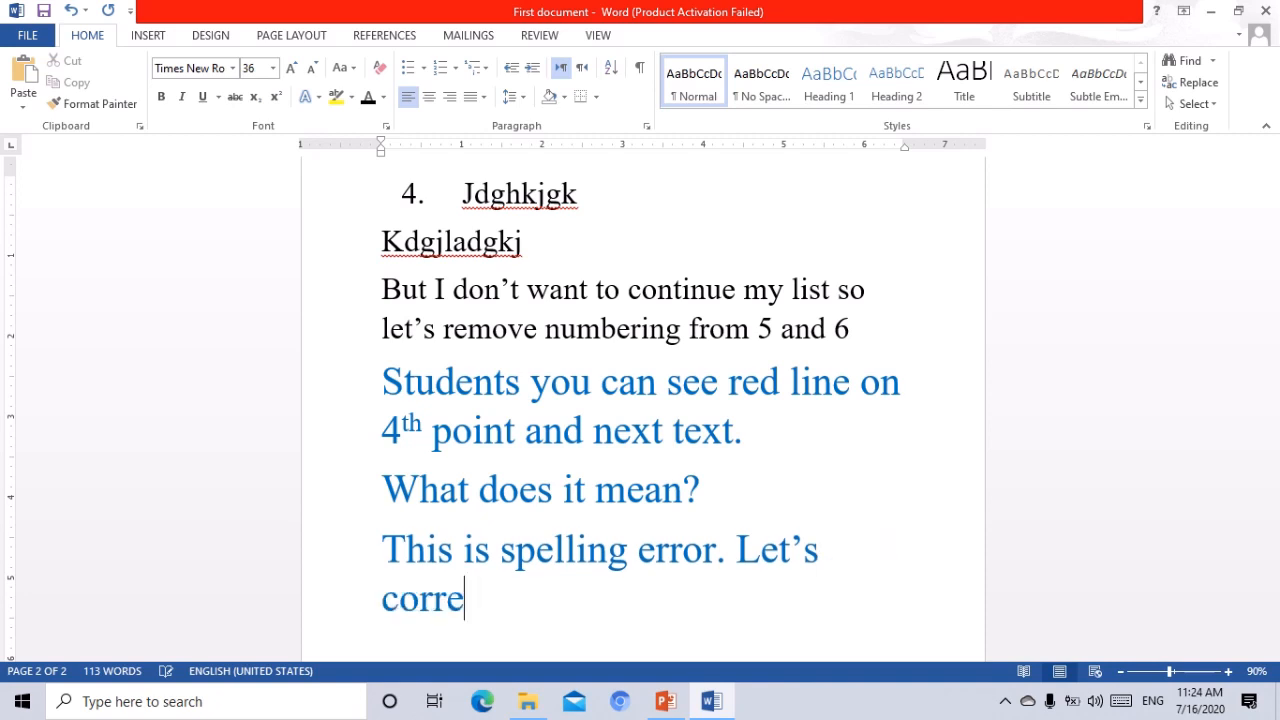
type("ct this ")
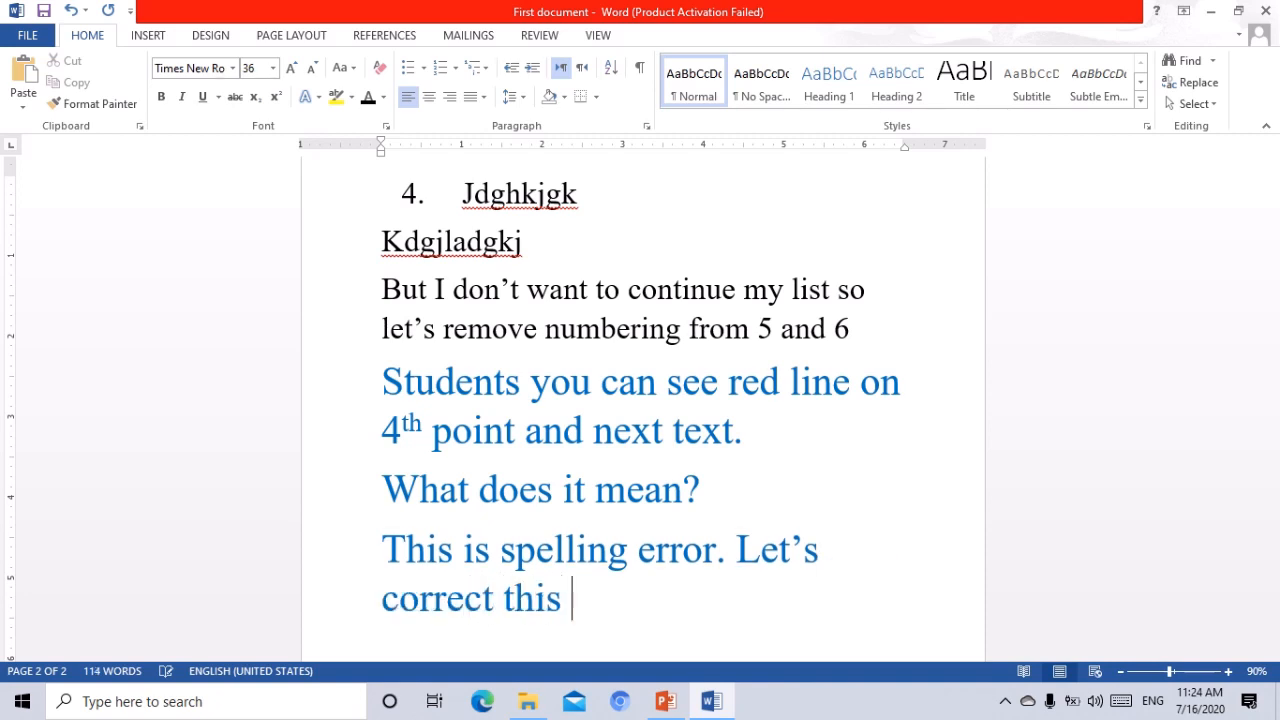
type("rando")
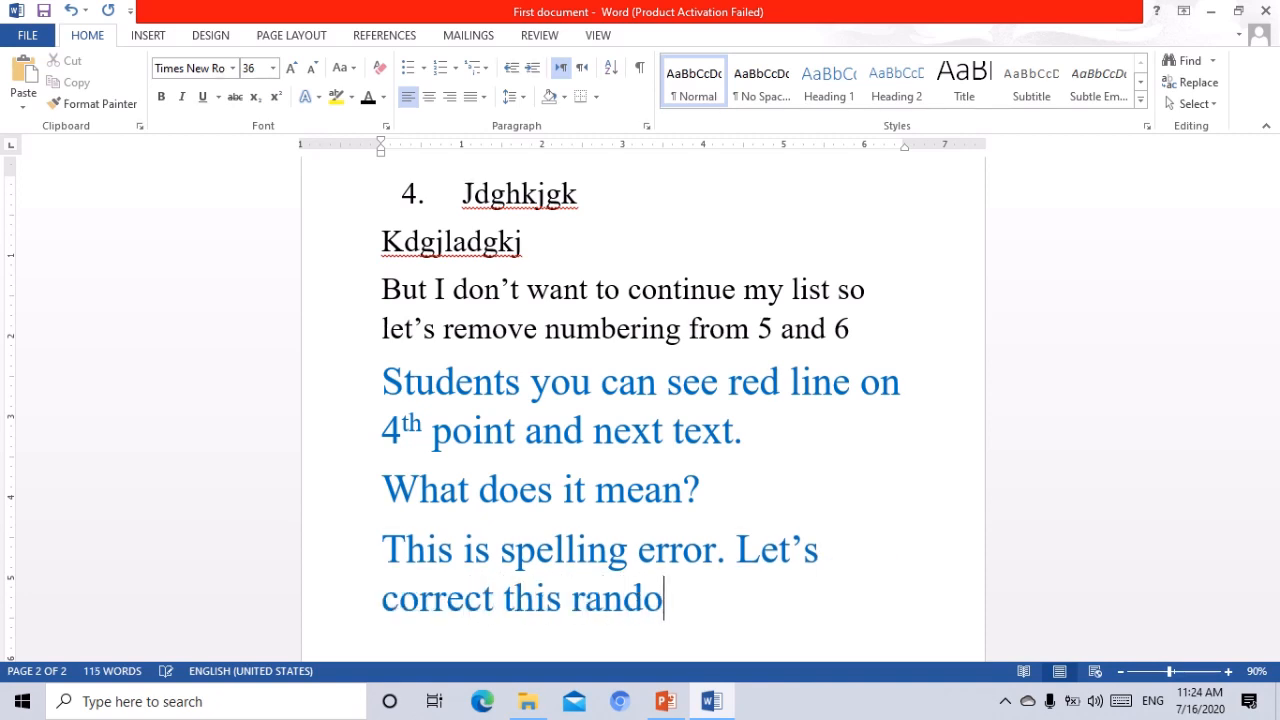
type("m te")
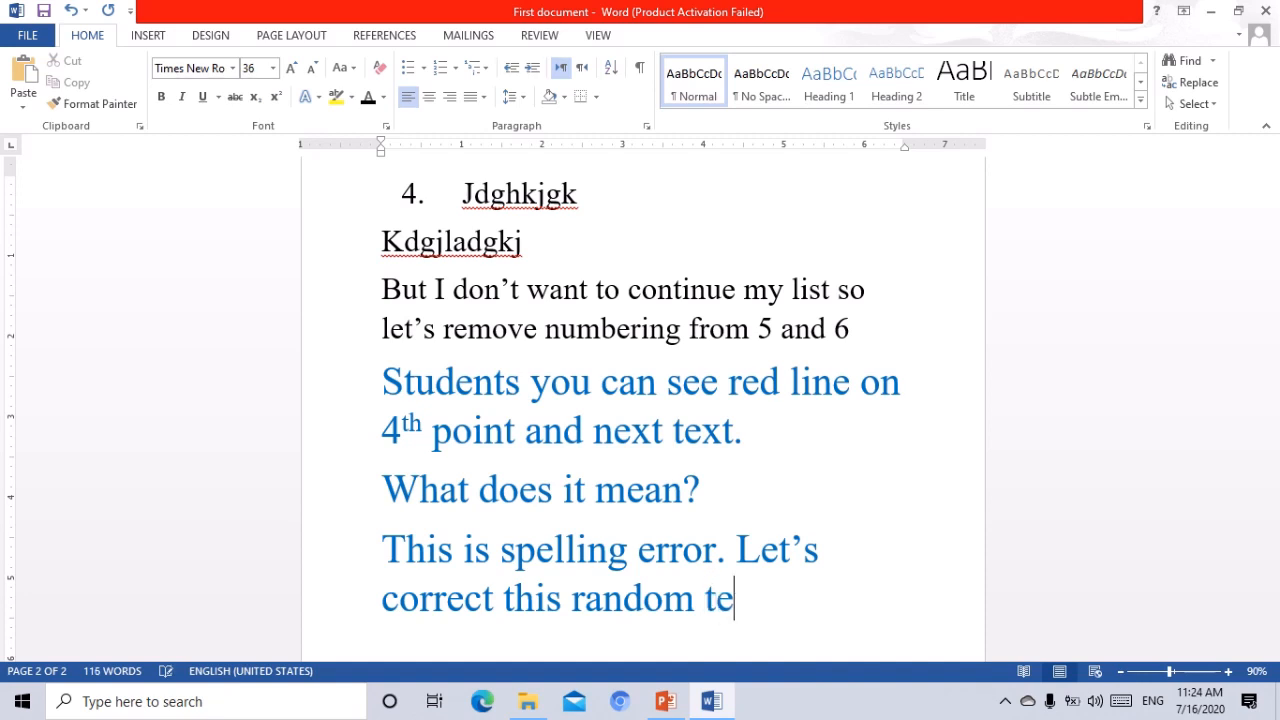
type("xt wit")
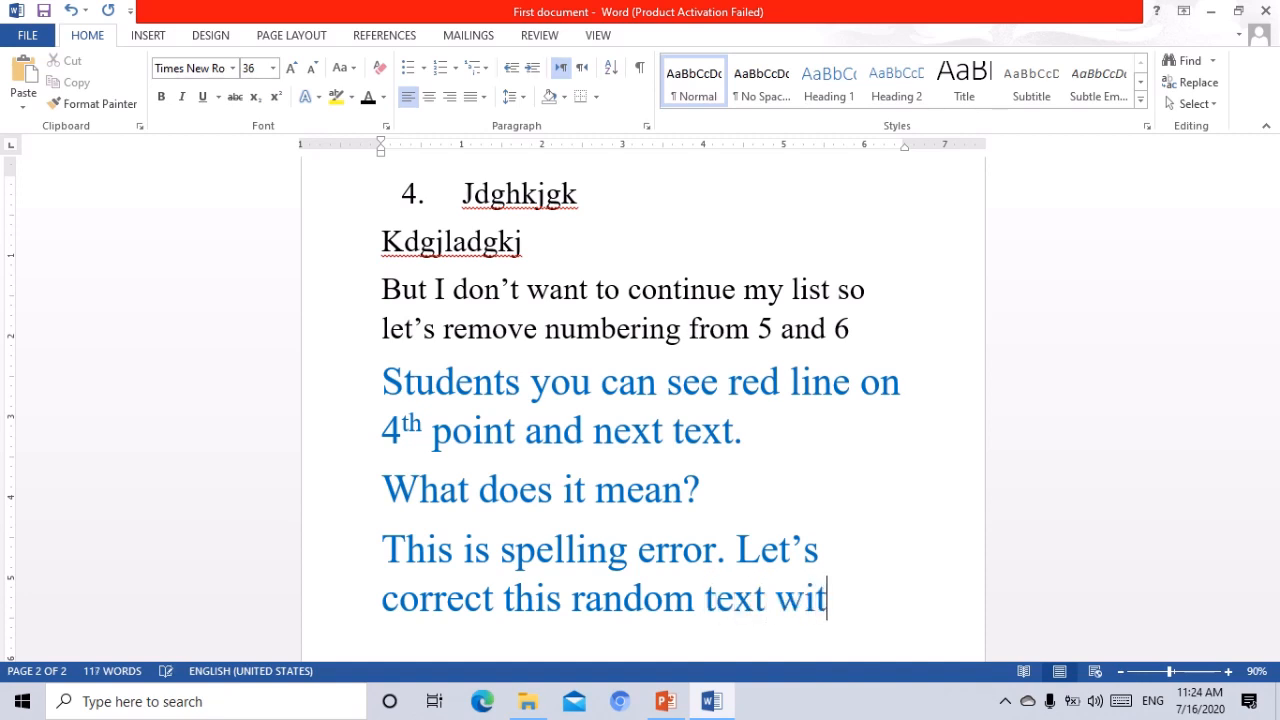
type("h mean")
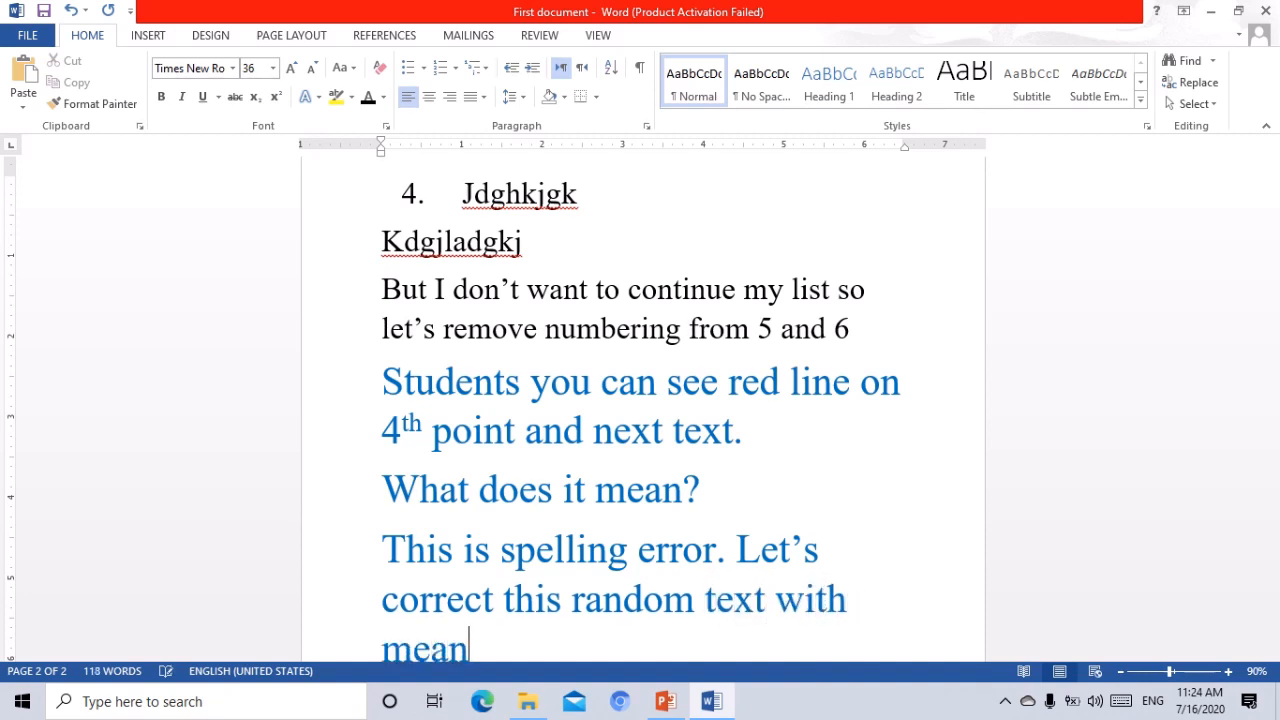
type("ingful ")
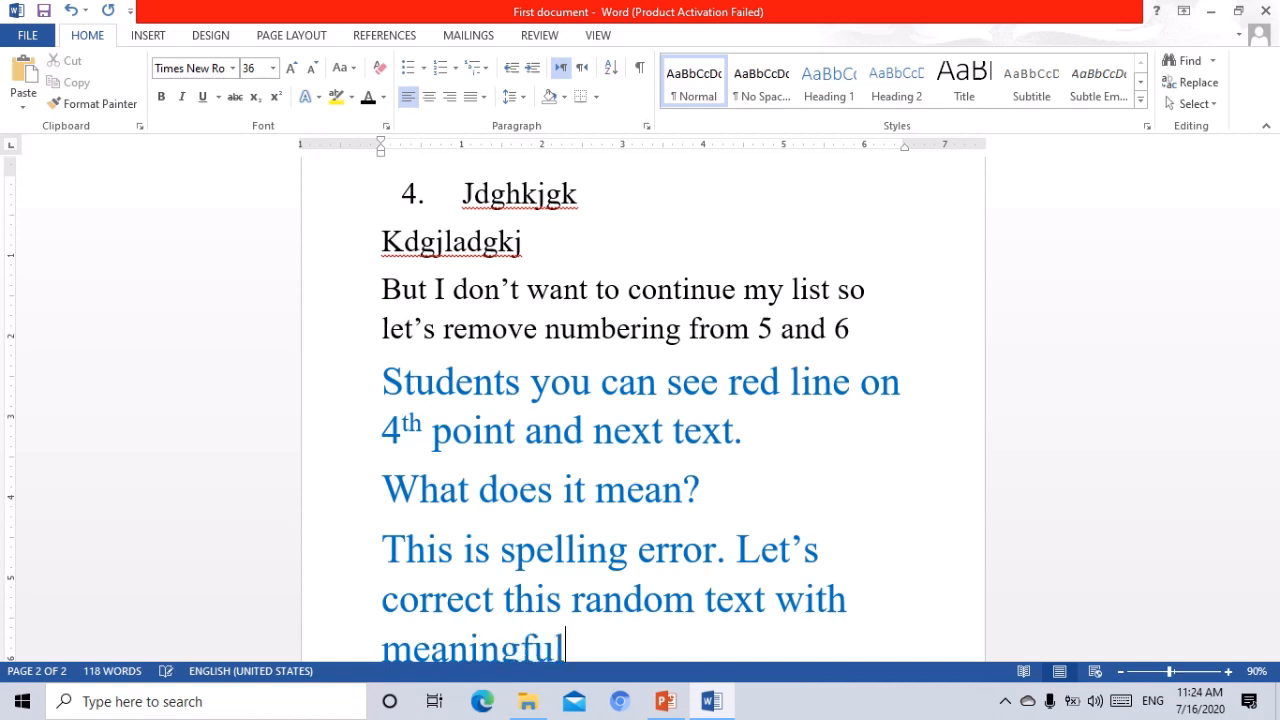
type("text")
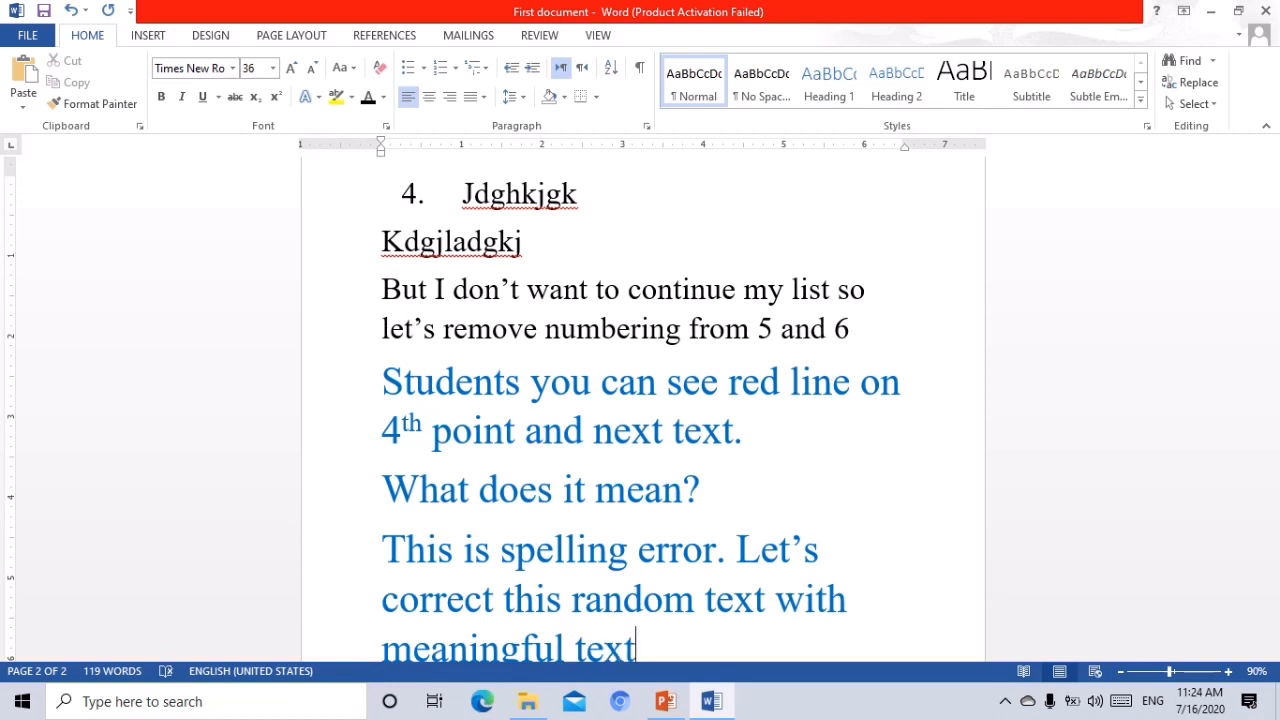
type(".")
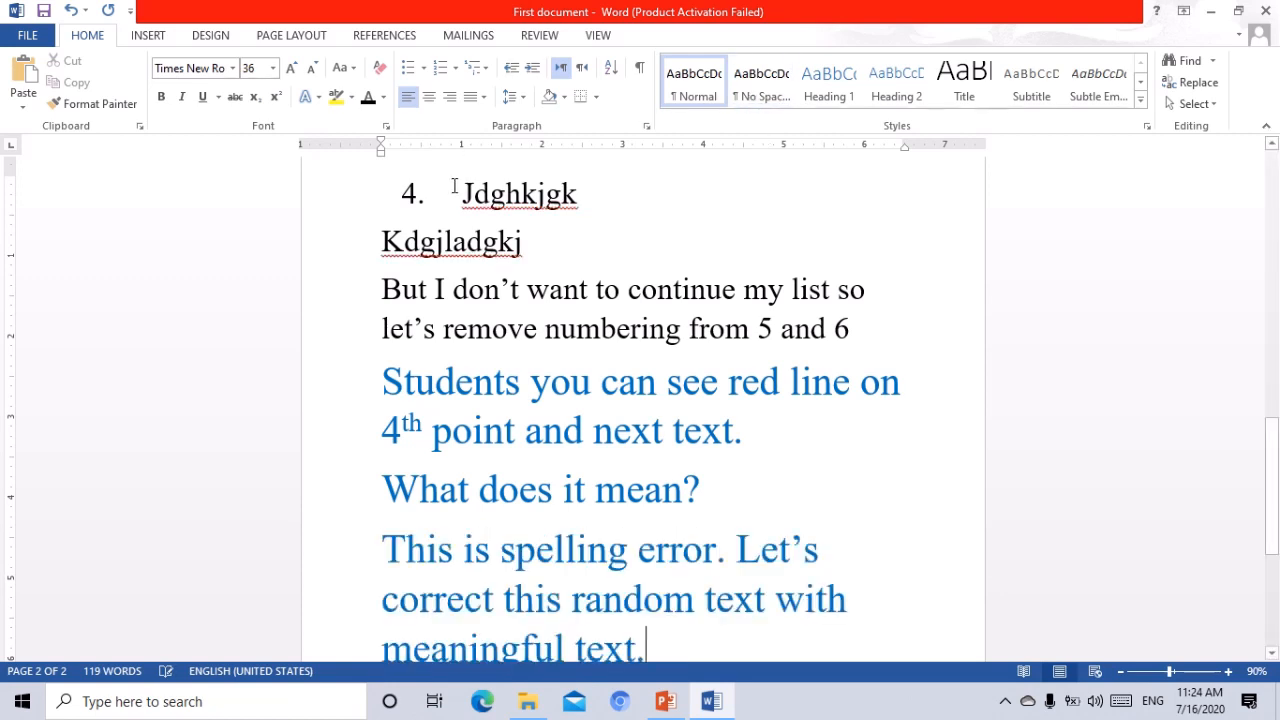
Step: Replace "Jdghkjgk" in list item 4 with a person's first name and the line "Kdgjladgkj" with "Removed numbering."
left_click_drag(461, 193, 590, 198)
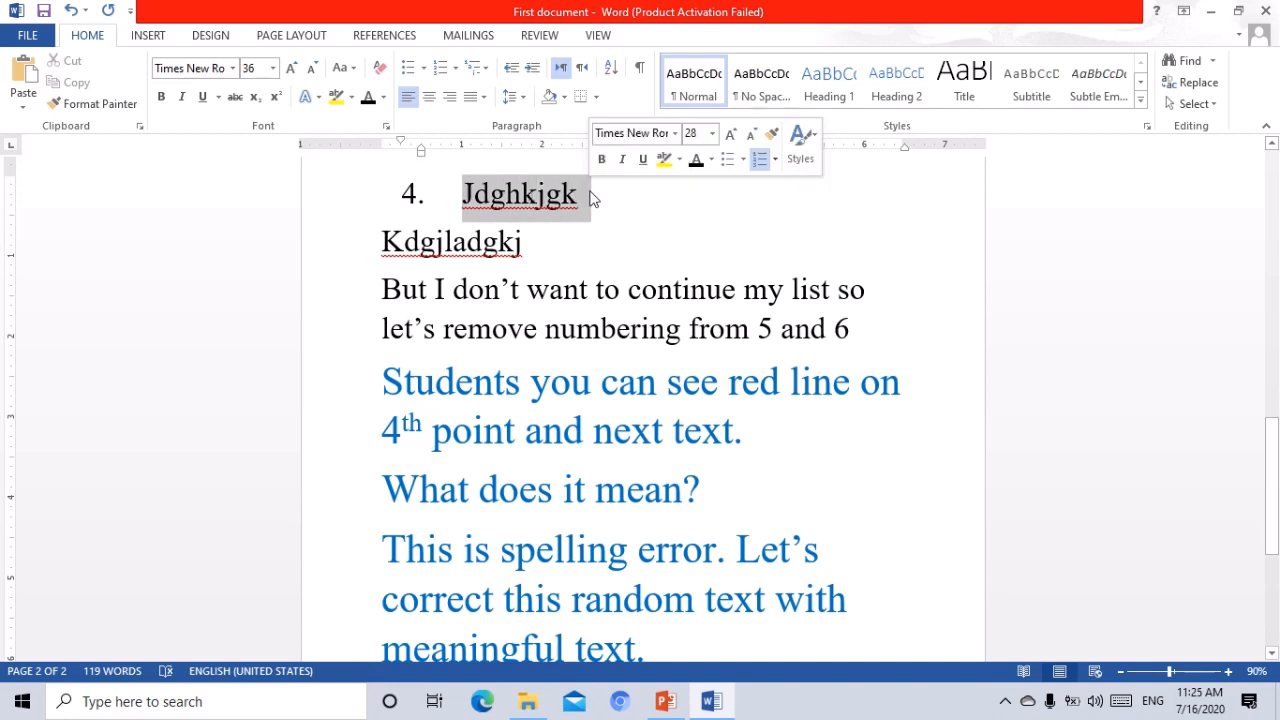
type("Maria")
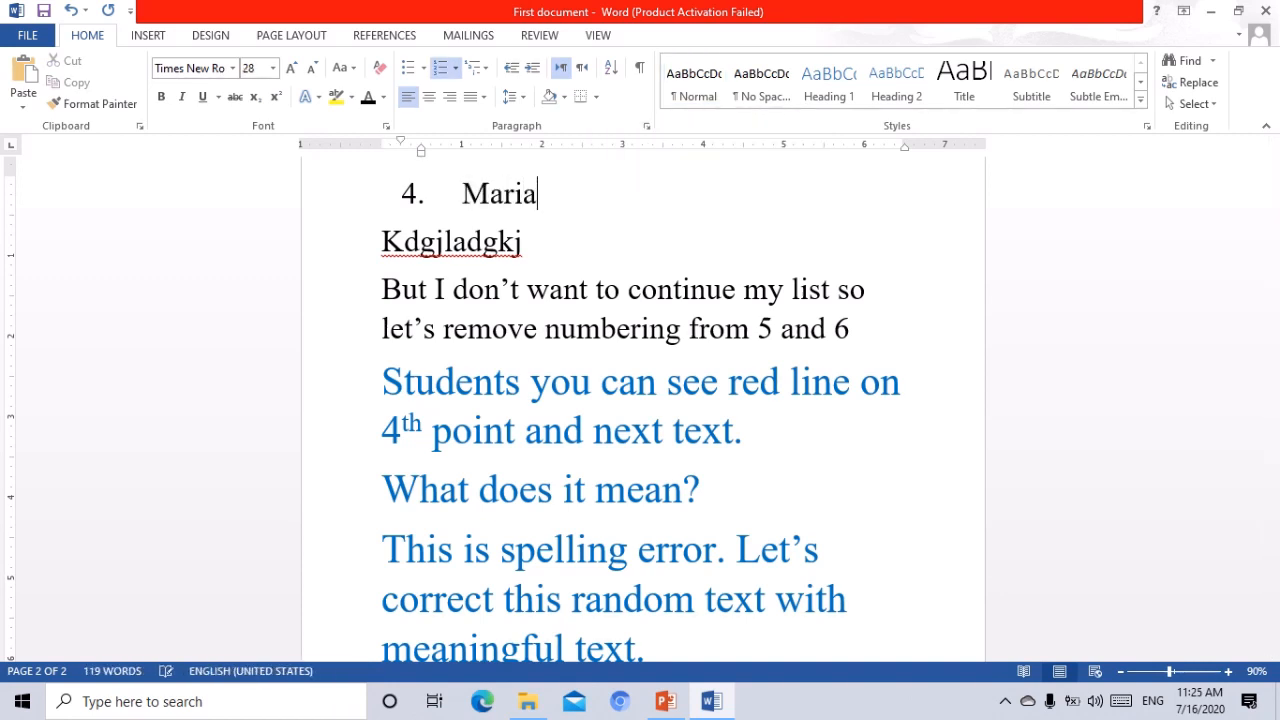
left_click(518, 236)
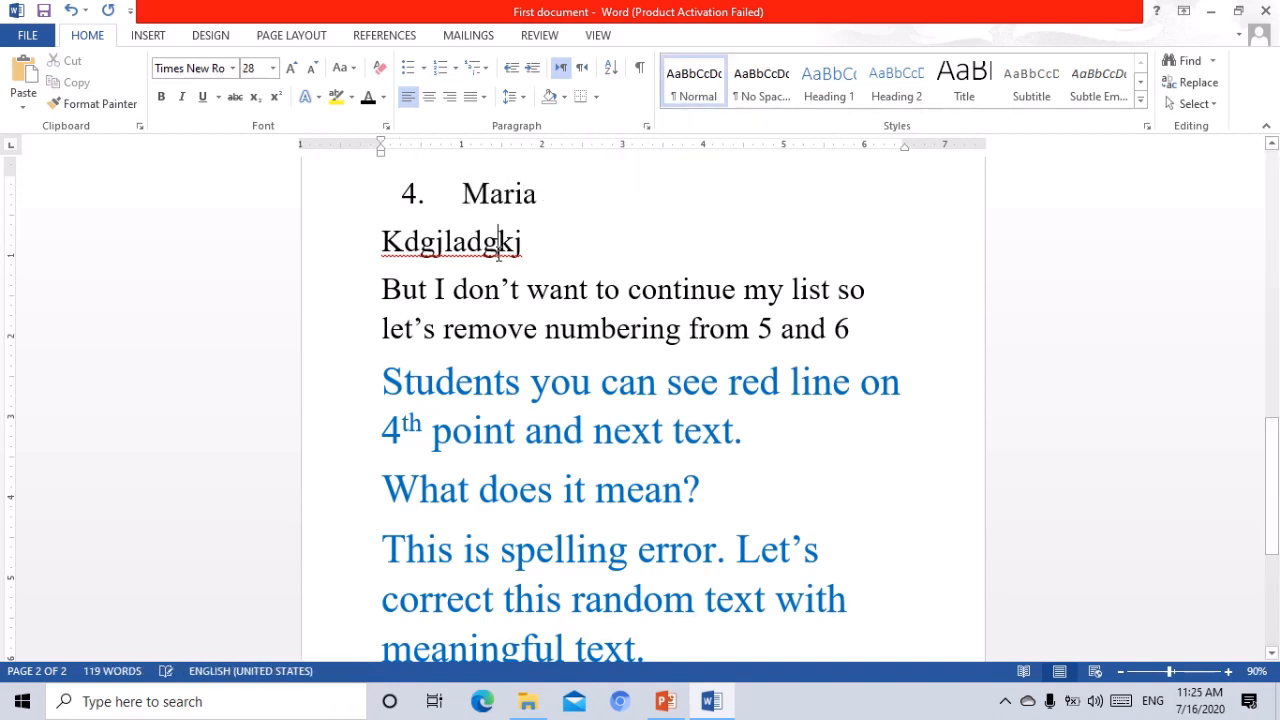
left_click_drag(528, 241, 383, 241)
type("re")
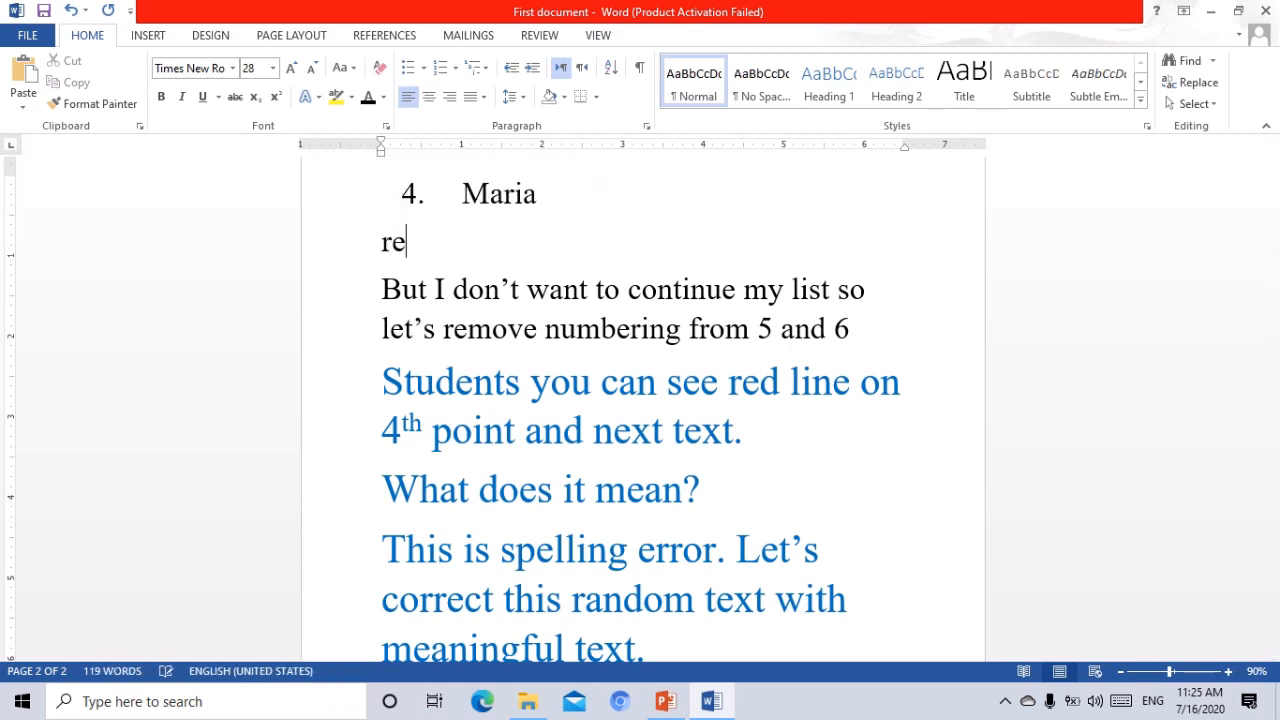
type("moved ")
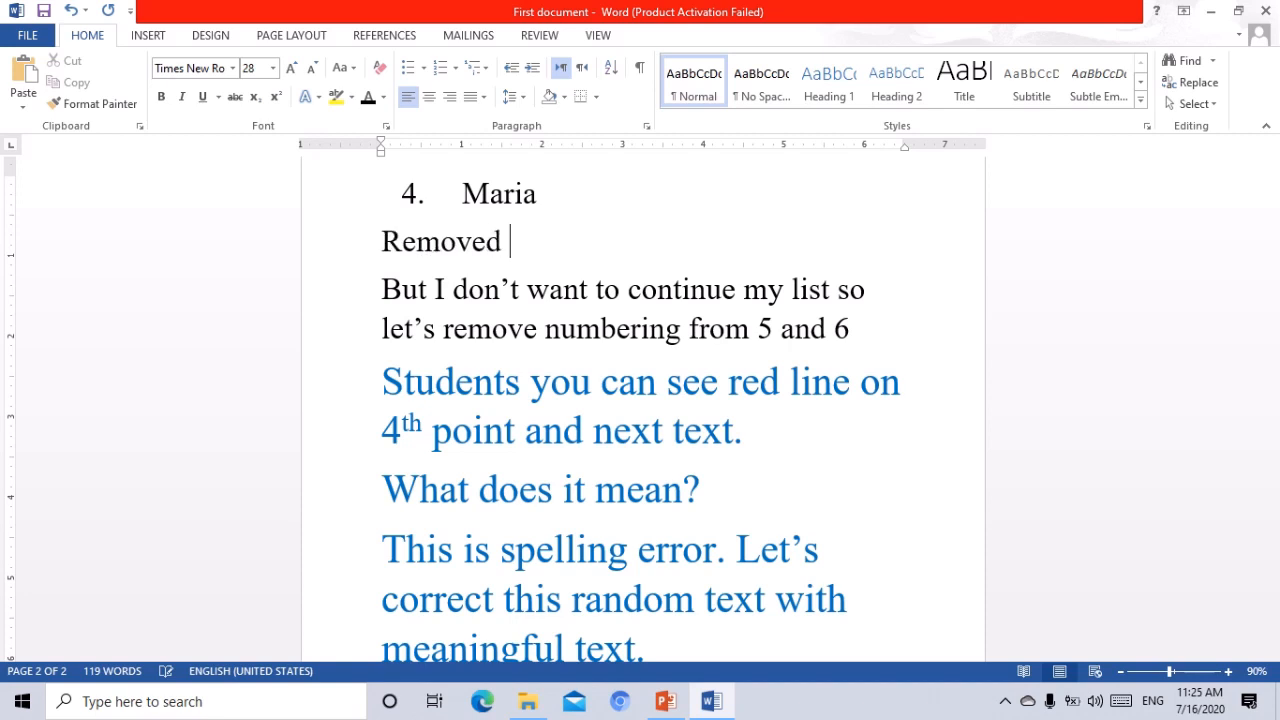
type("numbe")
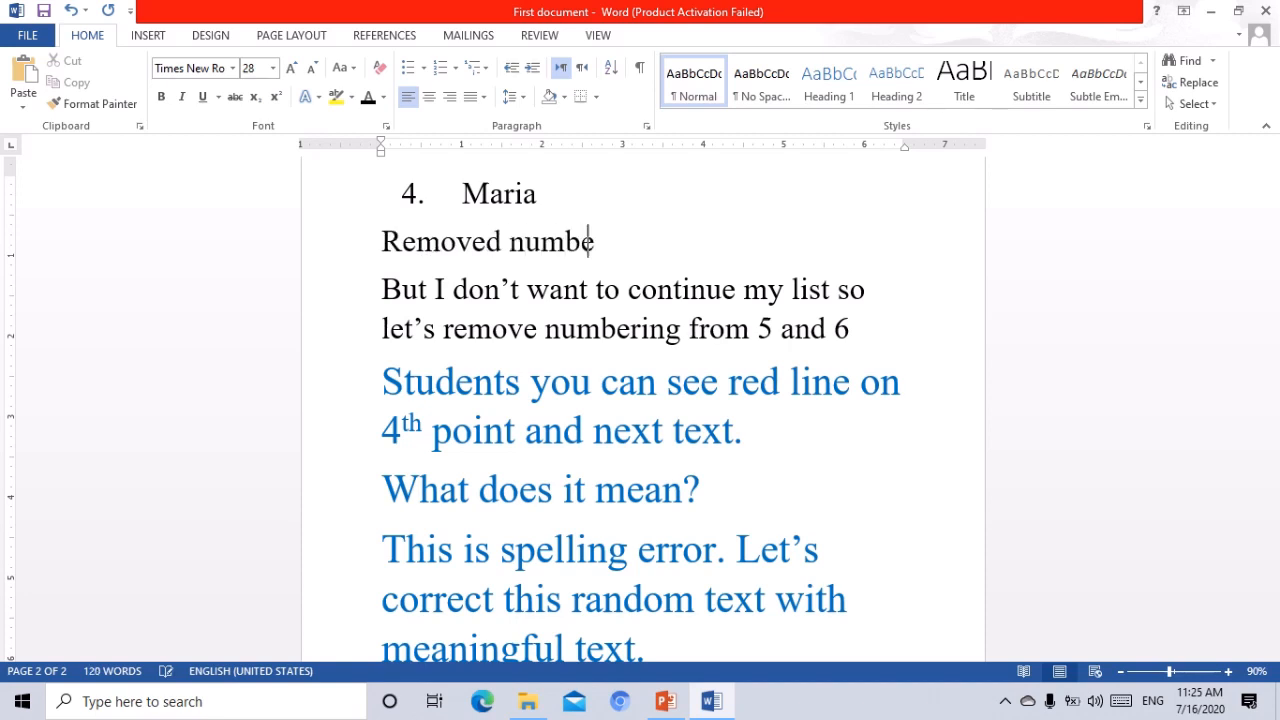
type("ring.")
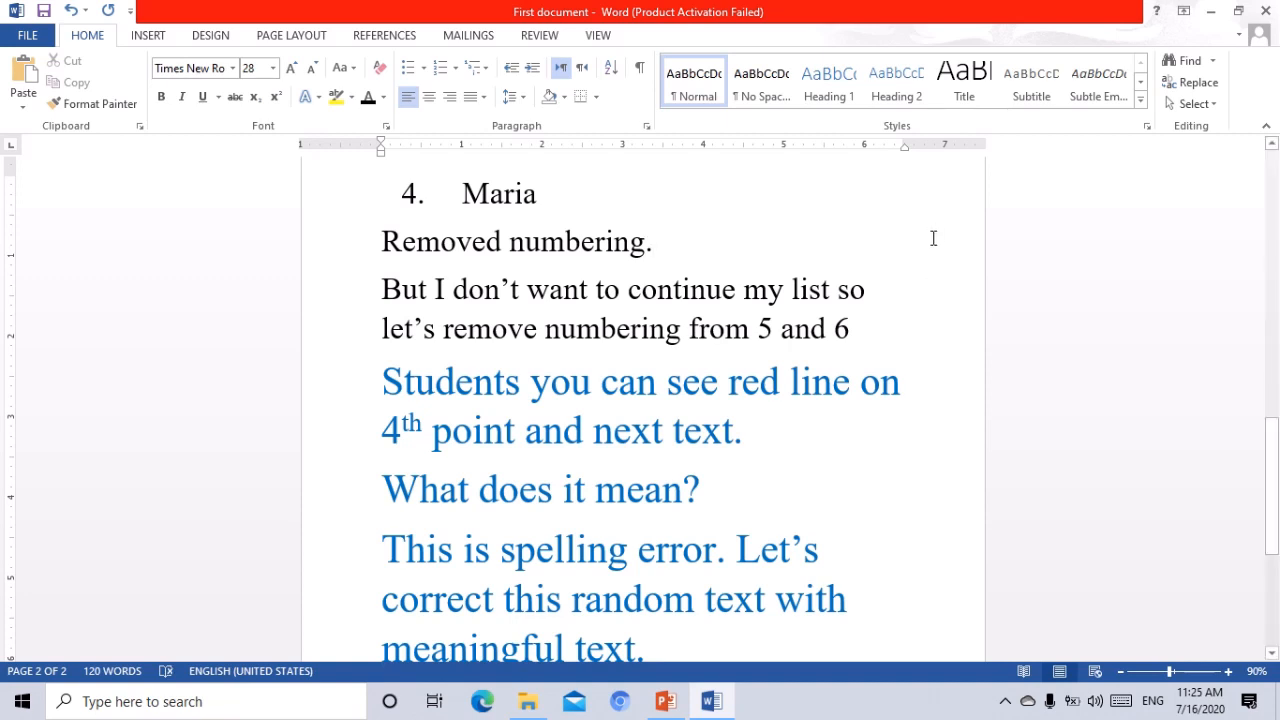
Step: Add a paragraph at font size 26 below the spelling error paragraph reading "Now the line is removed"
left_click_drag(1276, 468, 1276, 513)
left_click(673, 501)
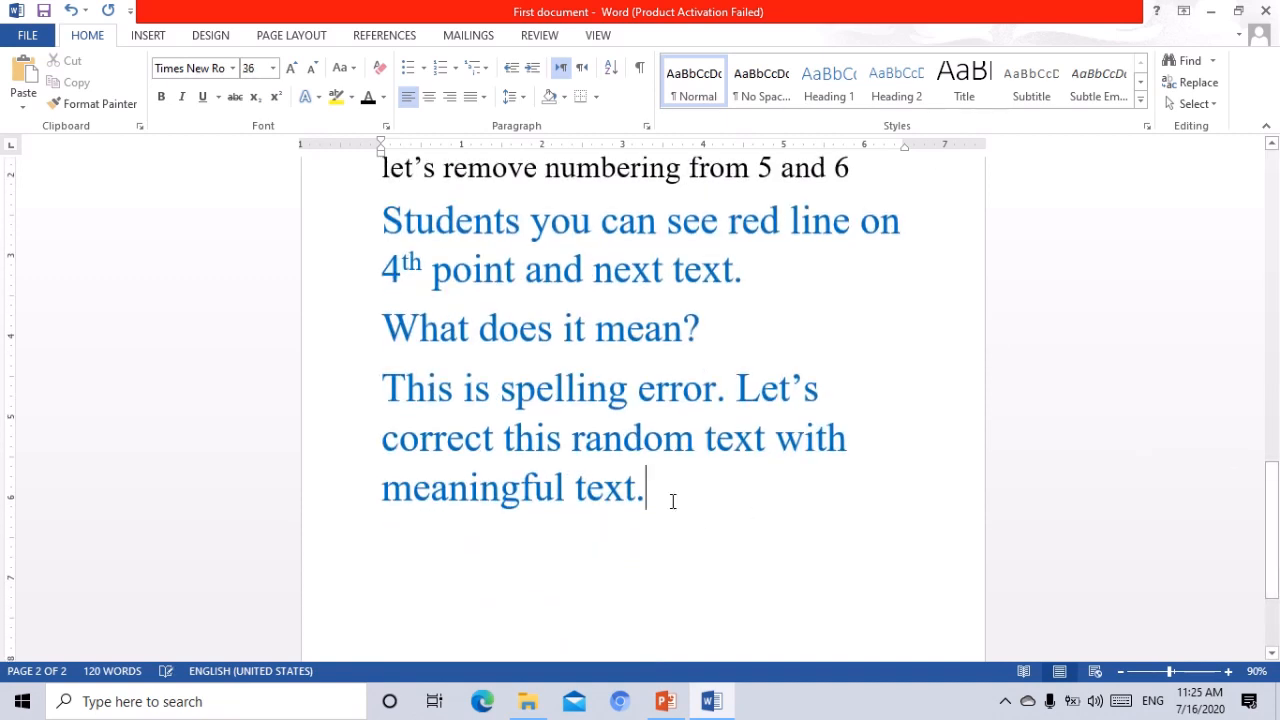
key("Return")
left_click(314, 70)
left_click(314, 70)
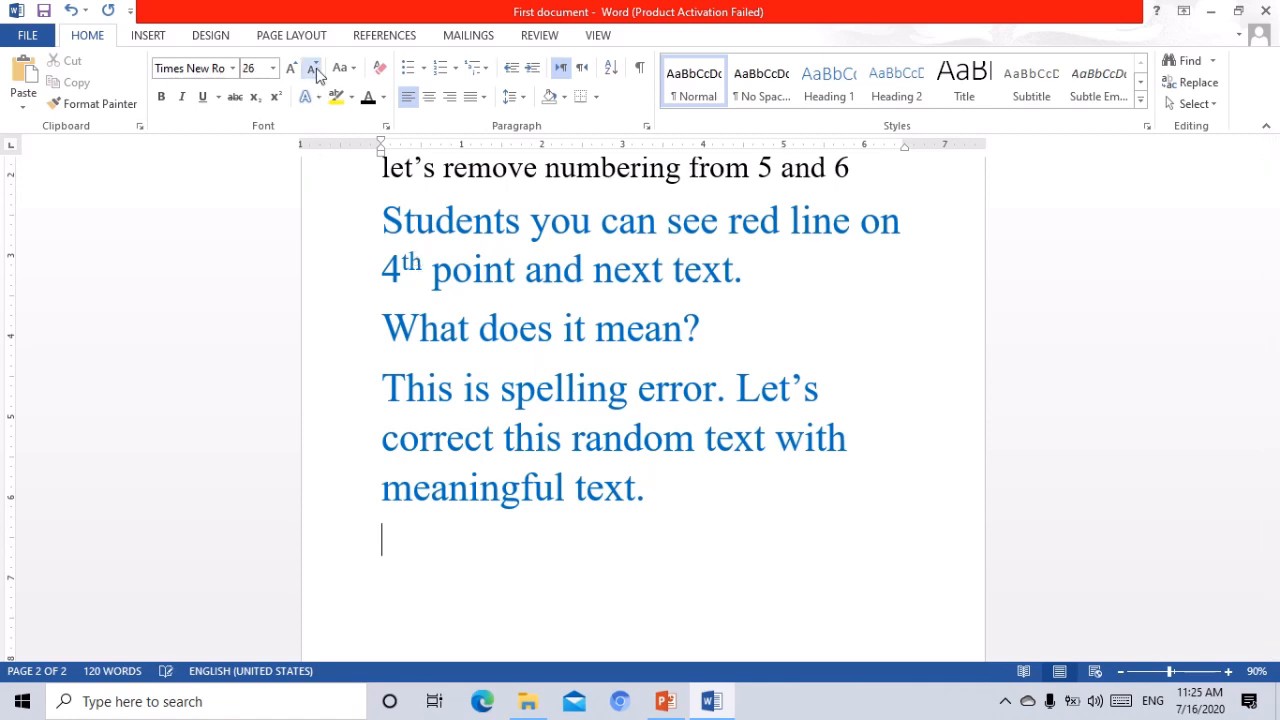
type("Now t")
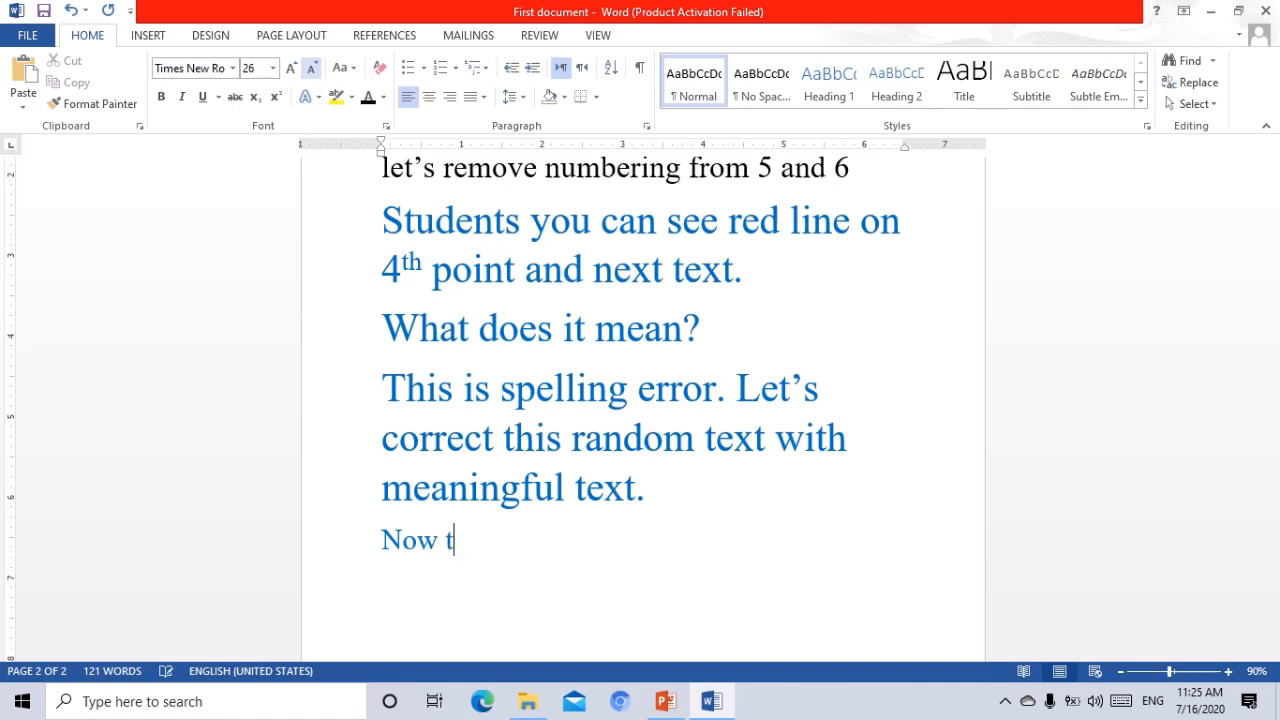
type("he line")
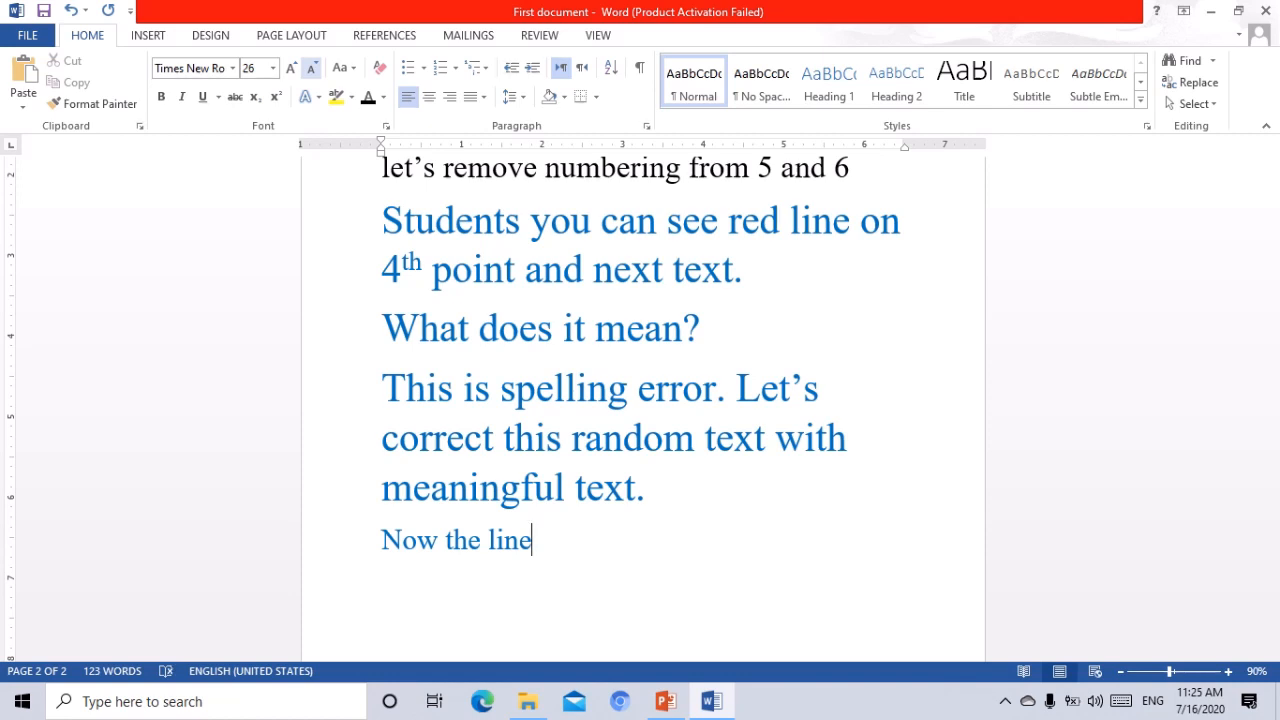
type(" is remove")
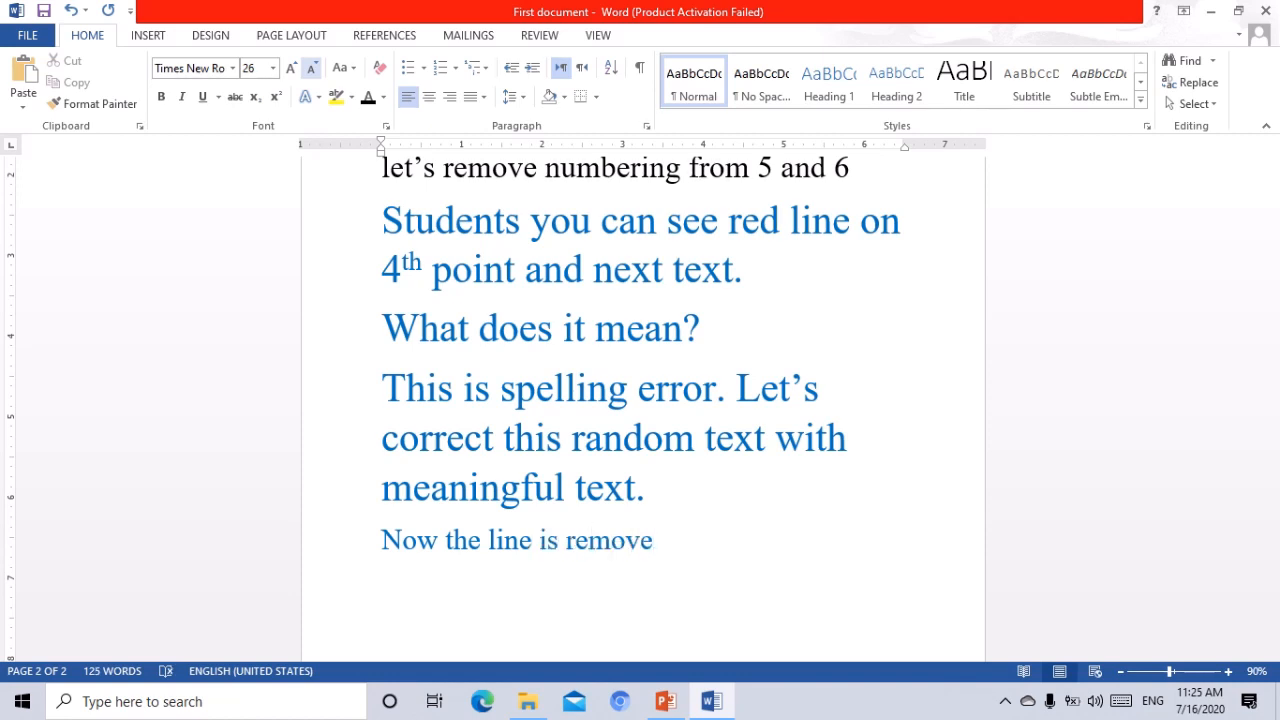
type("d")
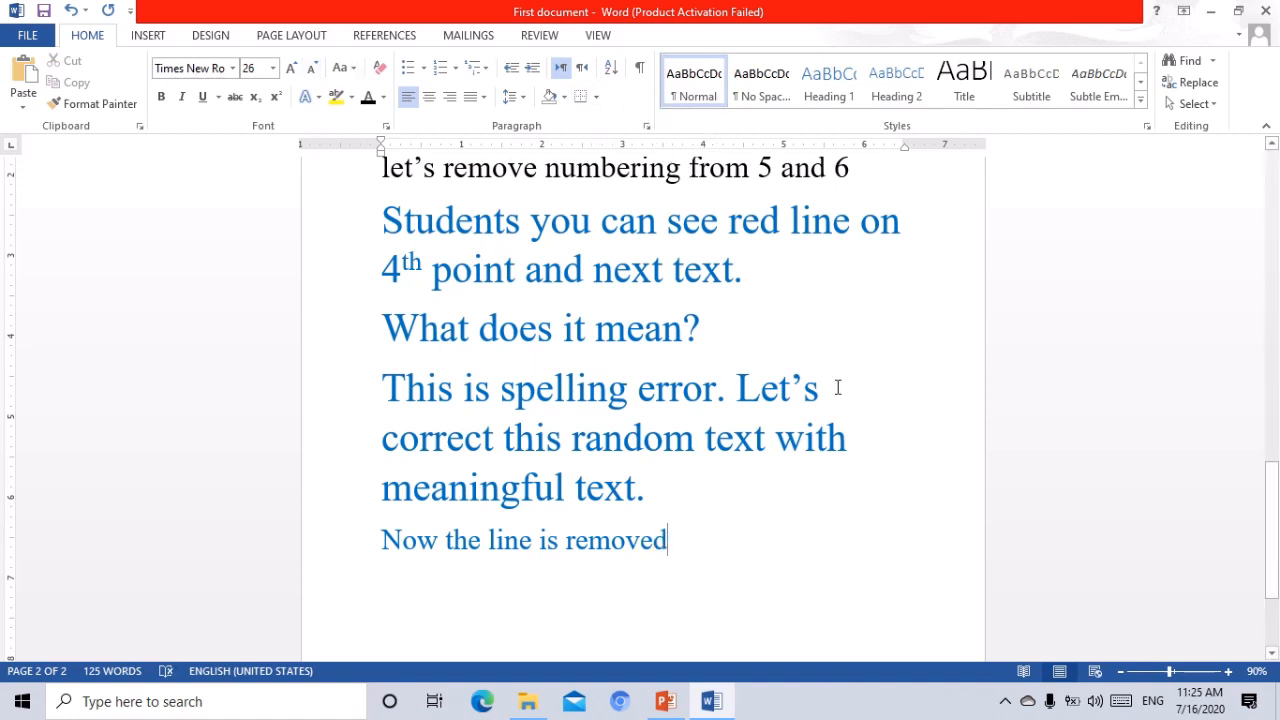
Step: End the sentence "Now the line is removed" with a period
left_click(1120, 671)
left_click(1120, 671)
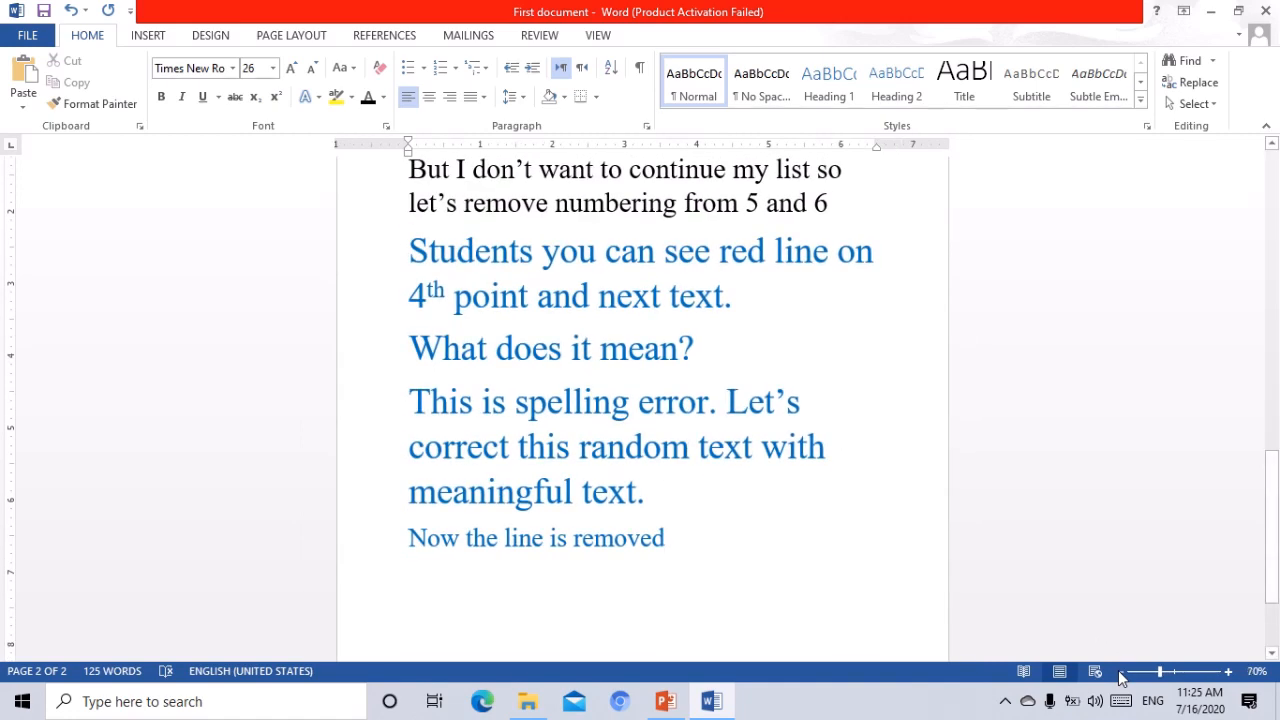
left_click(1120, 671)
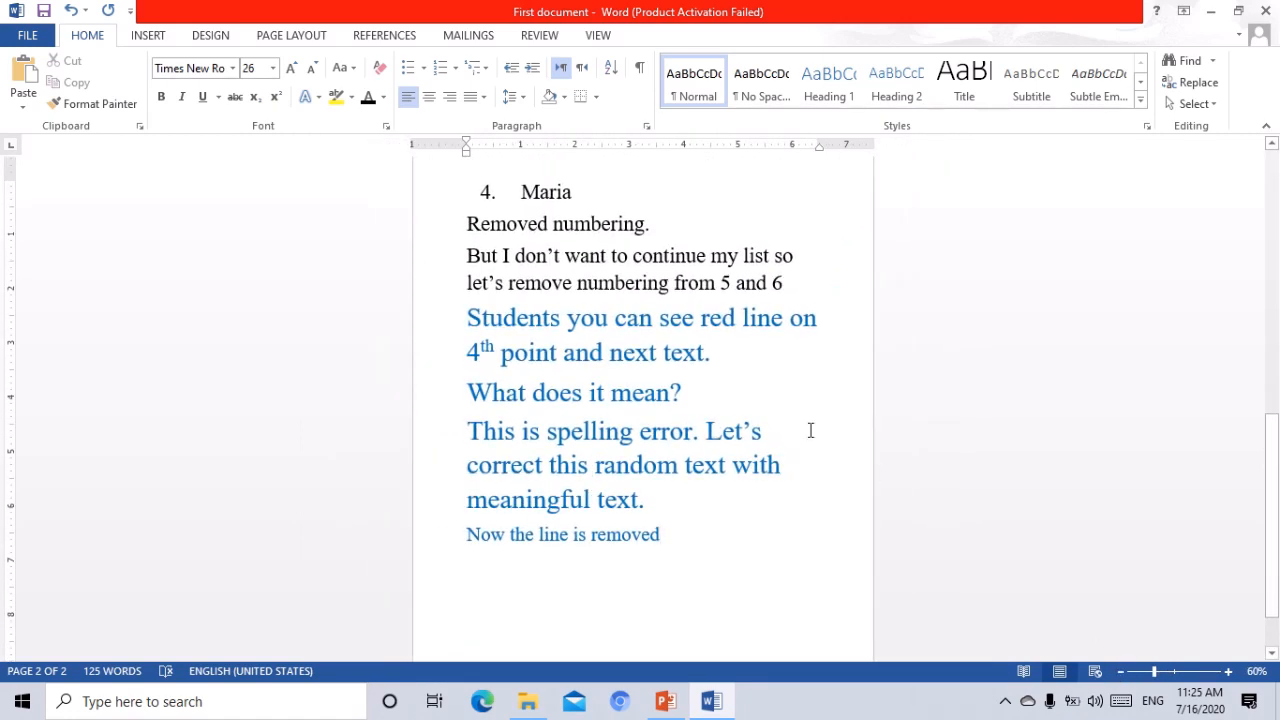
left_click_drag(576, 193, 518, 193)
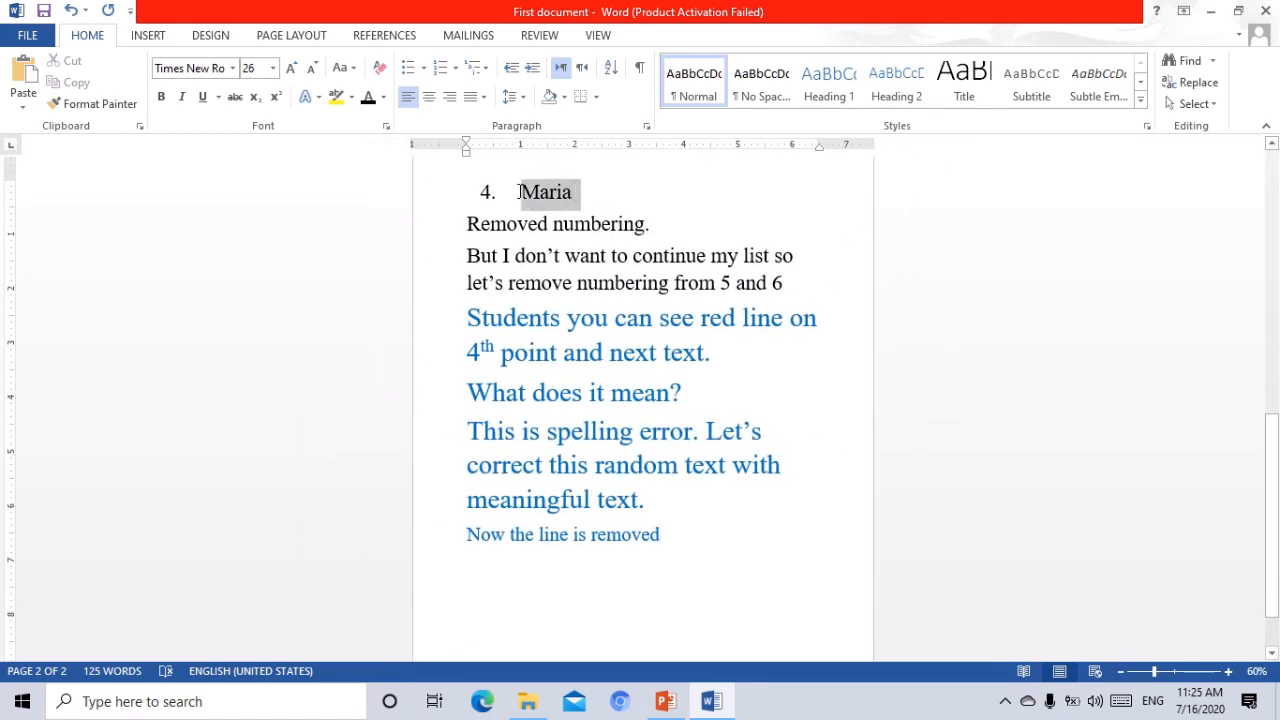
left_click(679, 537)
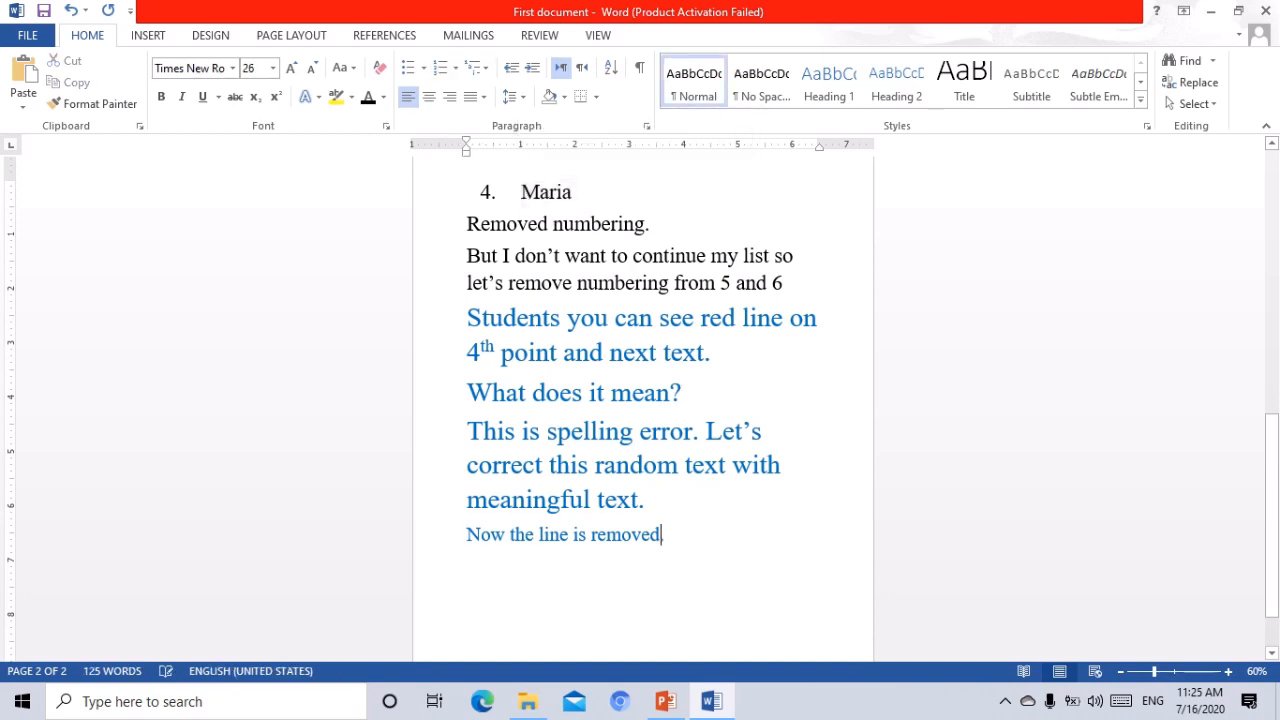
type(".")
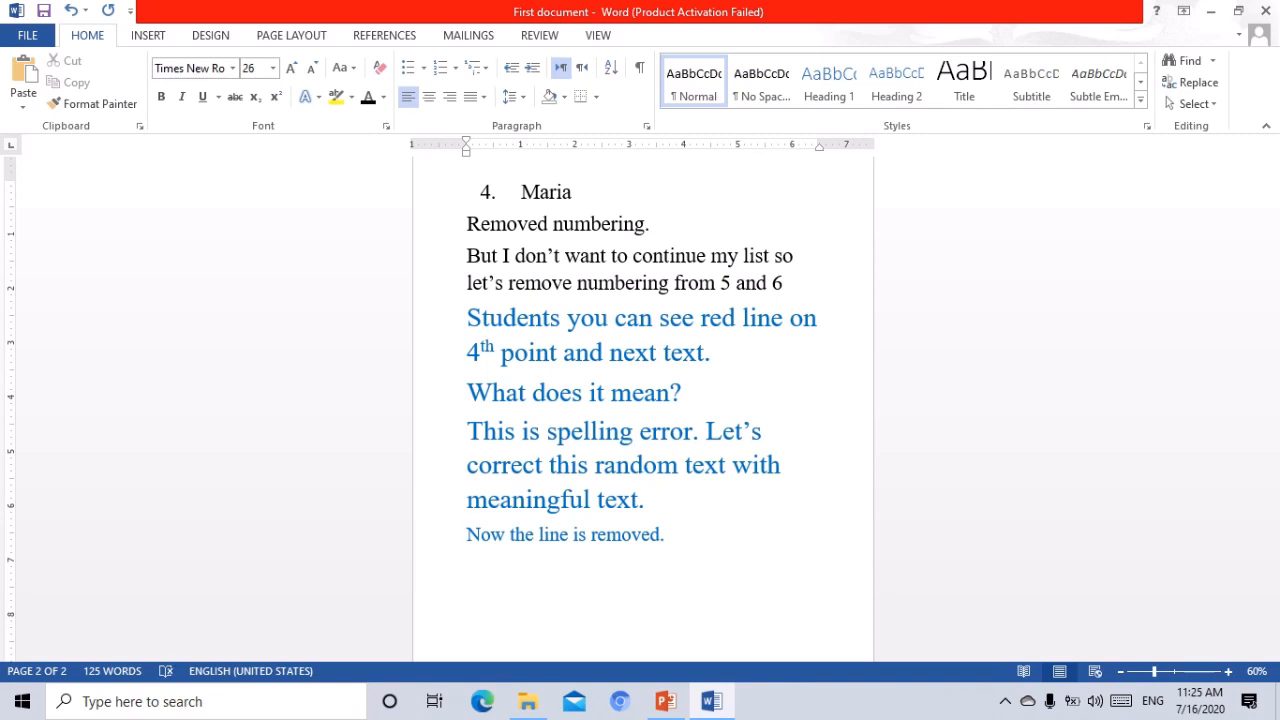
Step: Add a new paragraph reading "Red line shows spellinf error." with the last letter of "spelling" deliberately misspelled
key("Return")
type("Red line sh")
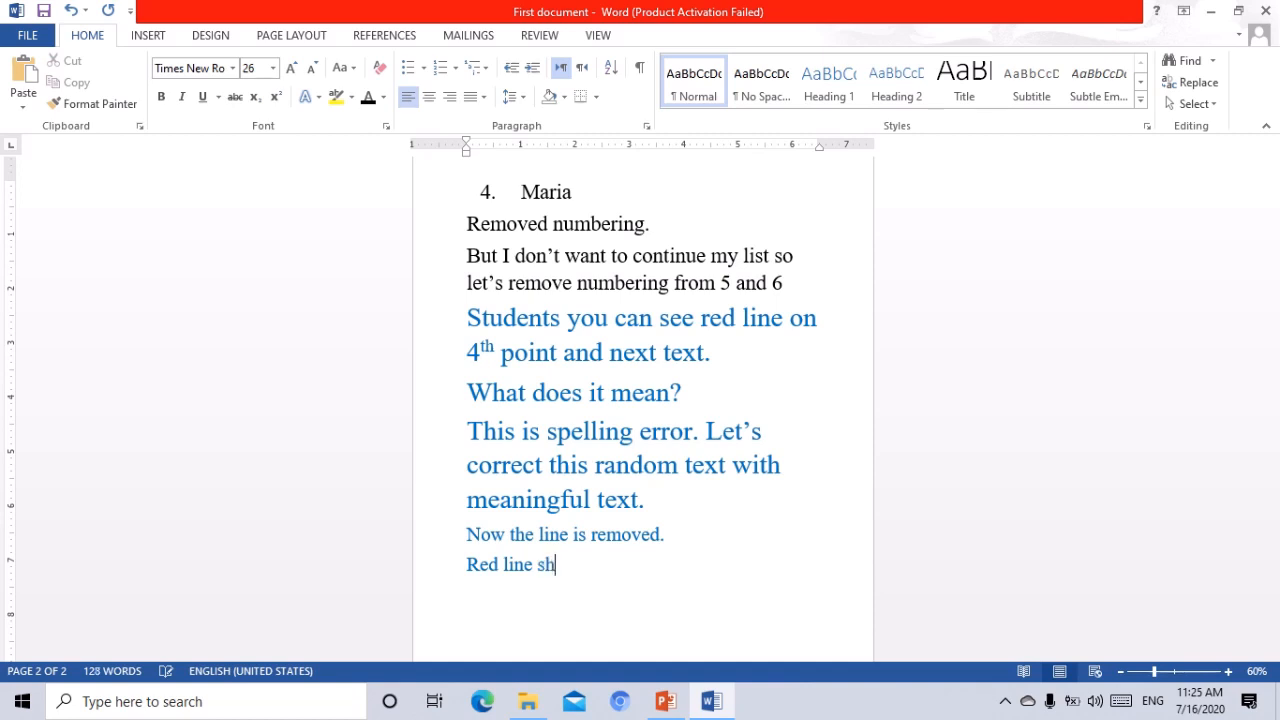
type("ows spell")
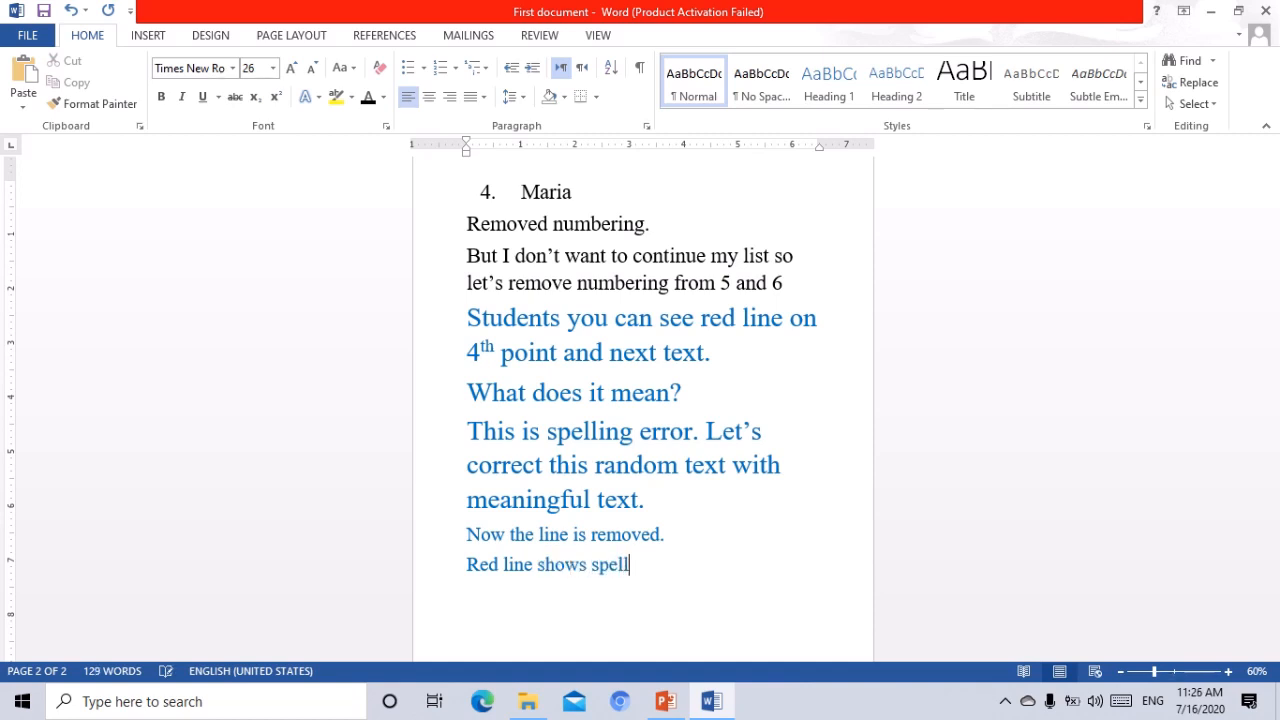
type("inf error")
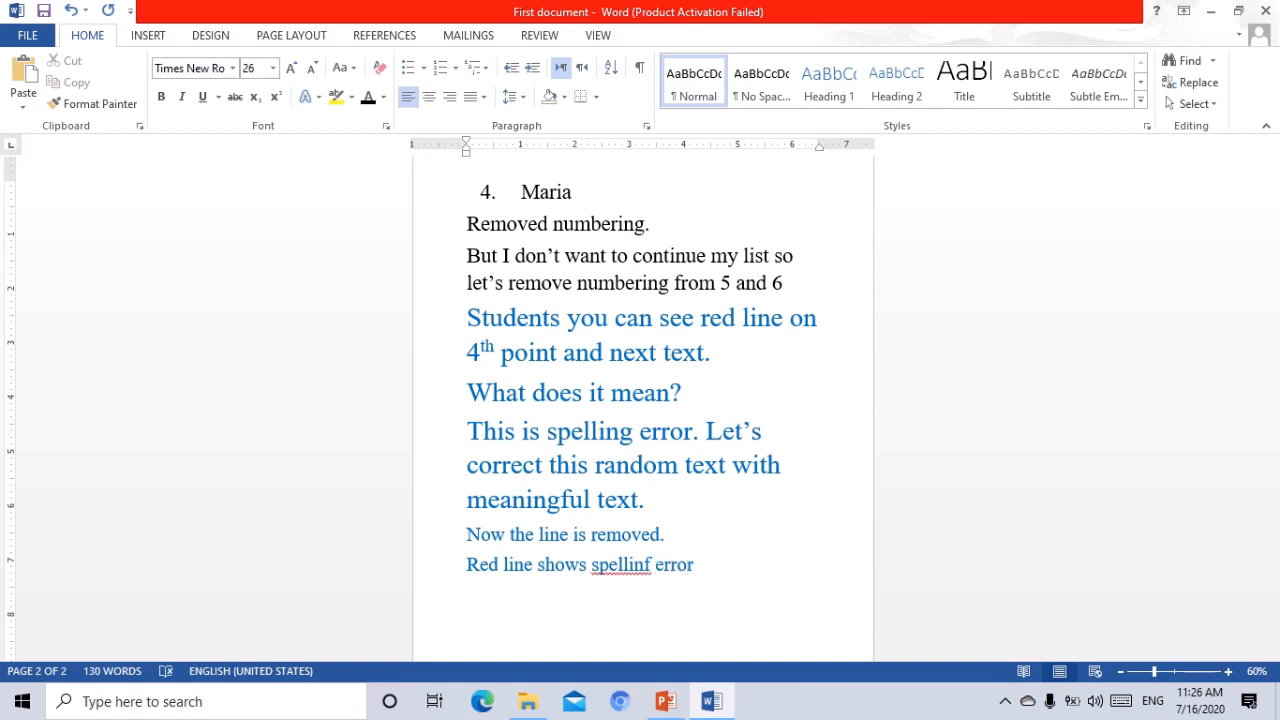
type(".")
Step: Add the paragraph "Blue line shows space error ." with a double space after "shows" and a space before the period
key("Return")
type("Blue line shows")
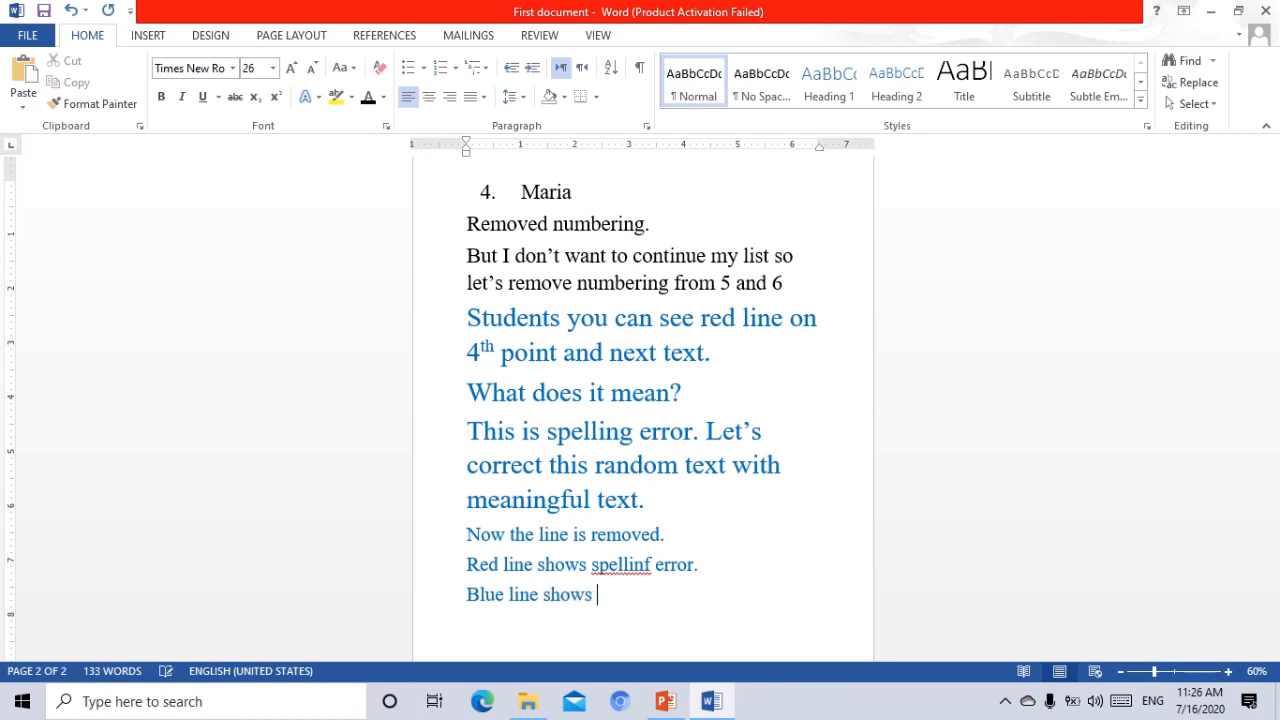
type("  space error")
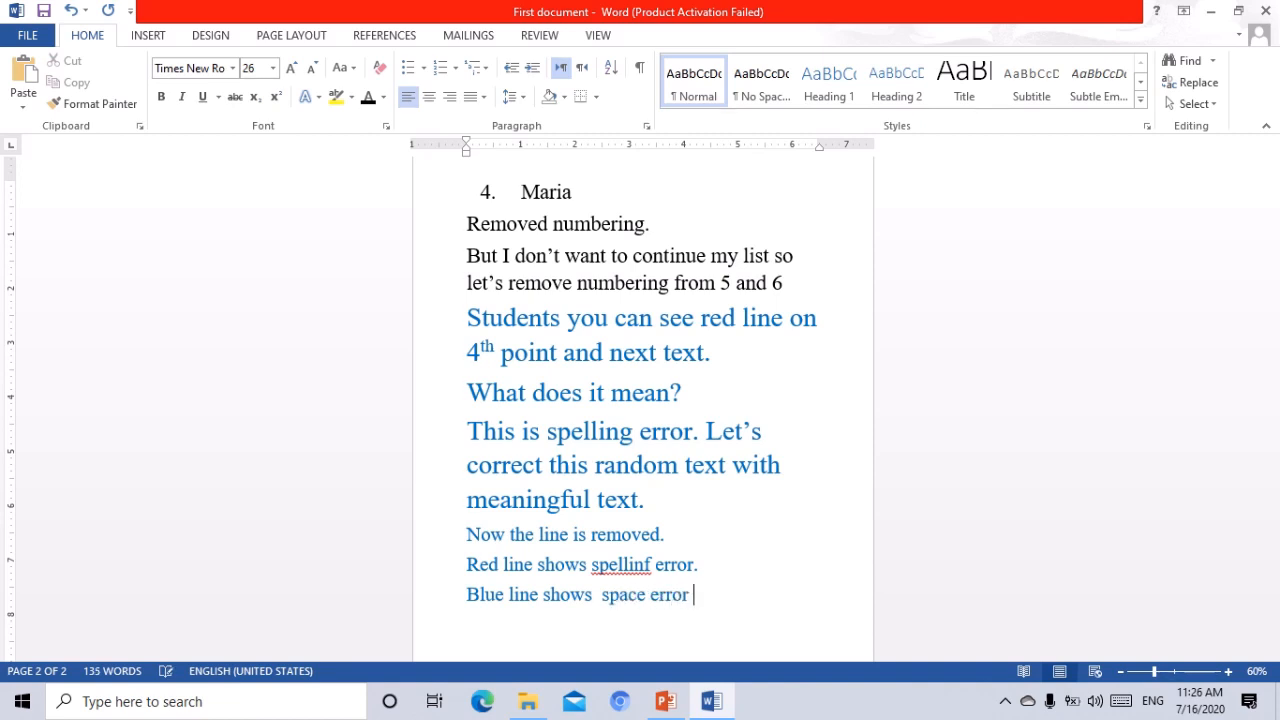
type(".")
Step: Add a paragraph below the blue line sentence reading "Let’s corrext above errors"
key("Return")
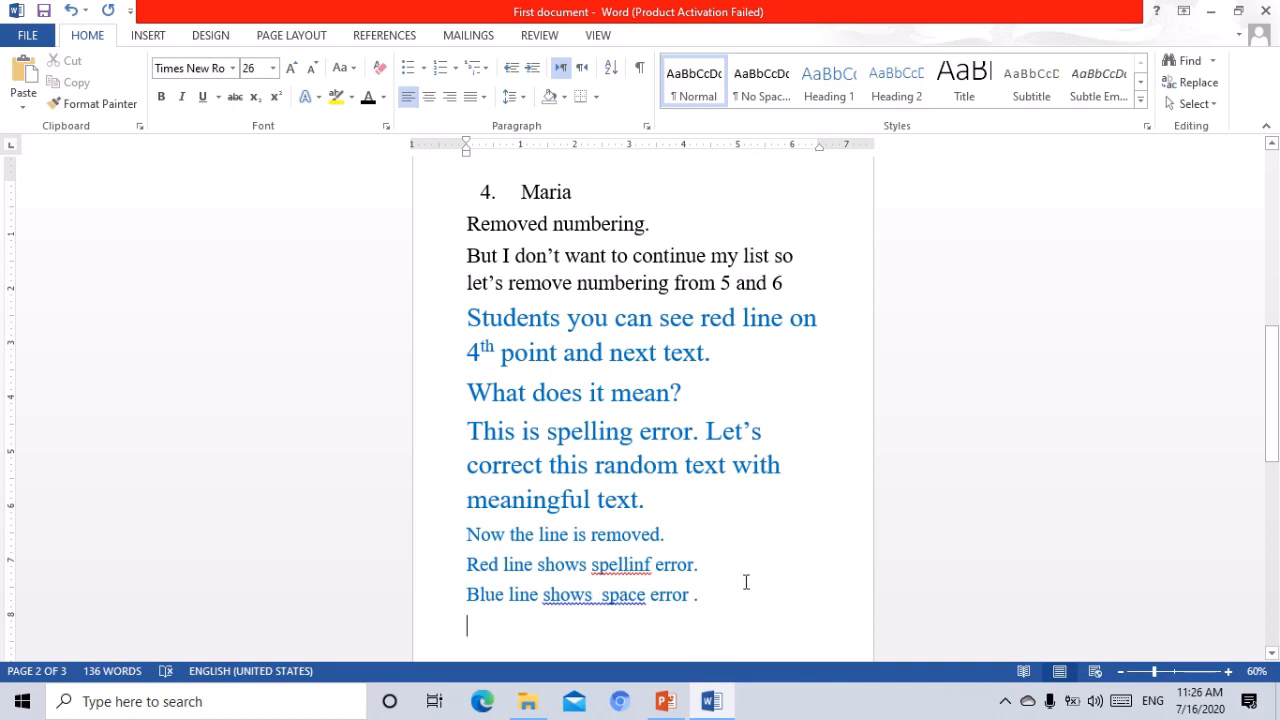
key("Return")
type("Let's ")
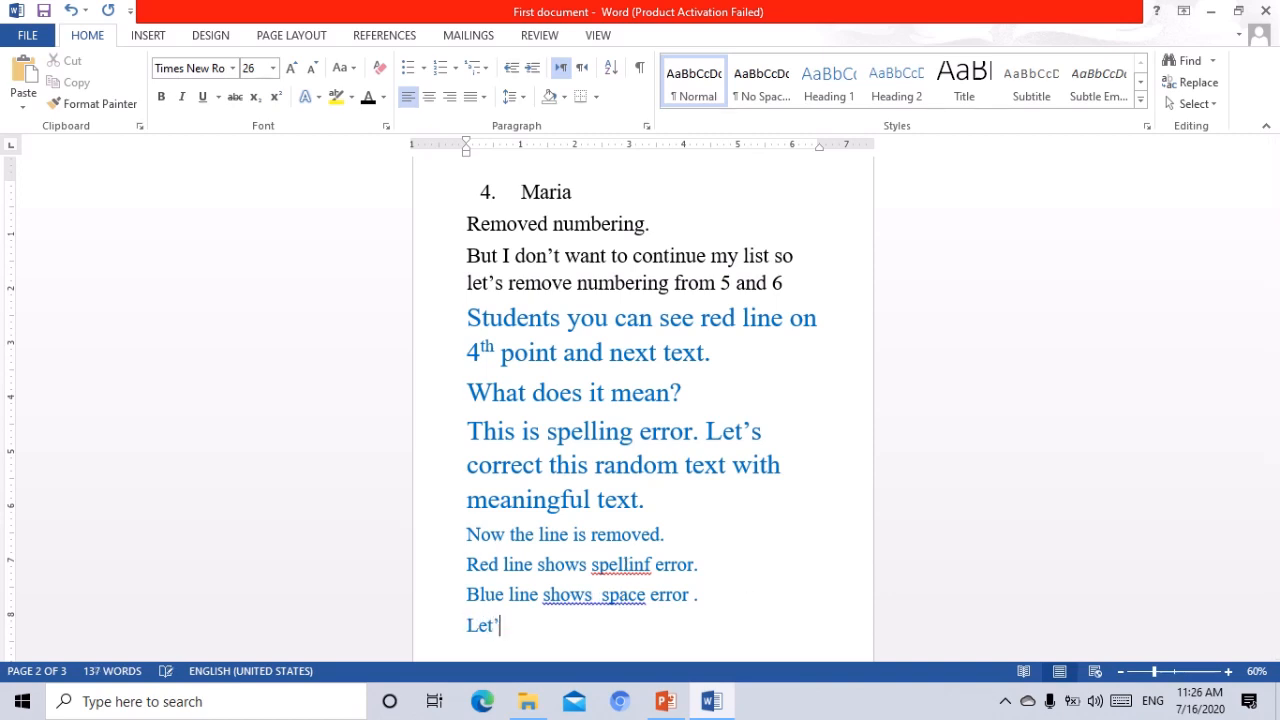
type("corrext abo")
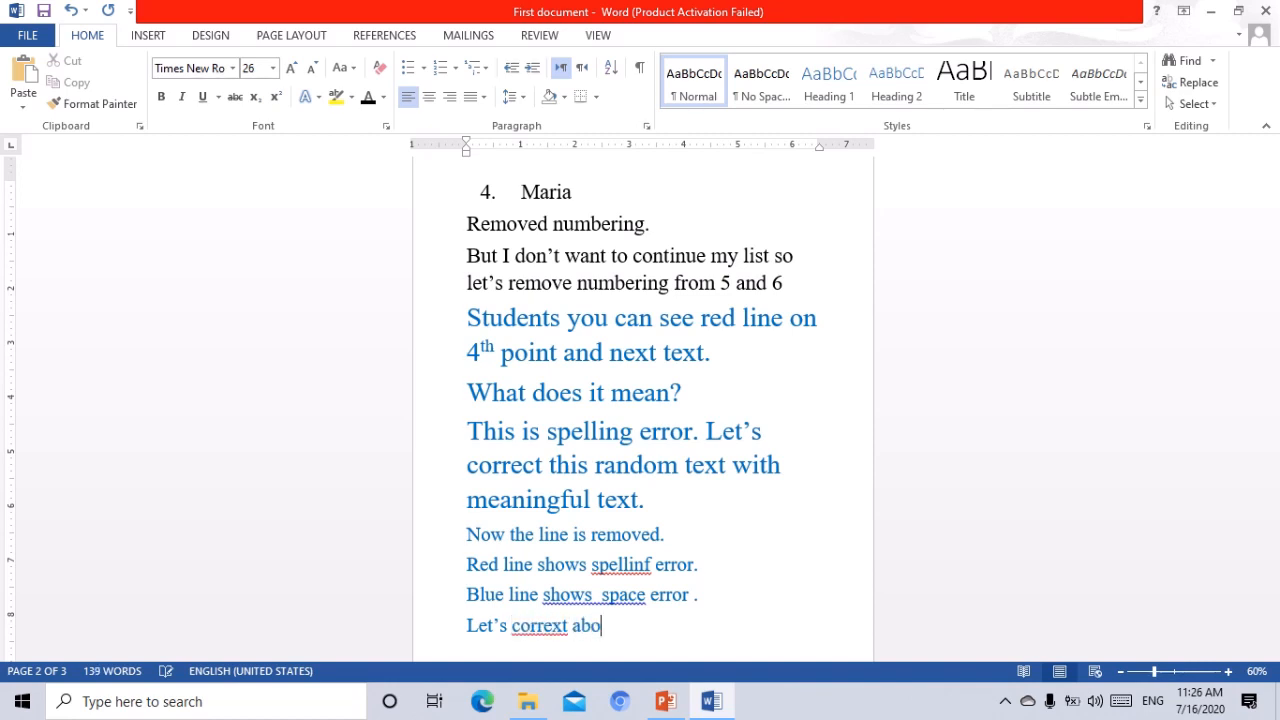
type("ve errors")
Step: Replace "corrext" with the suggested spelling "correct" and "spellinf" with the suggestion "spelling"
right_click(553, 624)
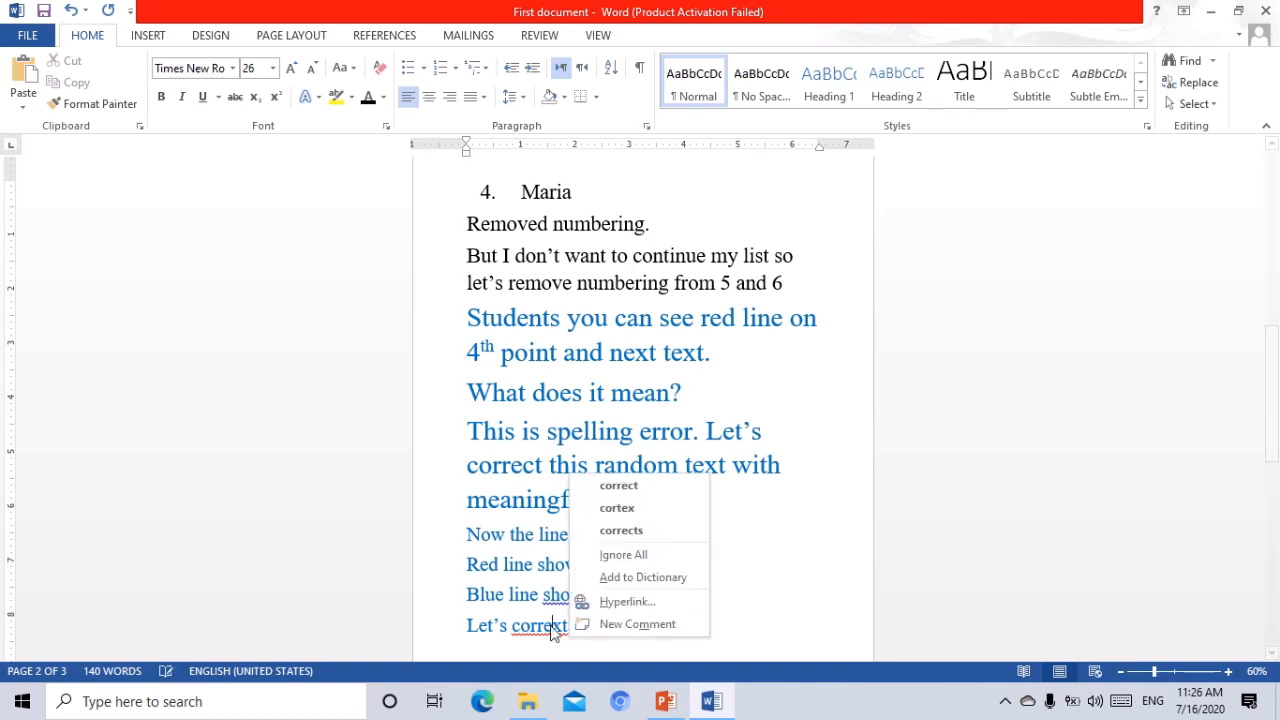
left_click(606, 488)
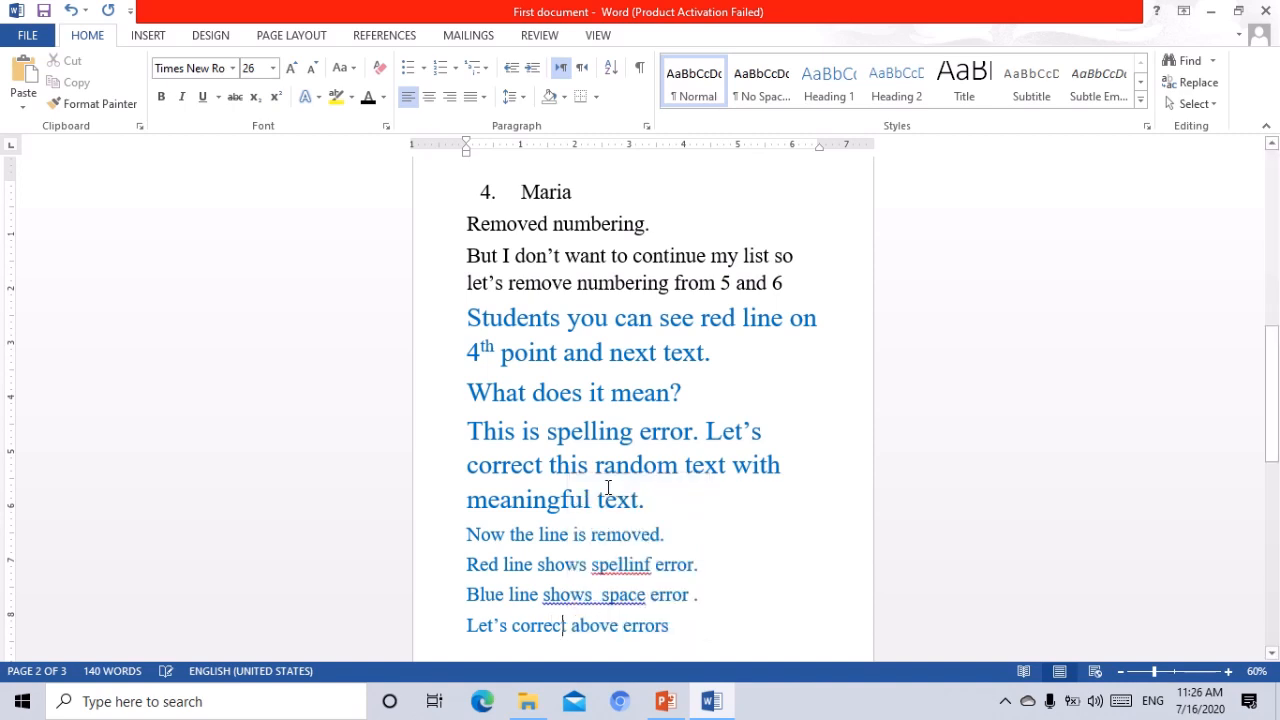
right_click(613, 564)
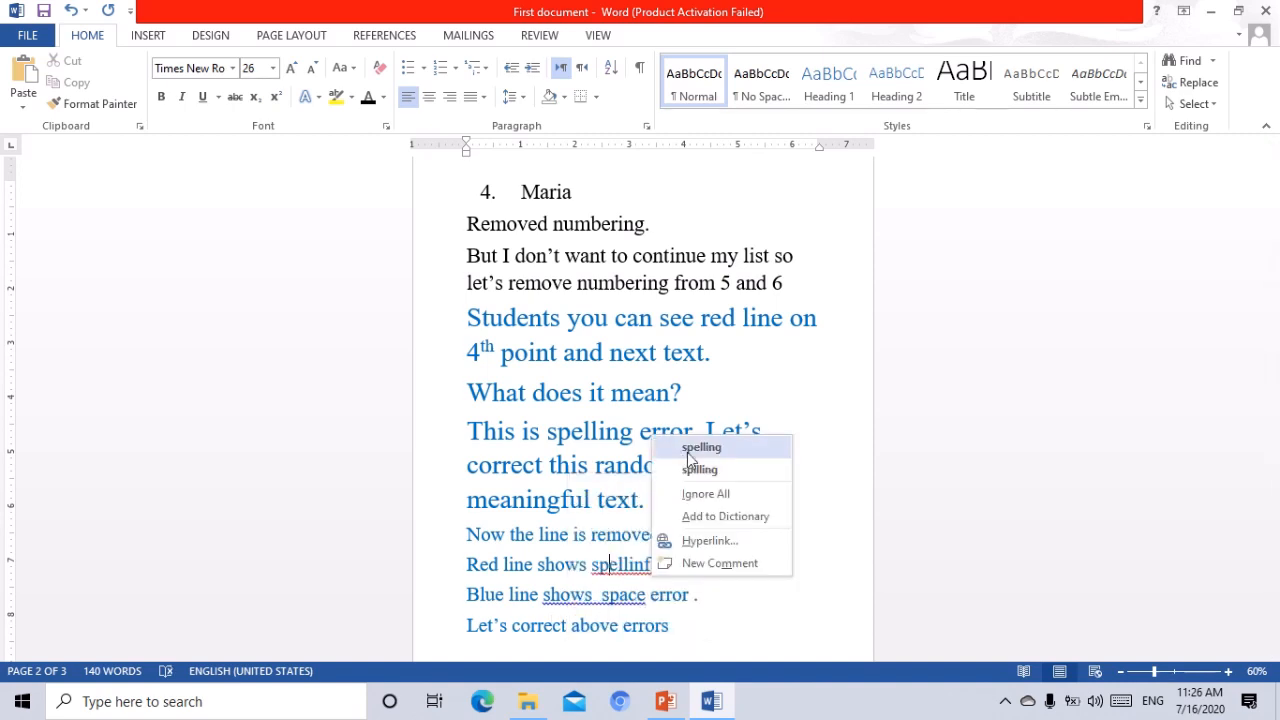
left_click(687, 452)
Step: Remove the extra space between "shows" and "space" and the space before the period in the blue line sentence
right_click(592, 596)
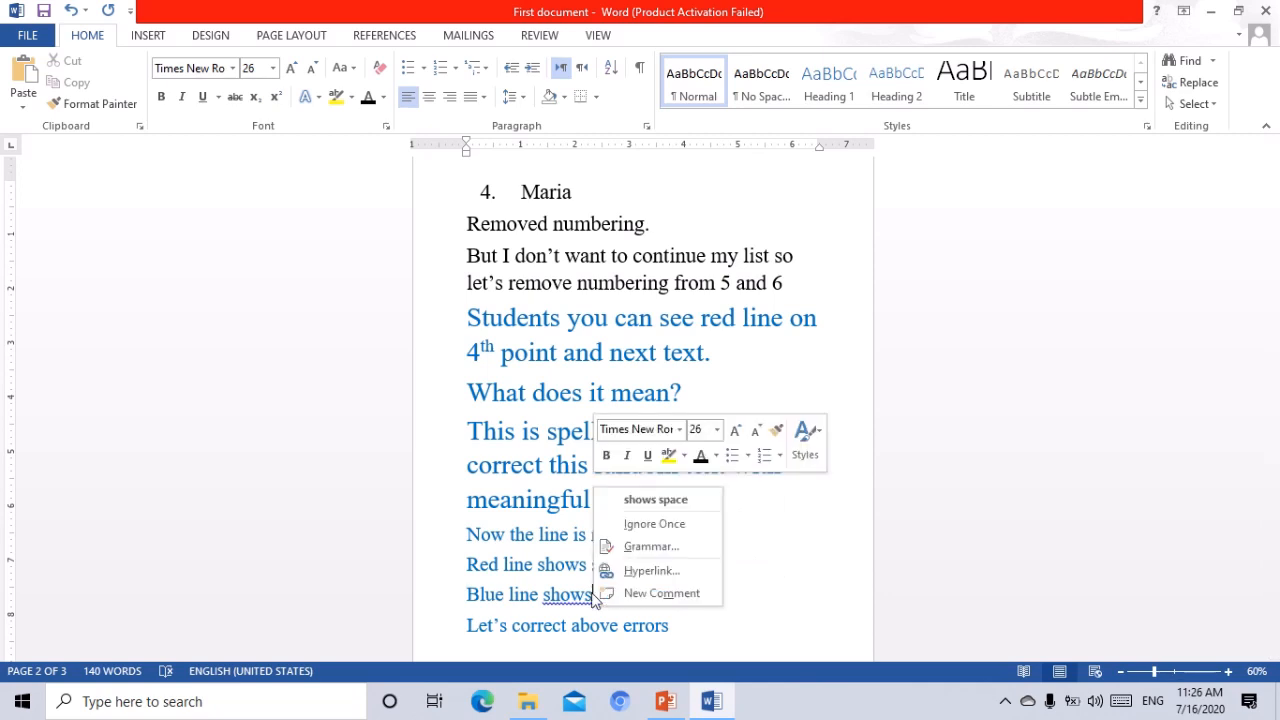
left_click(632, 502)
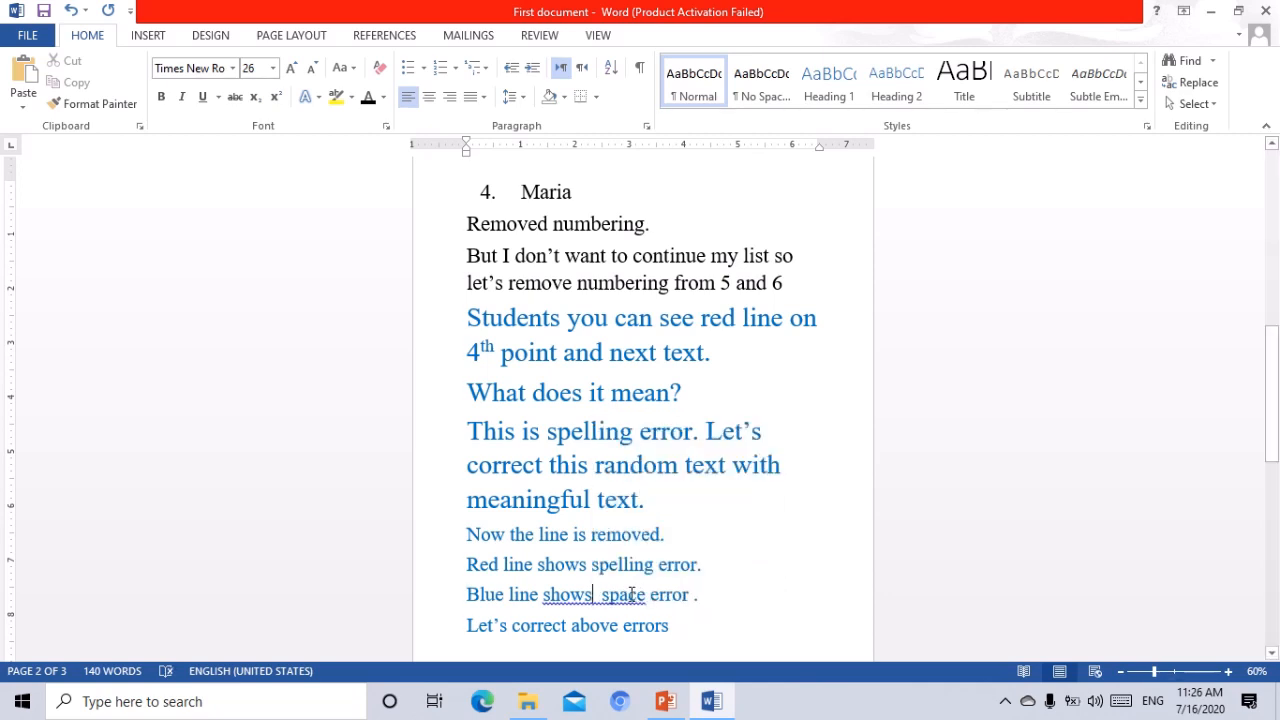
key("BackSpace")
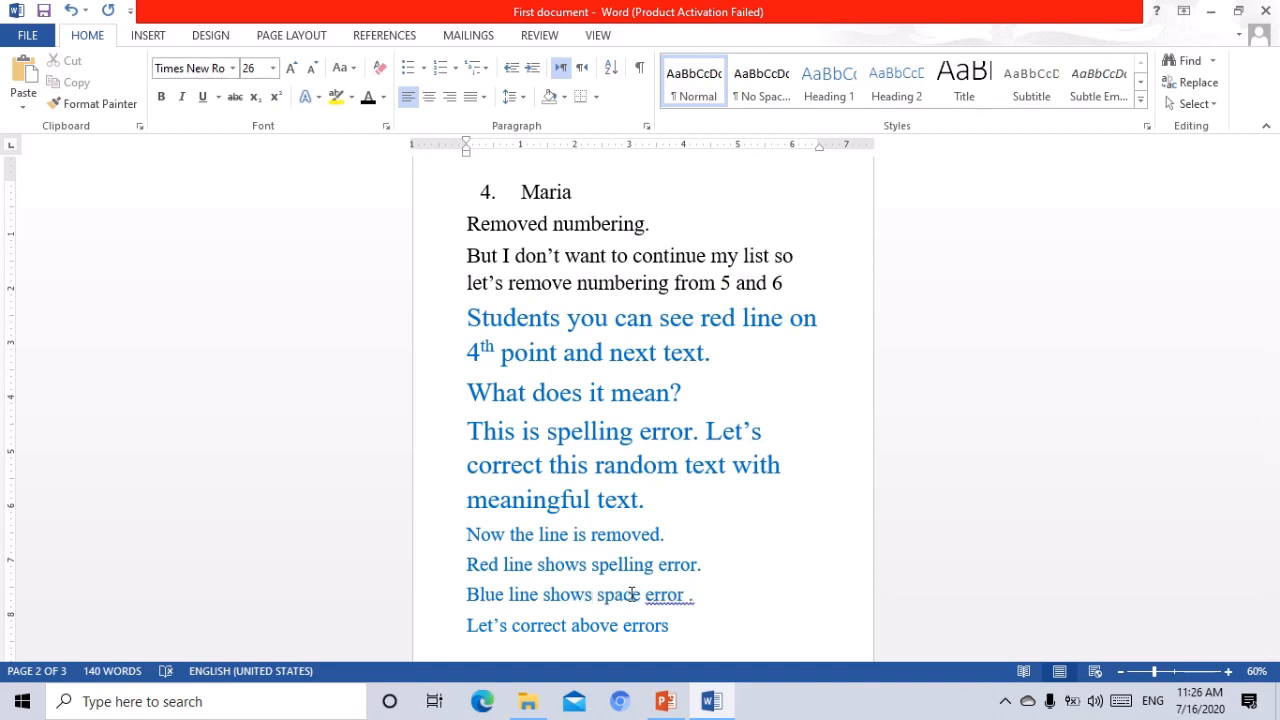
left_click(688, 594)
key("BackSpace")
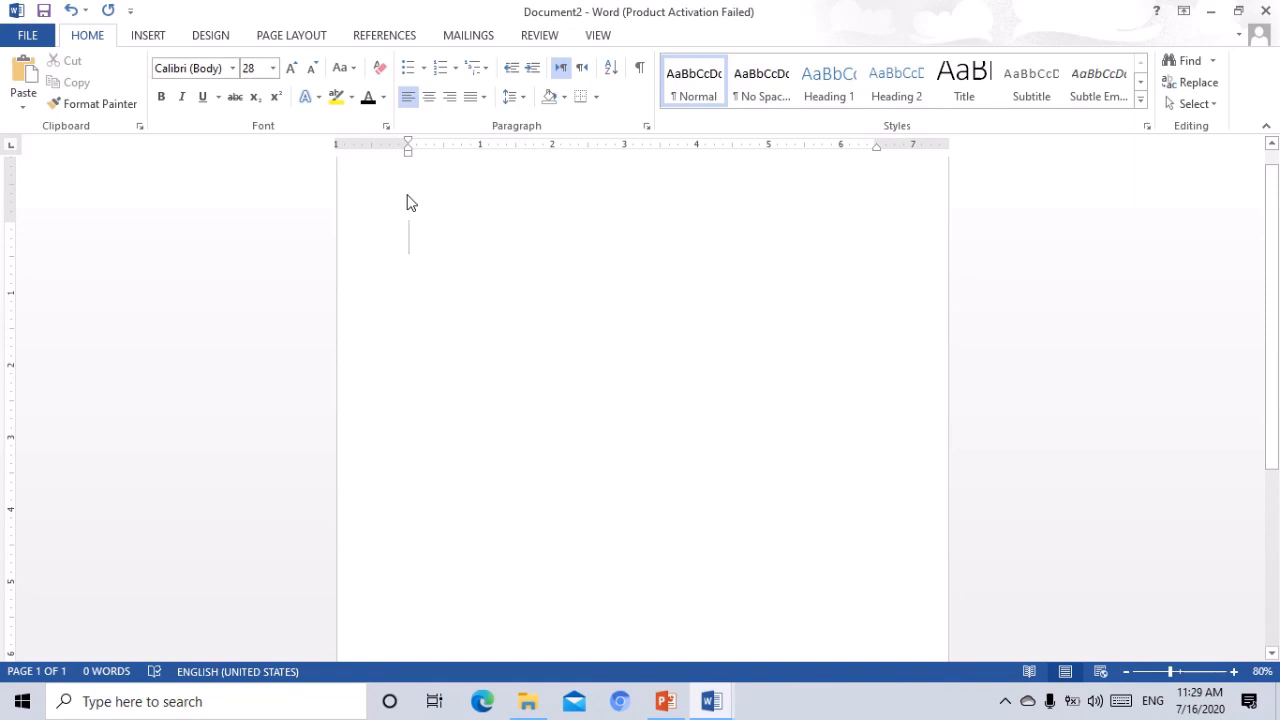
Step: Write "Let’s use alignment options." as the first line of the blank document
type("let")
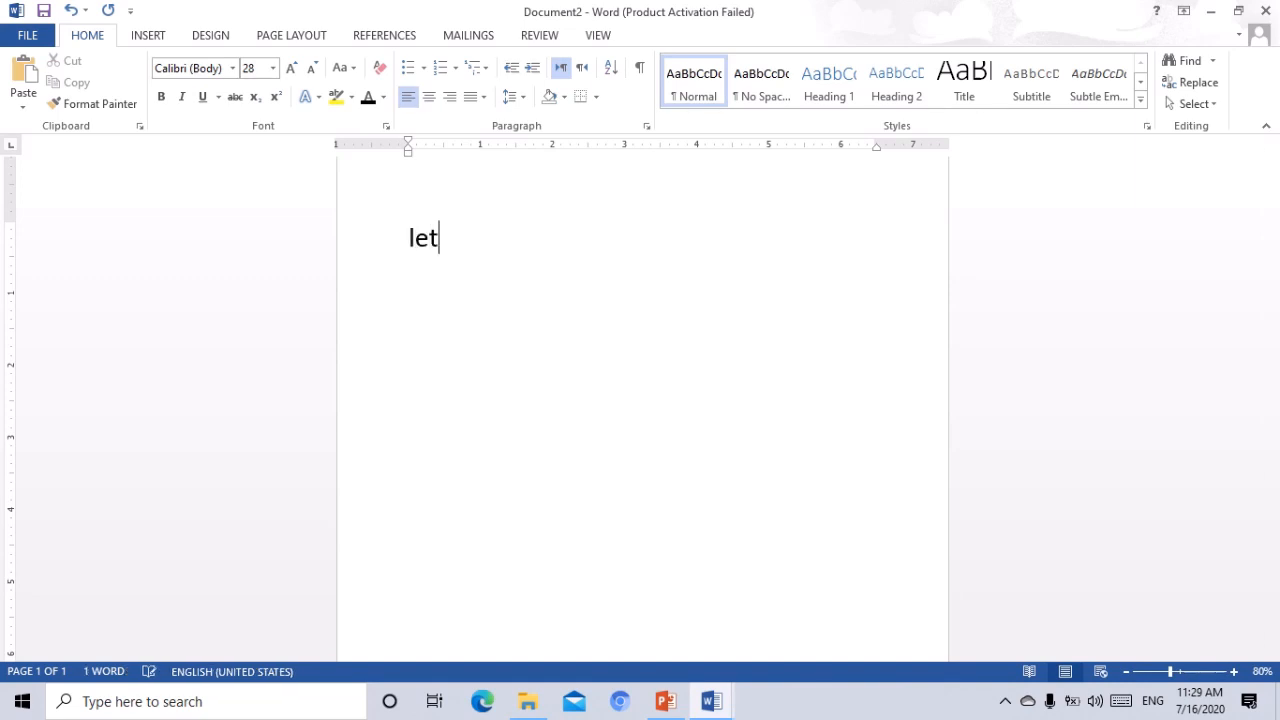
type("'s use ")
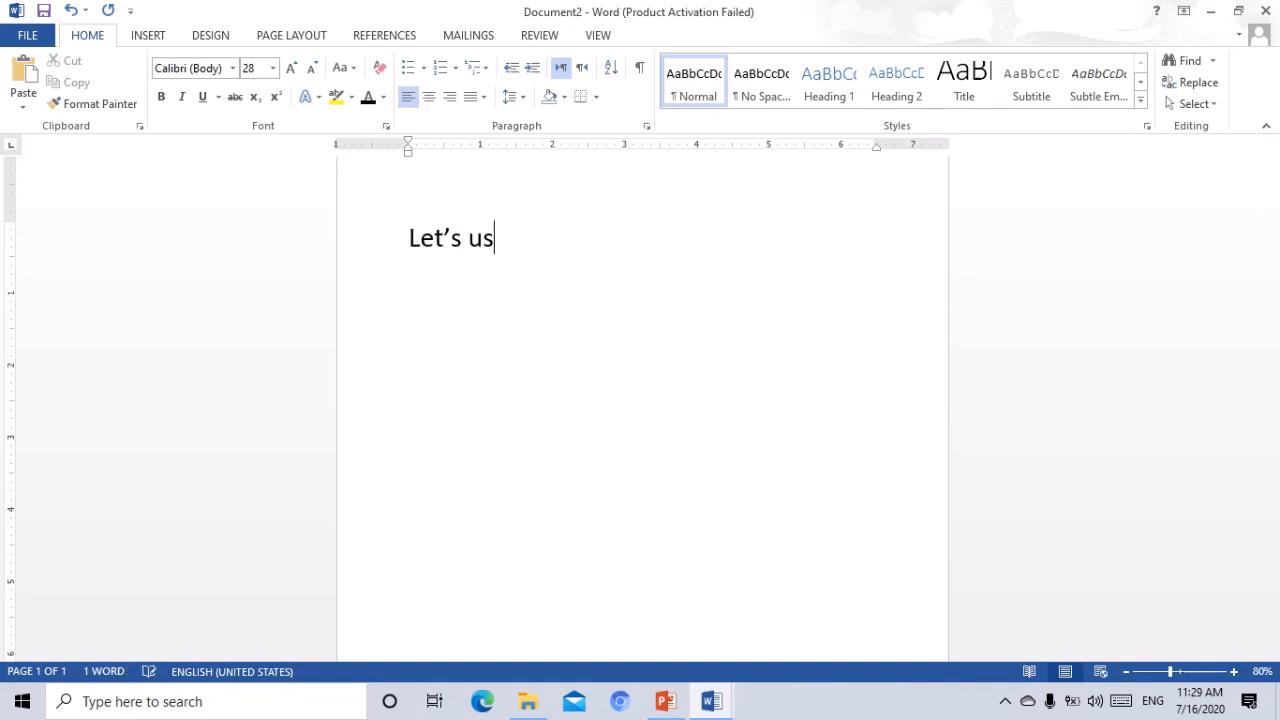
type("a")
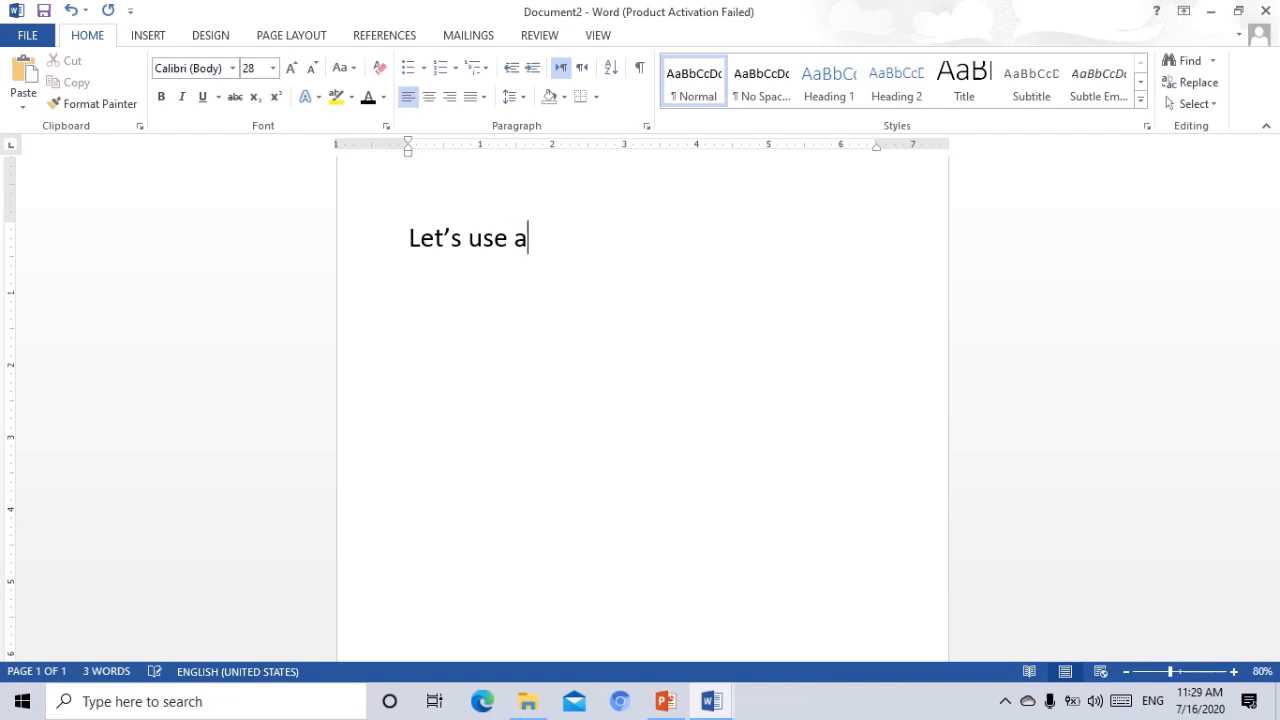
type("lignment ")
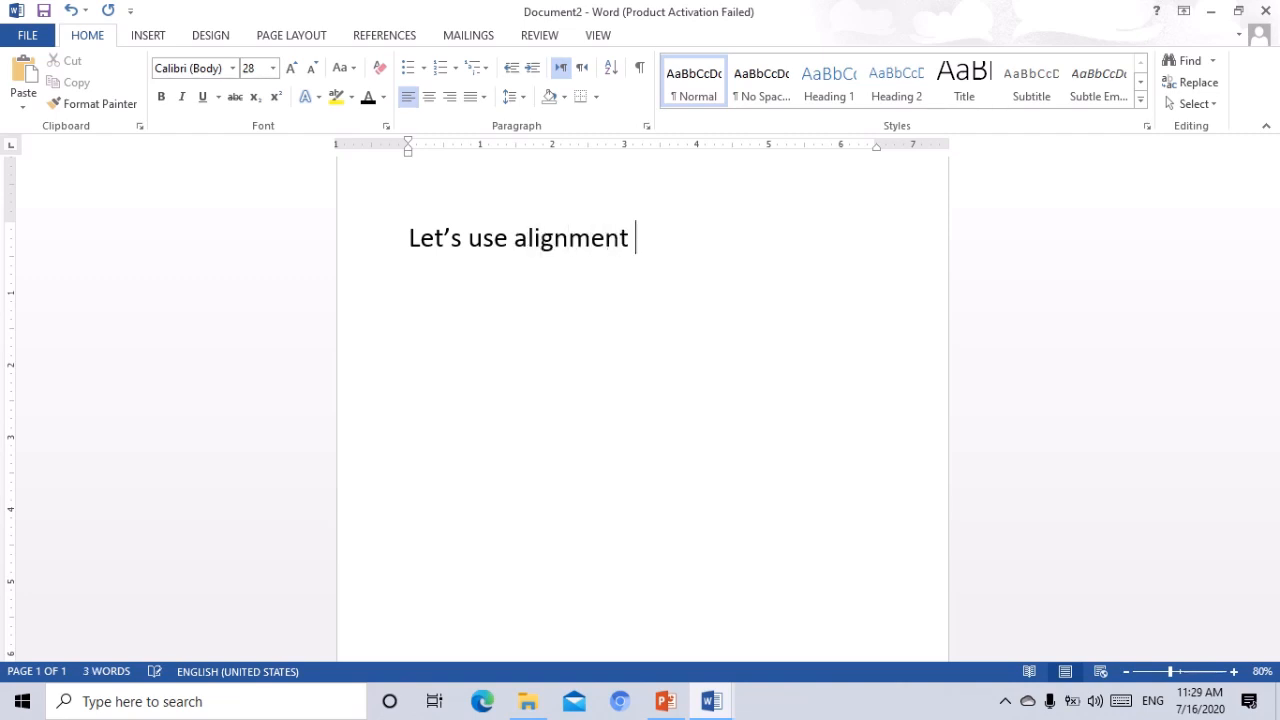
type("option")
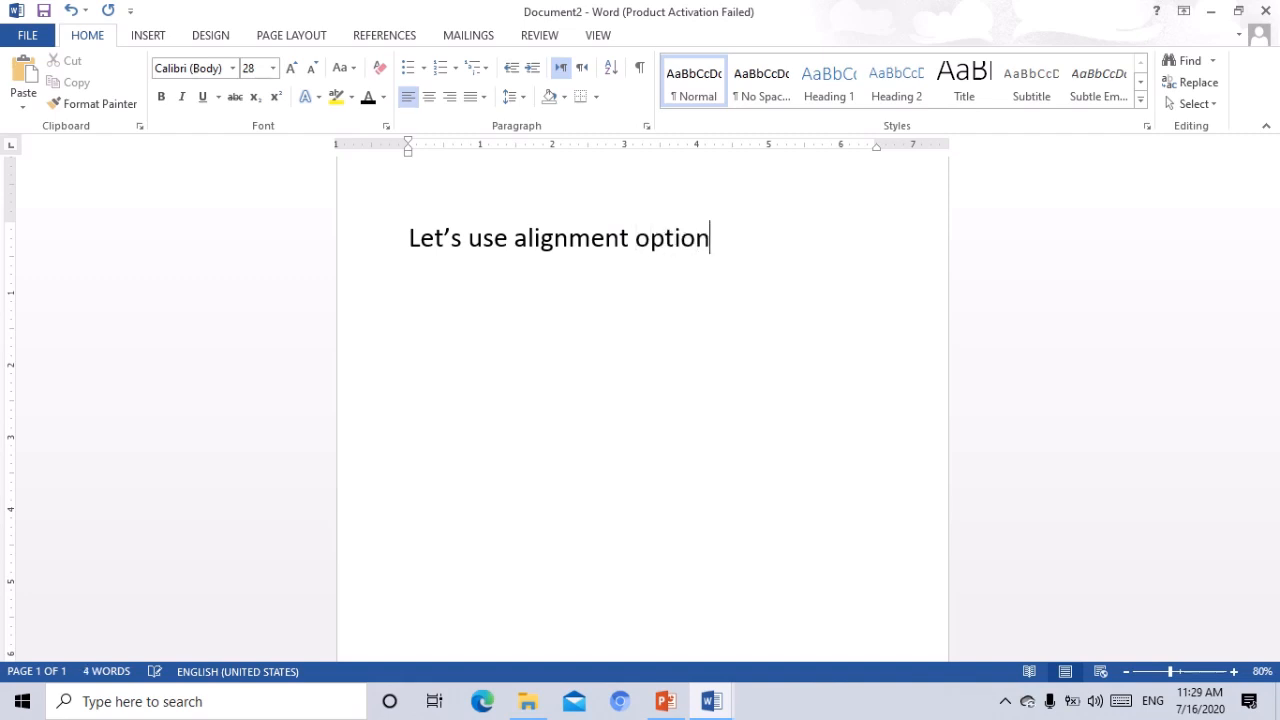
type("s.")
Step: Add a second paragraph reading "This is left alignment."
key("Return")
type("this ")
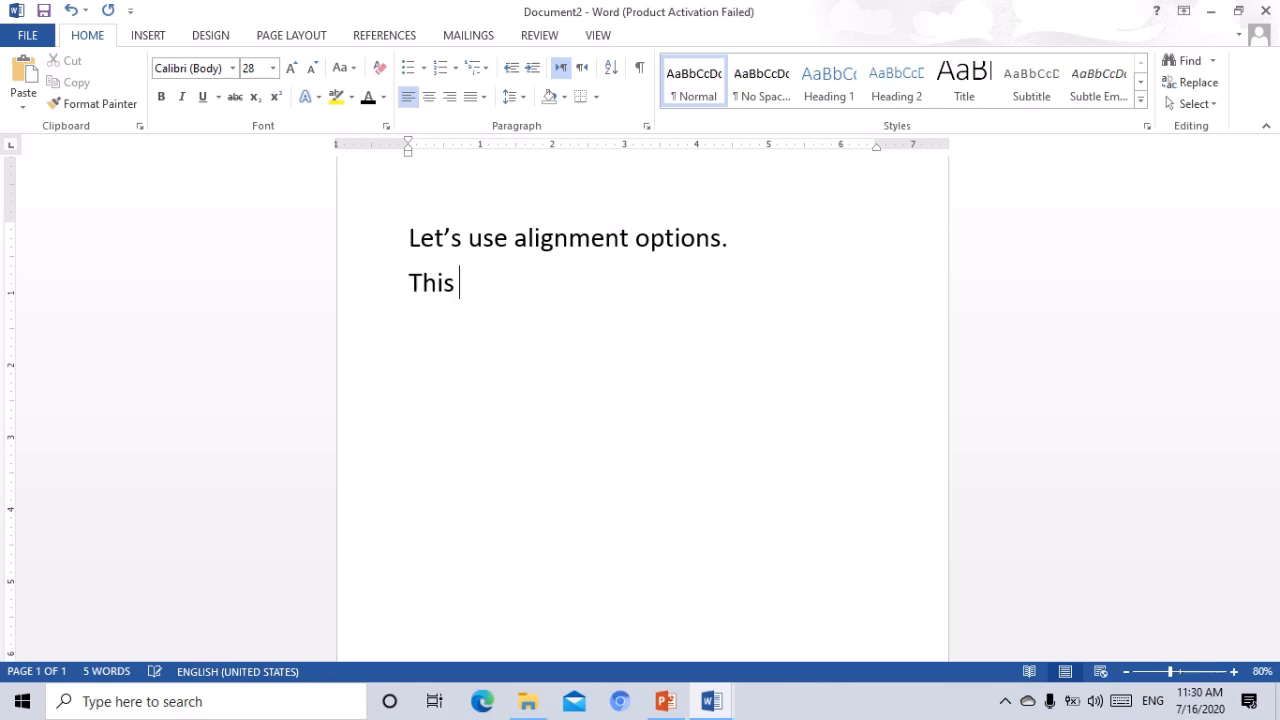
type("is left ali")
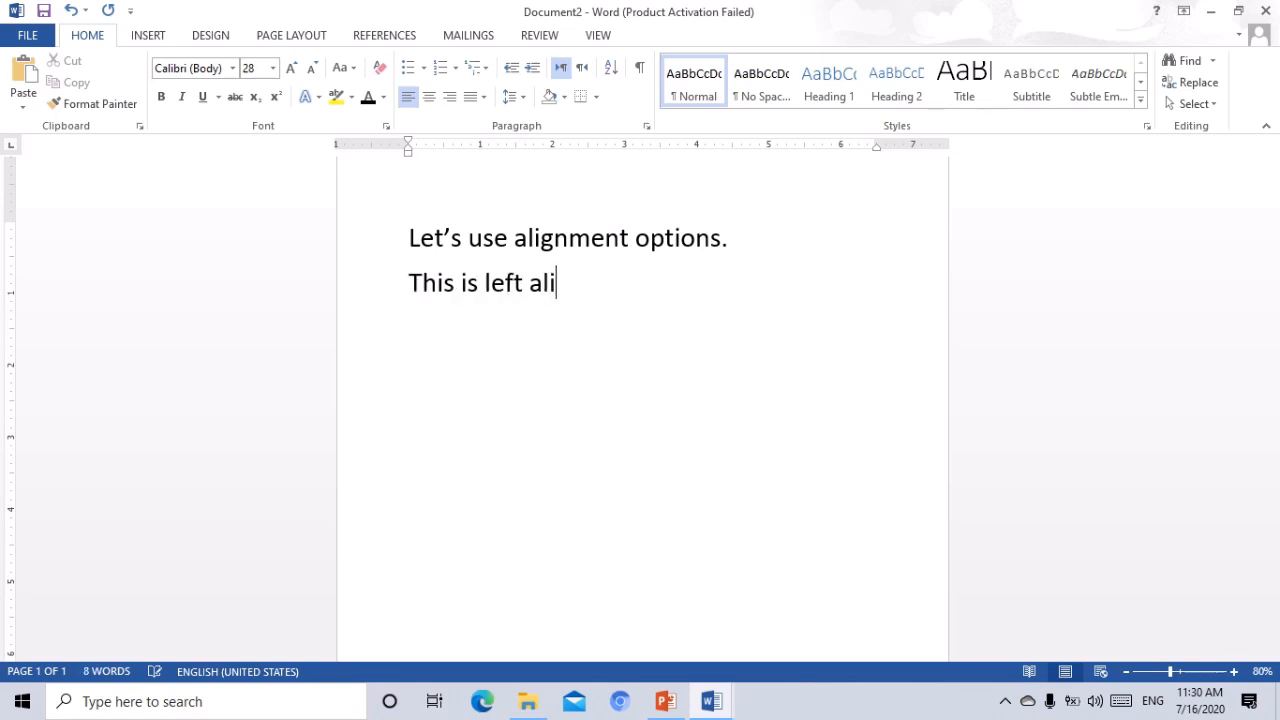
type("gnment")
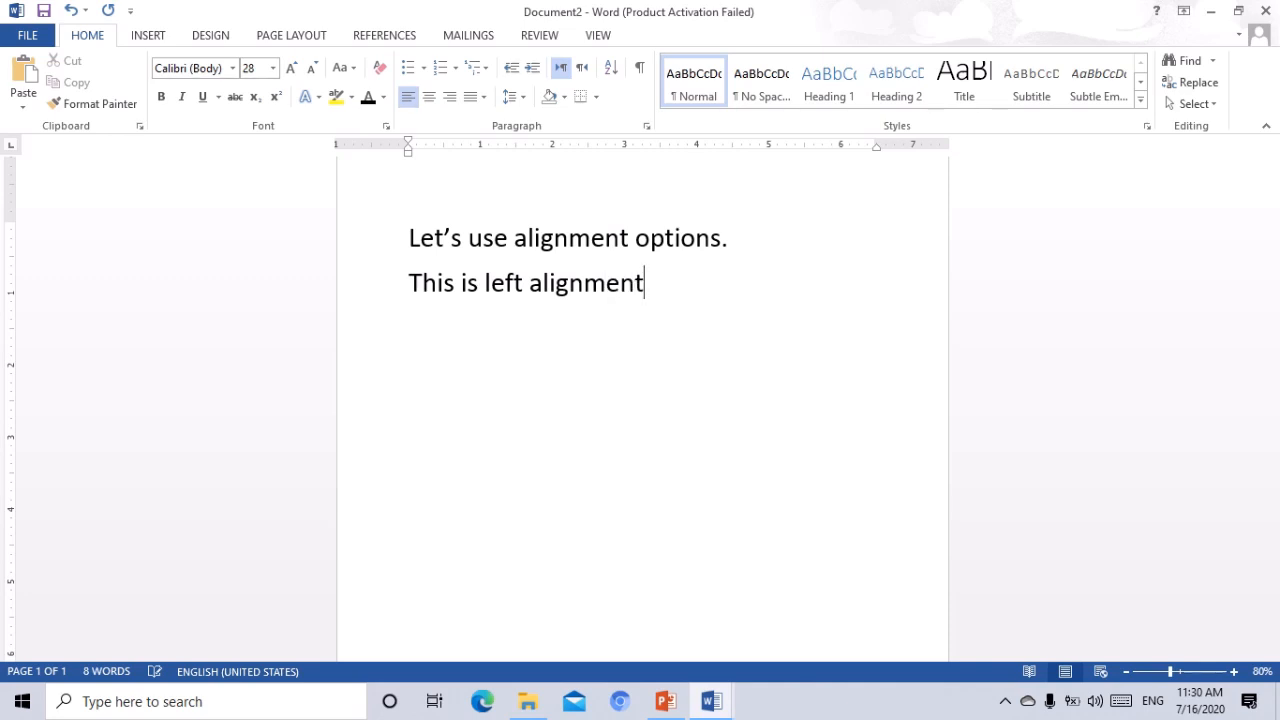
type(".")
Step: Add a center-aligned third paragraph reading "This is center alignment."
key("Return")
left_click(428, 97)
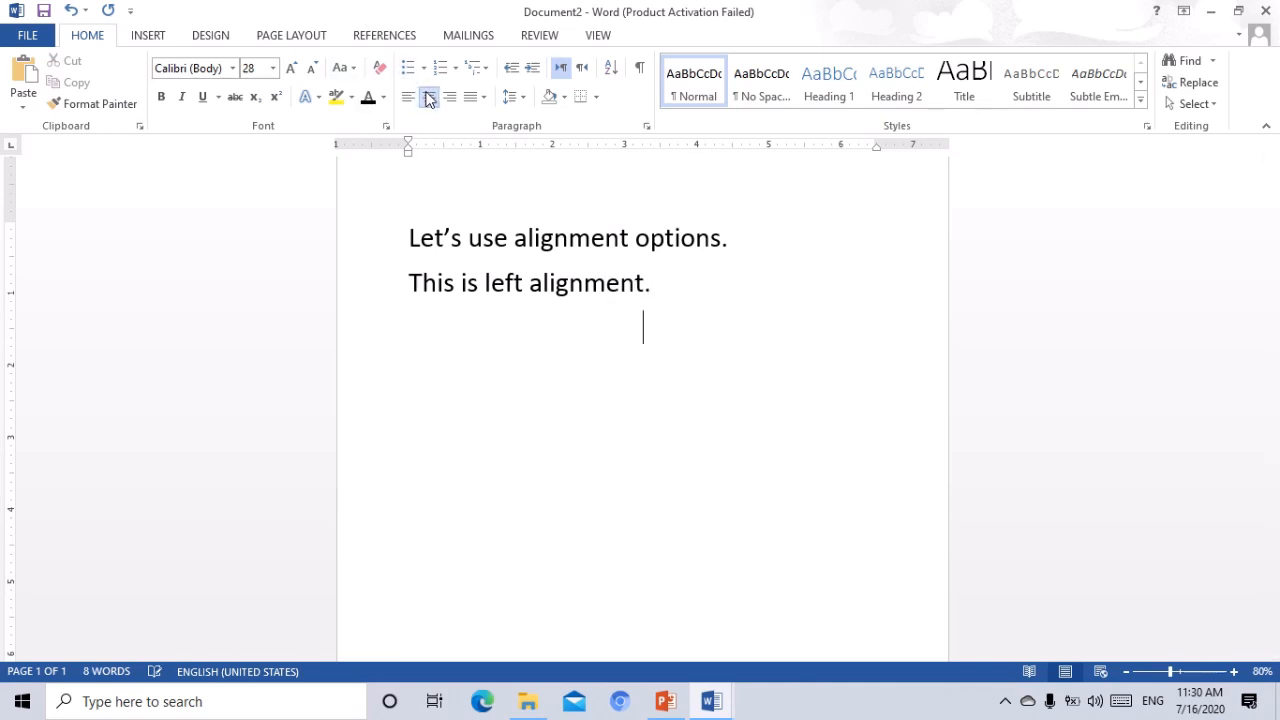
type("This is ce")
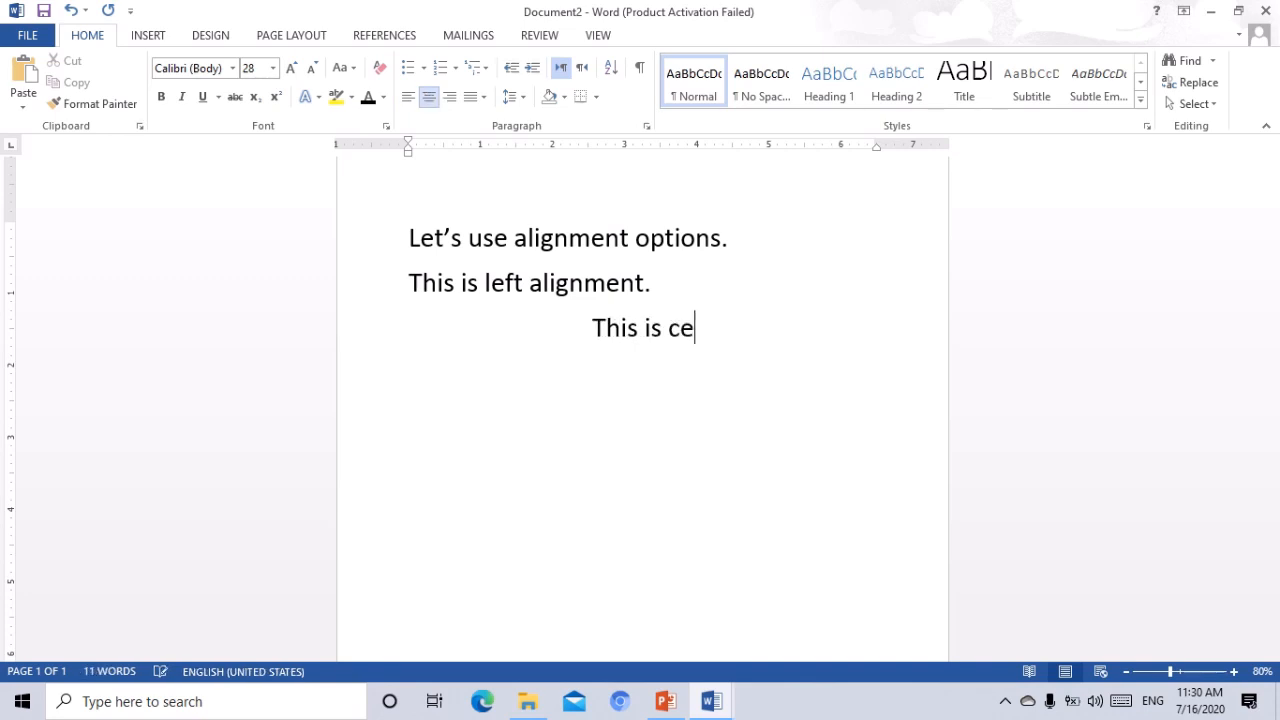
type("nter al")
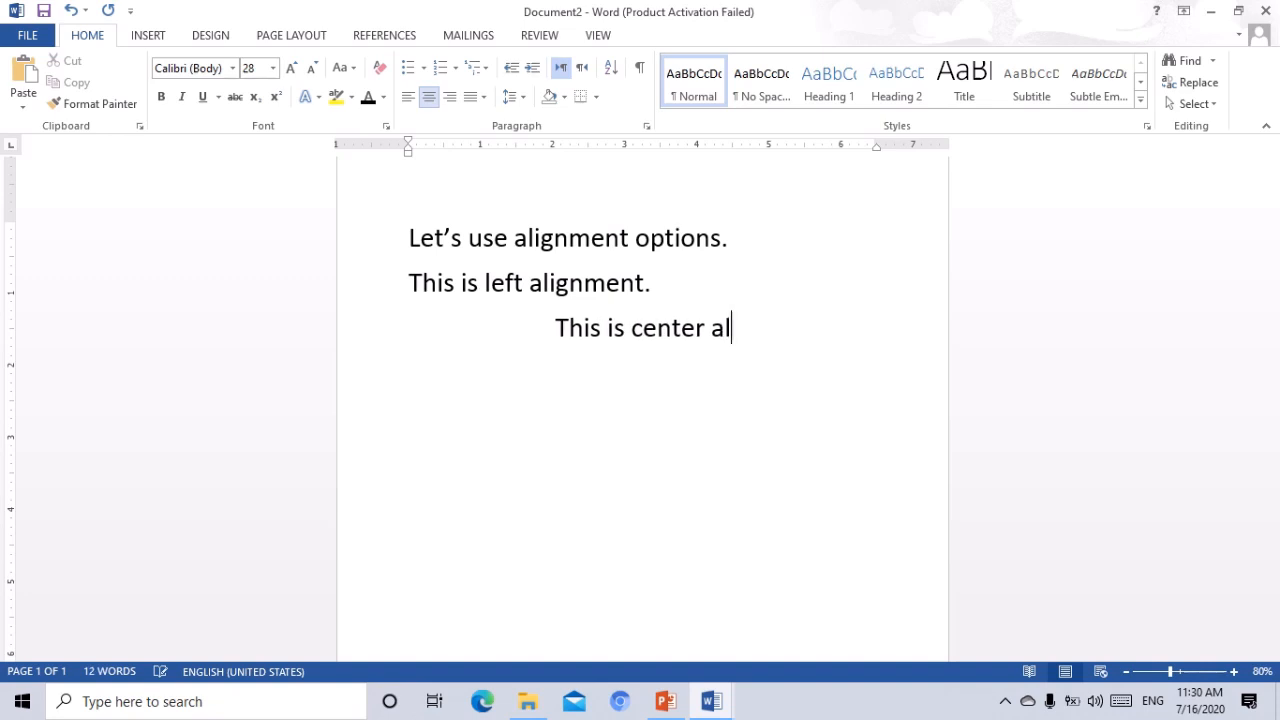
type("ignment")
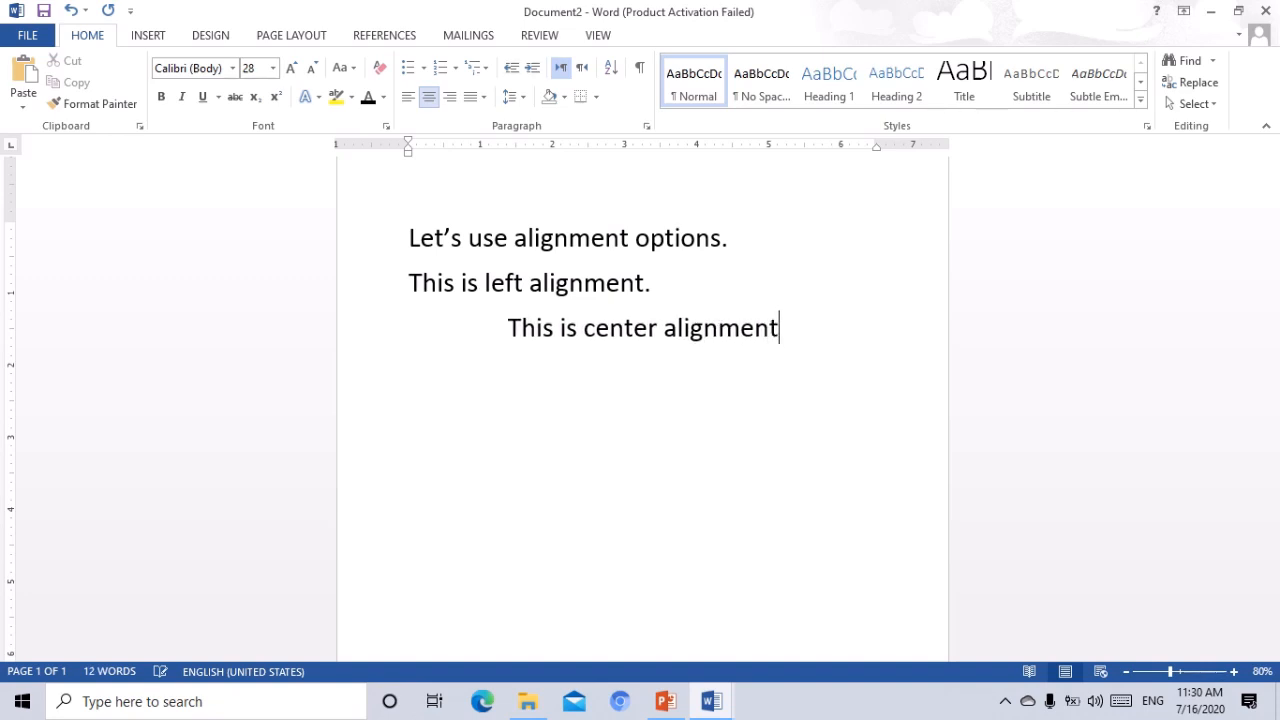
type(".")
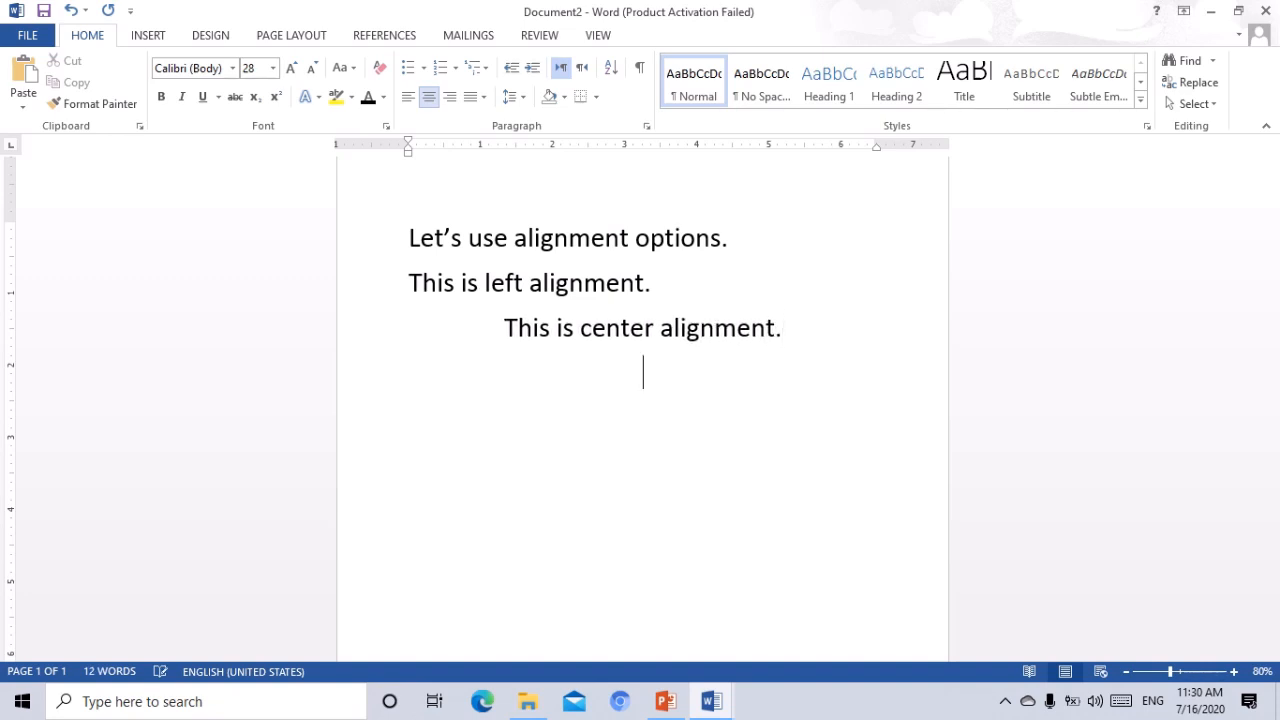
Step: Add a right-aligned paragraph below the centered one reading "This is right alignment."
left_click(449, 100)
type("this ")
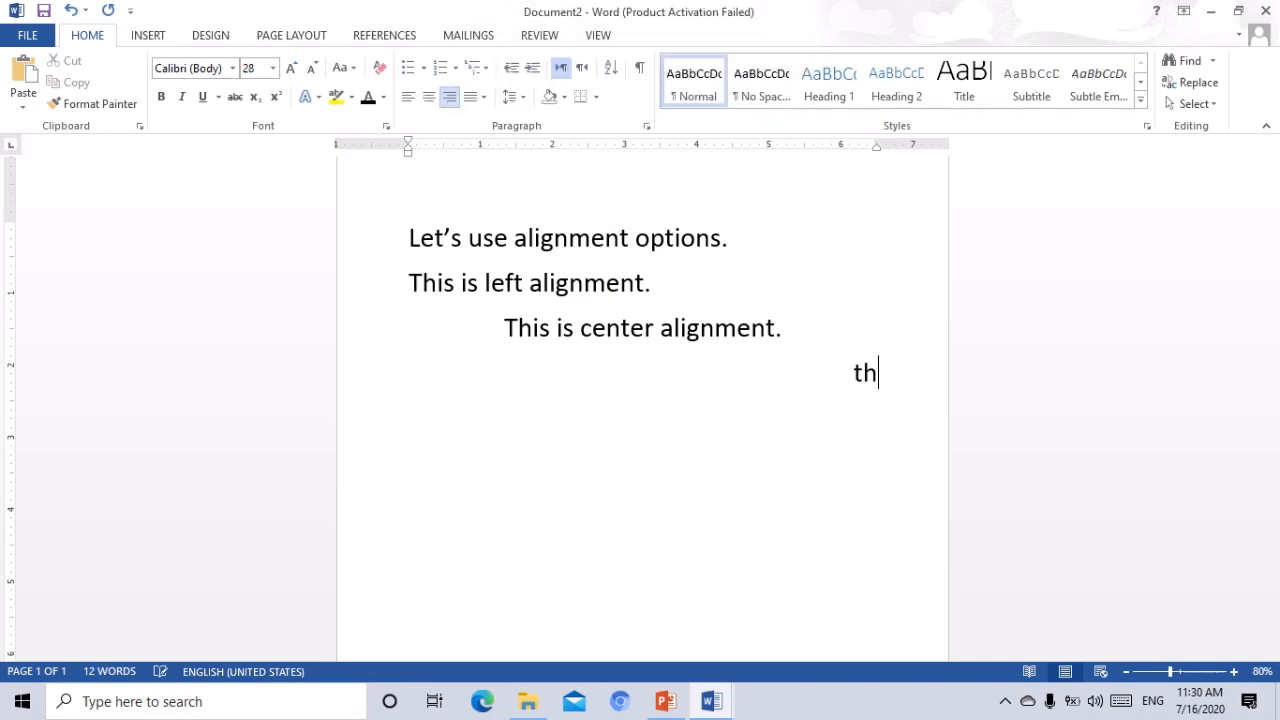
type("is r")
type("igh")
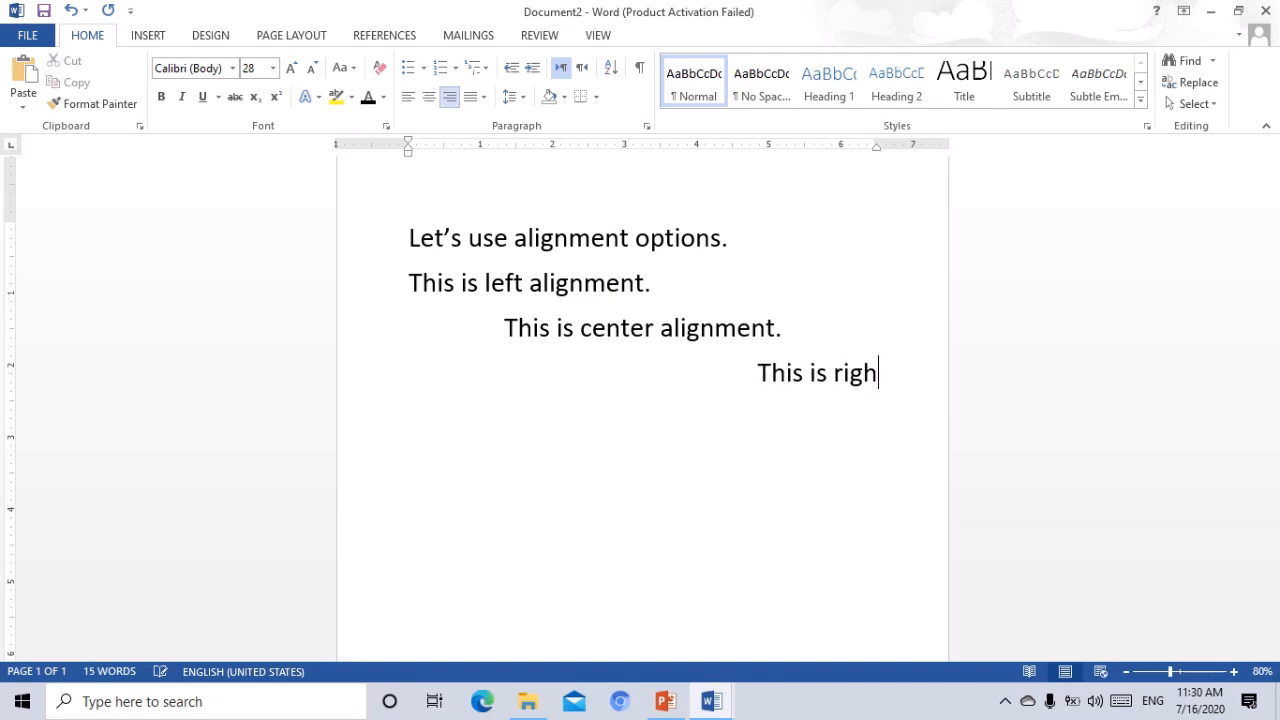
type("t ali")
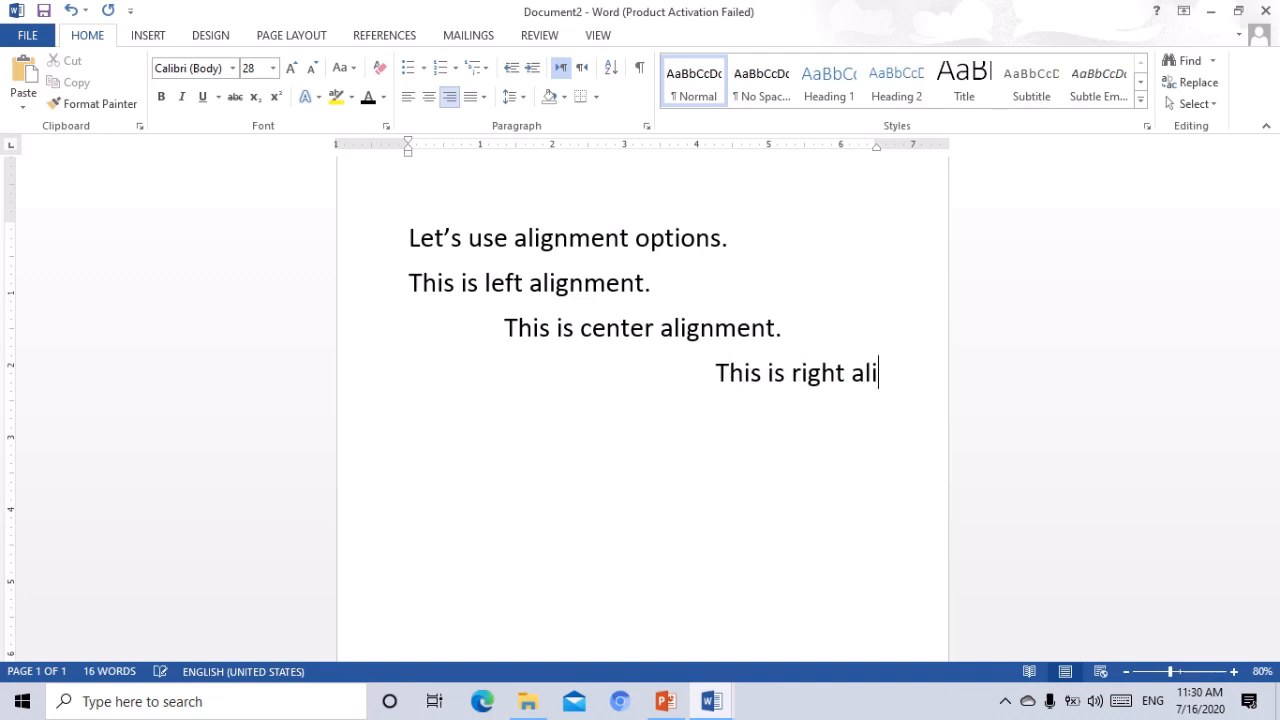
type("gnment")
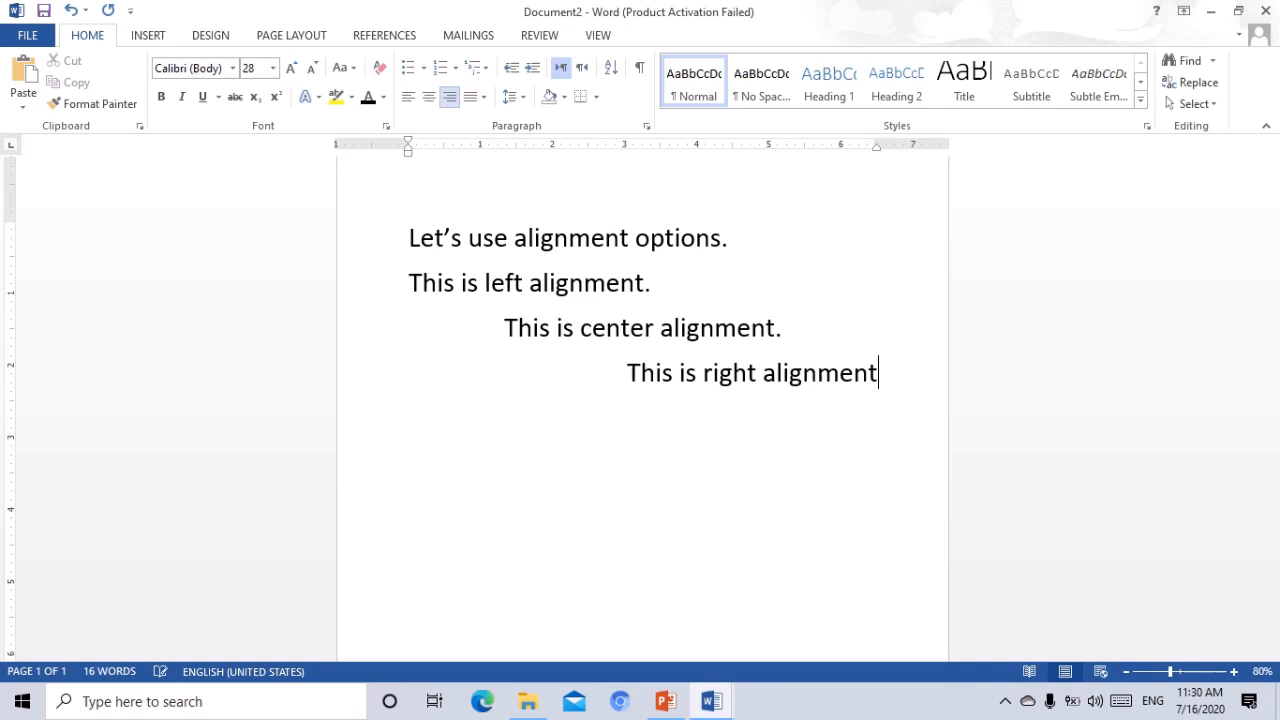
type(".")
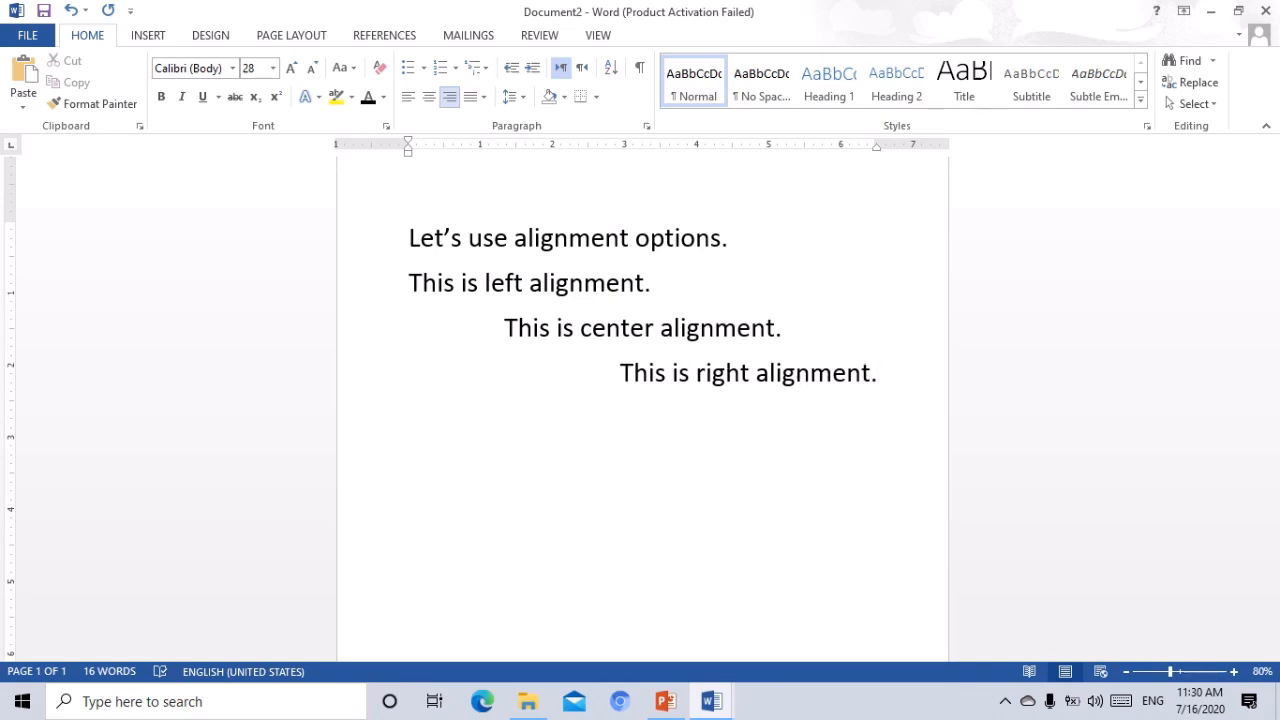
Step: Add a left-aligned paragraph reading "Now we will use bold,italic and underline option" below the right-aligned line
left_click(408, 97)
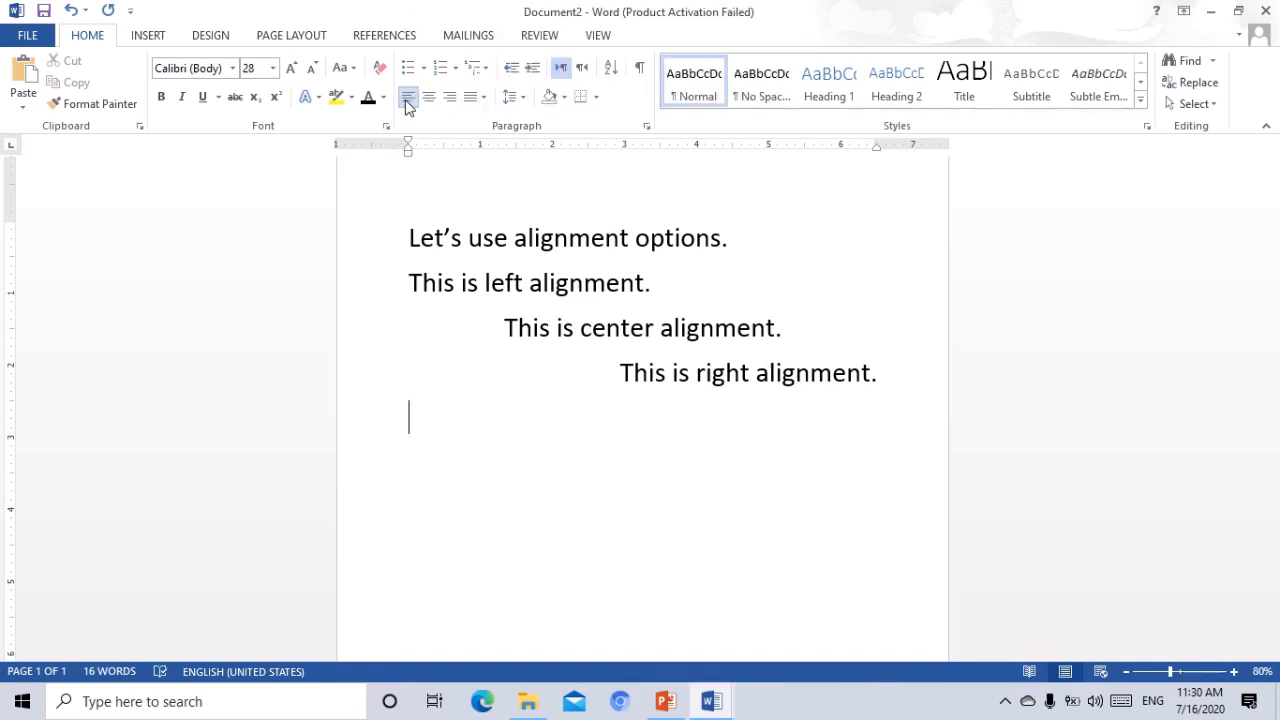
type("now we ")
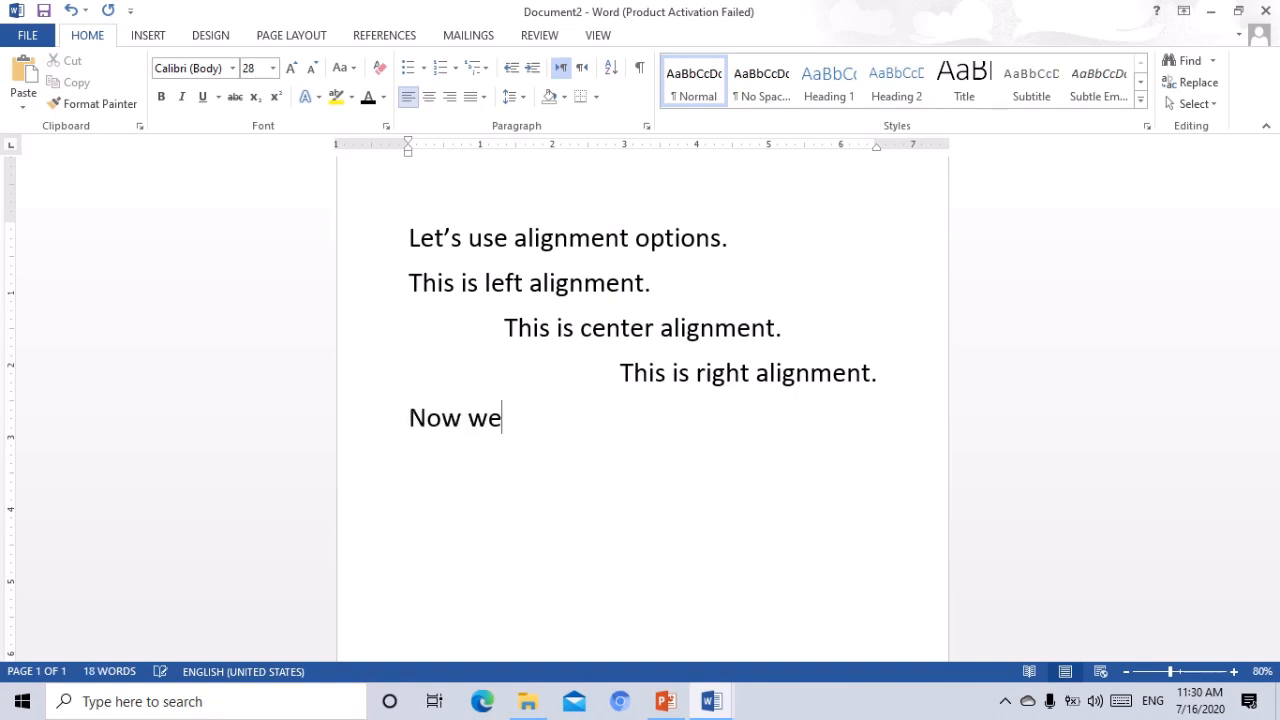
type("will use ")
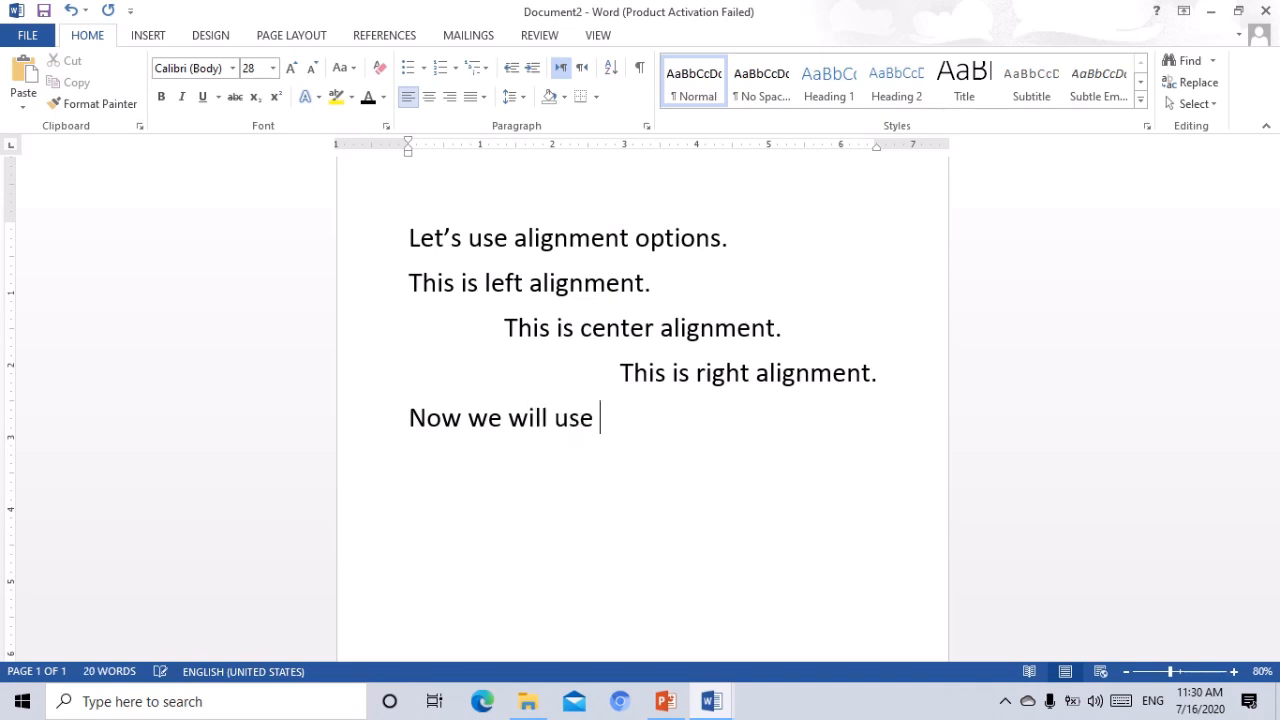
type("bold and")
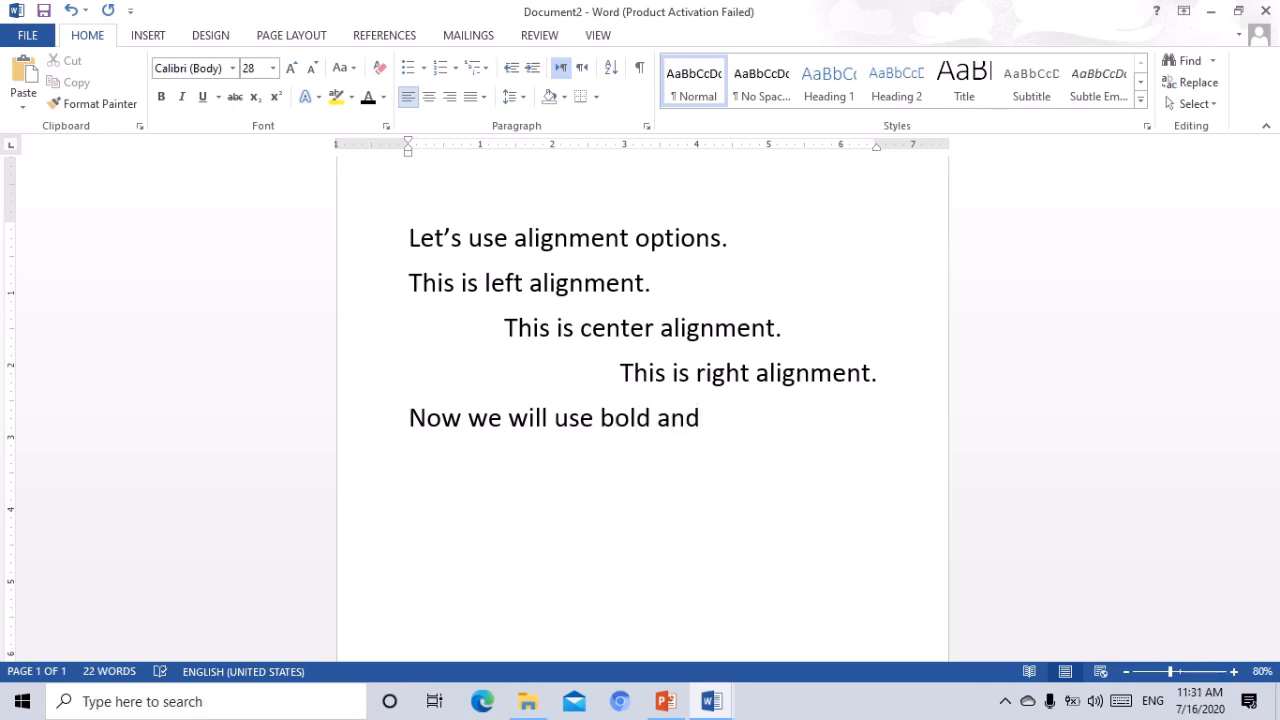
key("BackSpace")
key("BackSpace")
key("BackSpace")
key("BackSpace")
key("BackSpace")
type(",italic and u")
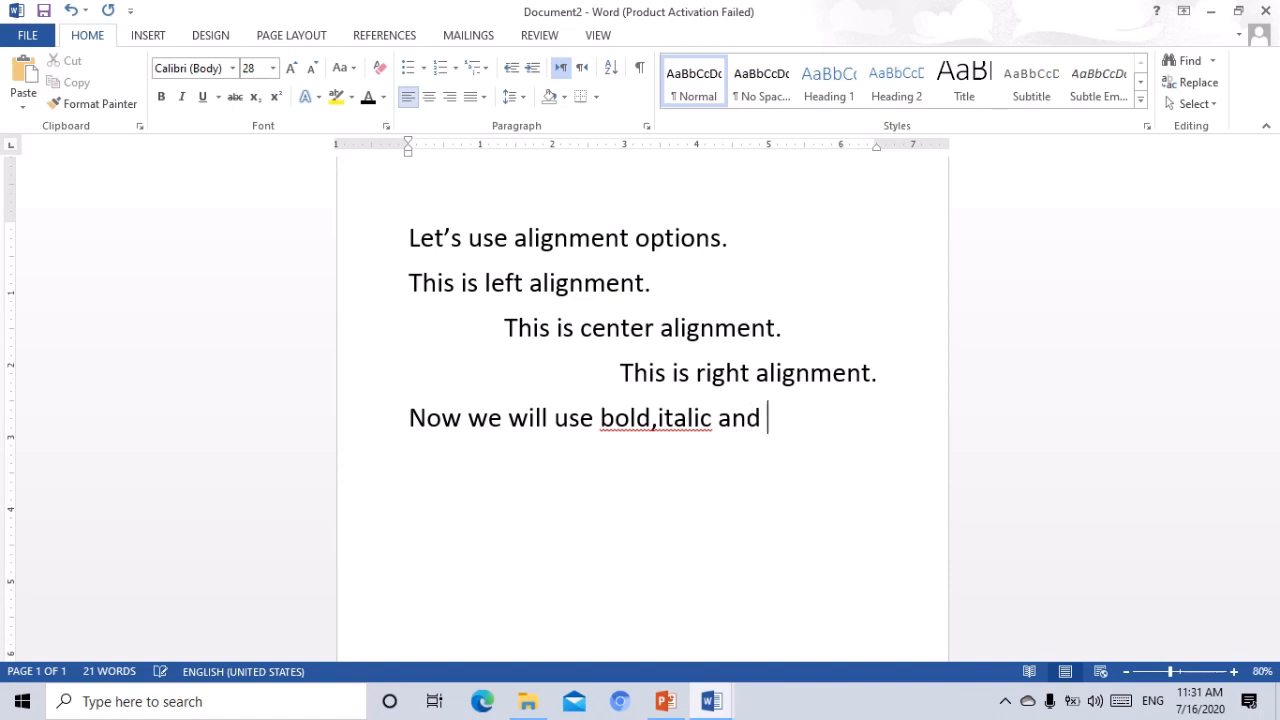
type("nder")
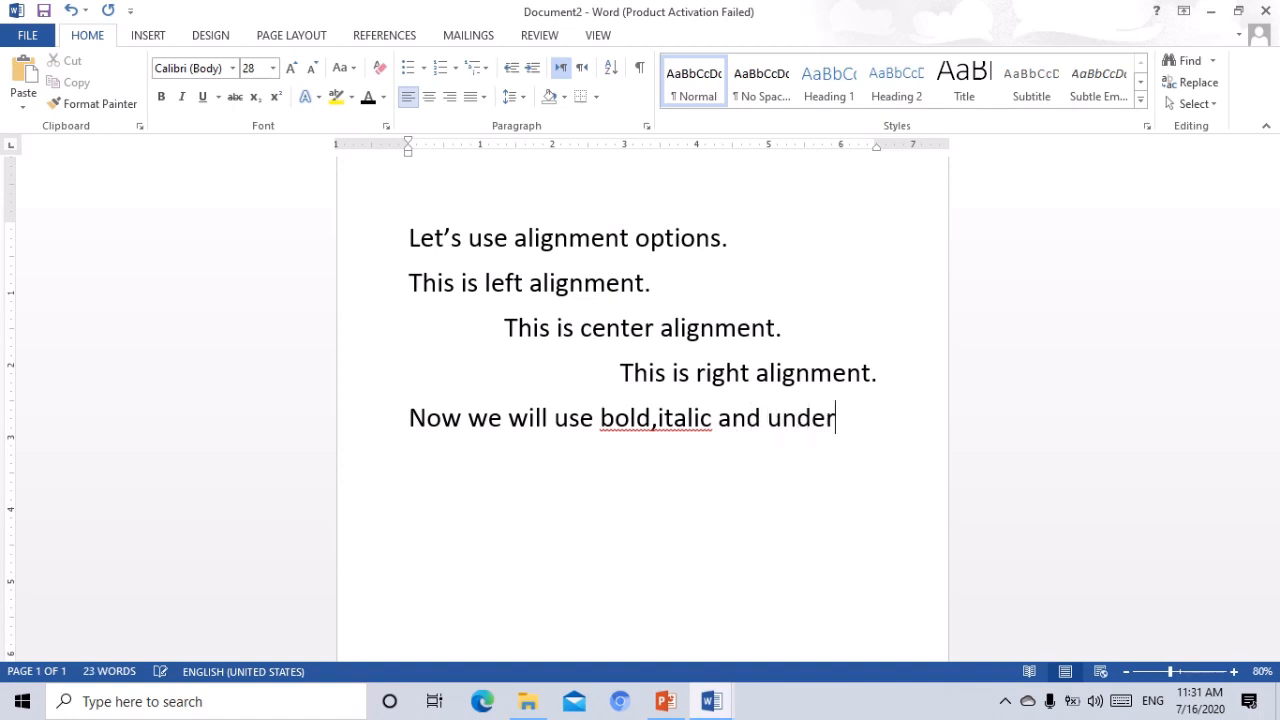
type("line op")
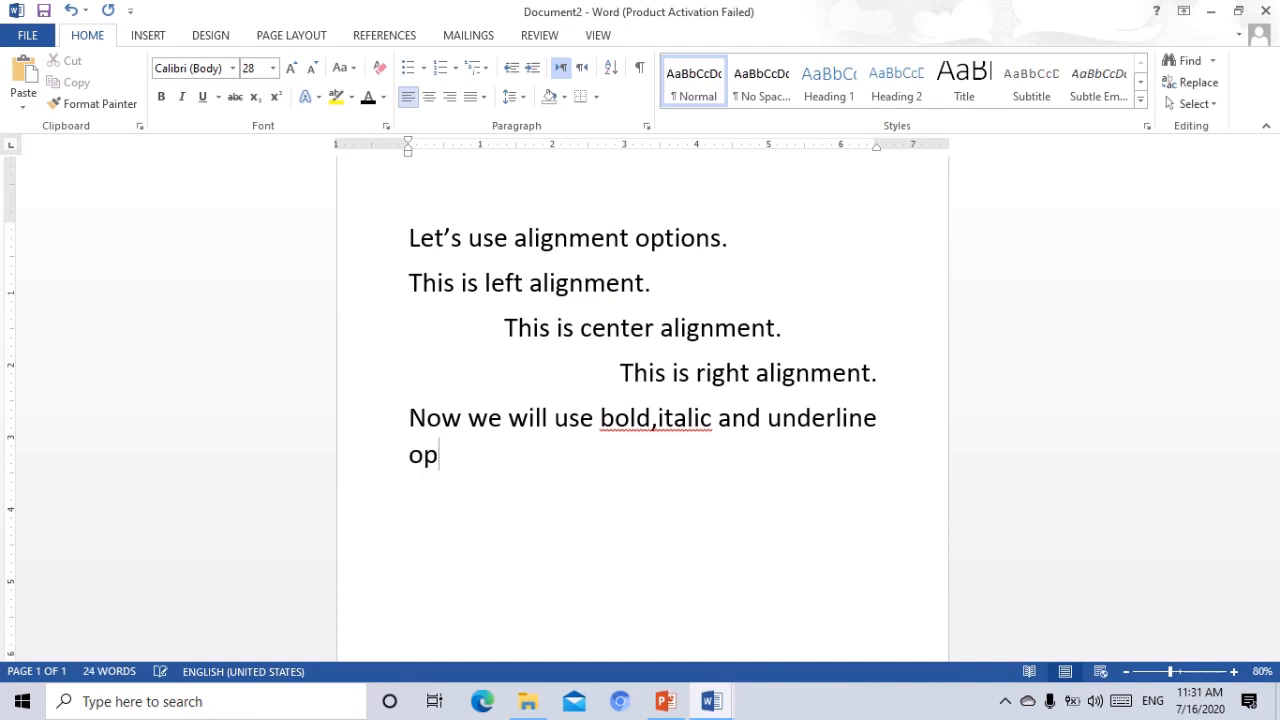
type("tion")
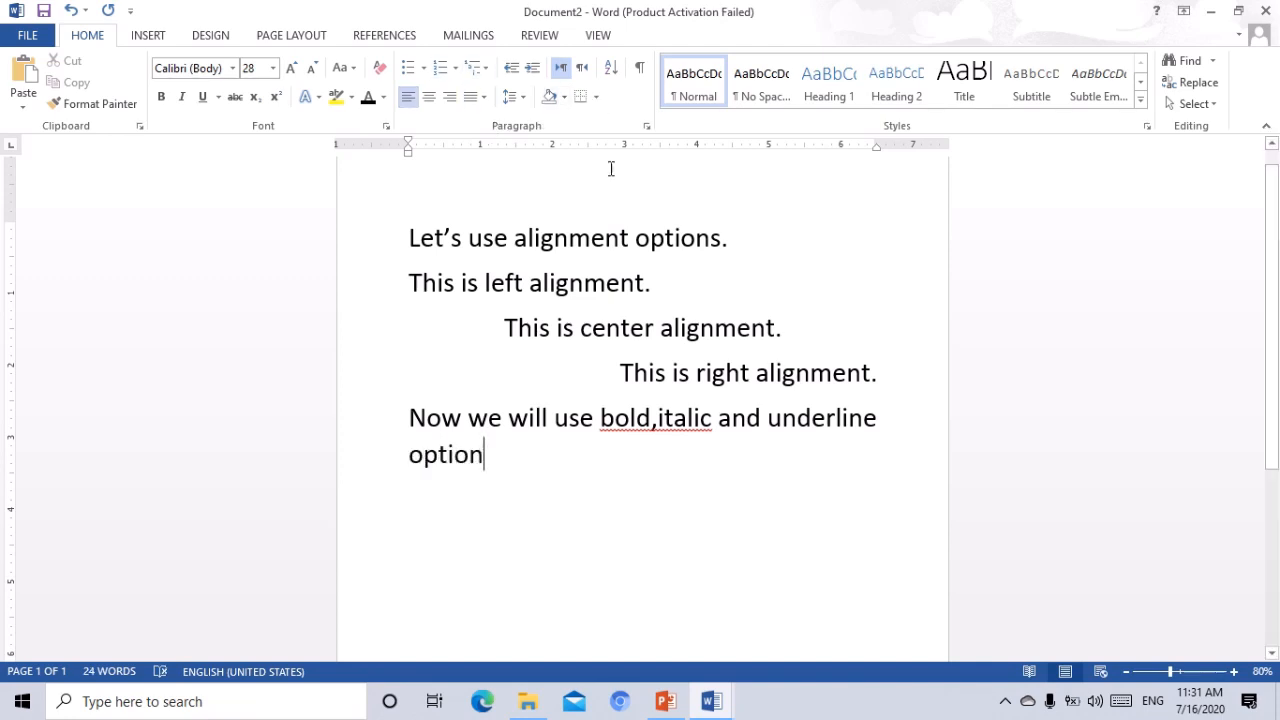
Step: Insert a space before "italic" and change the ending "option" to "options." in the last paragraph
left_click(658, 417)
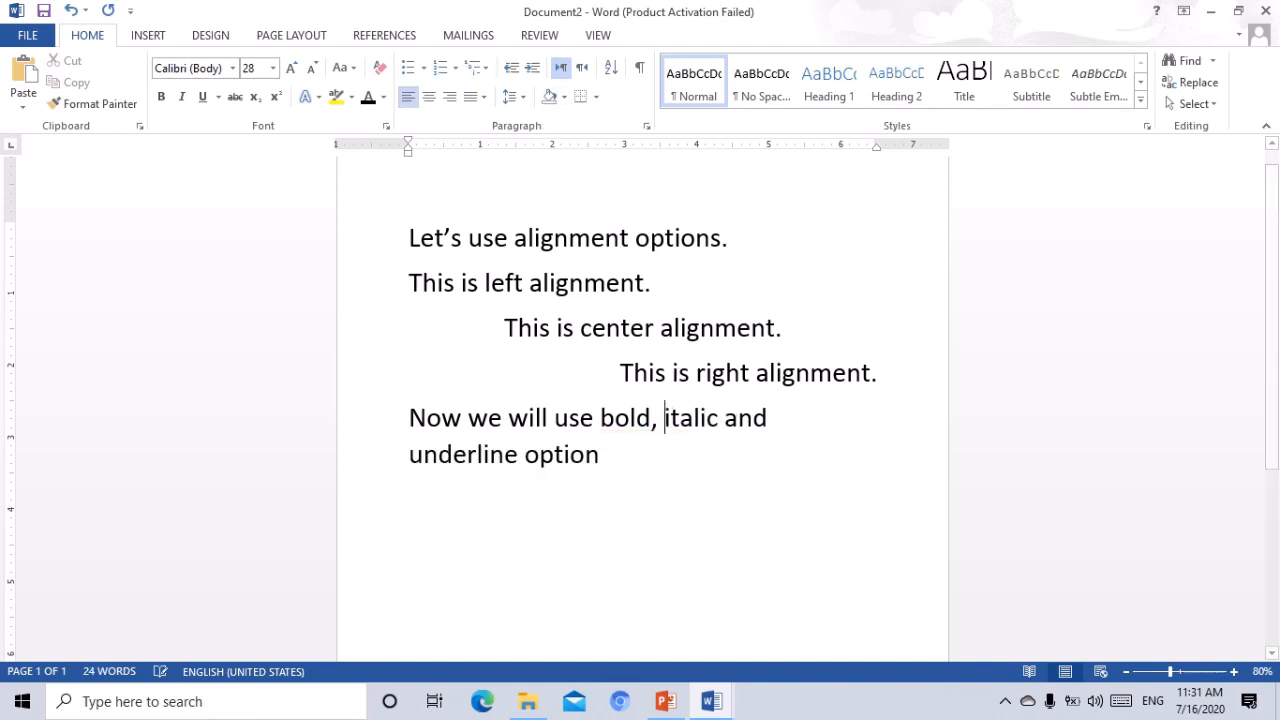
left_click(599, 458)
type("s")
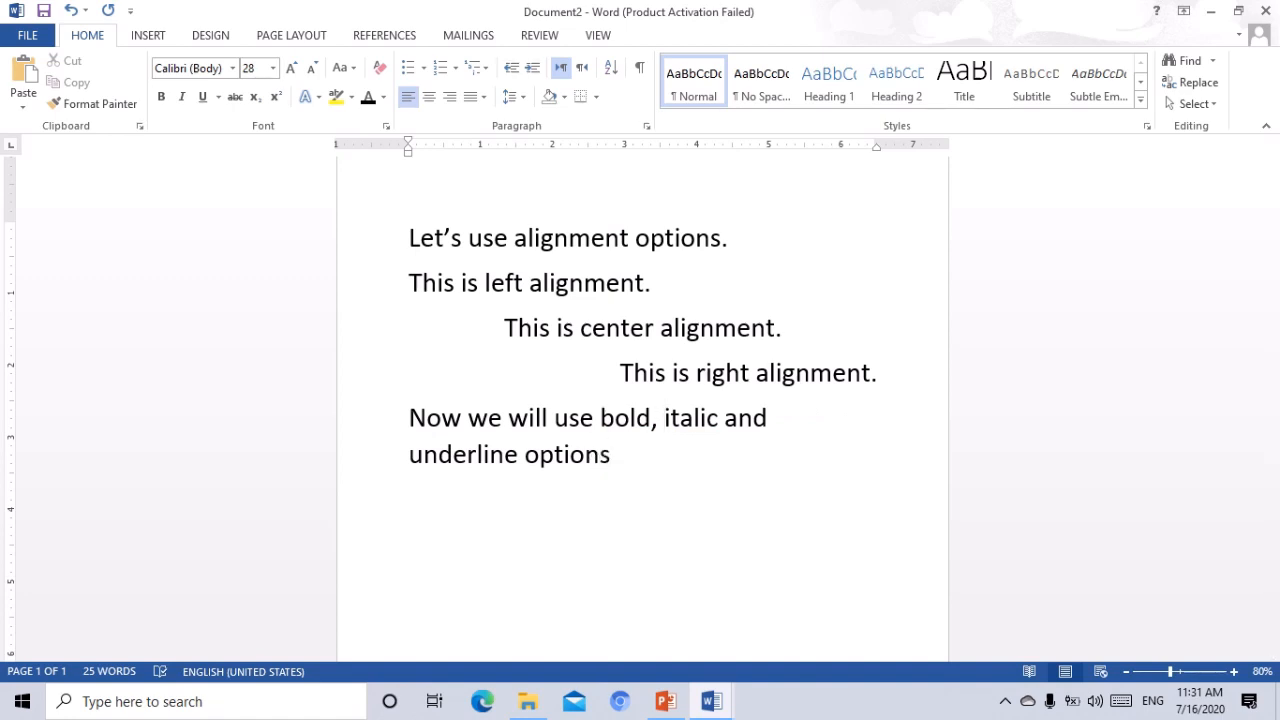
type(".")
Step: Add a new paragraph reading "This is bold, italic and underlined text."
key("Return")
type("this is bold")
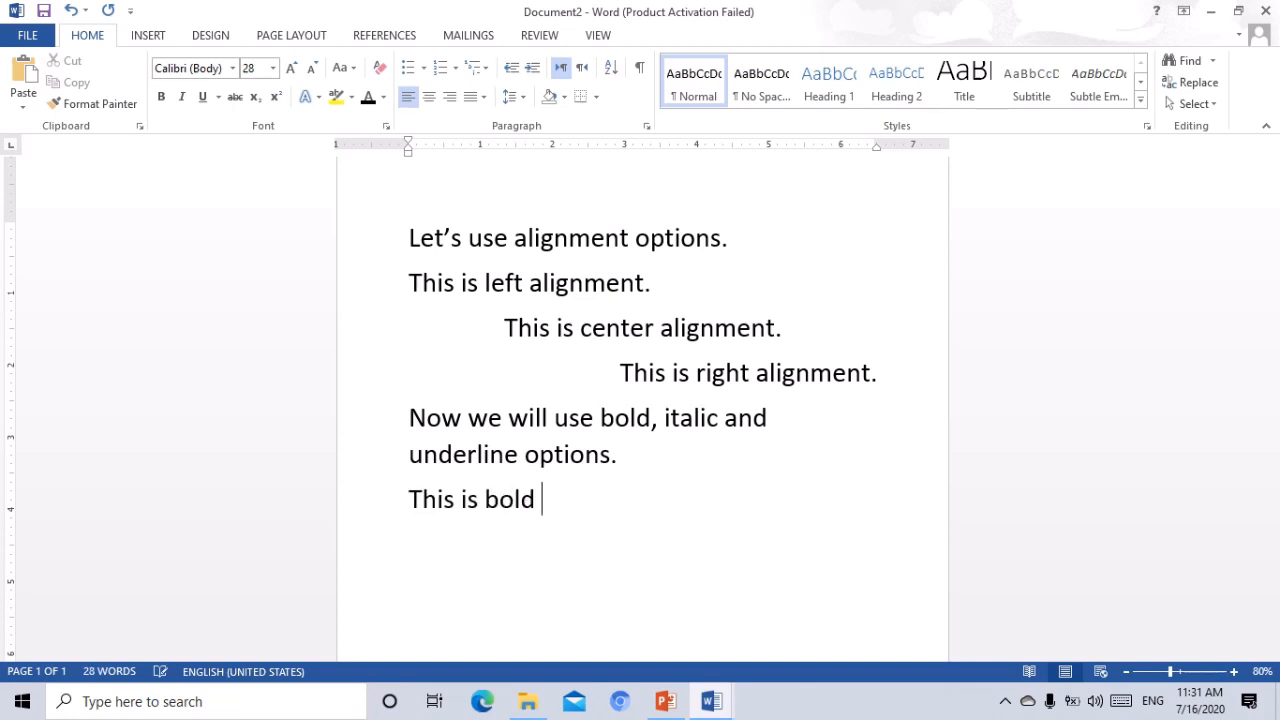
key("BackSpace")
type(", italic and un")
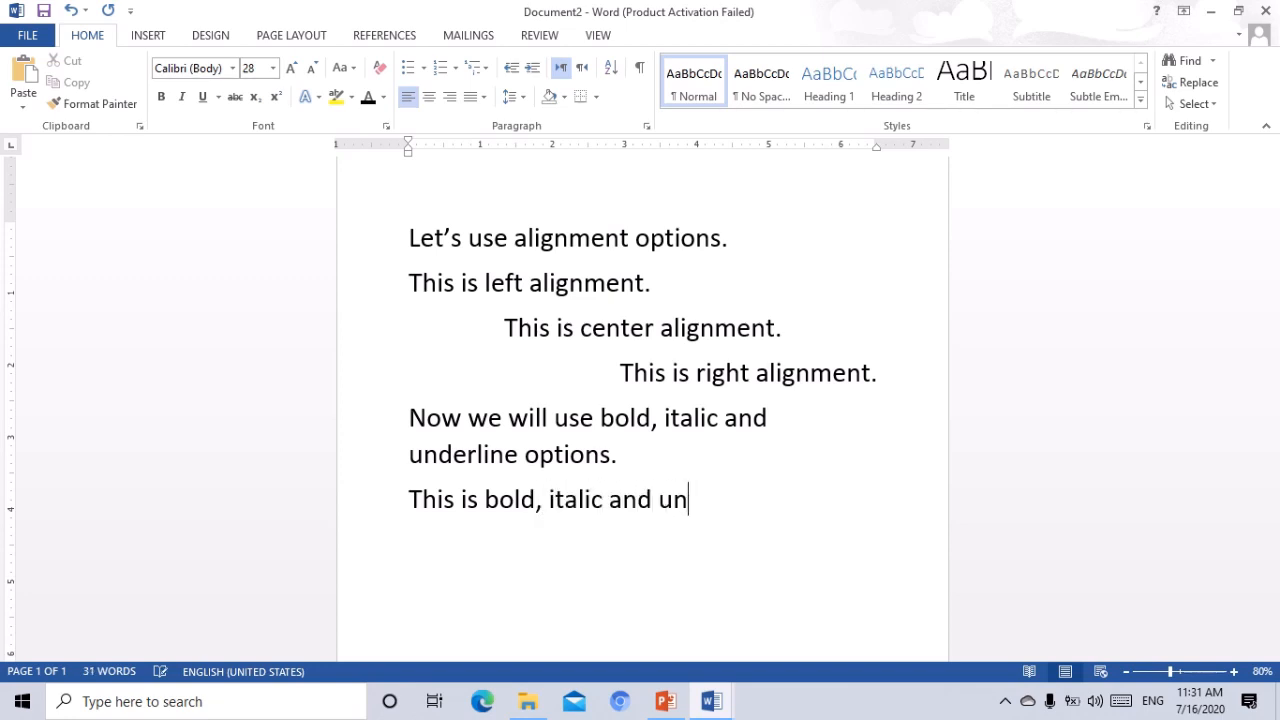
type("derlined")
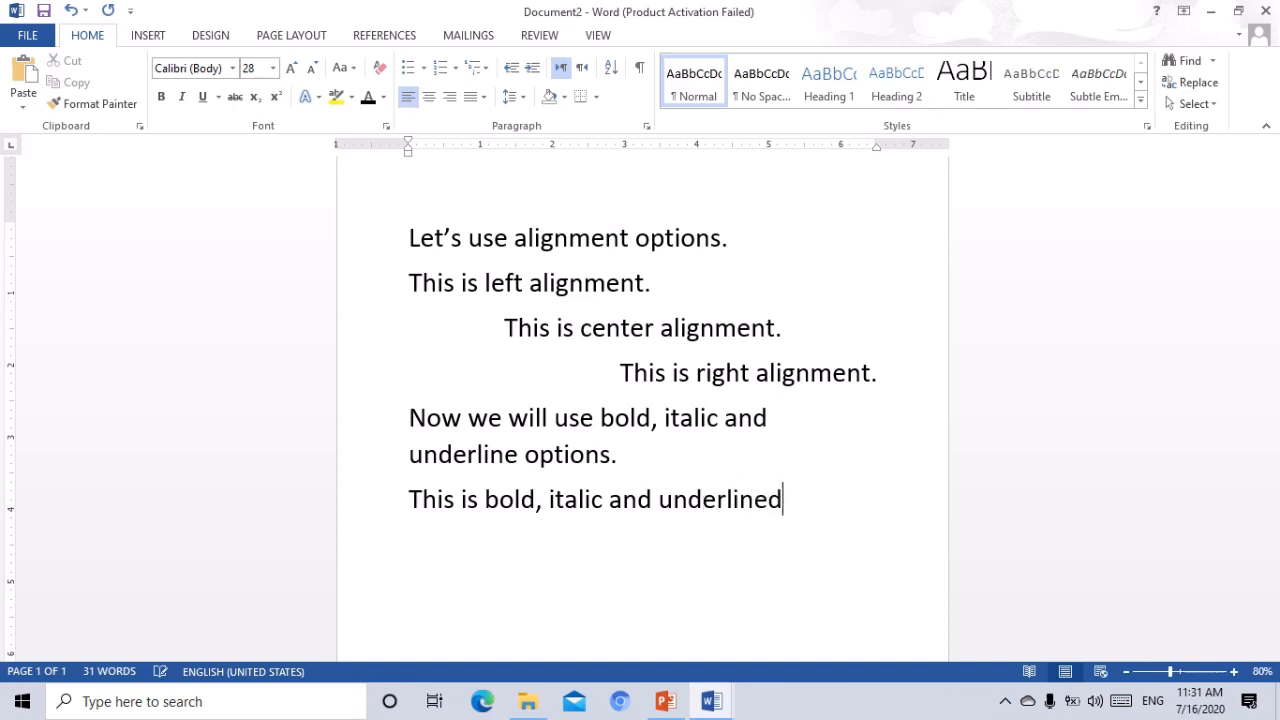
type(" text.")
Step: Make the whole line "This is bold, italic and underlined text." bold, italic and underlined
left_click_drag(418, 500, 849, 497)
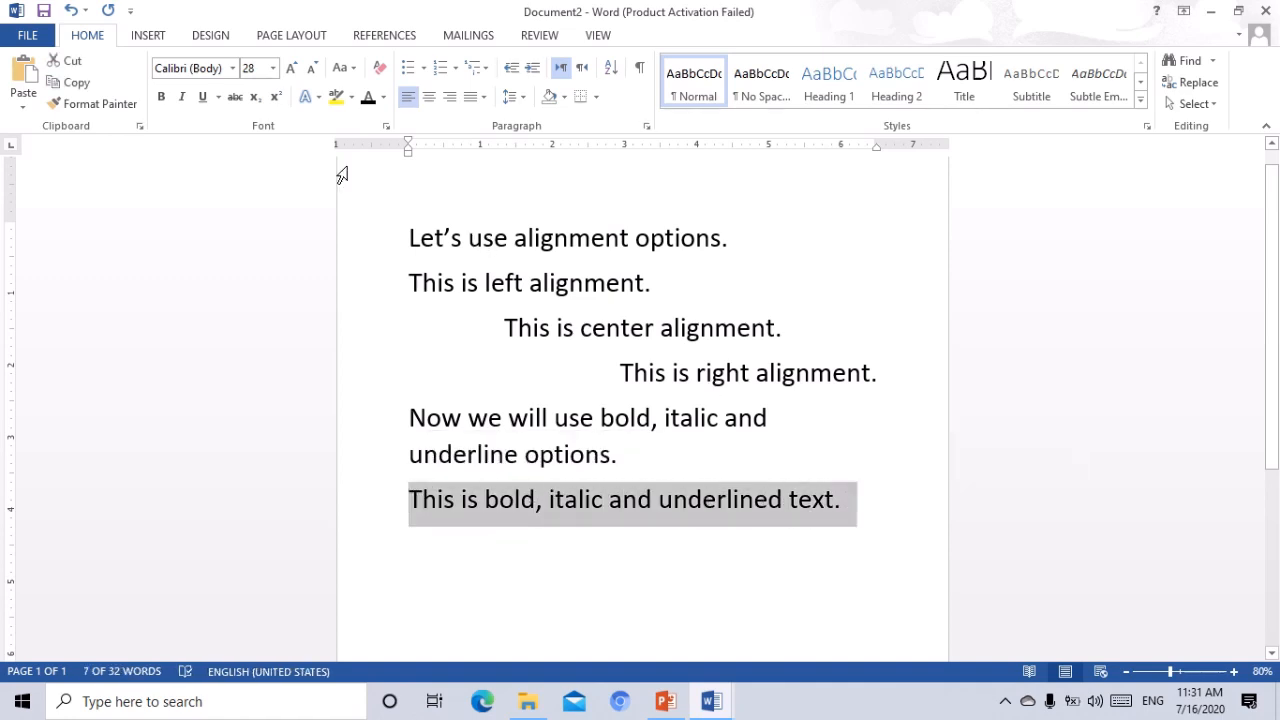
left_click(162, 99)
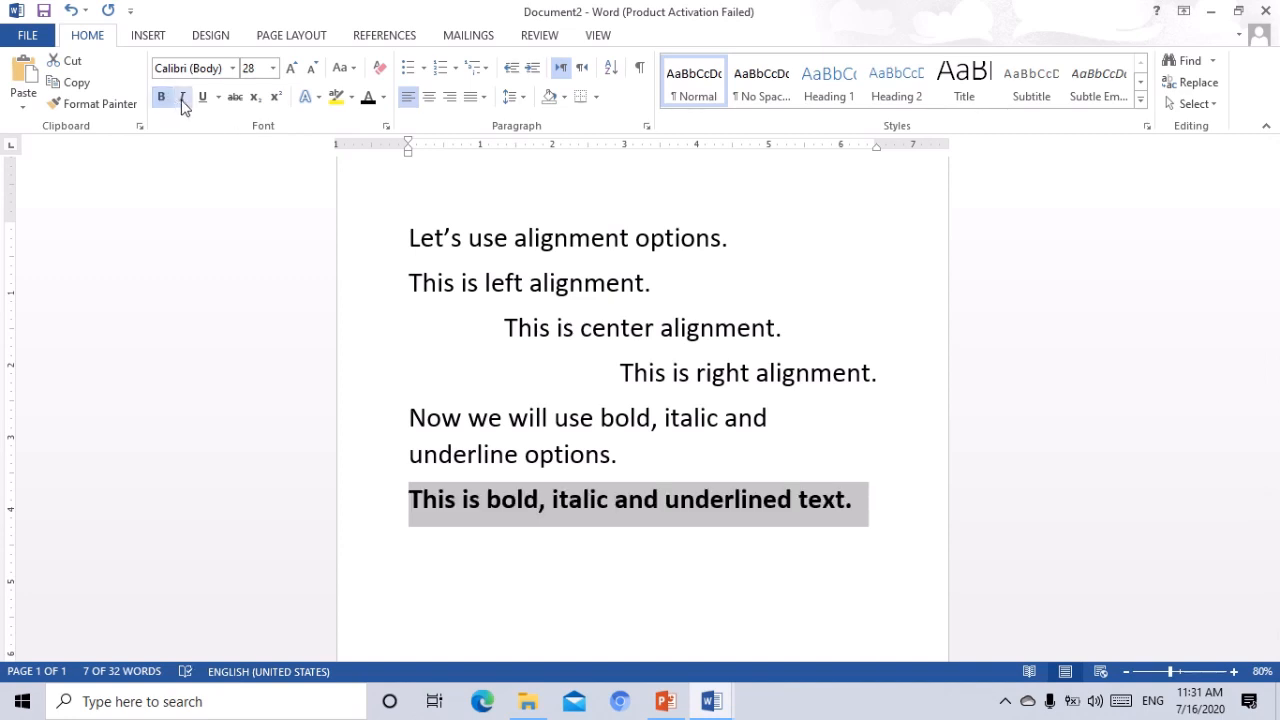
left_click(182, 100)
left_click(204, 101)
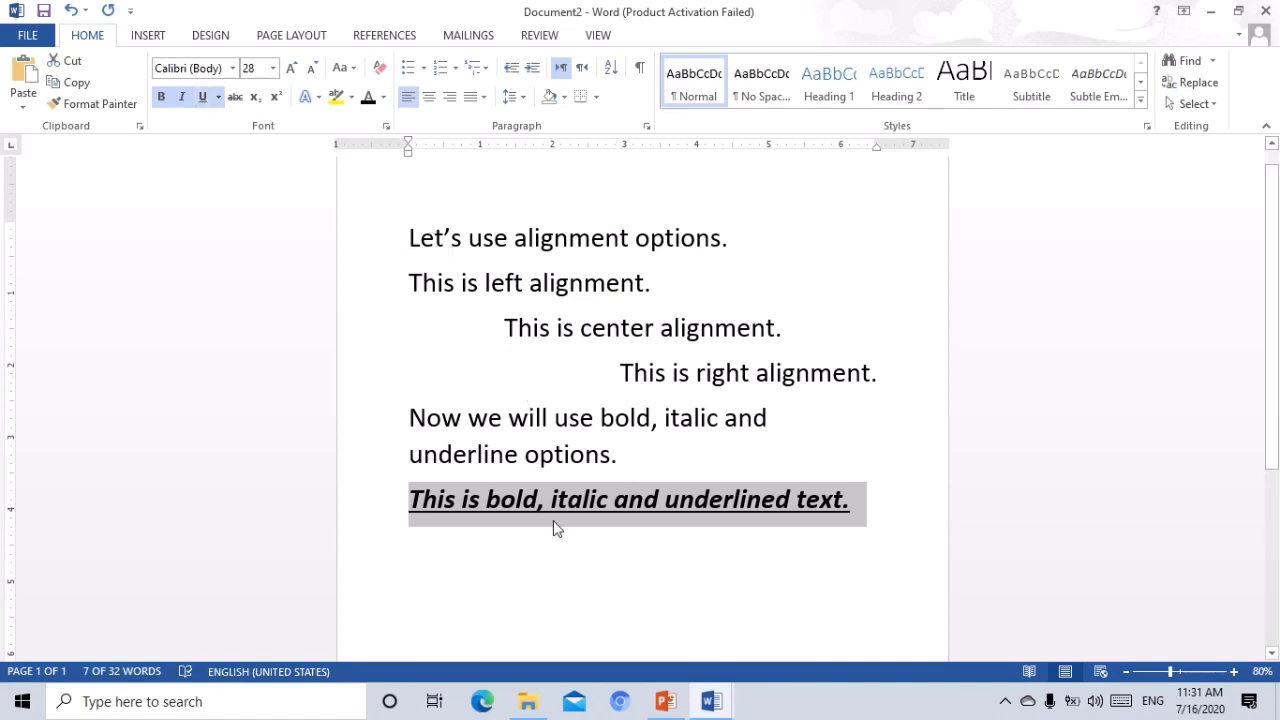
left_click(525, 550)
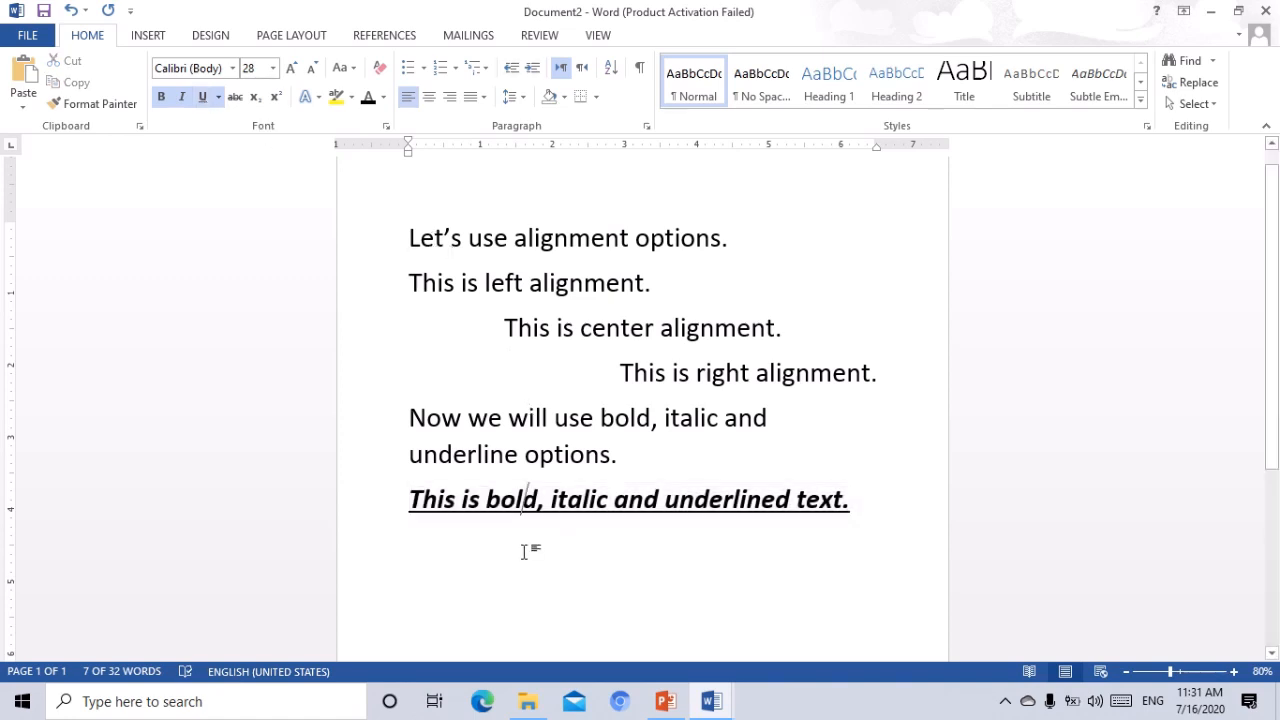
Step: Start a new paragraph after the formatted line with bold, italic and underline turned off
left_click(860, 510)
key("Return")
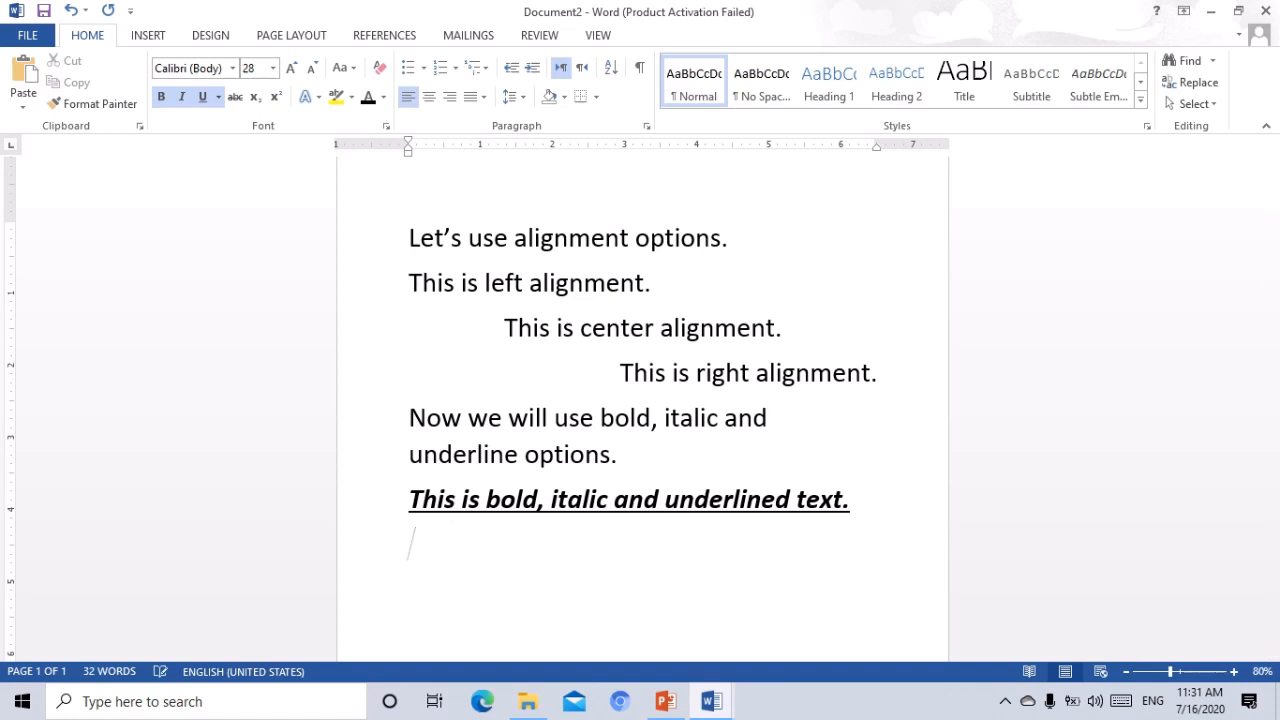
left_click(182, 98)
left_click(201, 98)
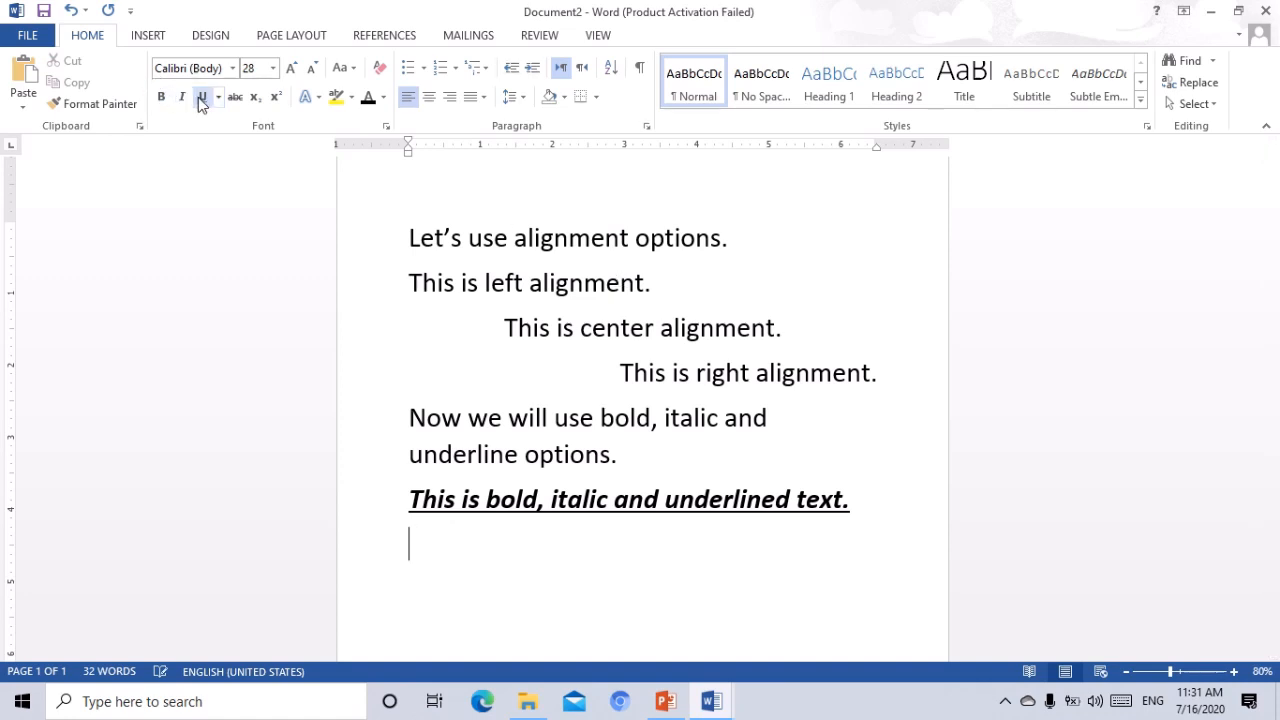
Step: Write "Students! You need to select the text first to apply any option over it." in the empty paragraph below the formatted line
type("stud")
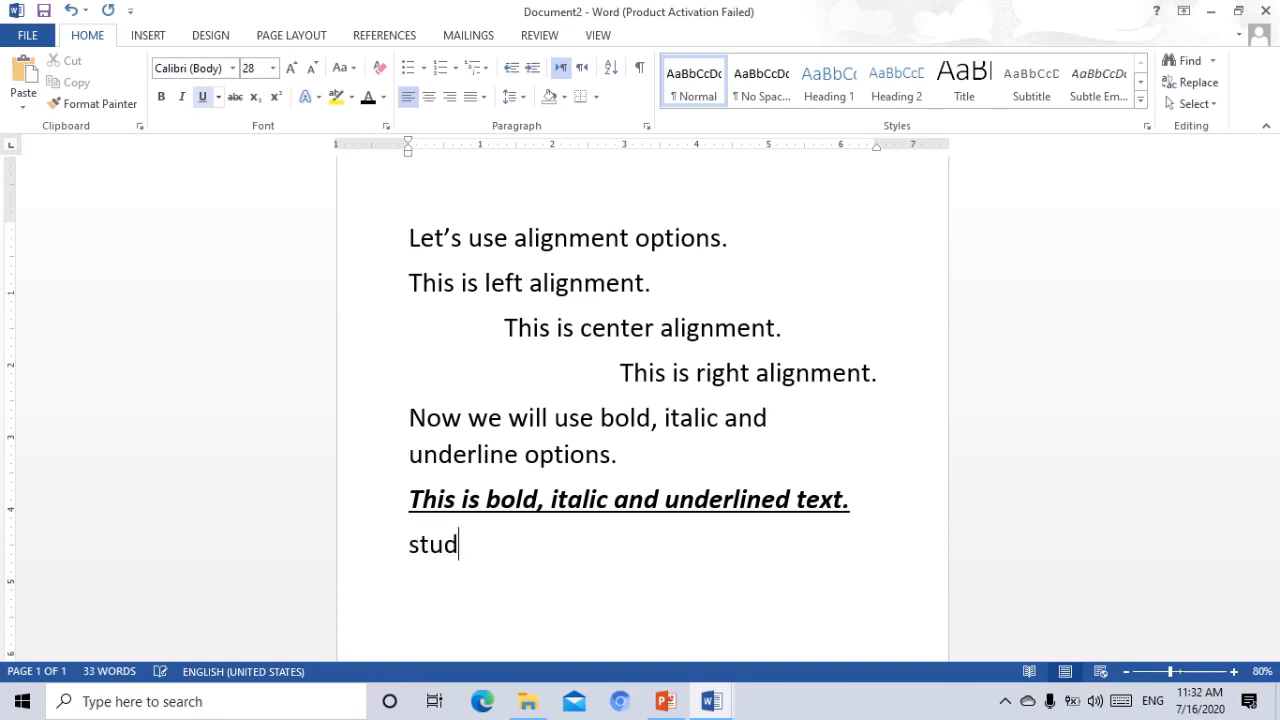
type("ents1")
key("BackSpace")
key("BackSpace")
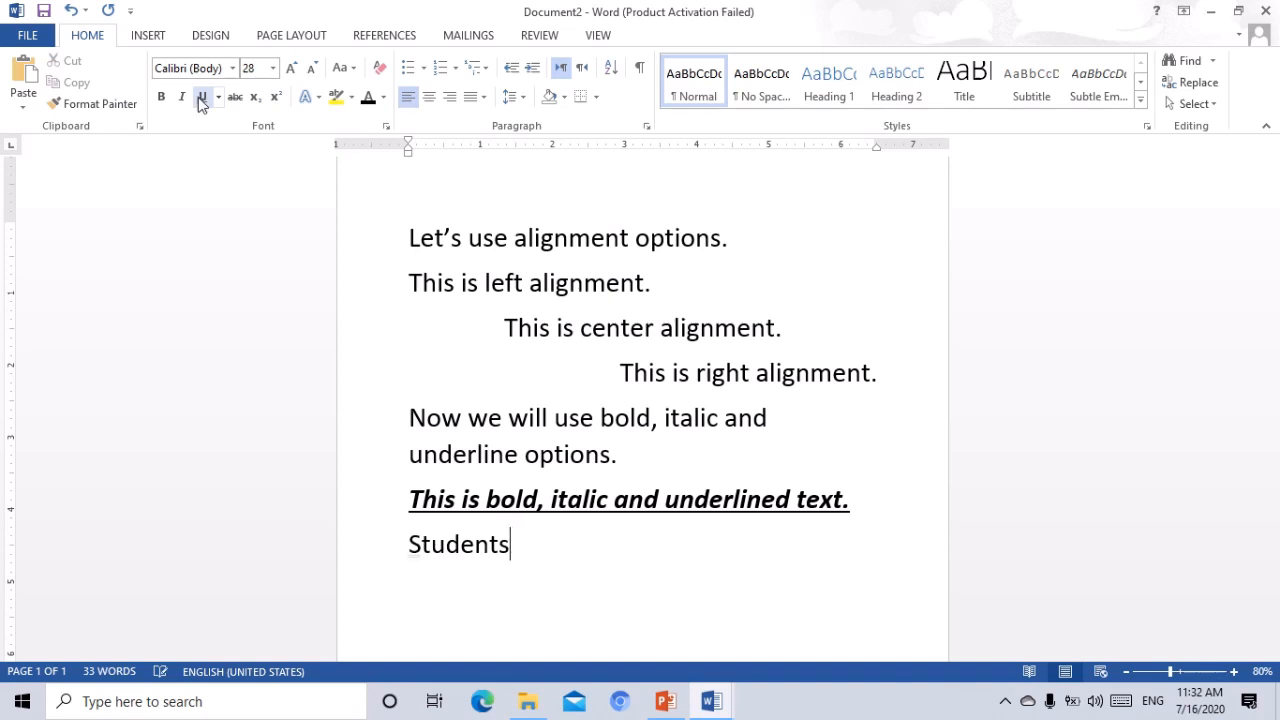
type("!")
type("You need")
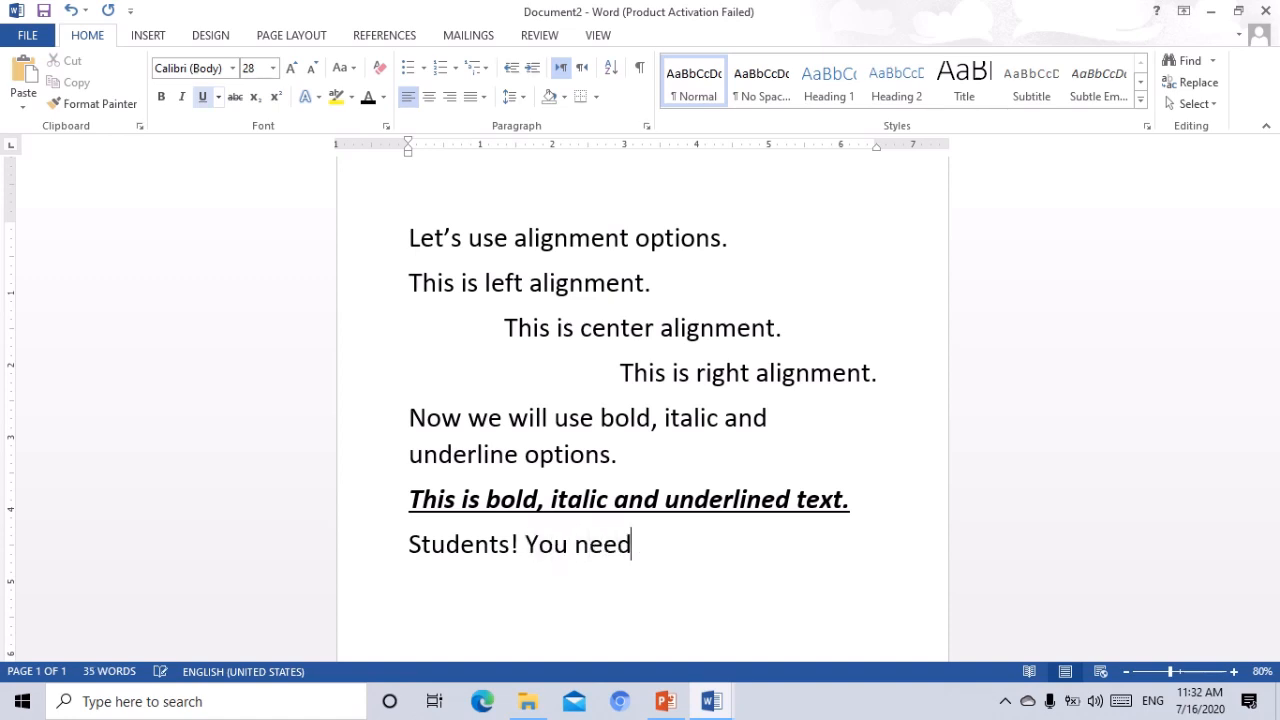
type(" to select")
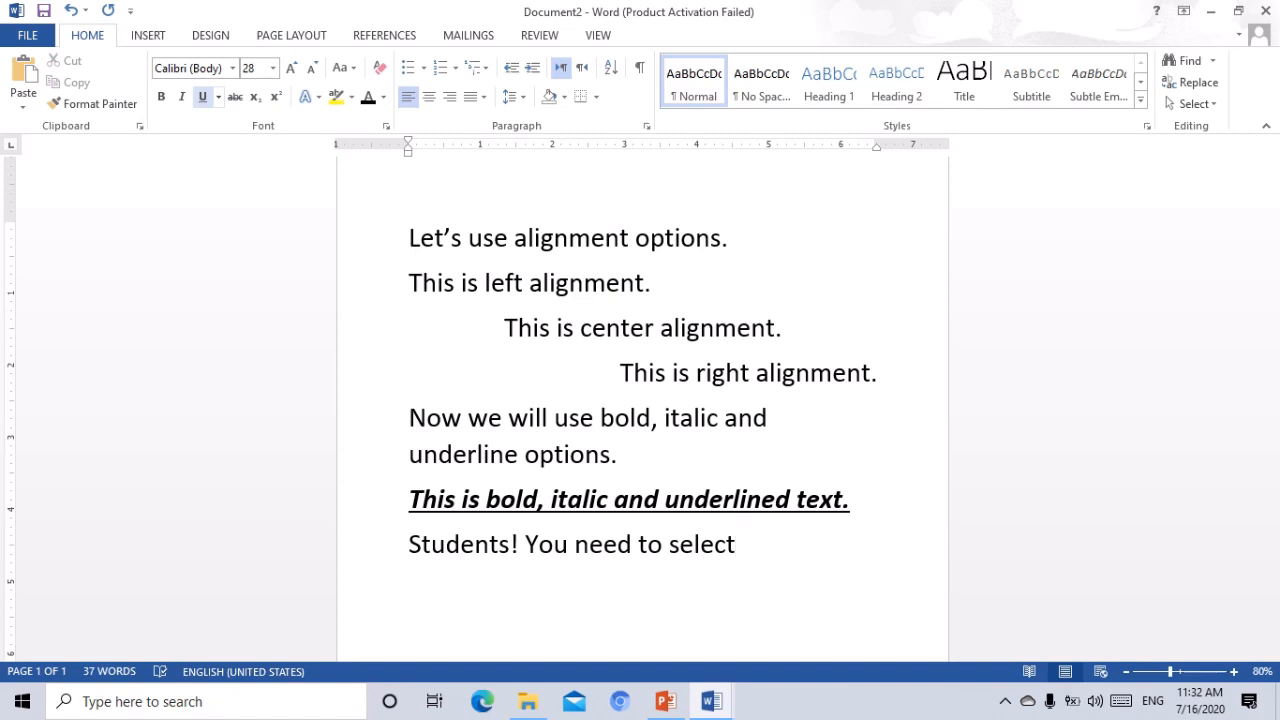
type(" f")
key("BackSpace")
type("the tex")
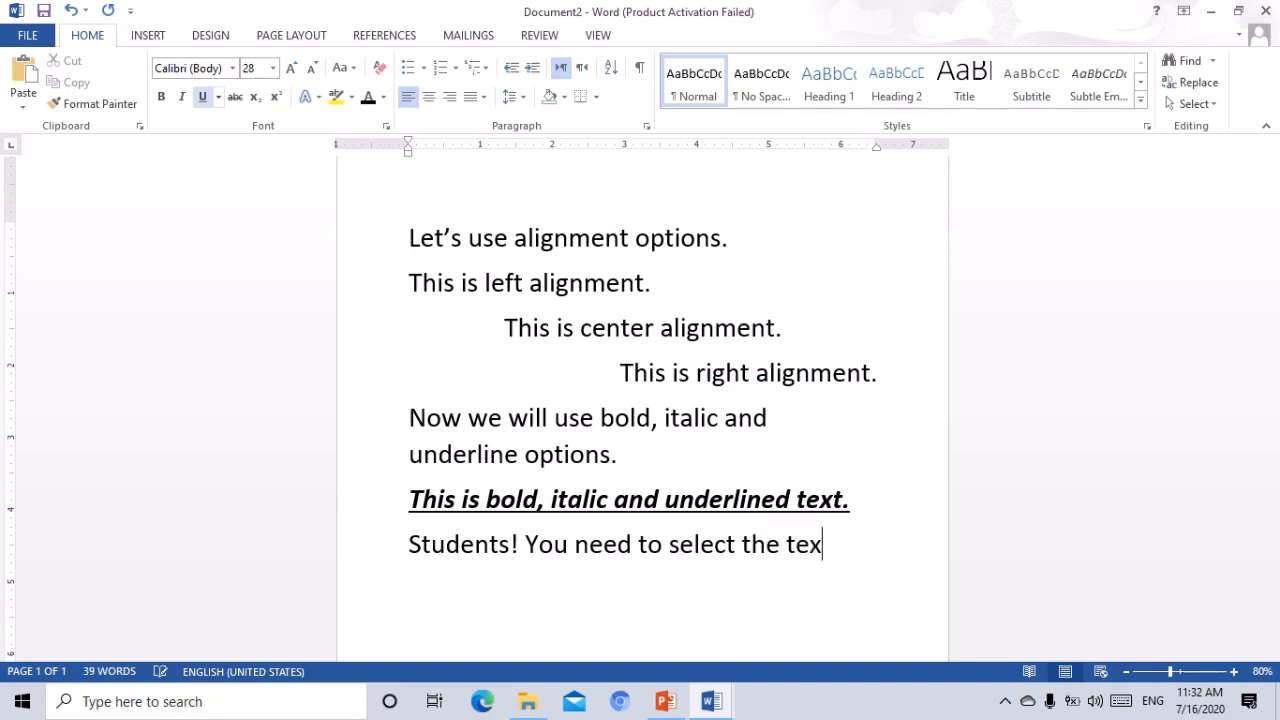
type("t first to")
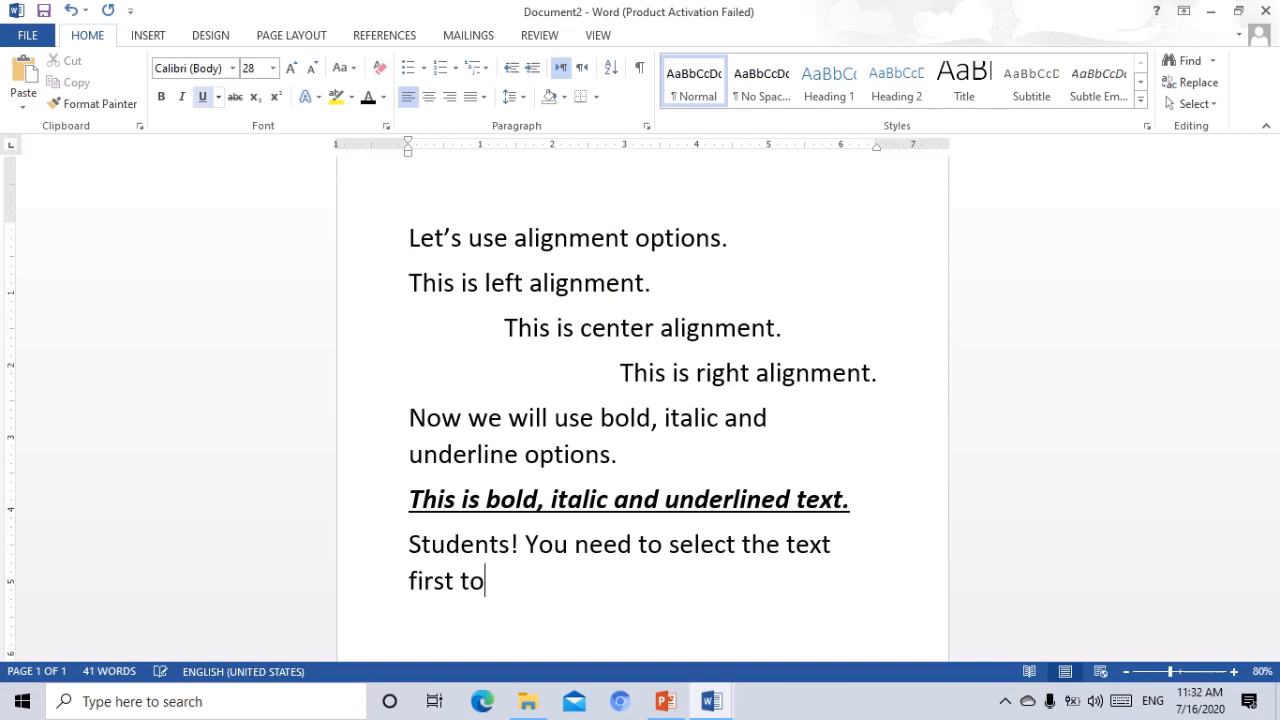
type(" apply a")
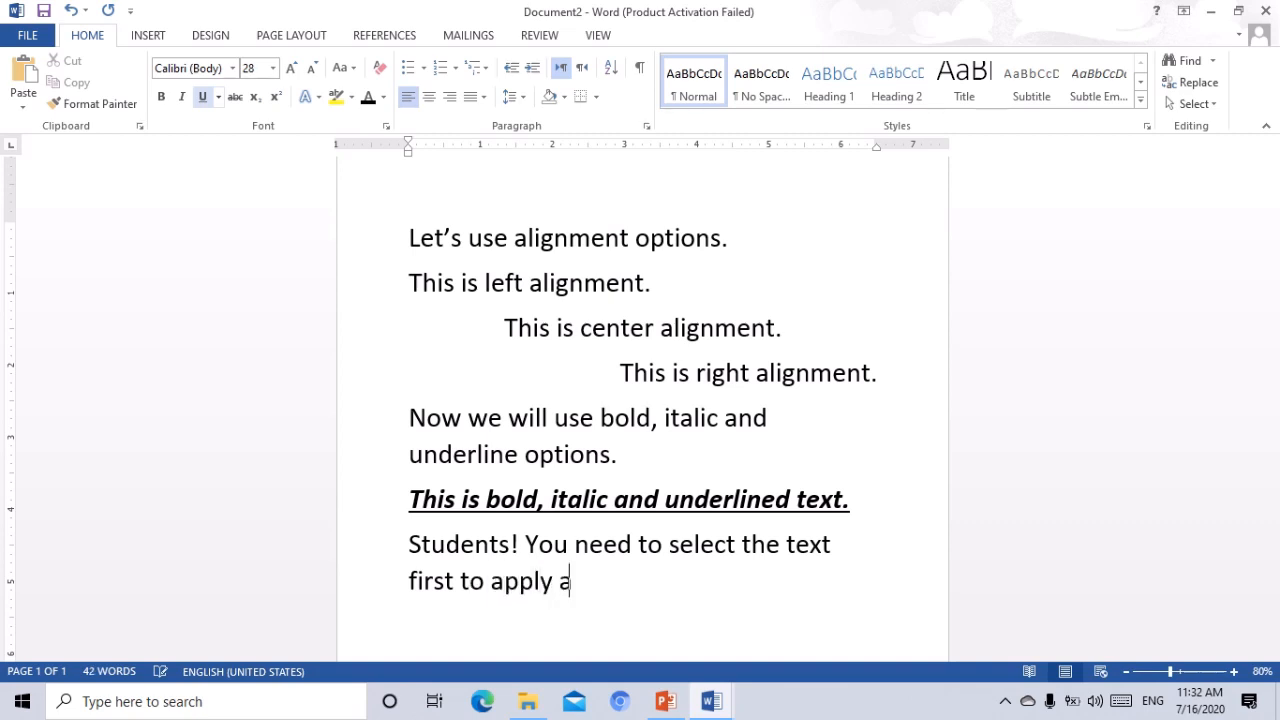
type("ny option ")
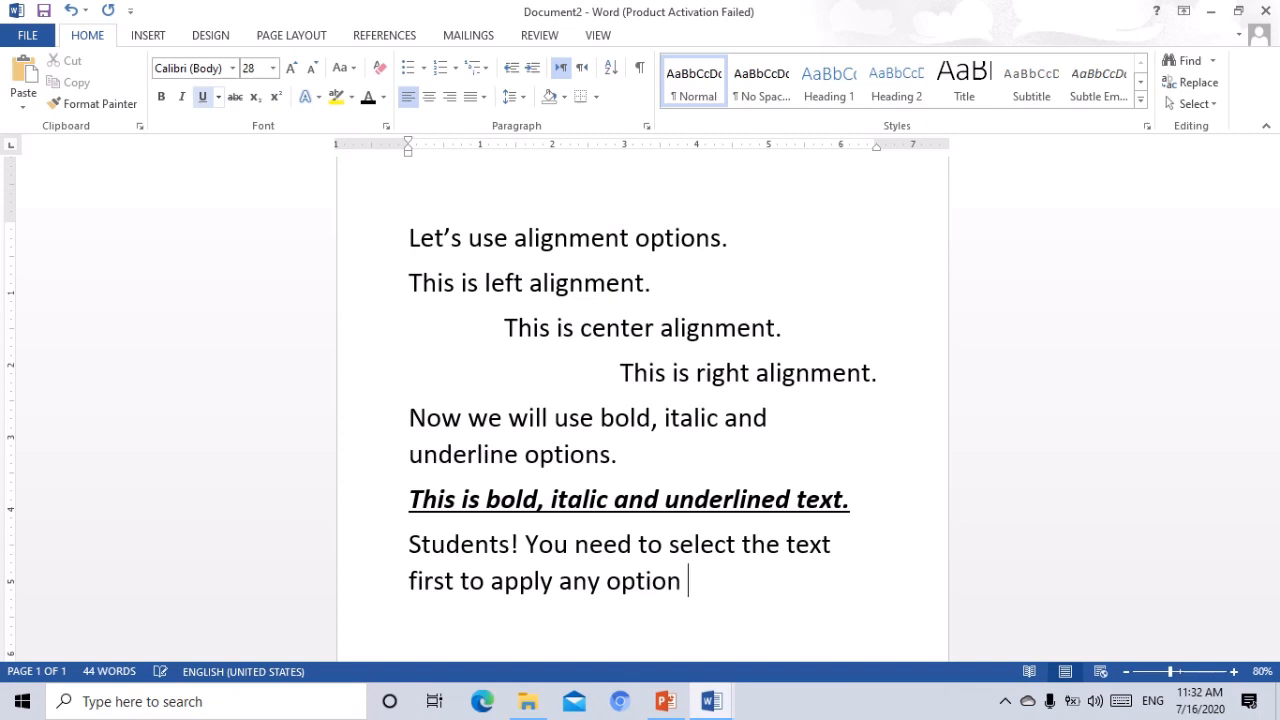
type("over it")
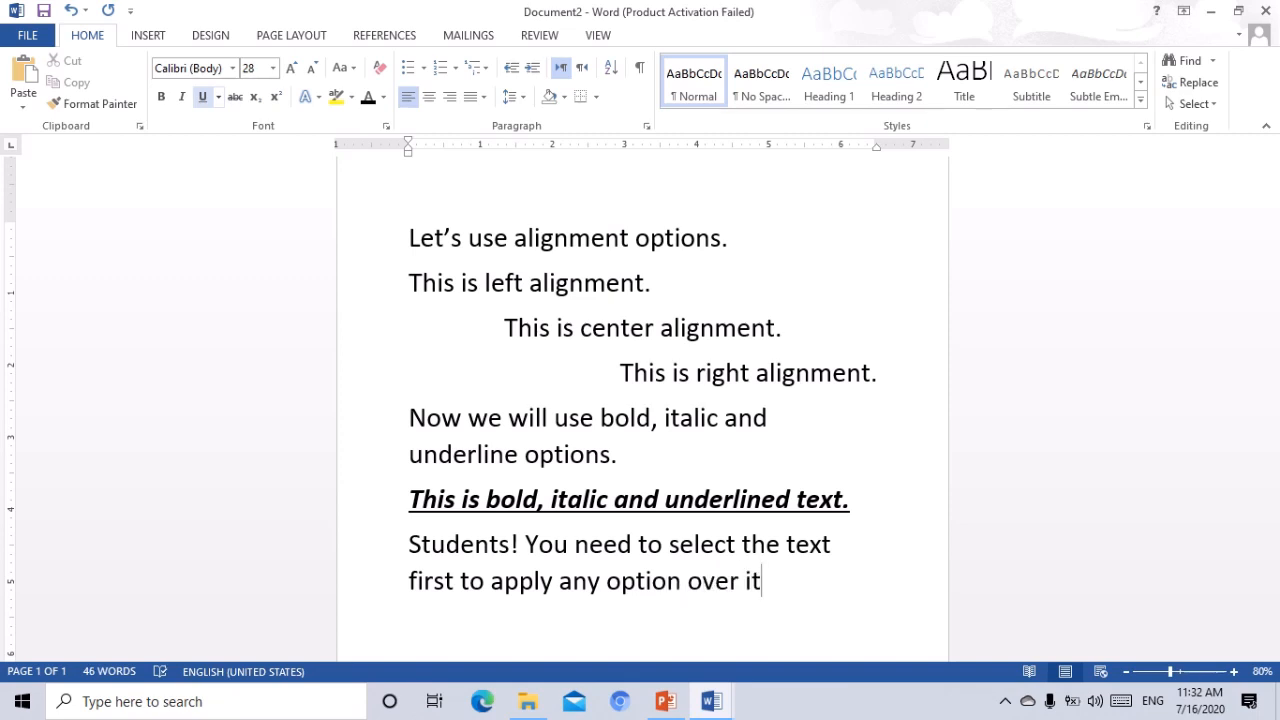
type(".")
Step: Add a new paragraph reading "Selection can be made by pressing left mouse button and drag it over the text."
type("select")
type("ion ")
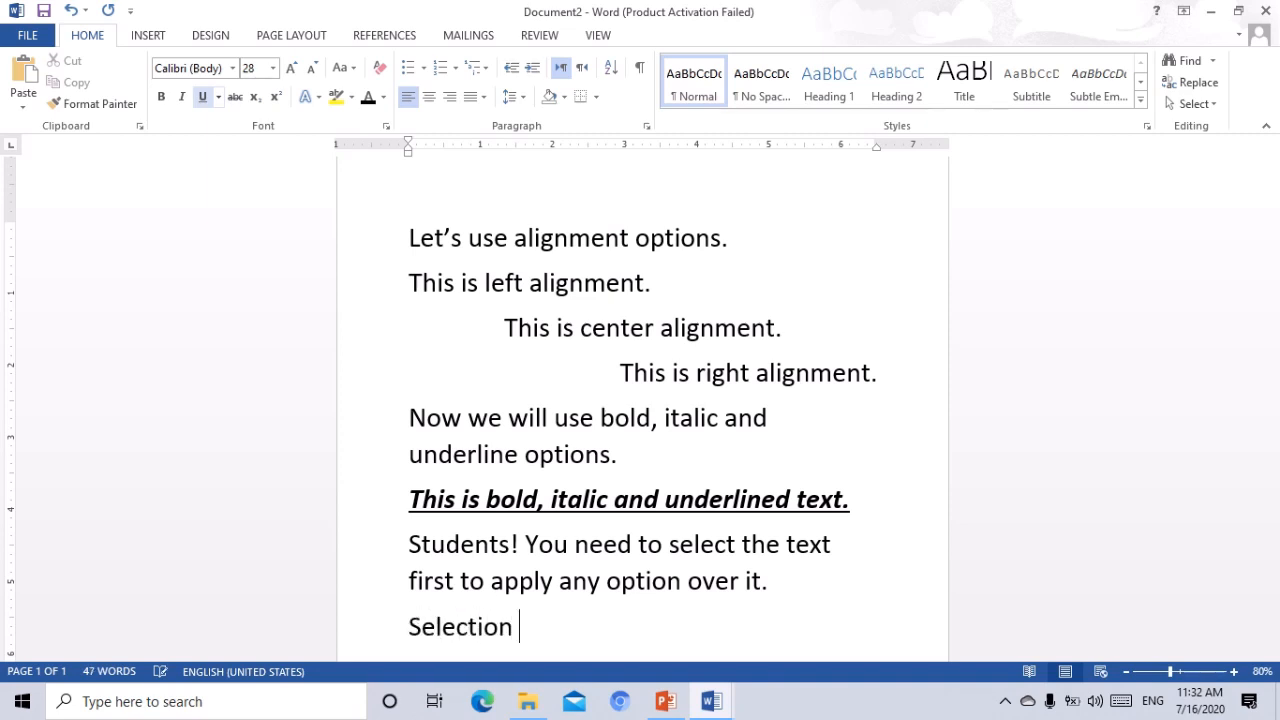
type("can be n")
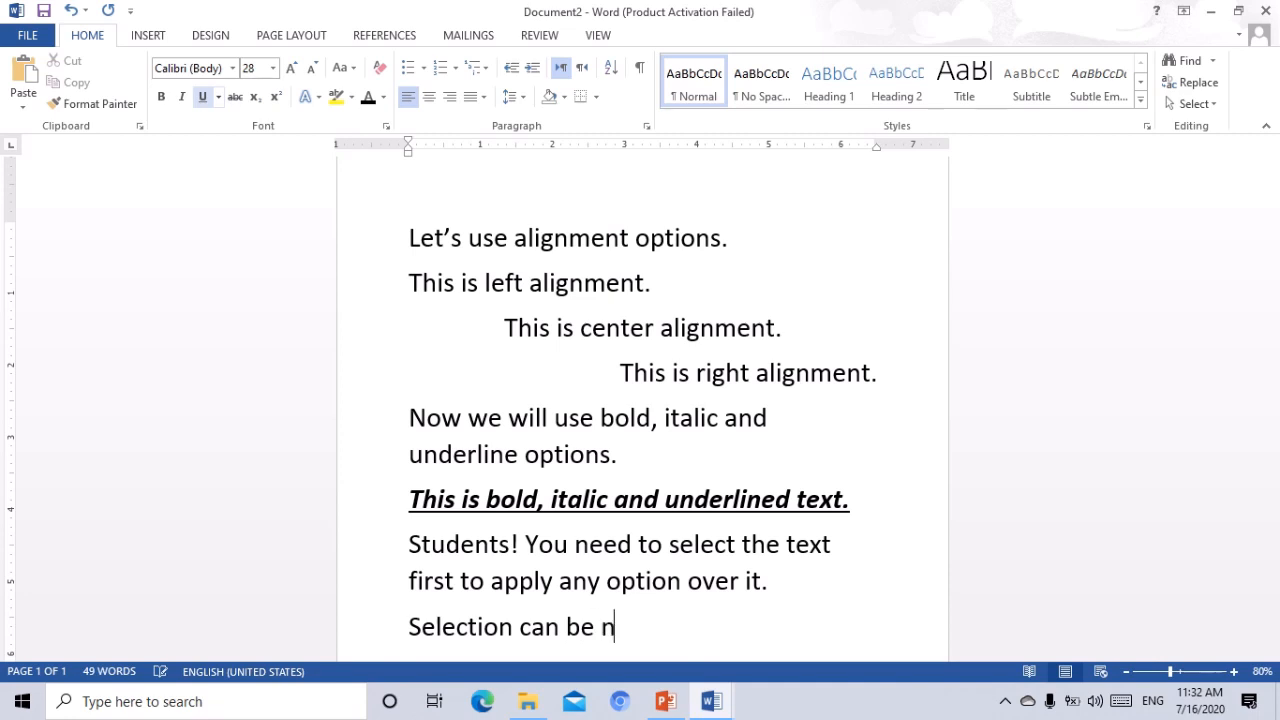
key("BackSpace")
type("made by pressing left")
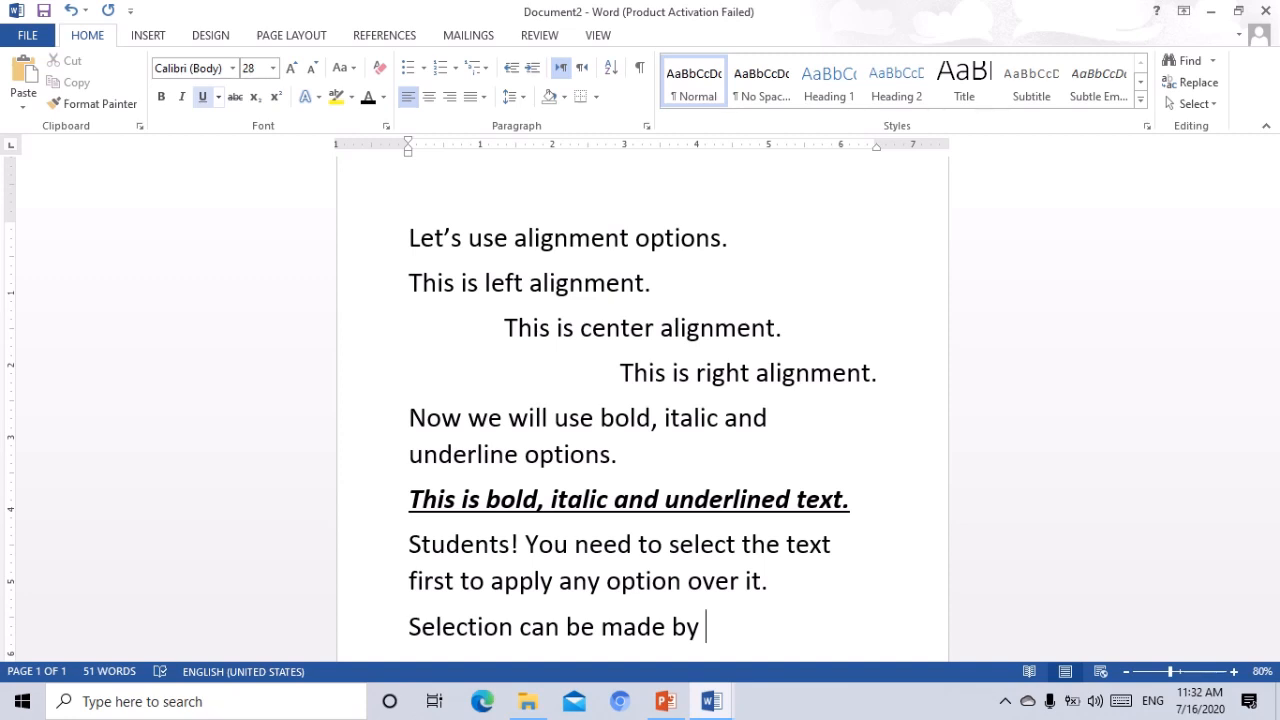
type("pressi")
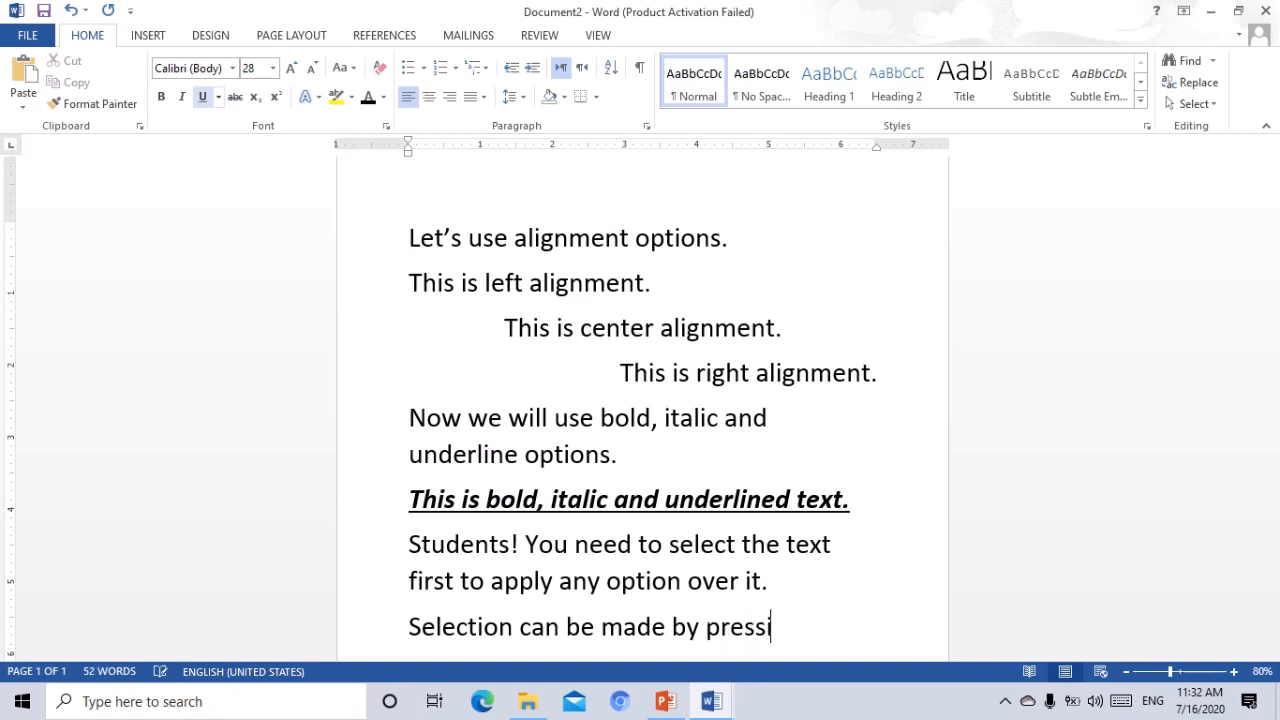
type("ng left ")
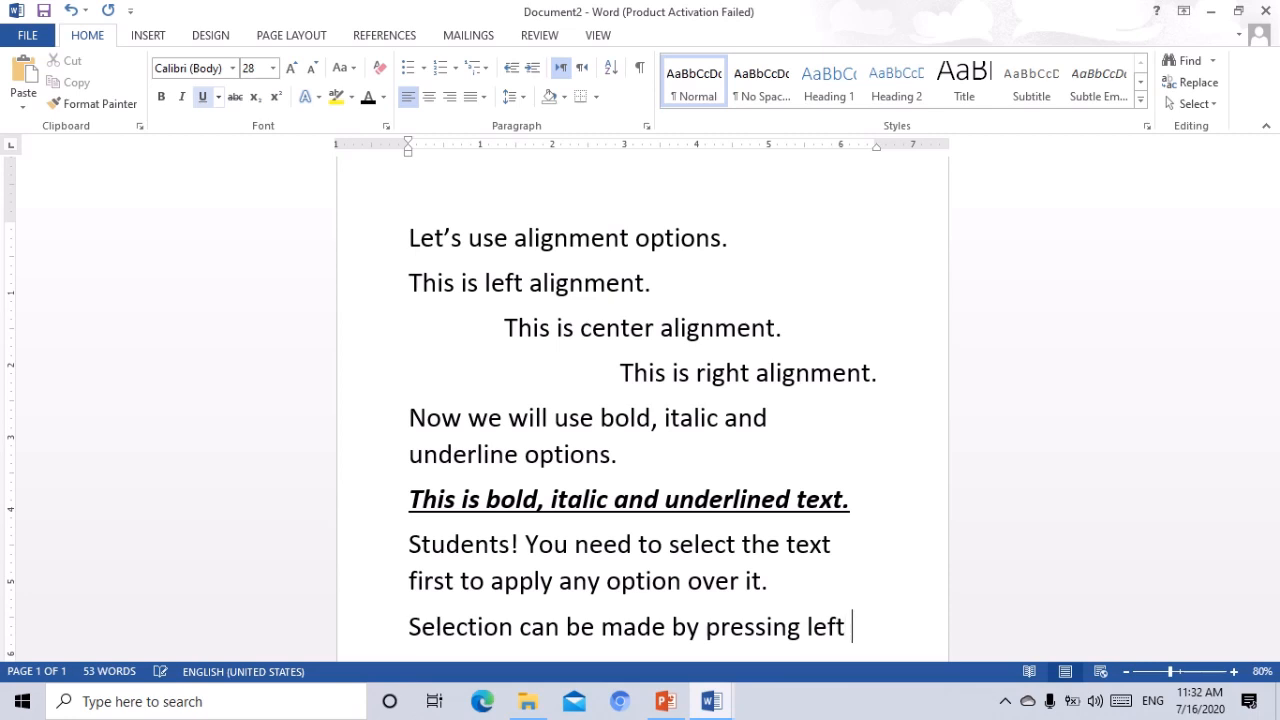
type("mouse ")
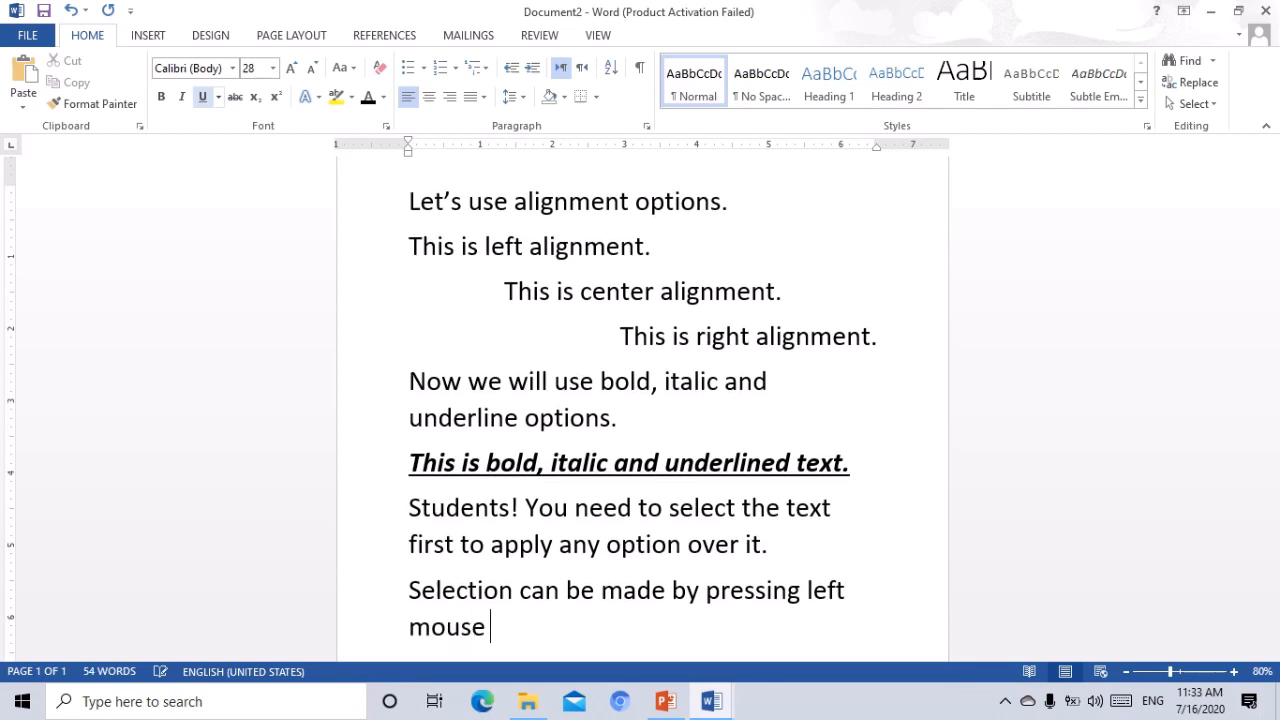
type("button")
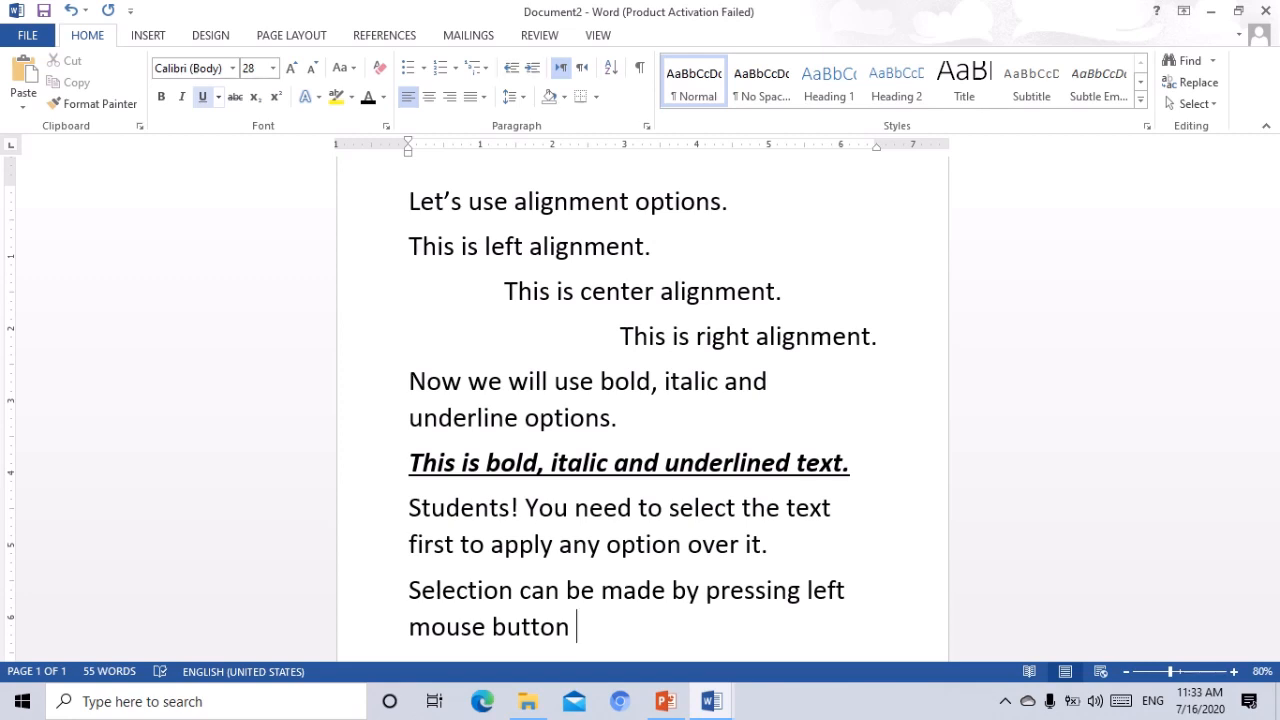
type(" and drag i")
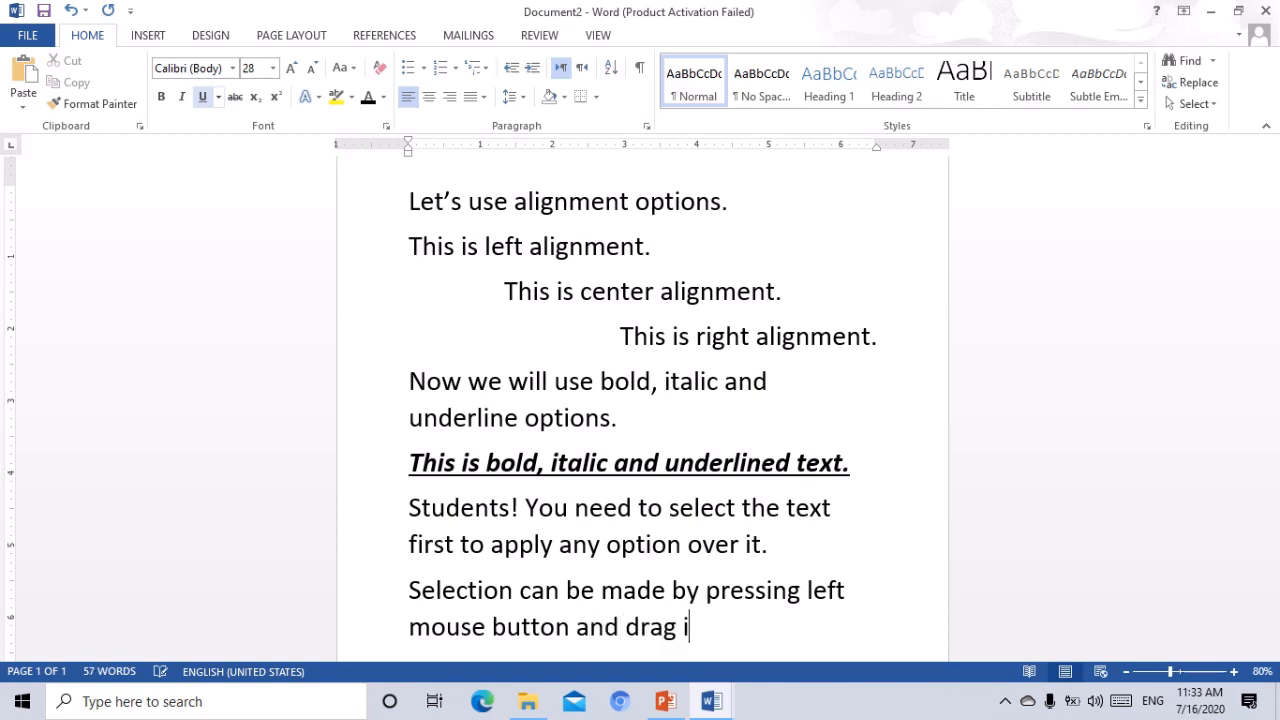
type("t over the")
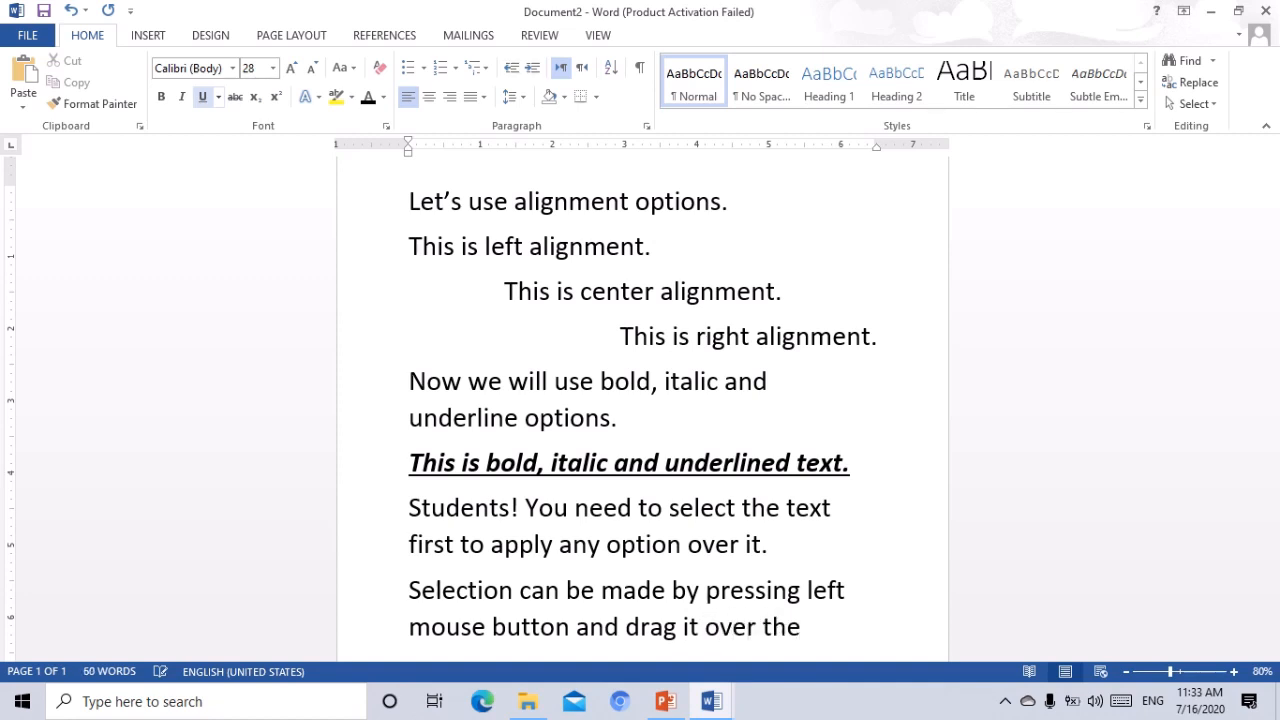
type(" text.")
Step: Add a new paragraph reading "Selection can be made by using shift key + arrow keys as well."
key("Return")
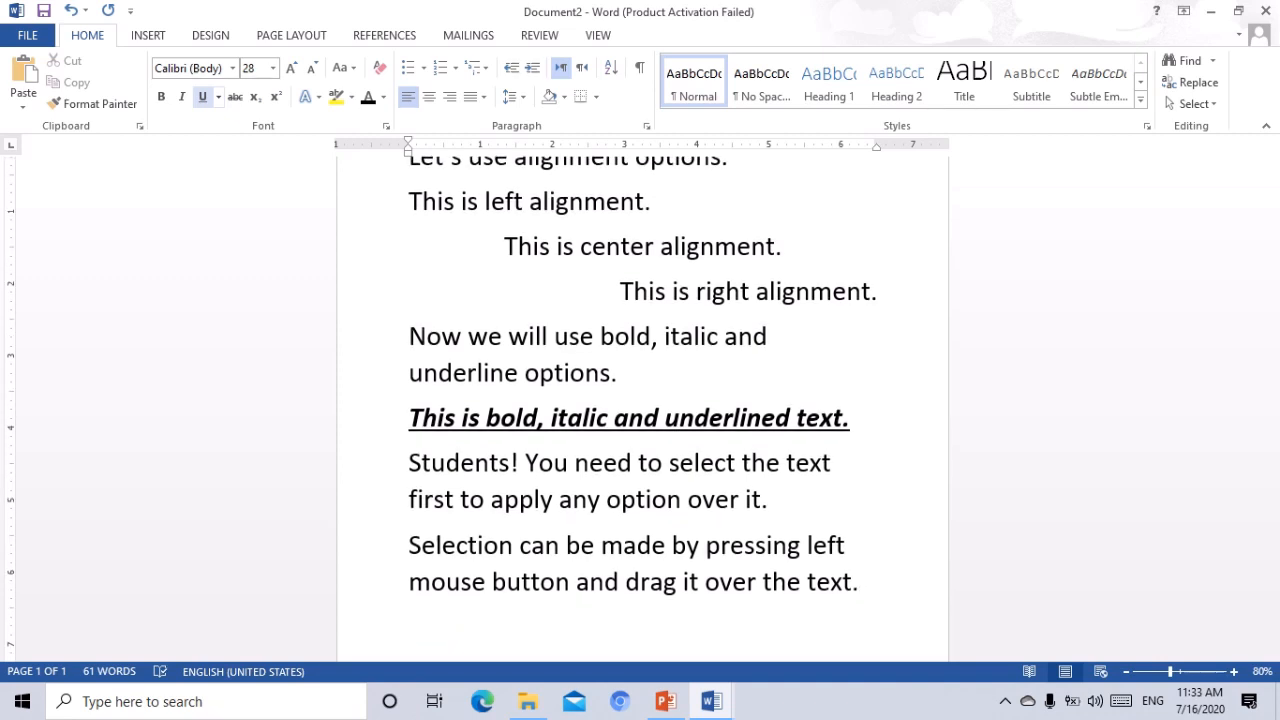
type("select")
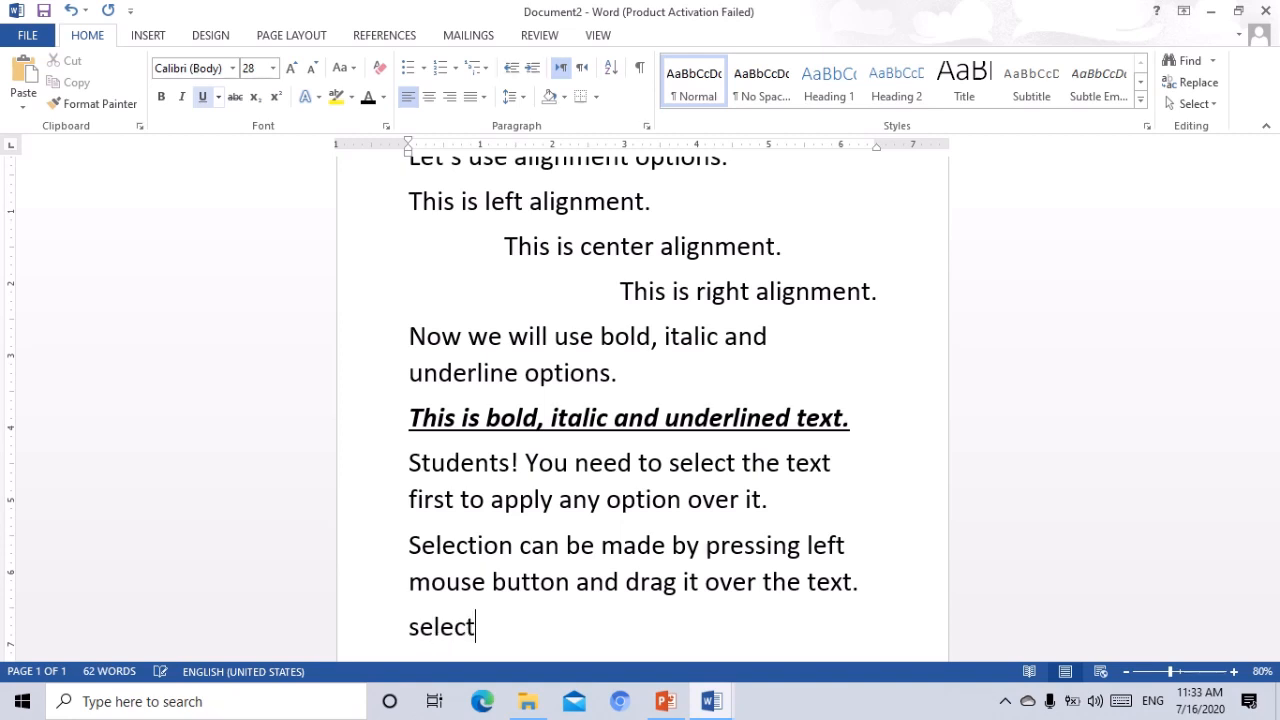
type("ion ")
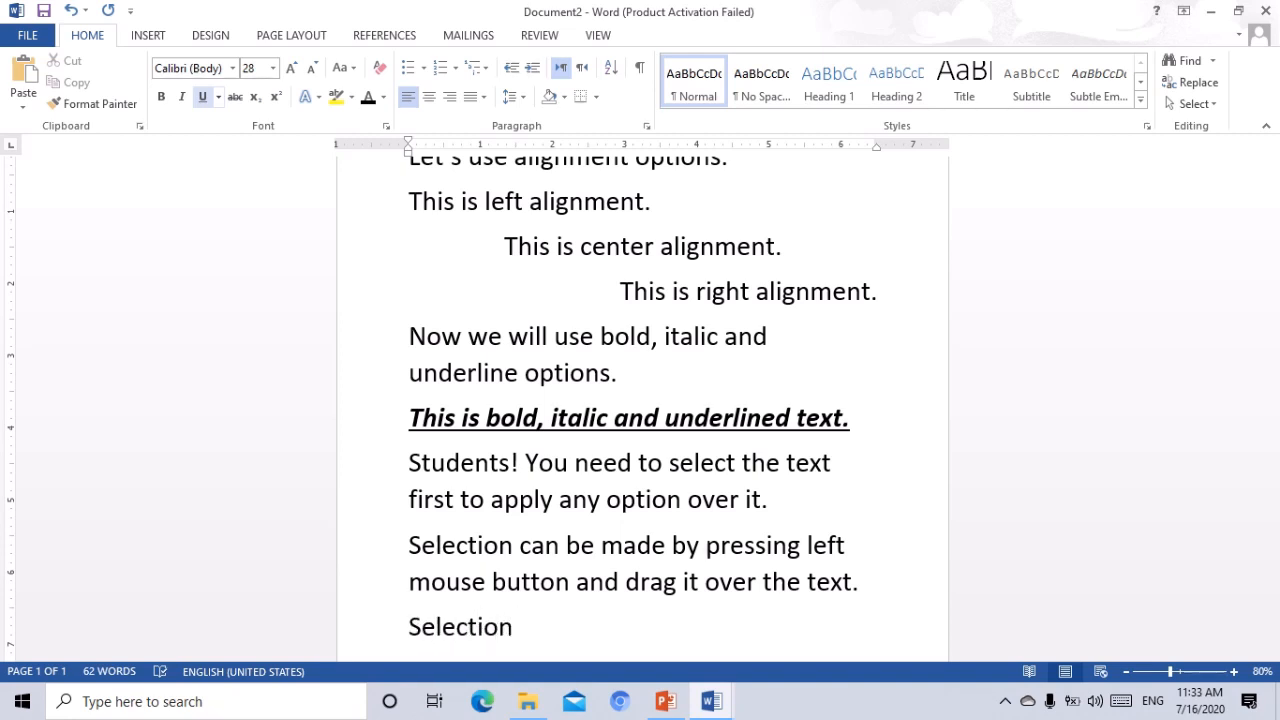
type("can be made ")
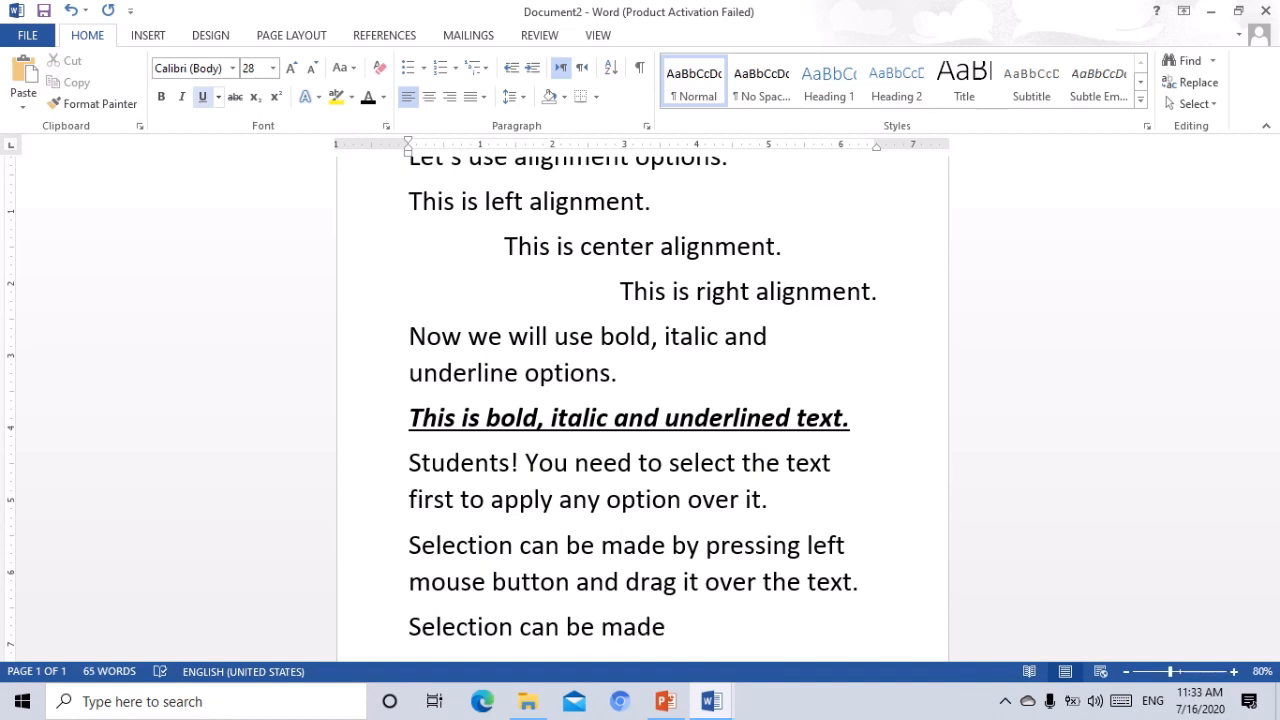
type("by using shift")
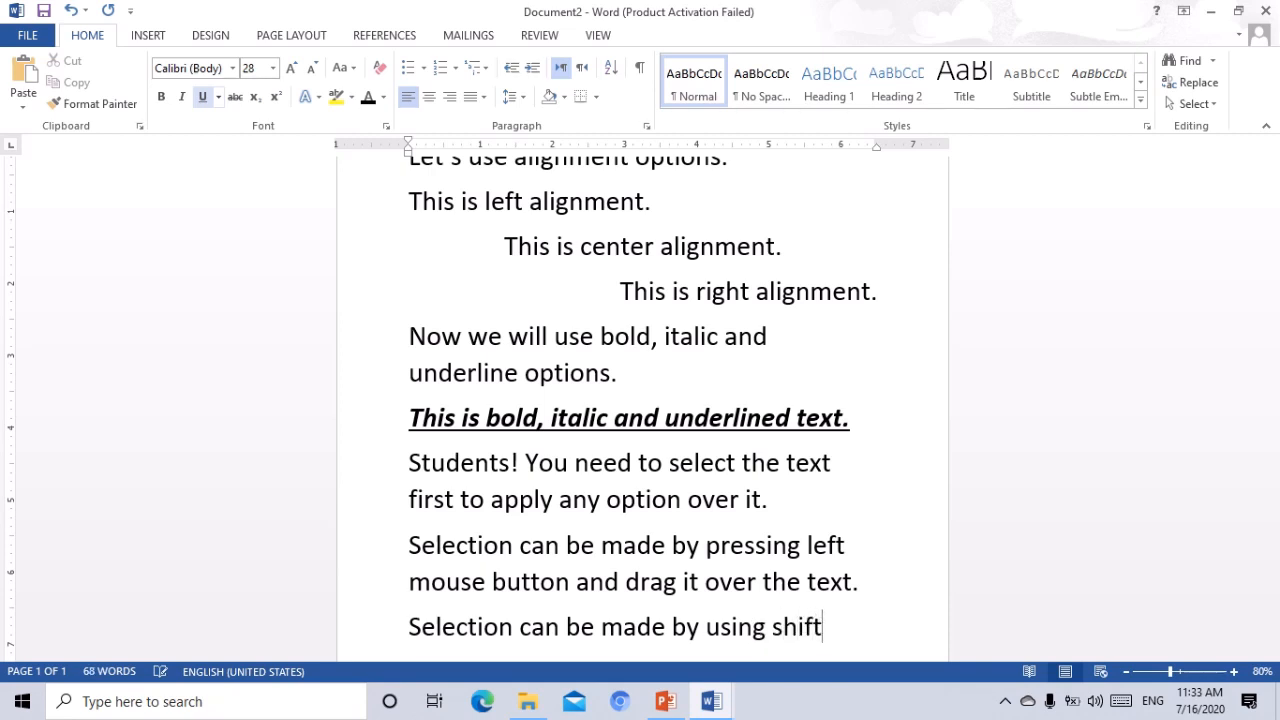
type(" key + ")
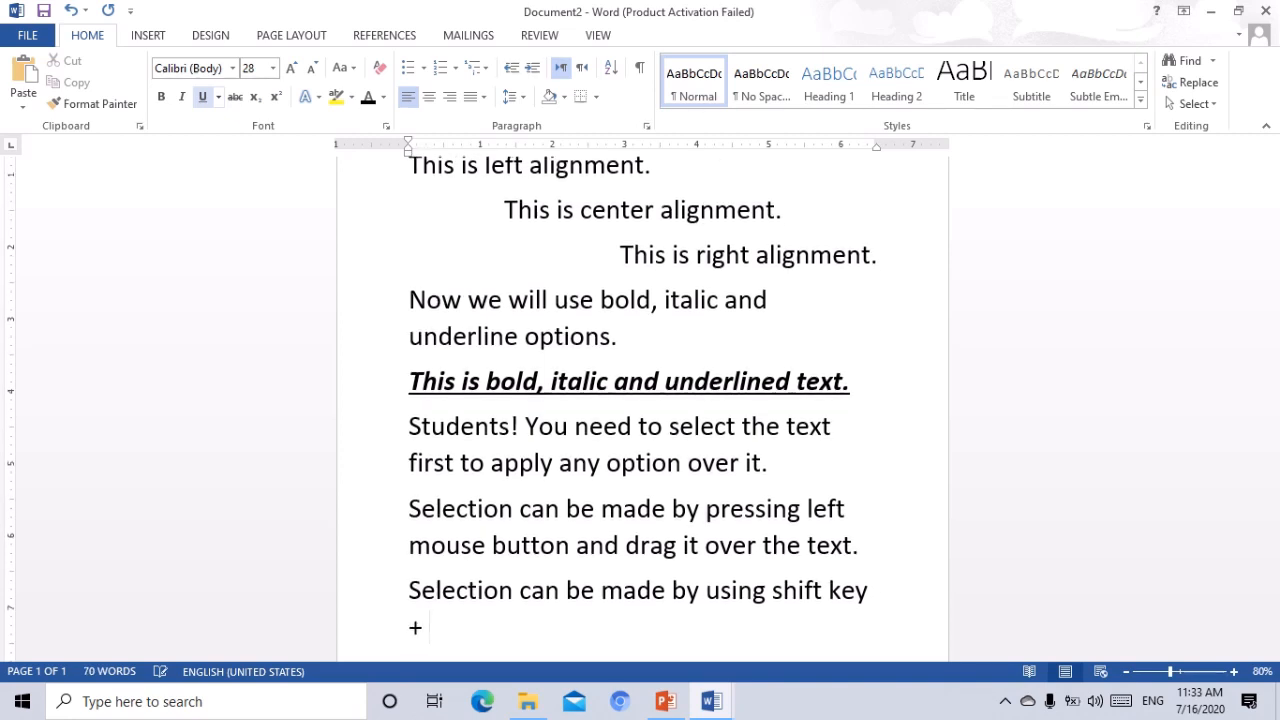
type("arrow keys")
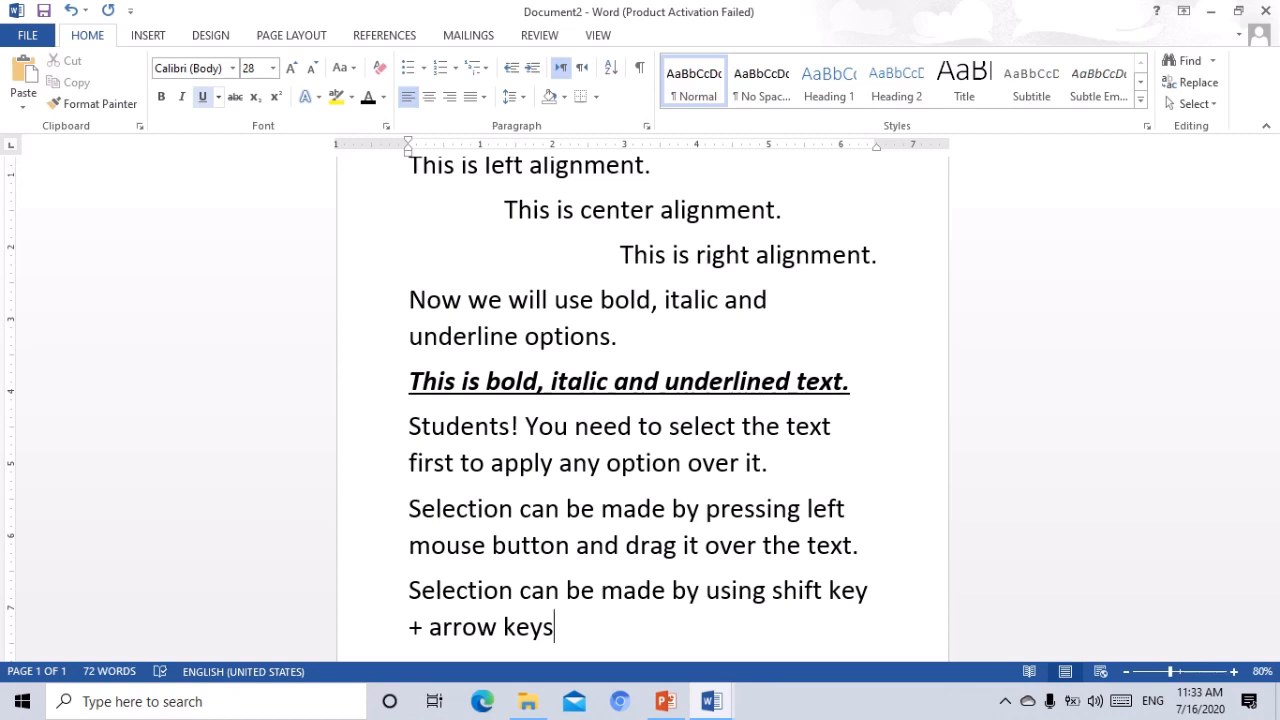
type(".")
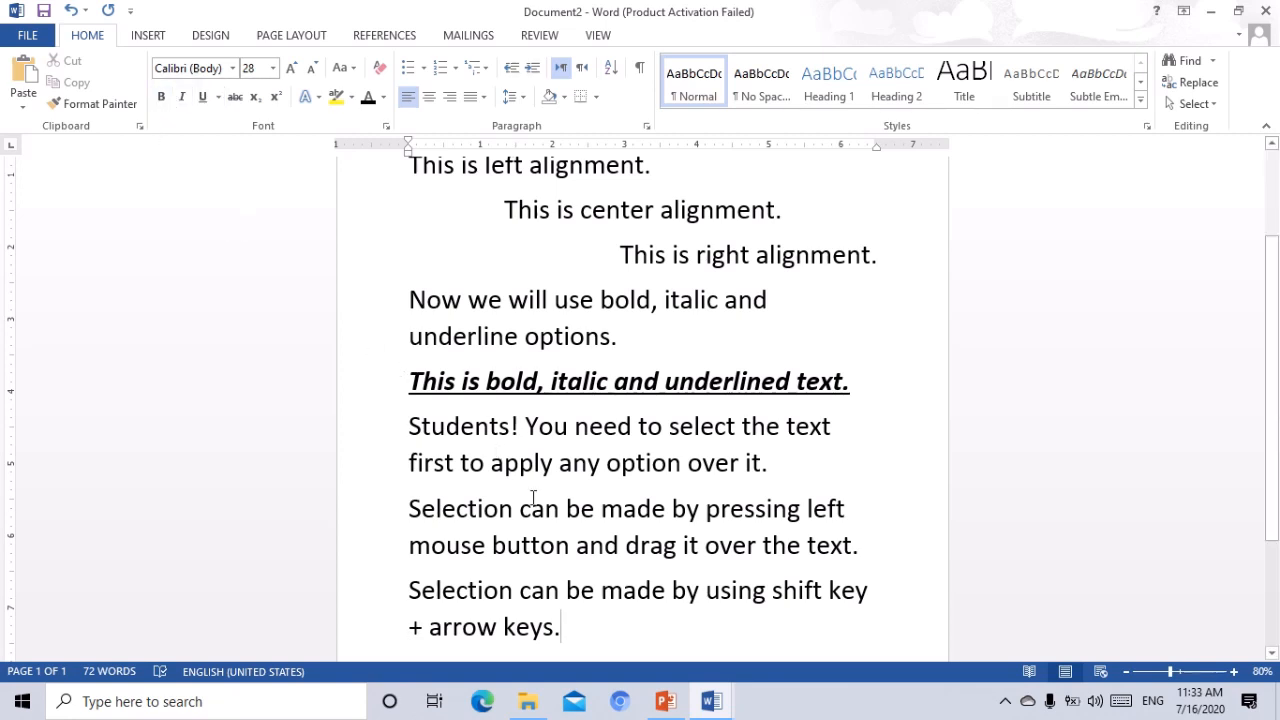
type("as well")
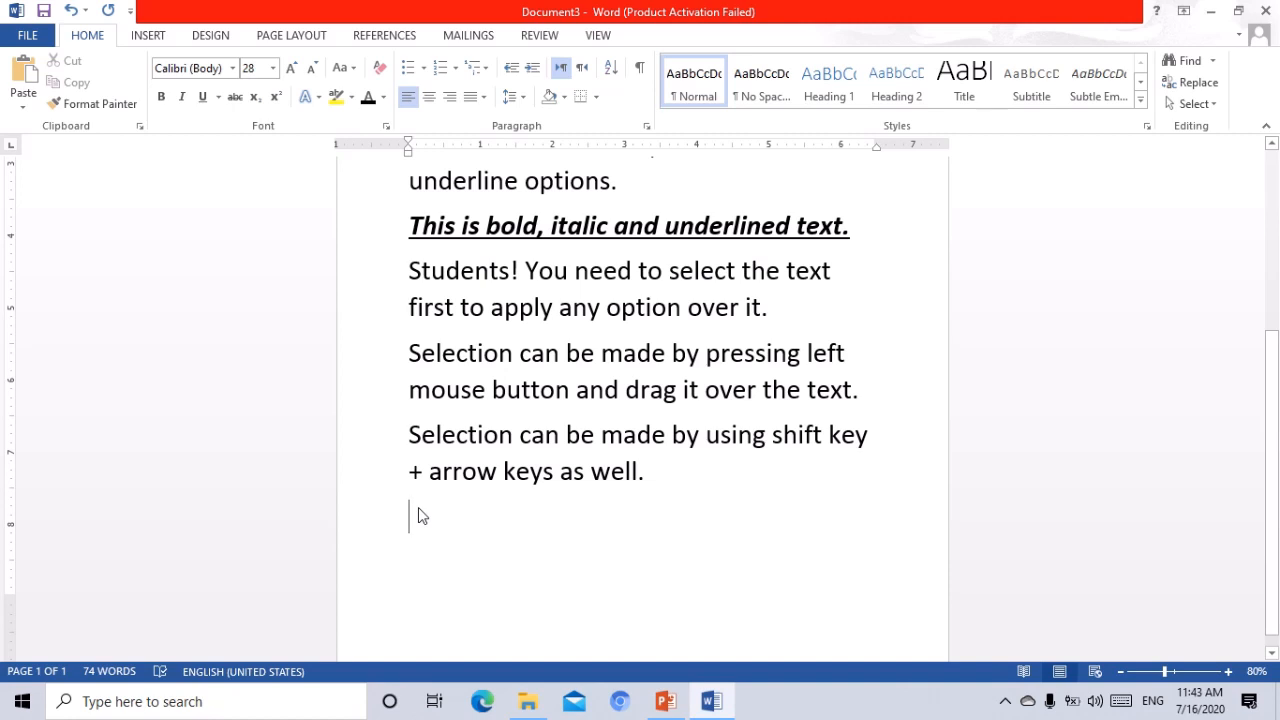
Step: Write "Now we will save our first document and will reopen it." in the last empty paragraph
type("Now ")
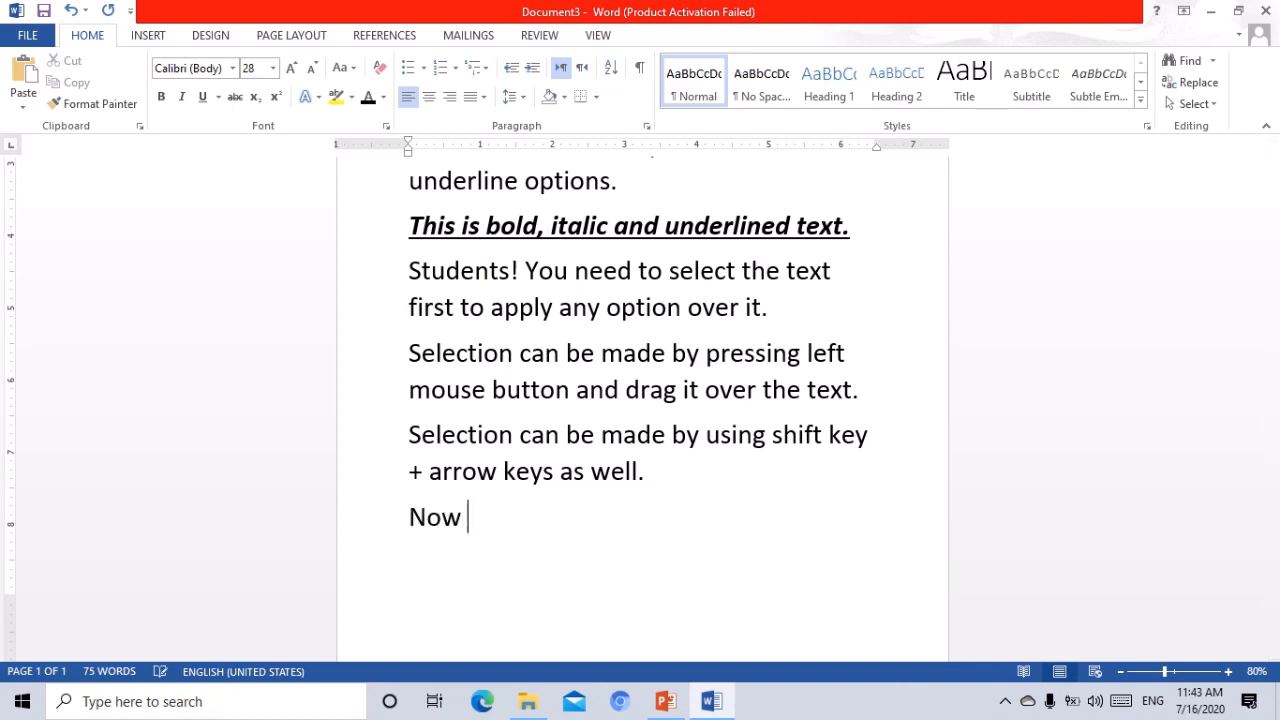
type("we wi")
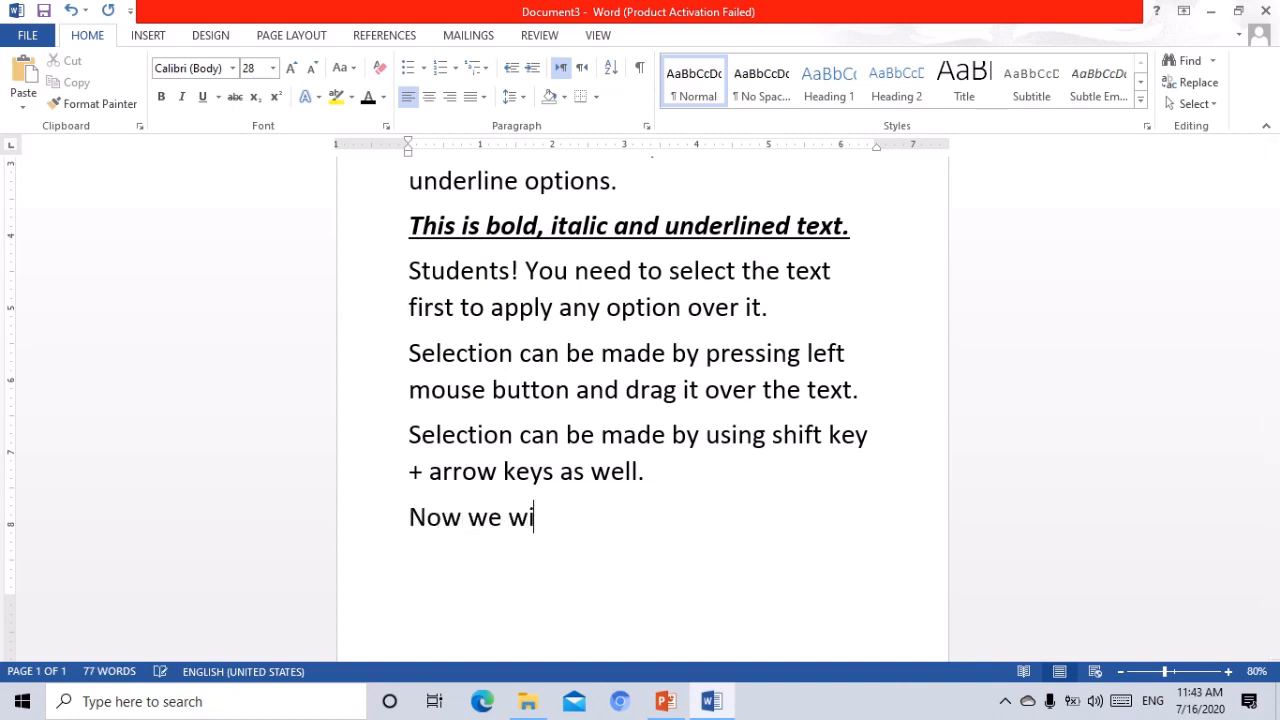
type("ll save our ")
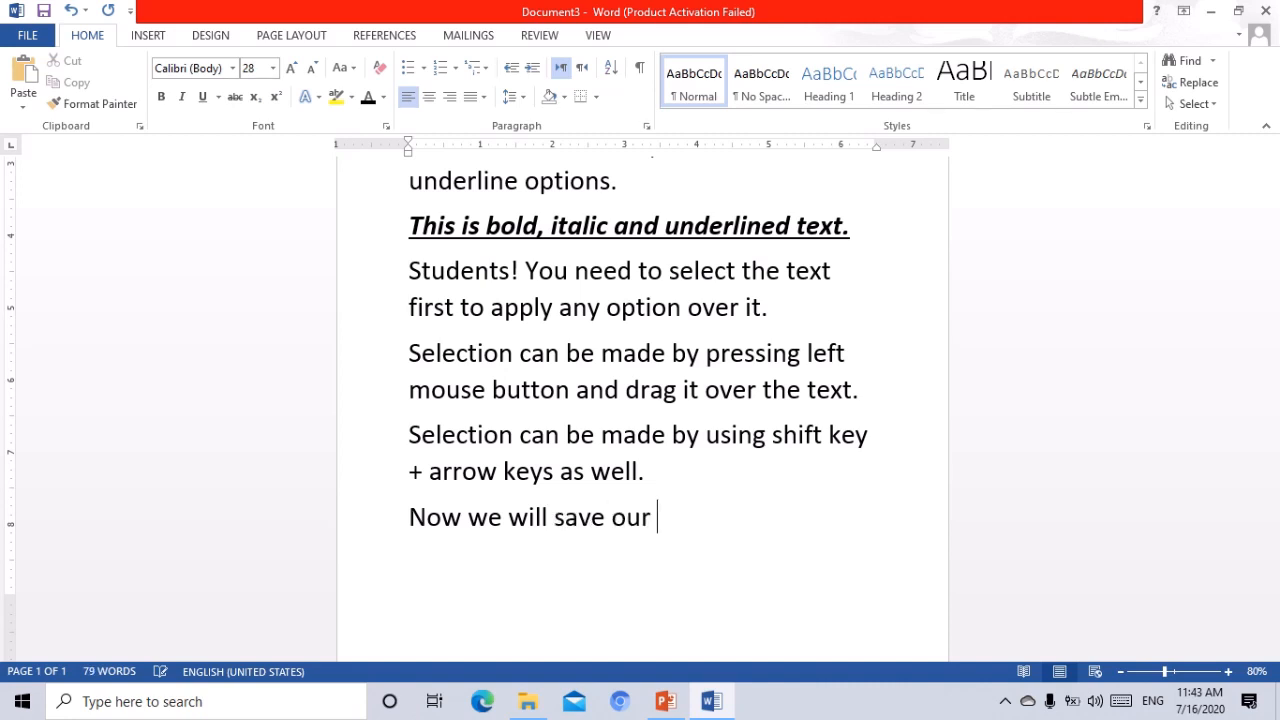
type("first doc")
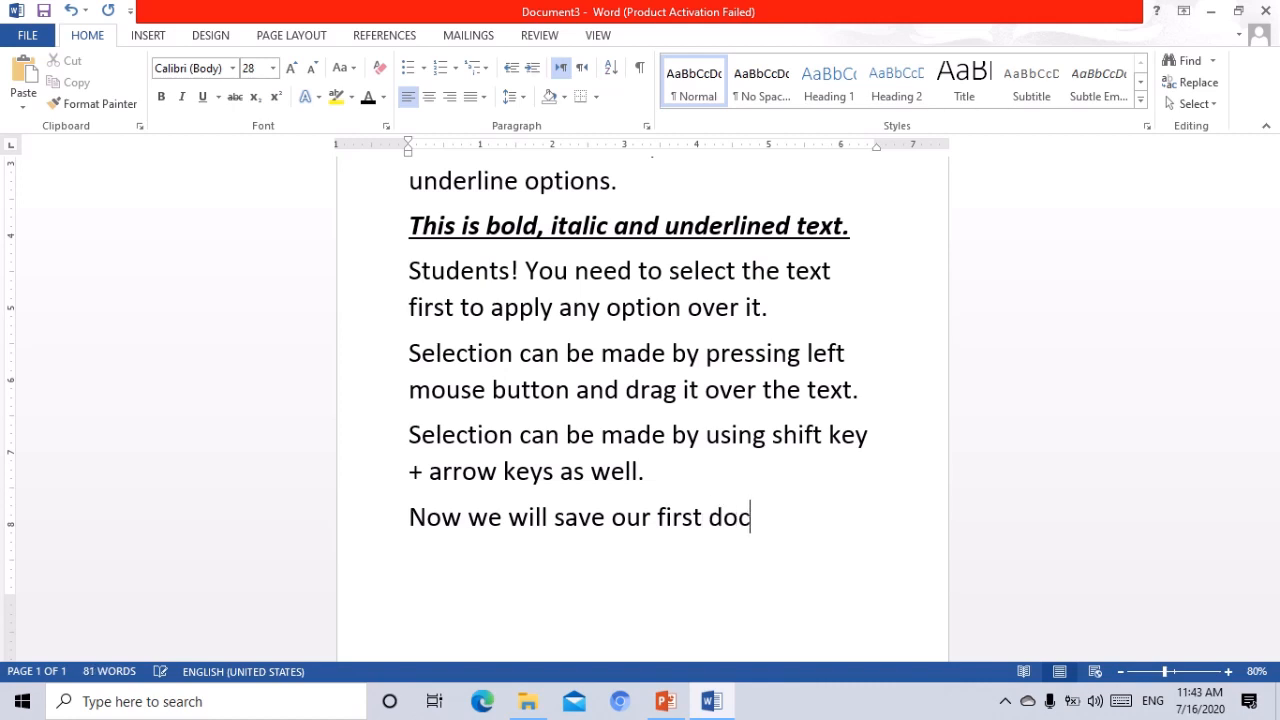
type("ument and wi")
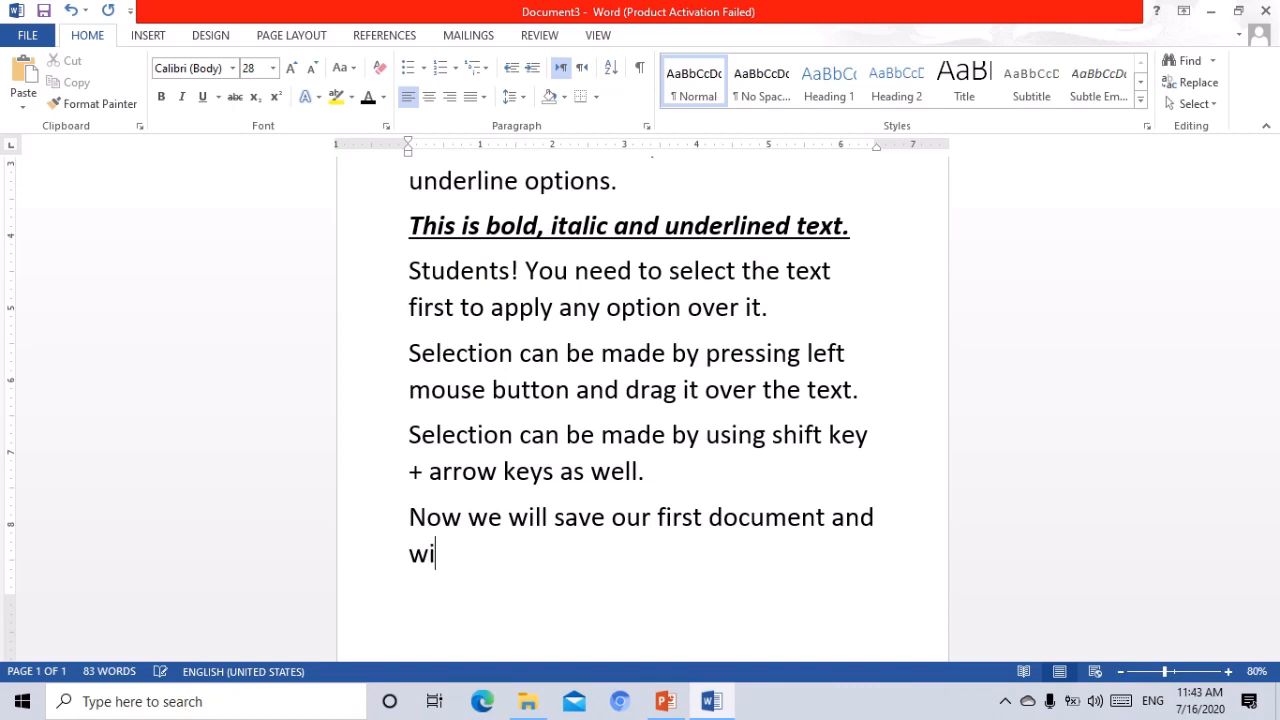
type("ll reopen it.")
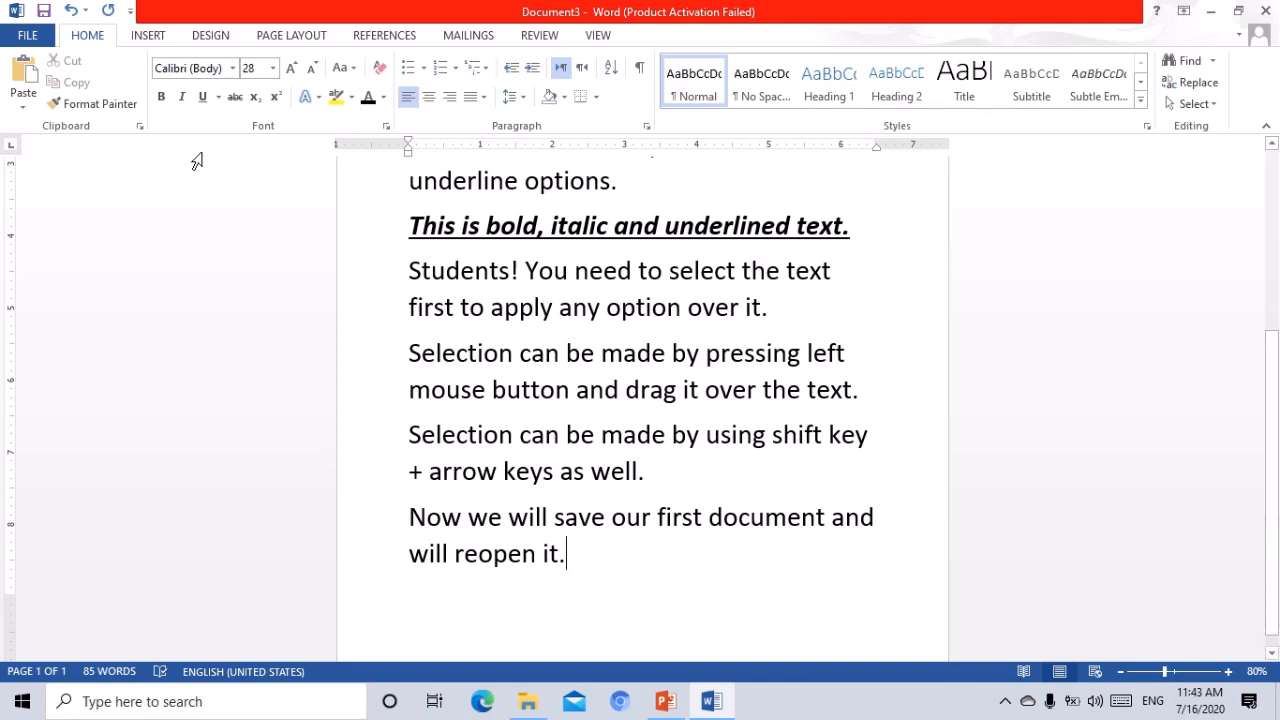
Step: Save the document in the computer's Documents folder under the file name "first document"
left_click(36, 38)
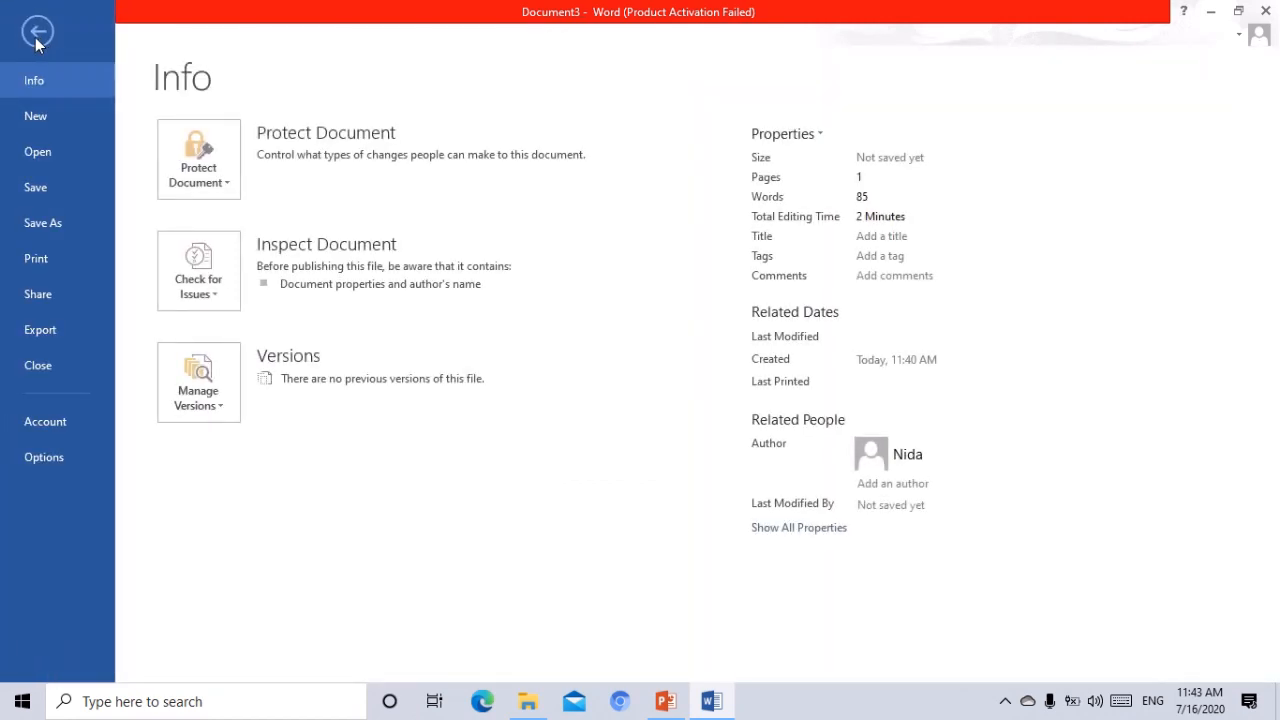
left_click(47, 188)
left_click(210, 209)
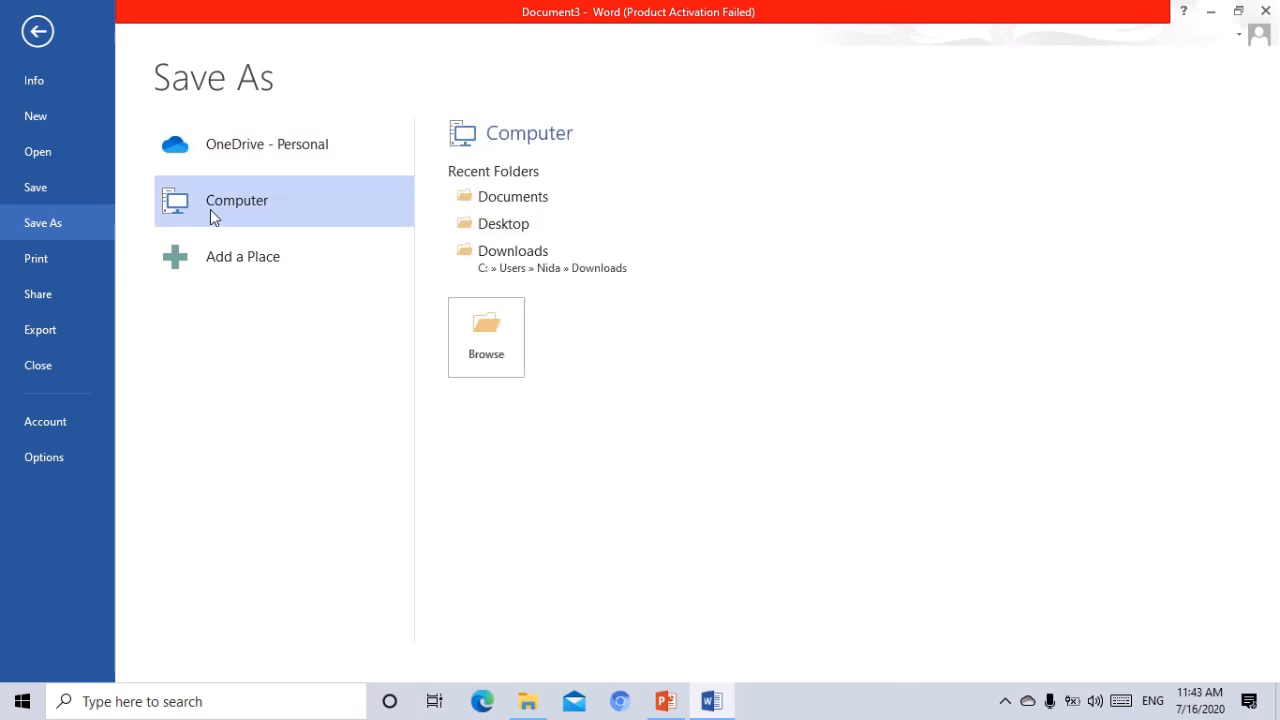
left_click(511, 200)
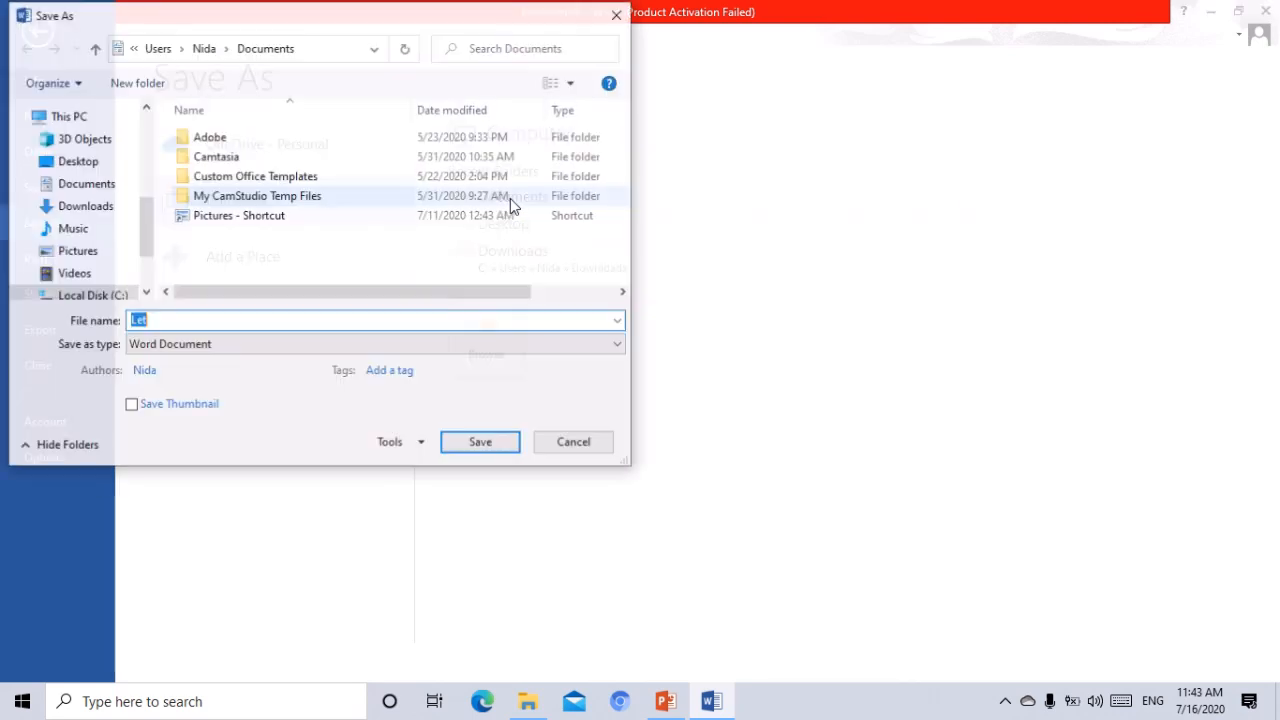
left_click(257, 322)
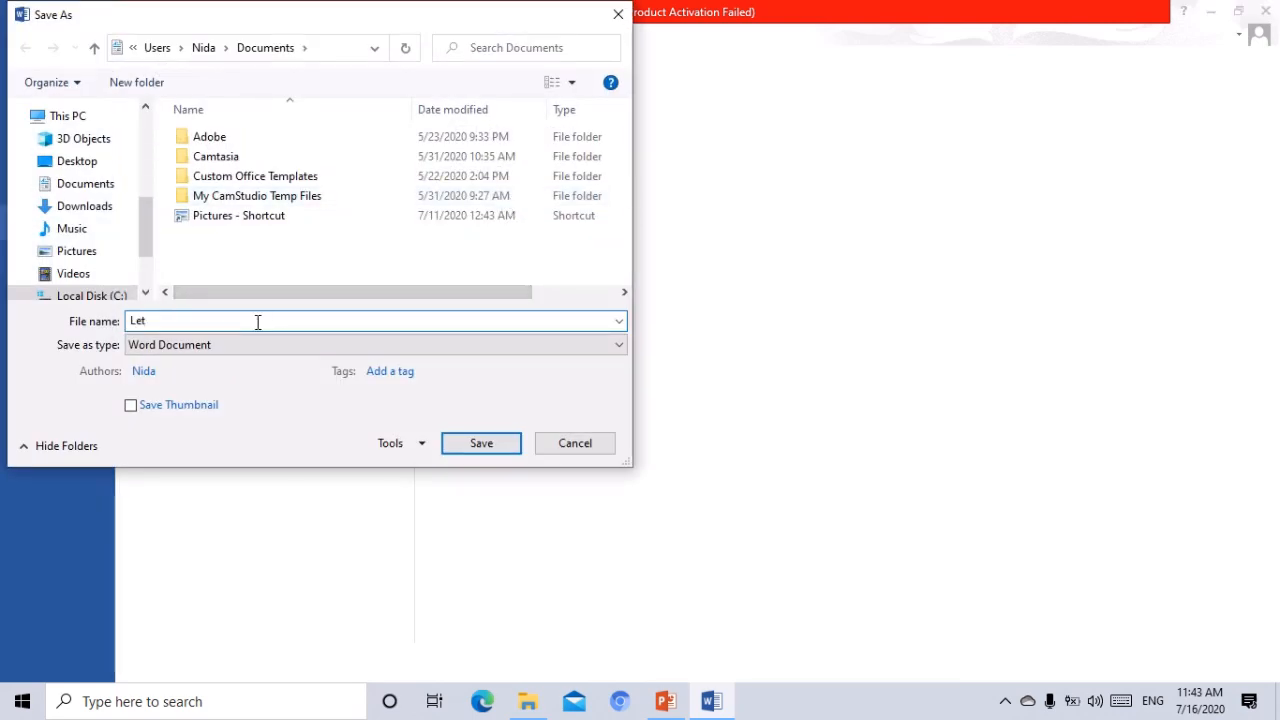
left_click_drag(152, 318, 116, 318)
type("first document")
left_click(474, 452)
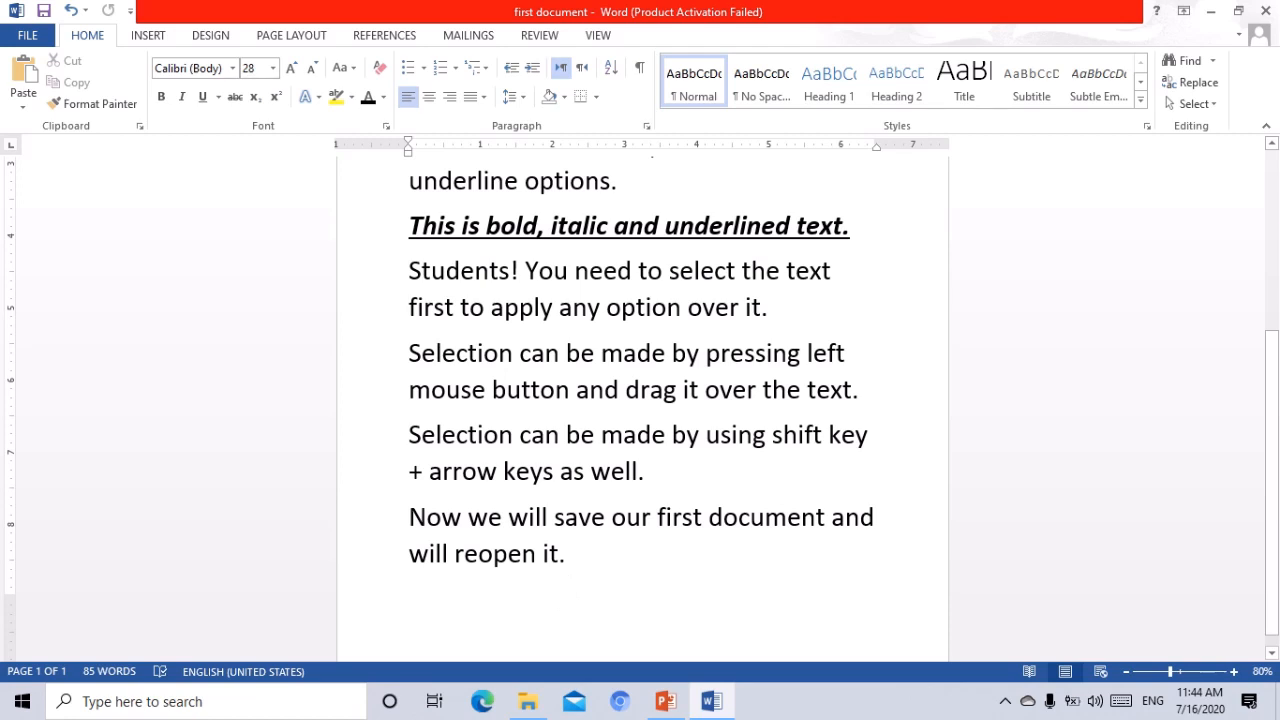
Step: Start a new page and write "Let's close the file and reopen it by browsing from my document folder."
key("ctrl+Return")
type("Let's")
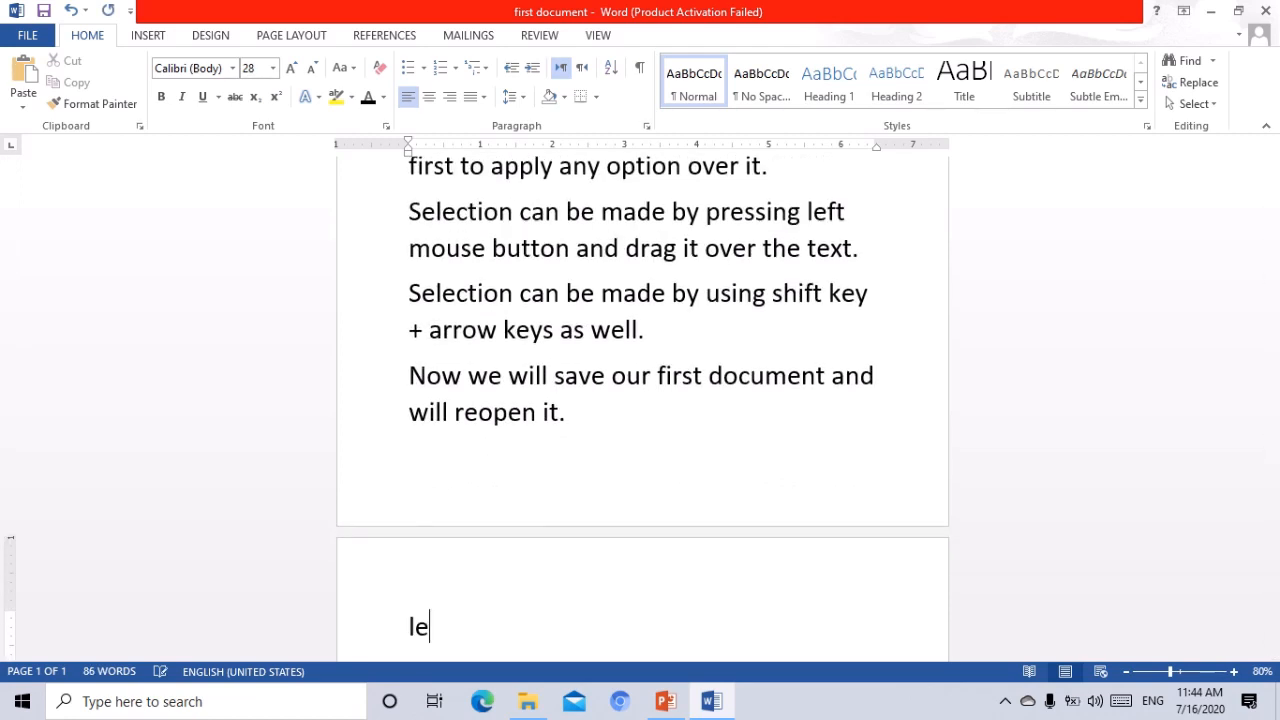
type(" close the ")
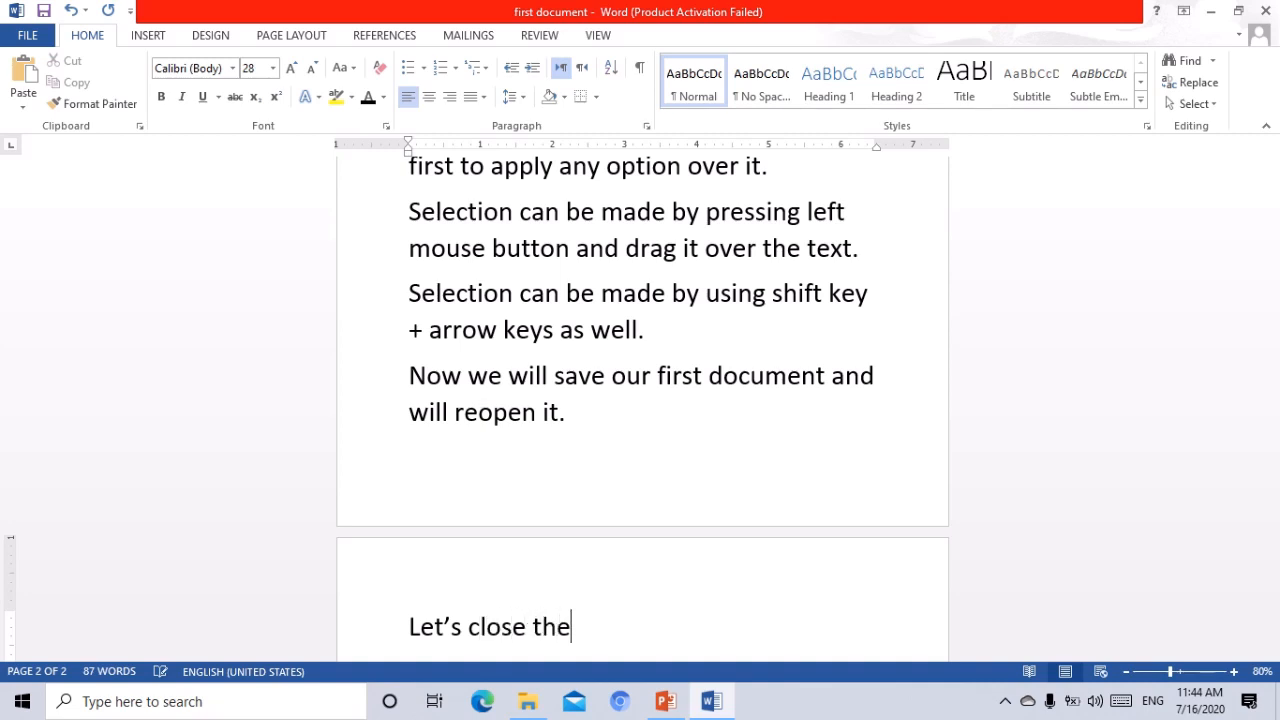
type("file and")
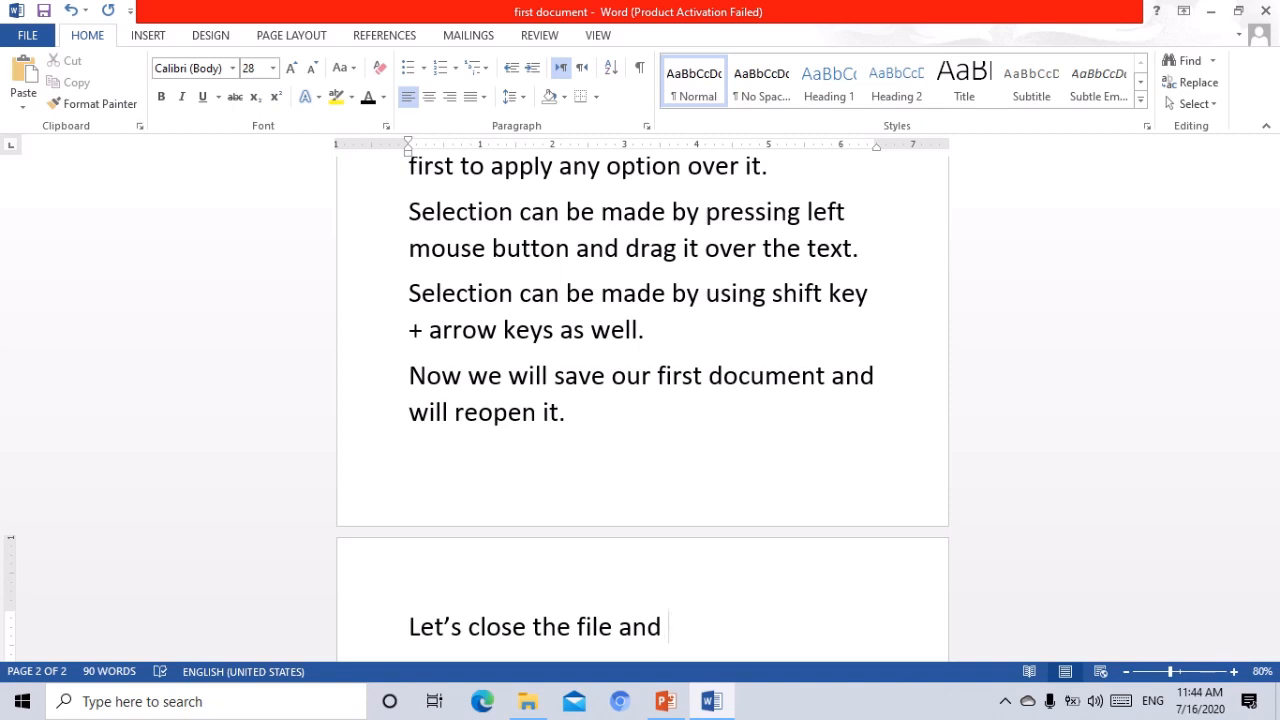
type(" reopen it by bro")
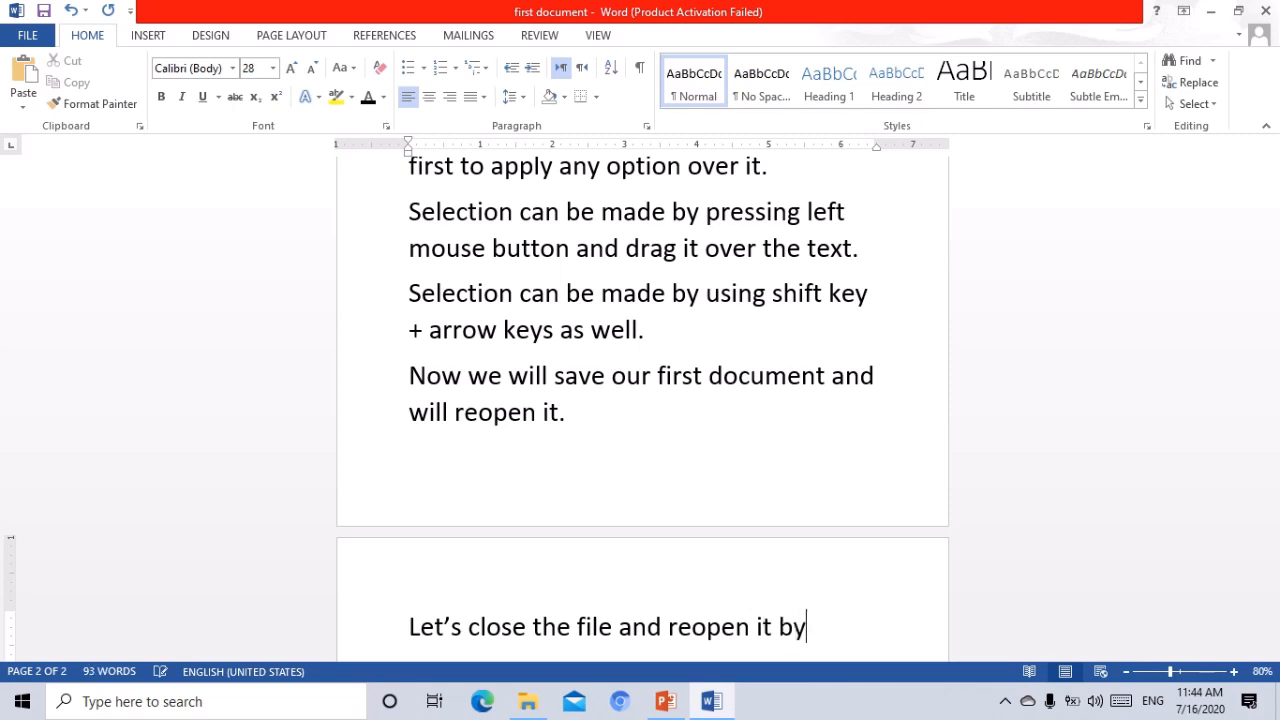
type("sing")
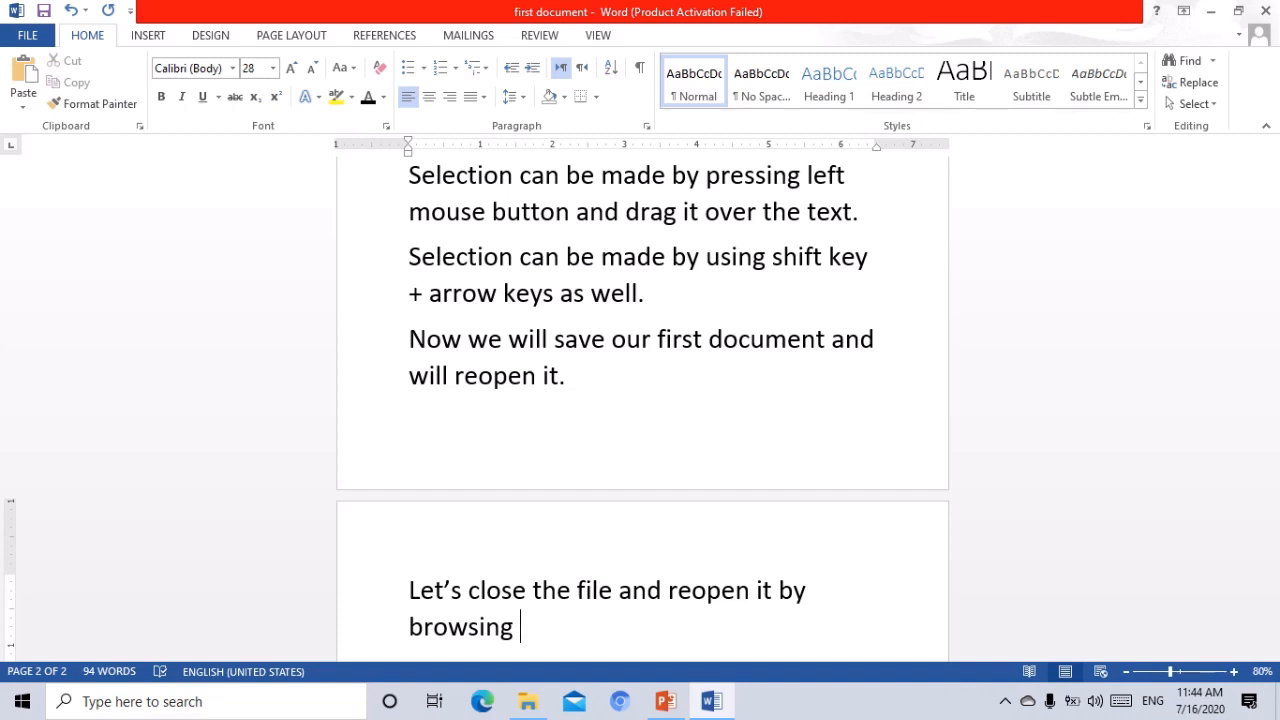
type(" from my d")
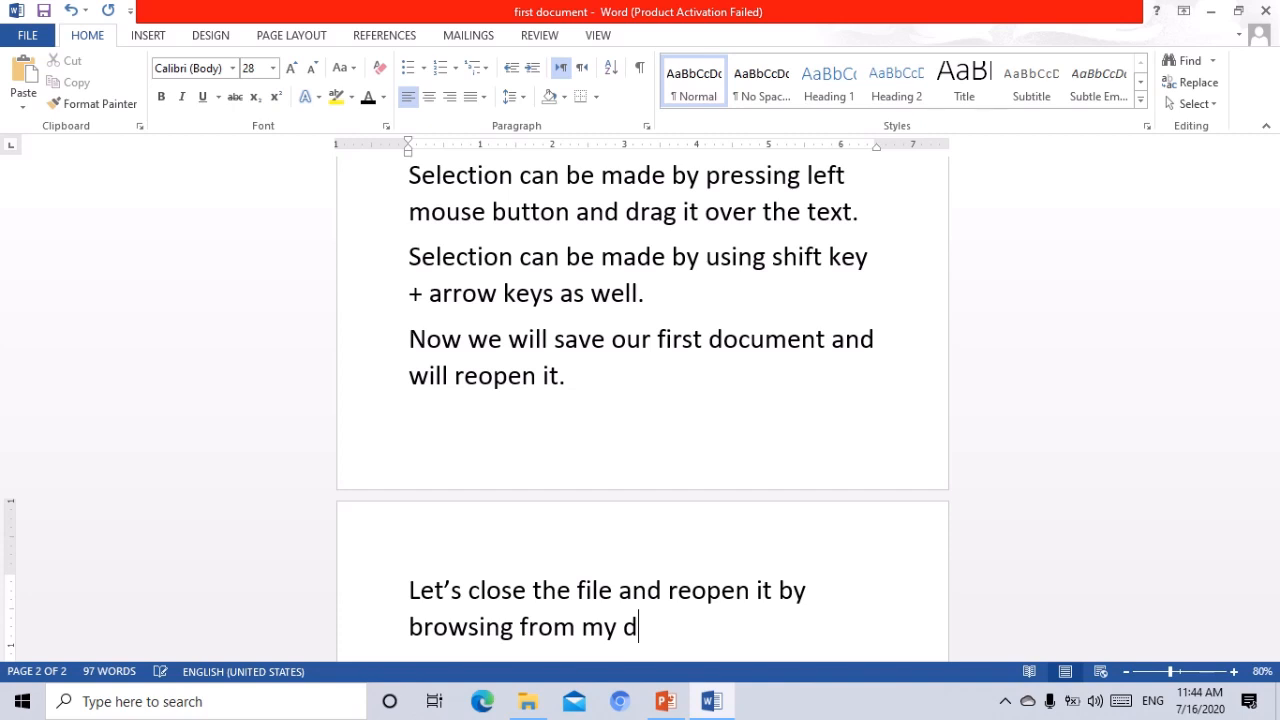
type("ocument")
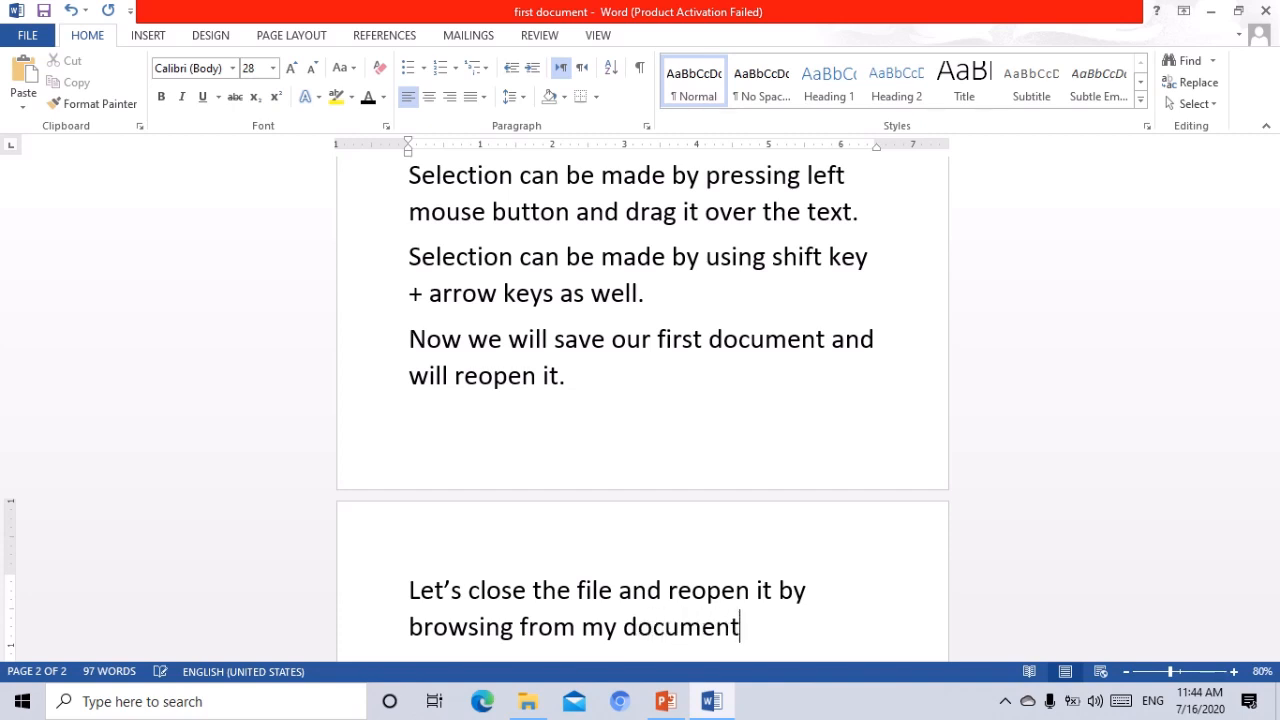
type(" folder.")
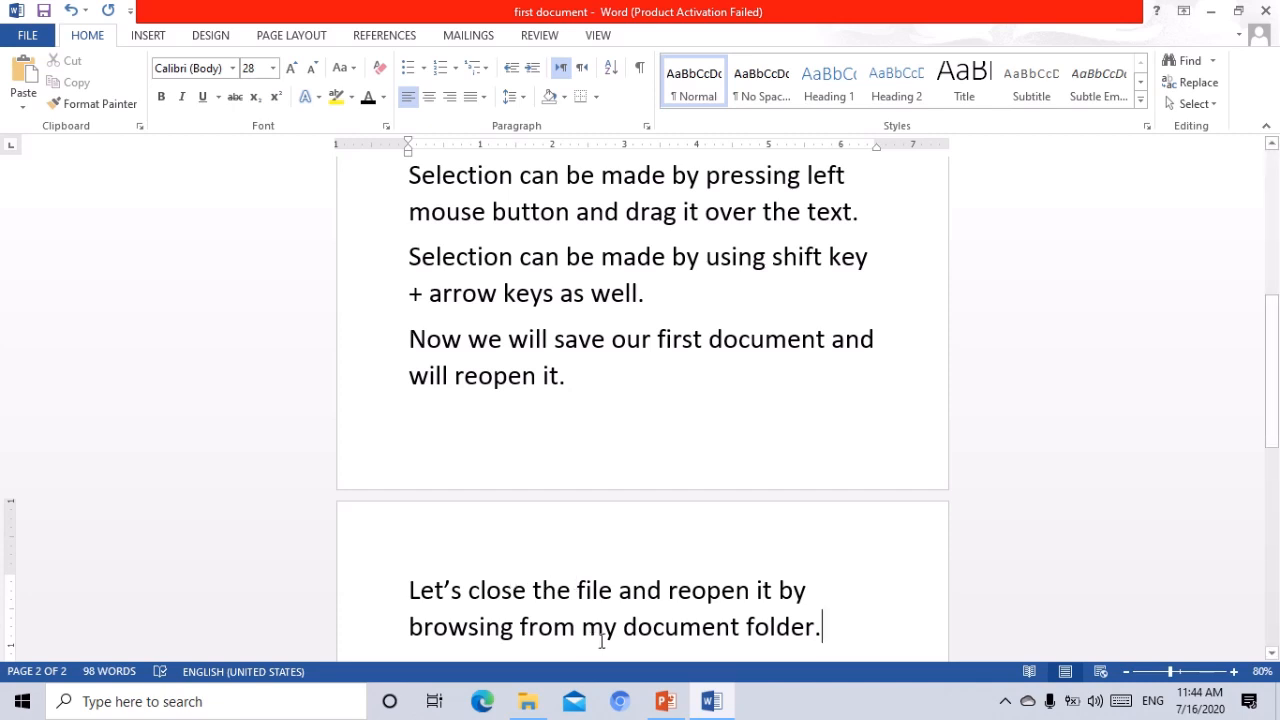
Step: Put quotation marks around "my document" in the sentence on the second page
type("\"")
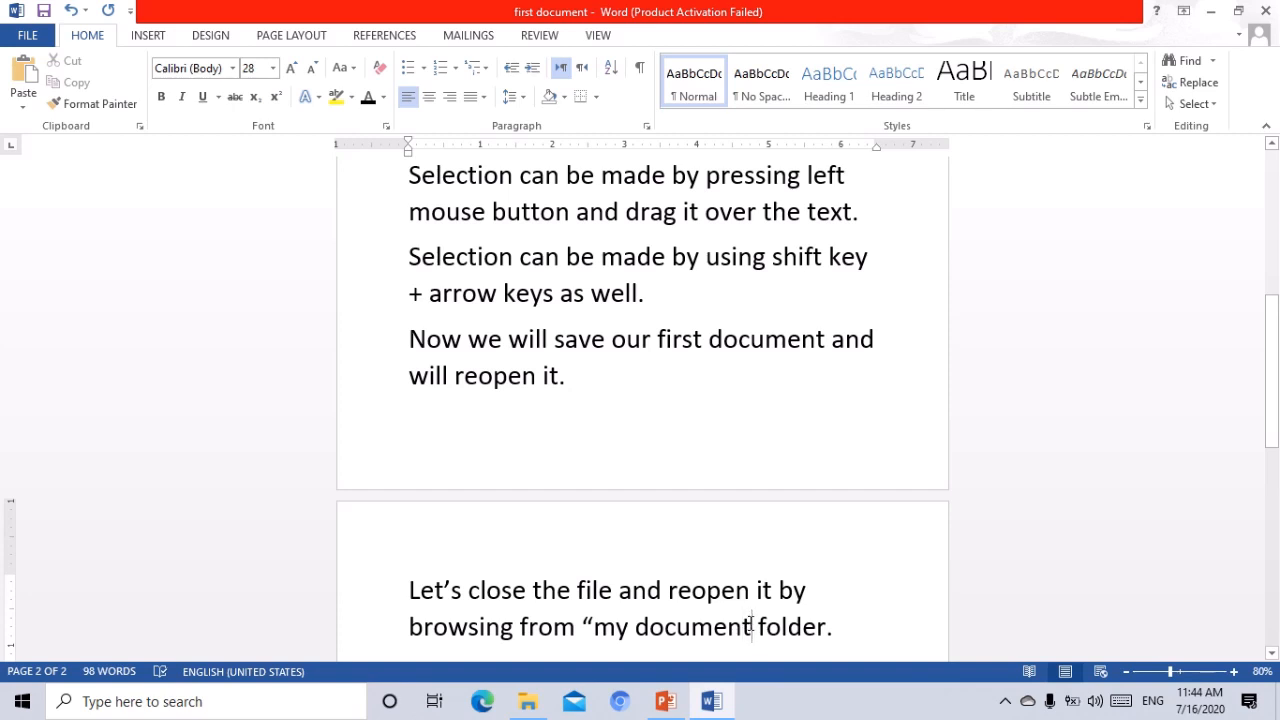
left_click(752, 626)
type("\"")
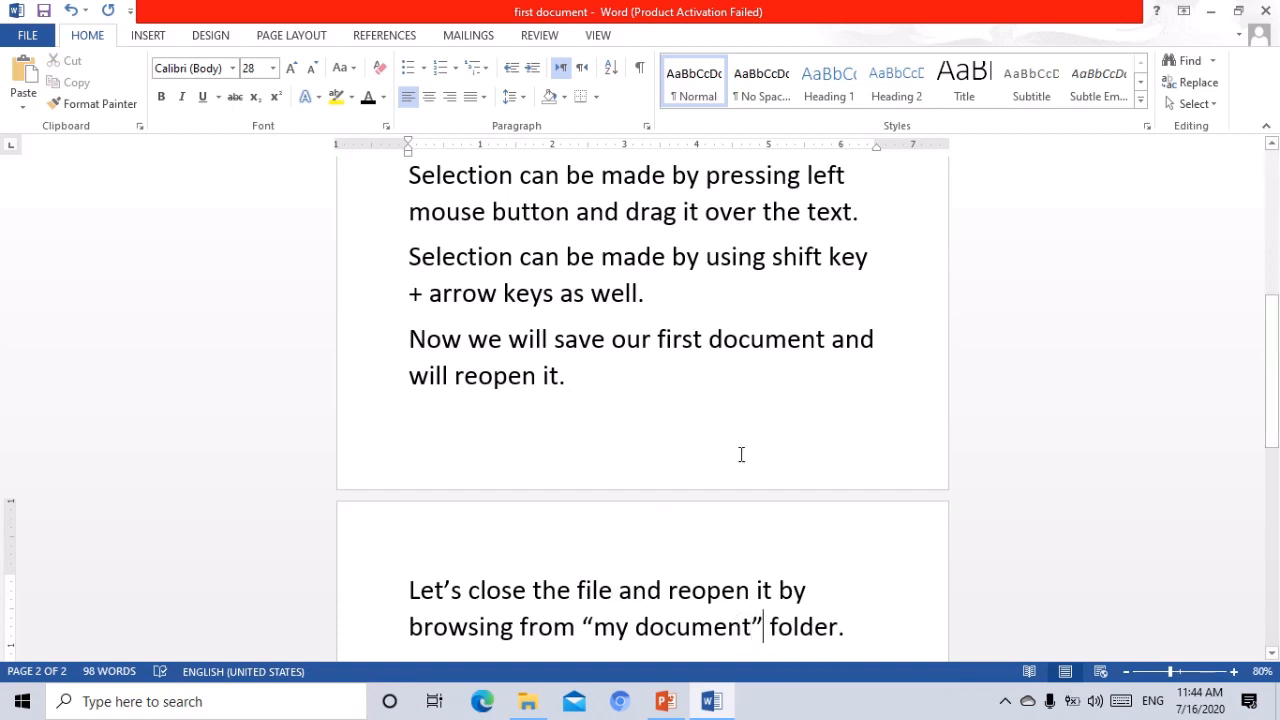
Step: Save the changes to the document and close the file, keeping the program open
left_click(30, 35)
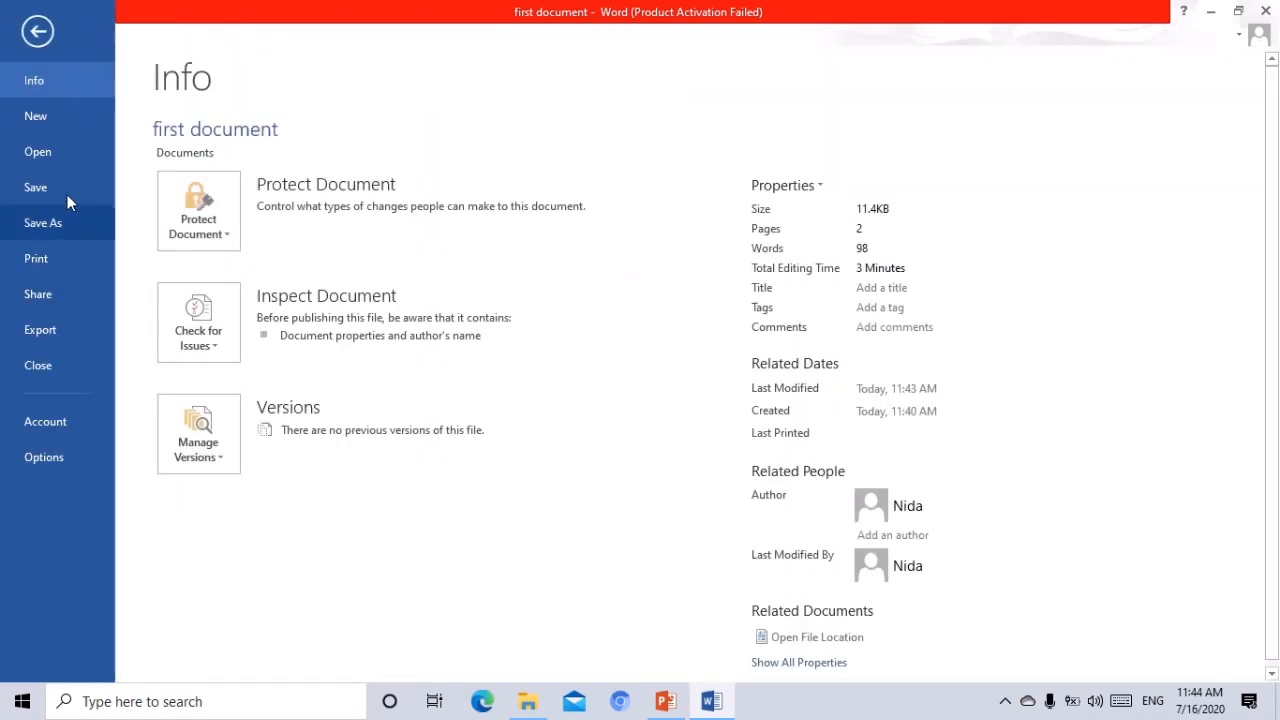
left_click(67, 201)
left_click(22, 36)
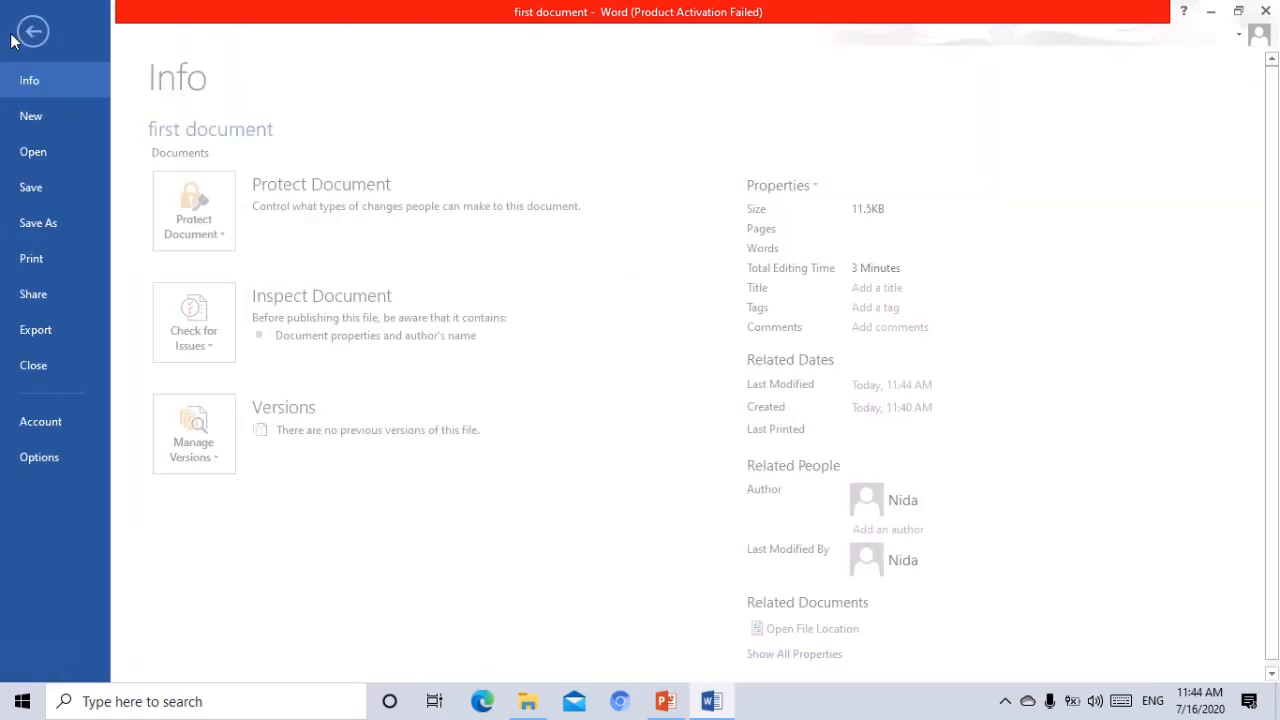
left_click(30, 366)
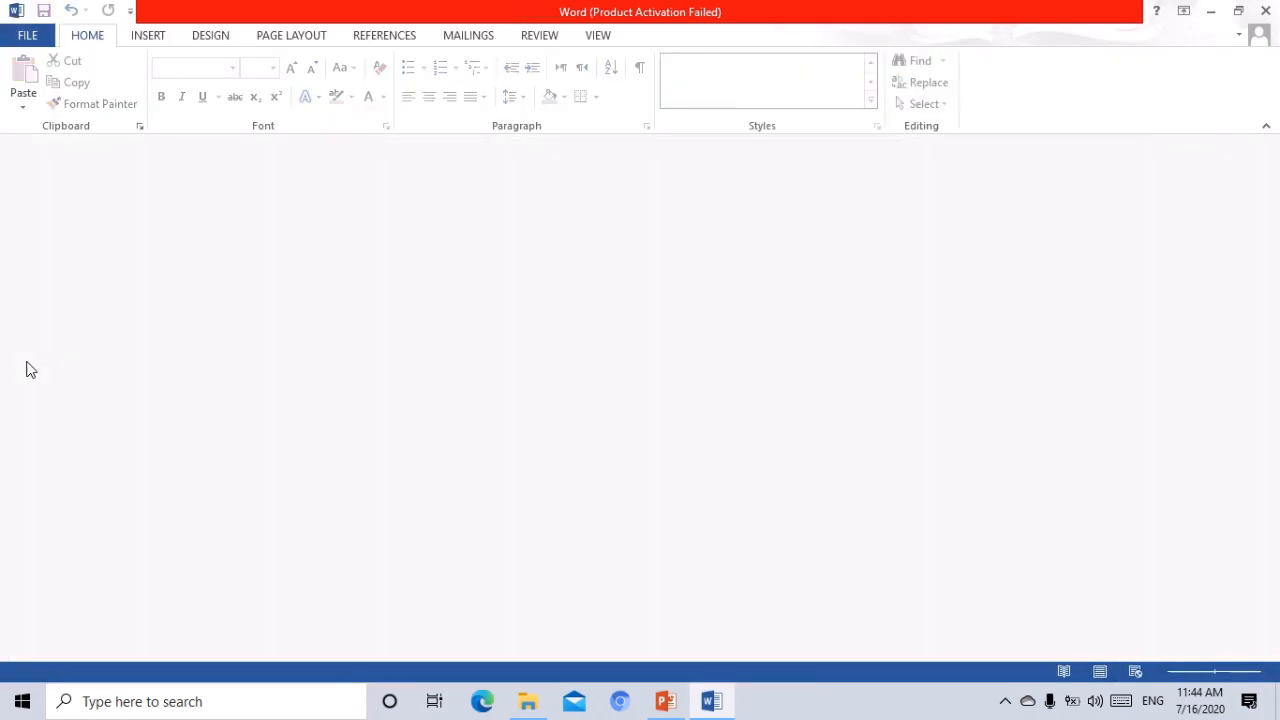
Step: Reopen the file "first document" from the computer's Documents folder
left_click(27, 35)
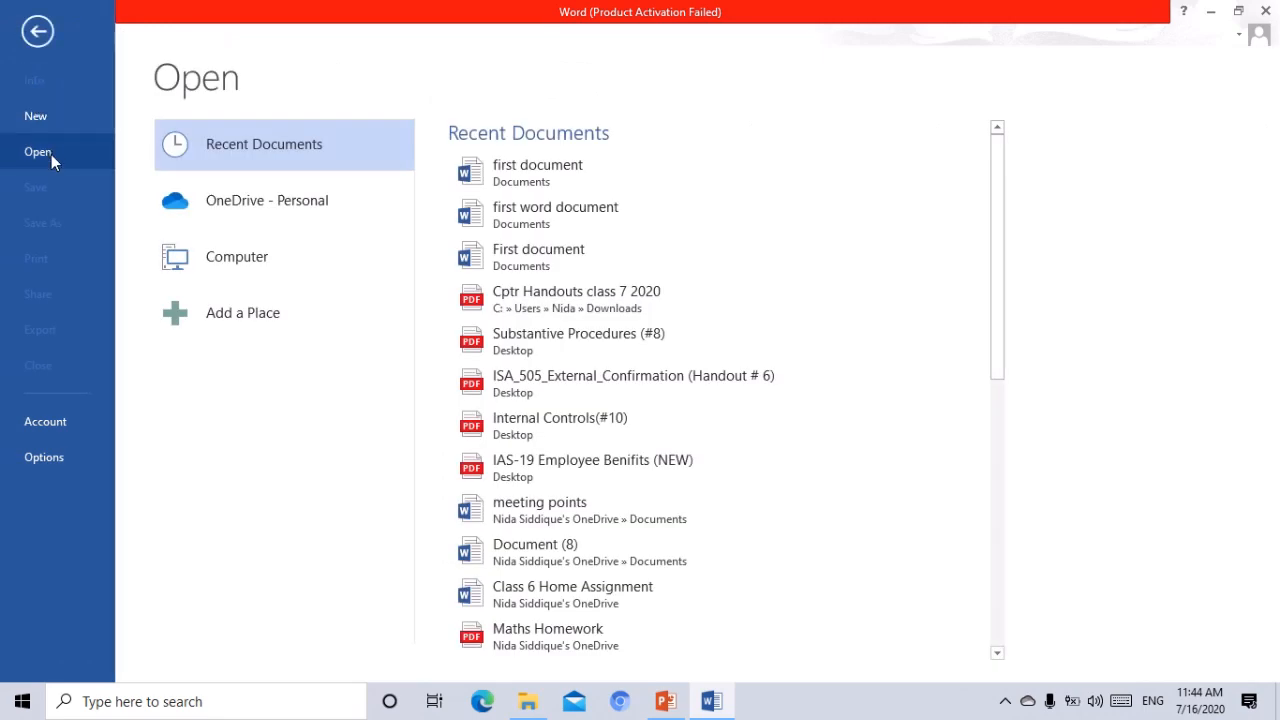
left_click(221, 268)
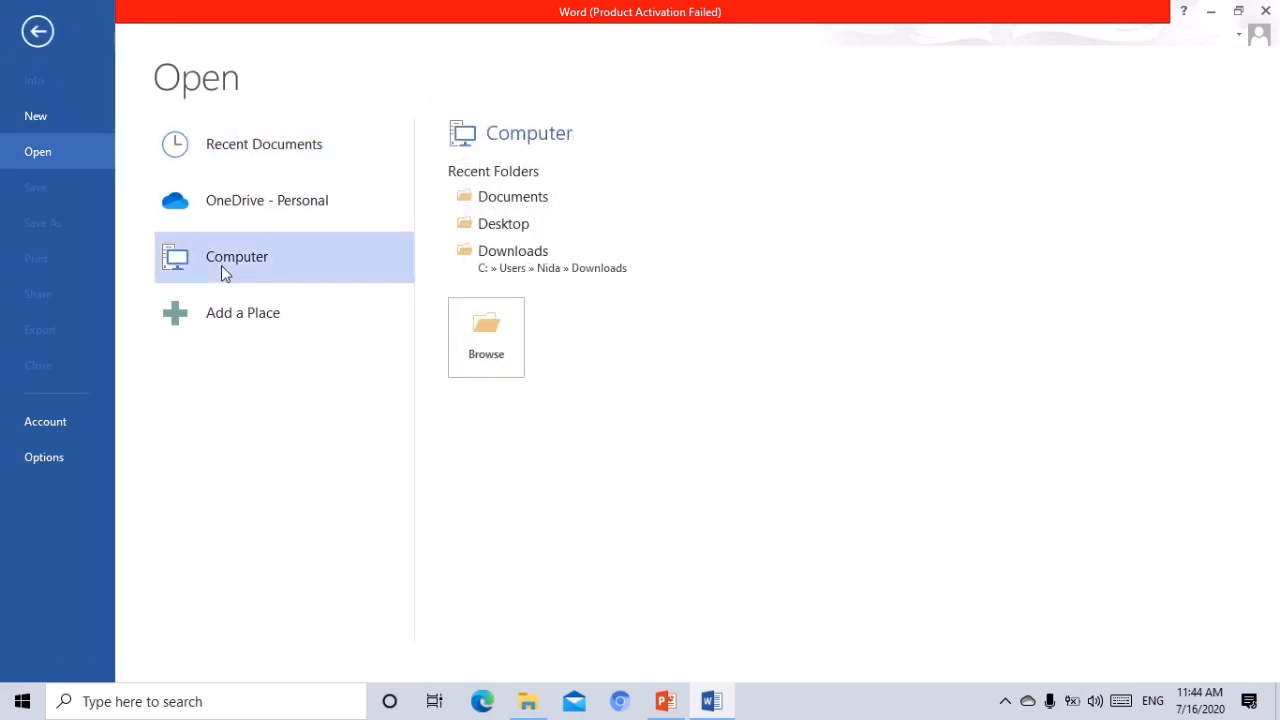
left_click(500, 200)
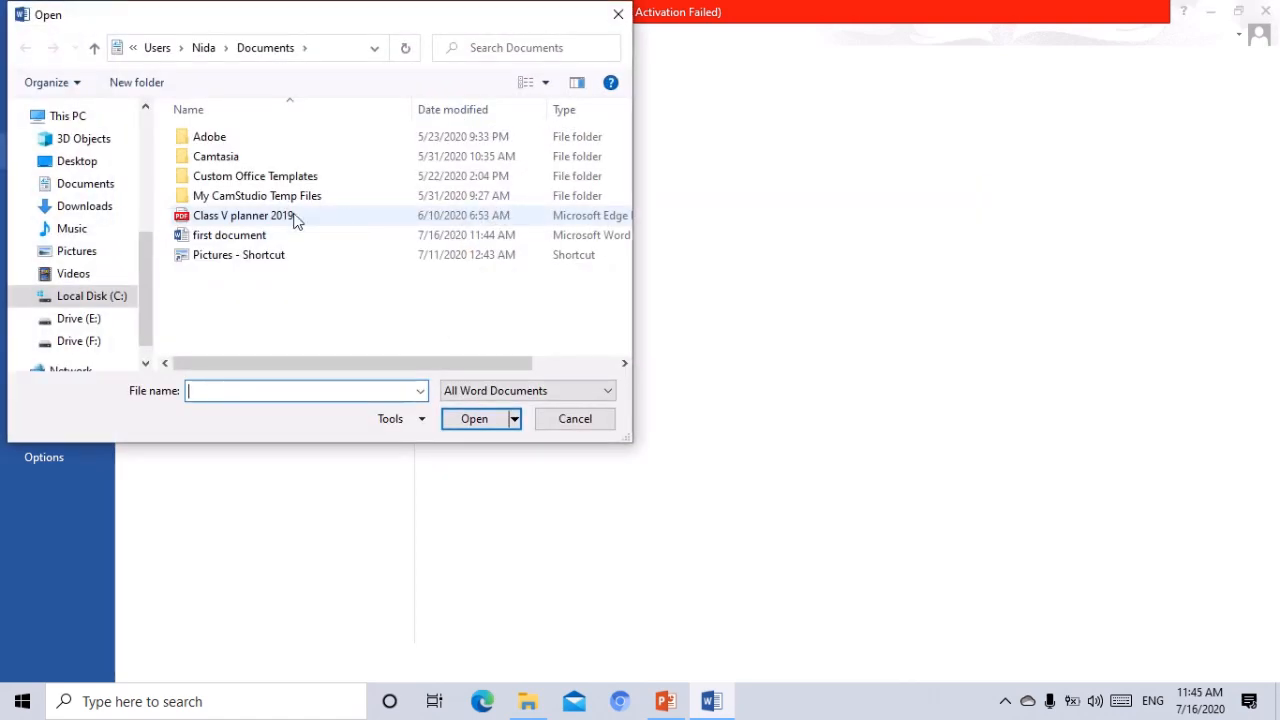
left_click(242, 240)
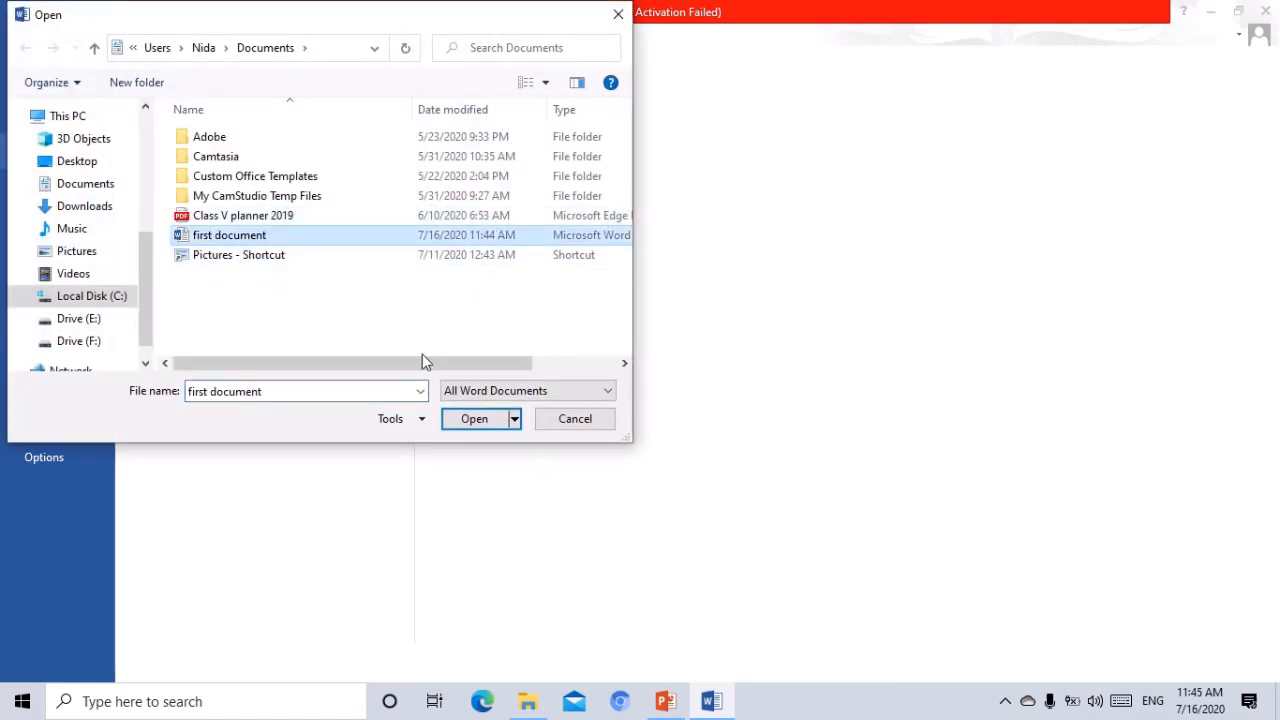
left_click(472, 428)
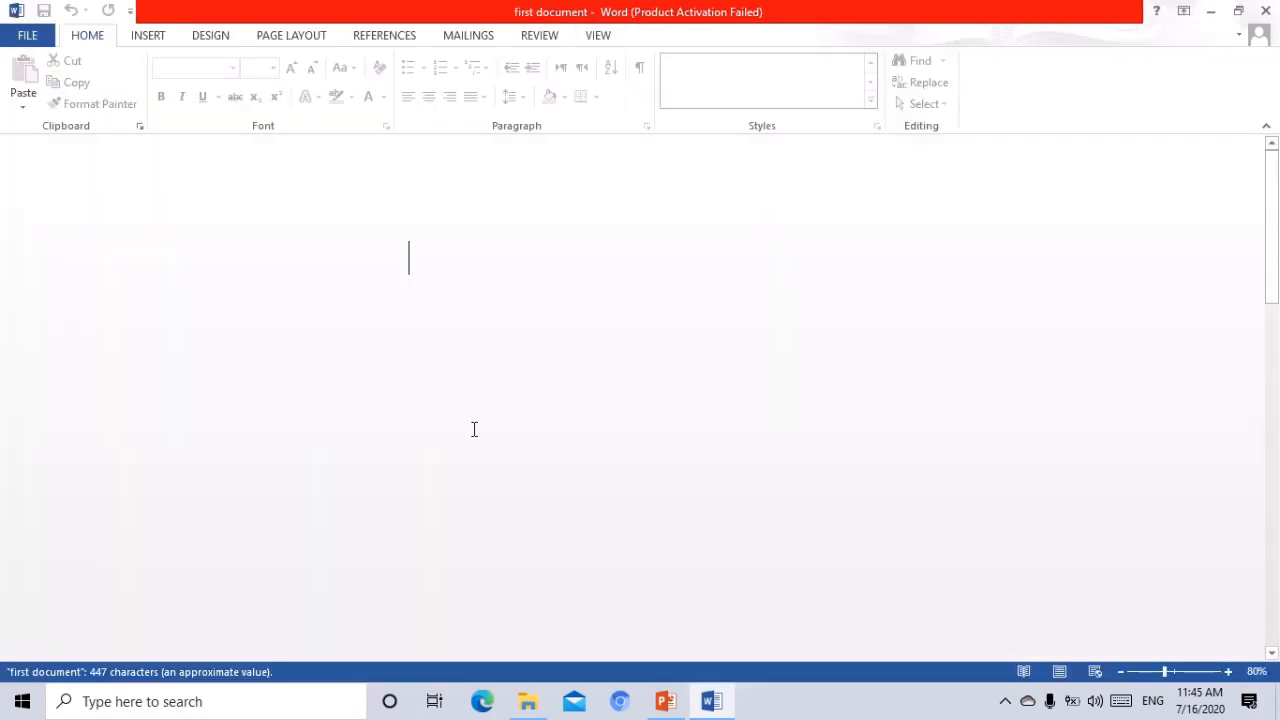